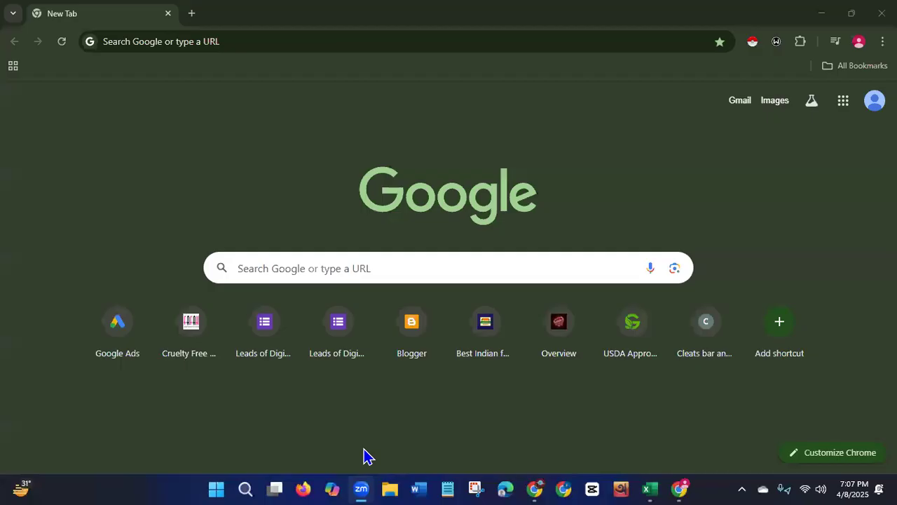
Search Google for a2zbookmarking.
left_click(246, 40)
type("a2z")
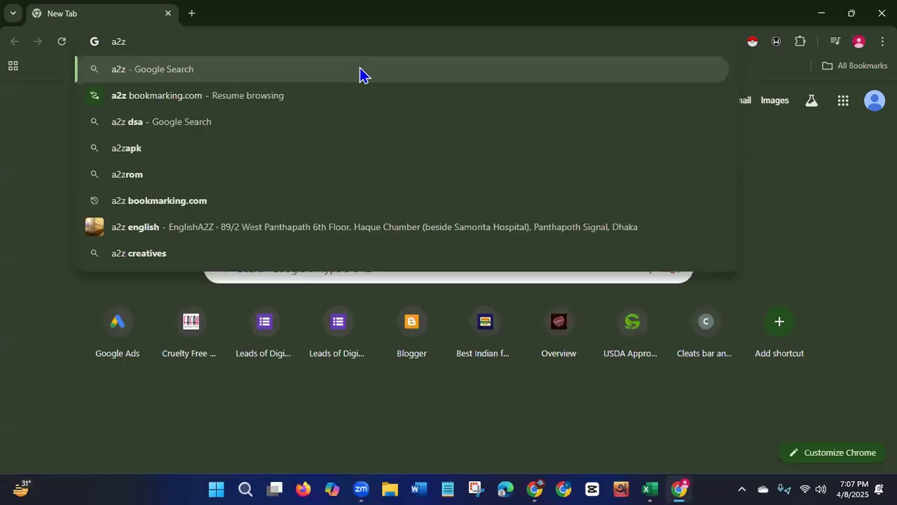
type("book")
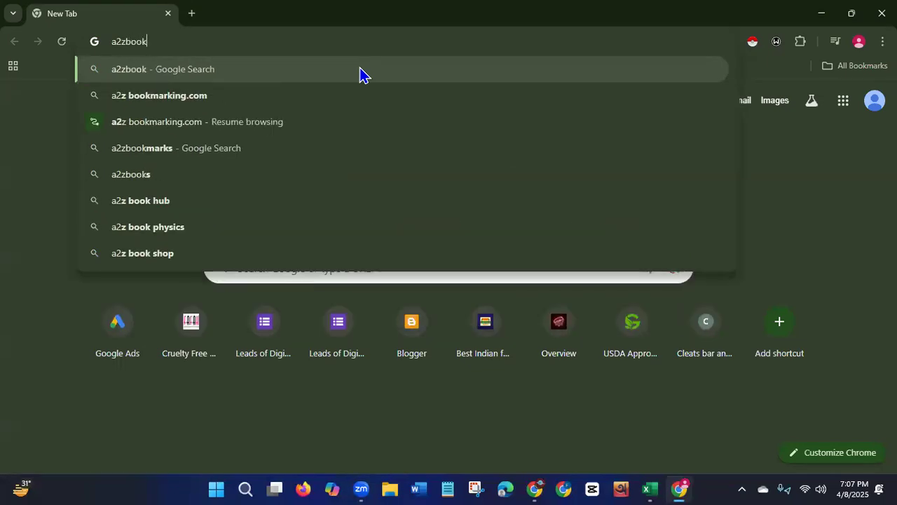
type("mar")
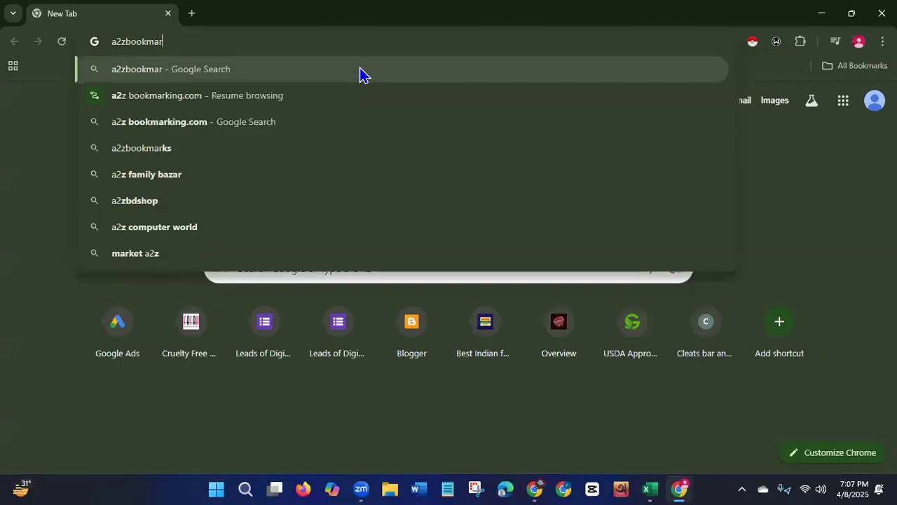
type("king")
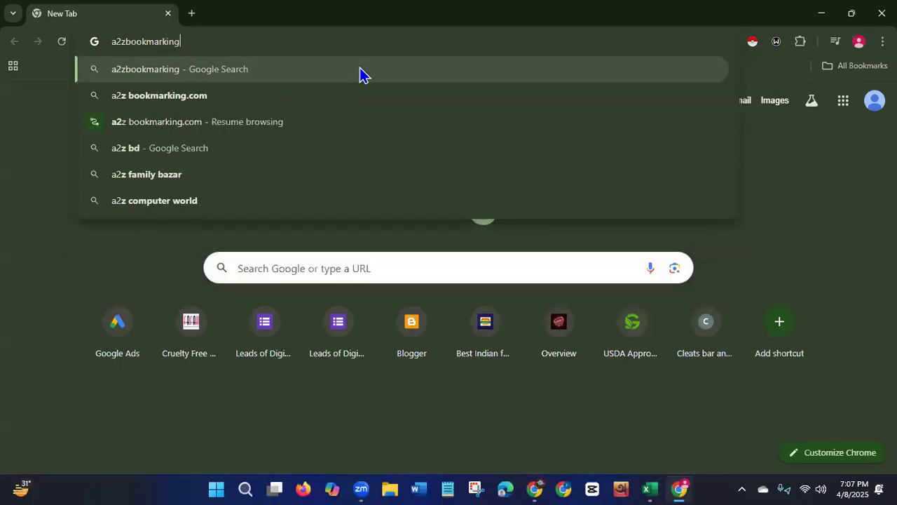
left_click(261, 75)
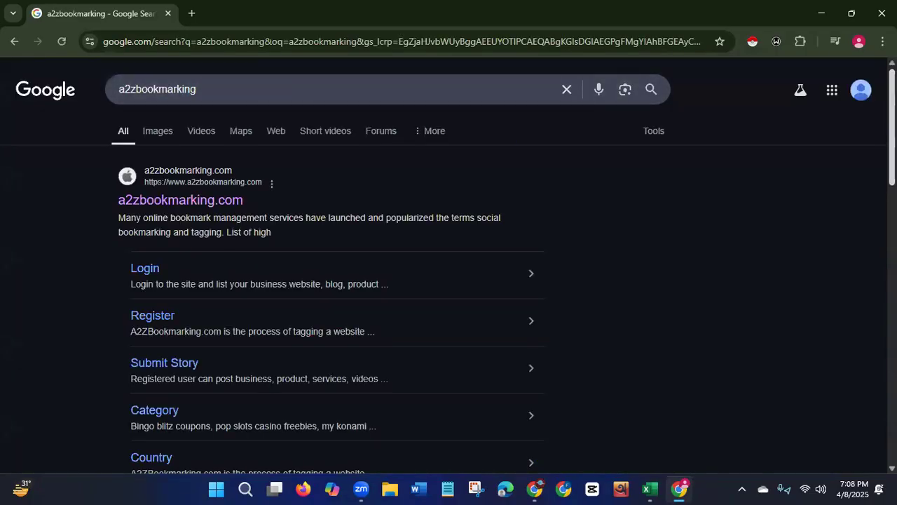
Open the a2zbookmarking.com site from the search results.
scroll(871, 227, "down", 4)
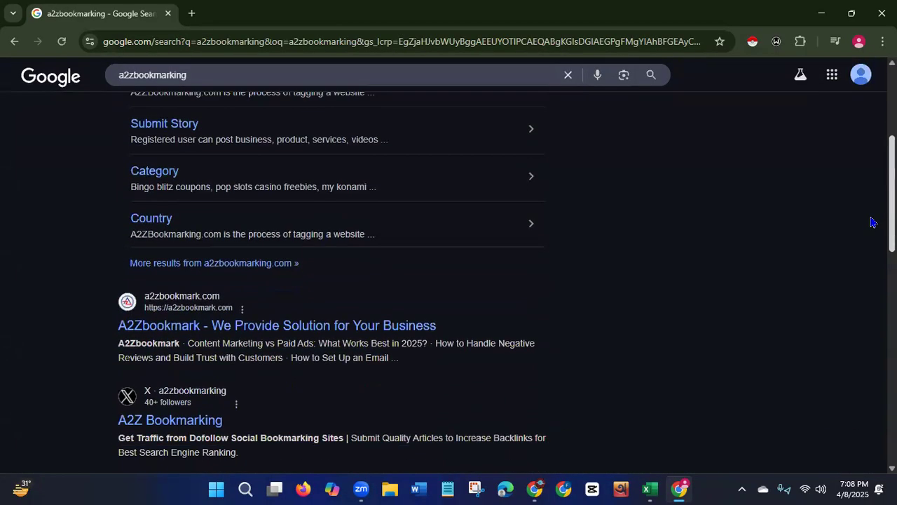
scroll(872, 227, "down", 5)
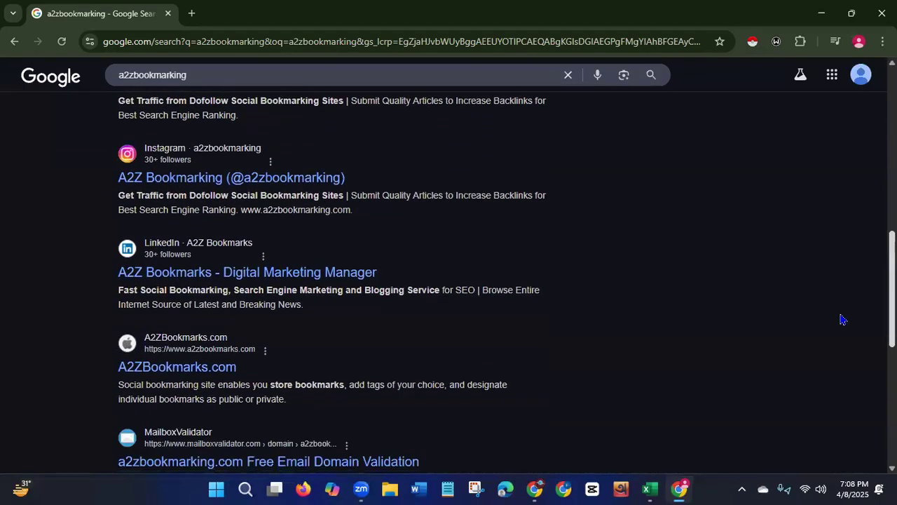
scroll(843, 321, "up", 10)
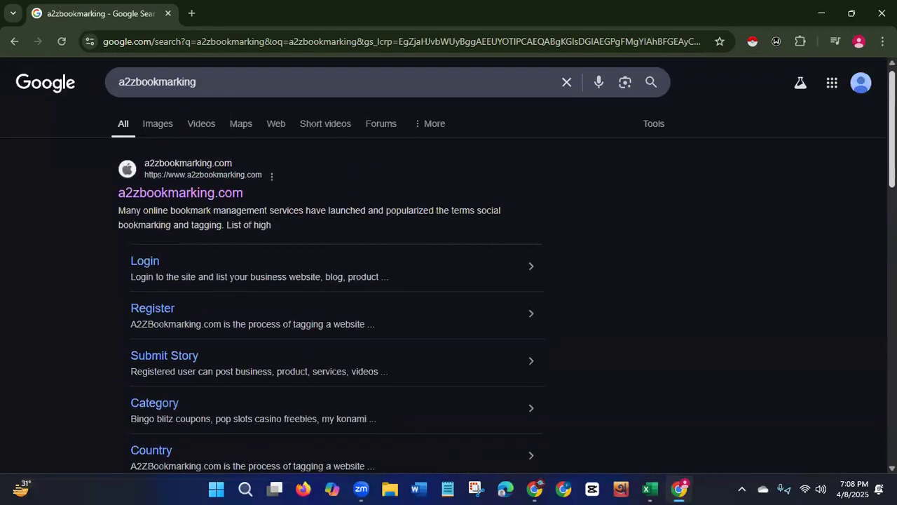
left_click(239, 202)
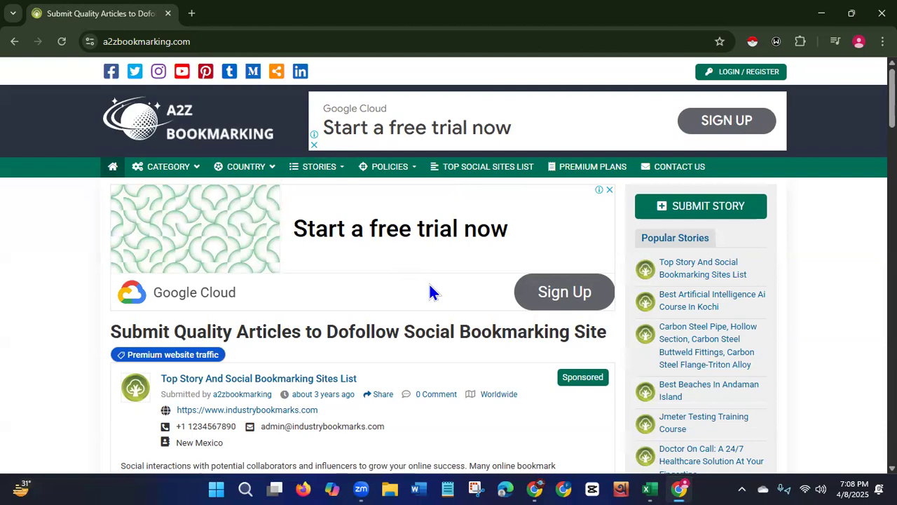
Dismiss the advertisements covering the site's home page.
mouse_move(180, 166)
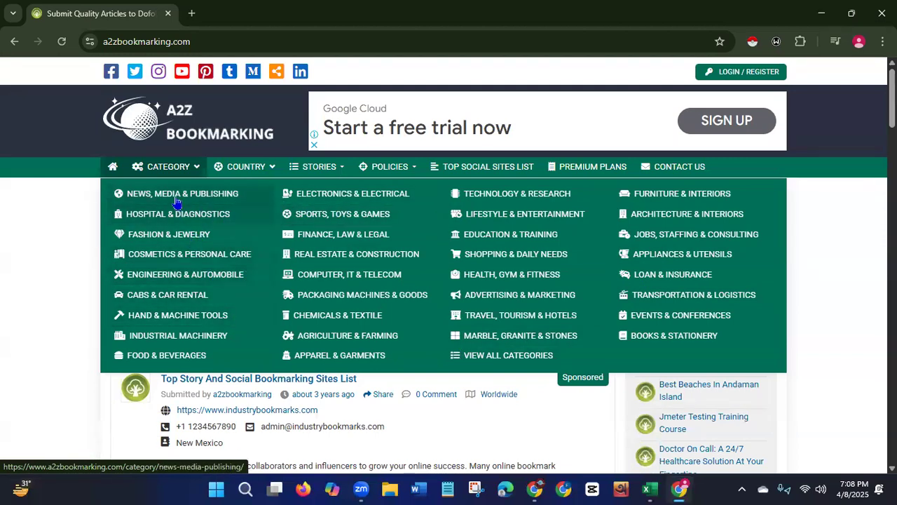
mouse_move(261, 174)
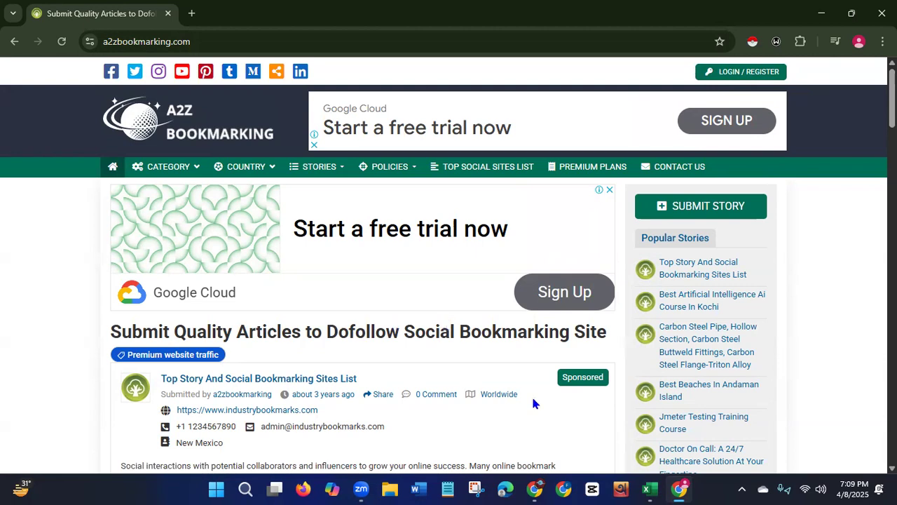
left_click(609, 191)
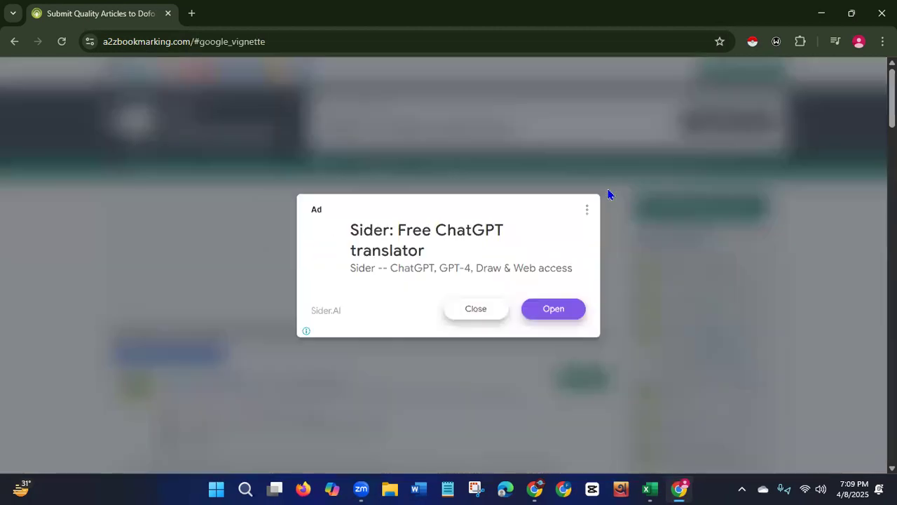
left_click(490, 316)
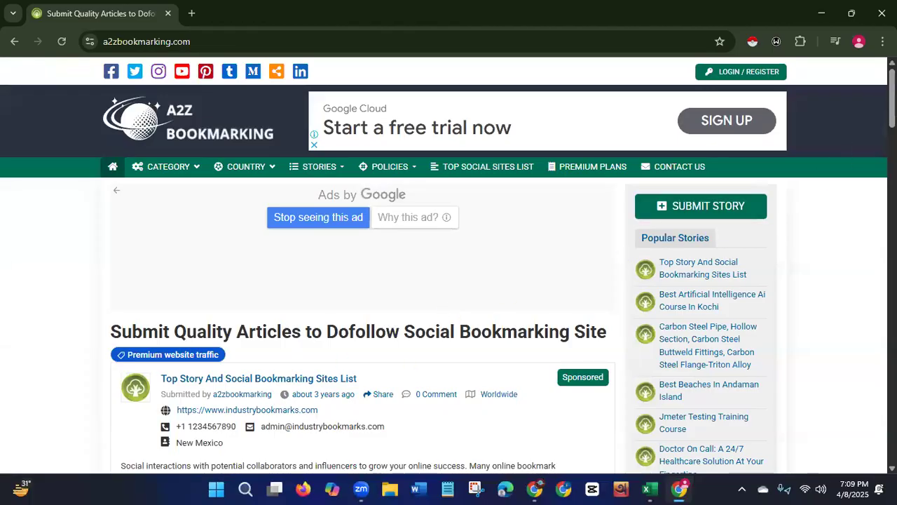
Open the Food & Beverages category from the site's category menu.
scroll(449, 265, "down", 5)
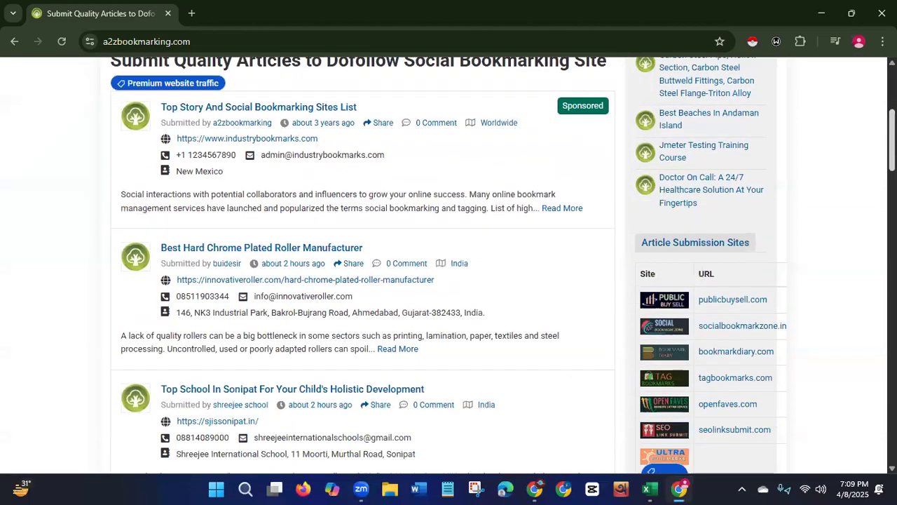
scroll(449, 265, "down", 1)
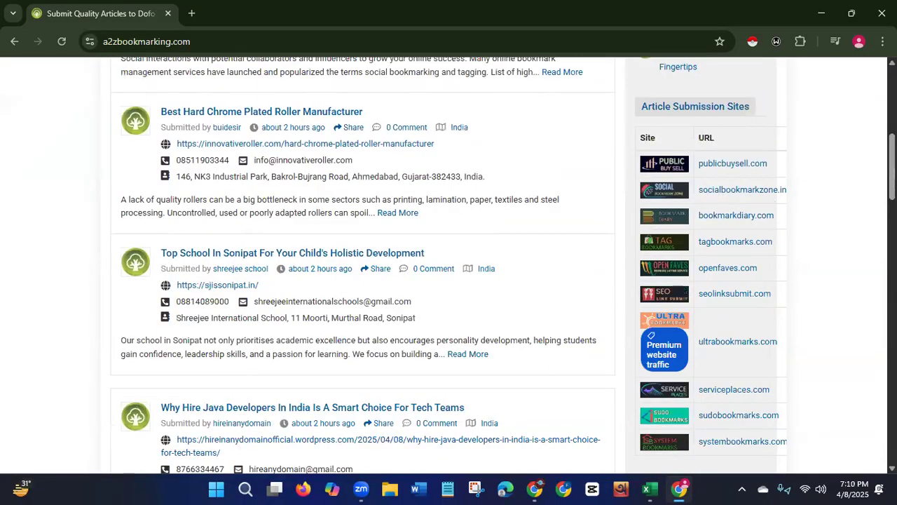
scroll(449, 265, "down", 9)
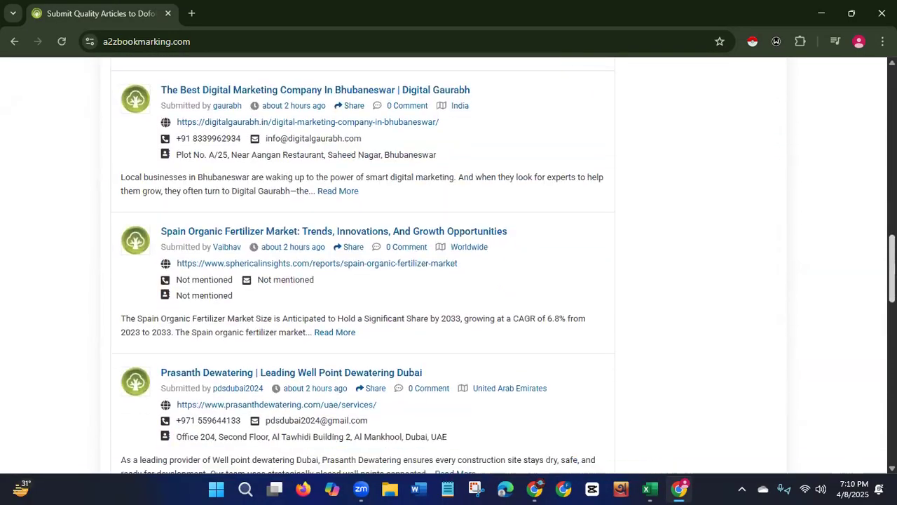
scroll(848, 323, "down", 8)
scroll(843, 336, "up", 4)
scroll(842, 281, "up", 15)
scroll(831, 127, "up", 3)
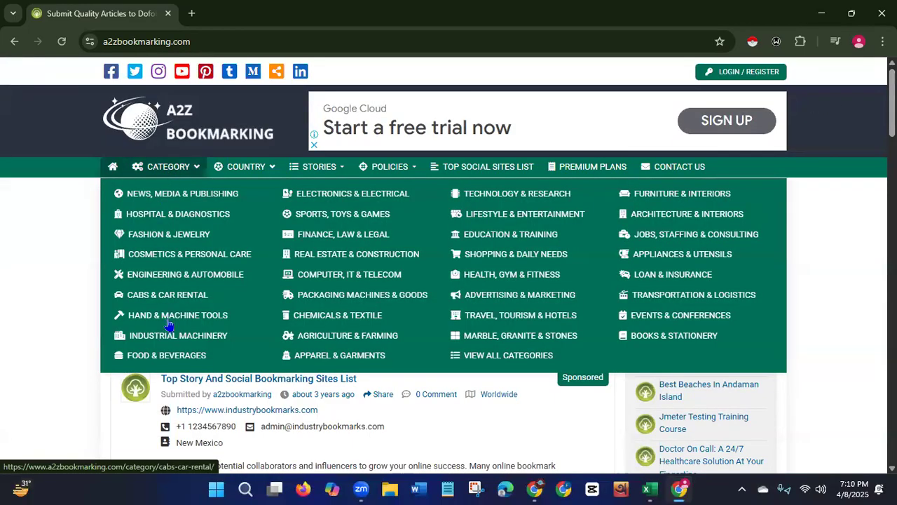
left_click(169, 357)
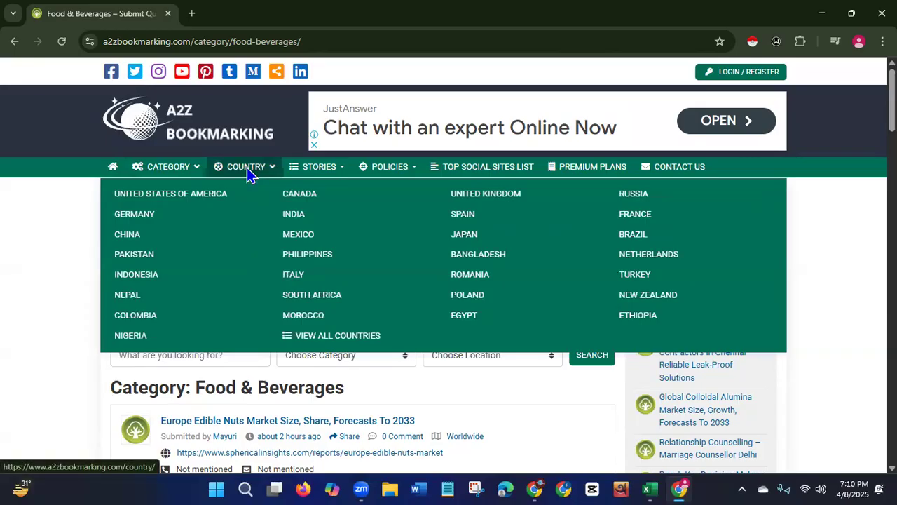
Open the Country listing and choose United Kingdom.
left_click(246, 168)
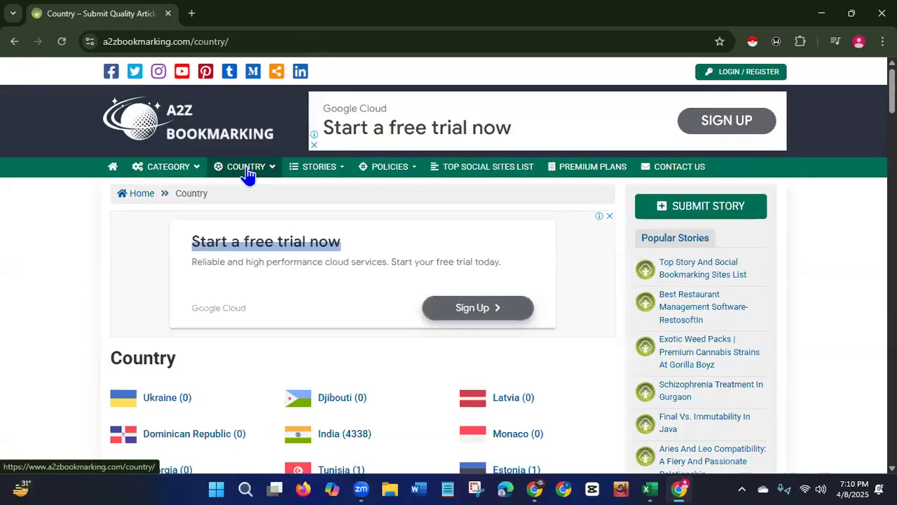
mouse_move(236, 170)
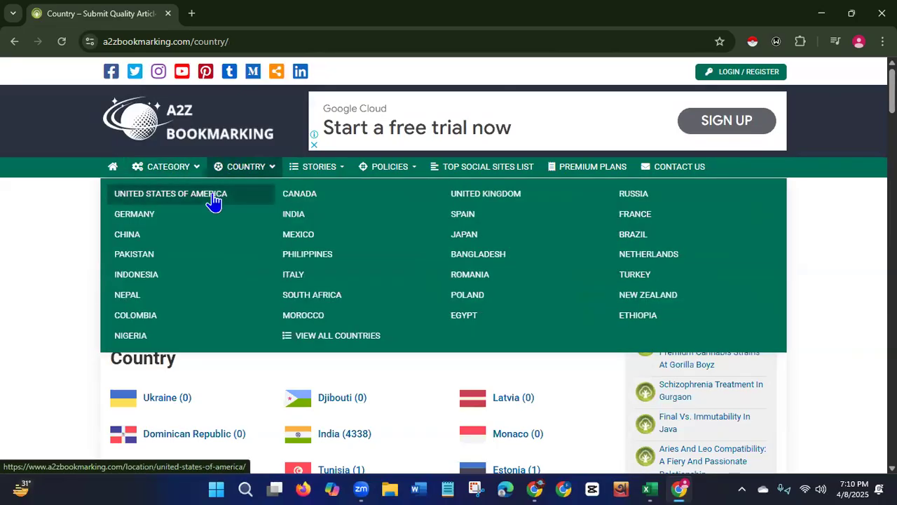
left_click(498, 200)
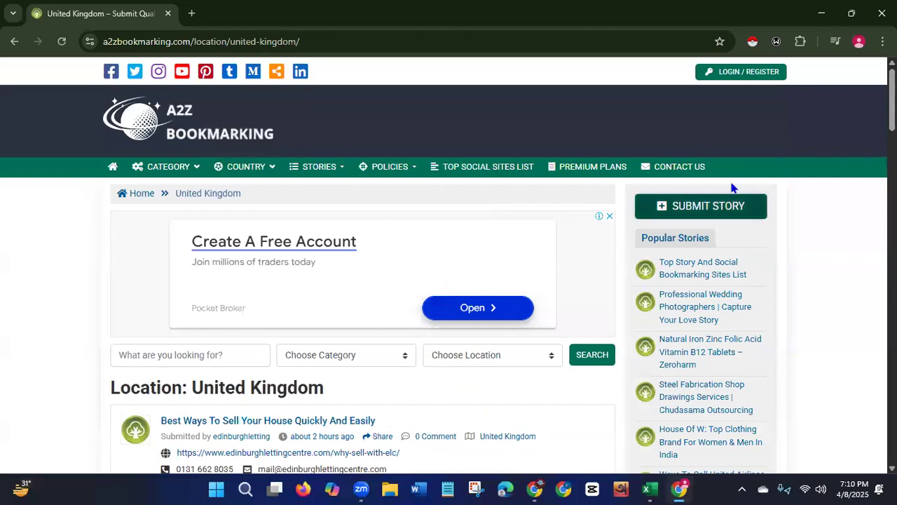
Browse the United Kingdom story listings and their page navigation.
scroll(449, 265, "down", 4)
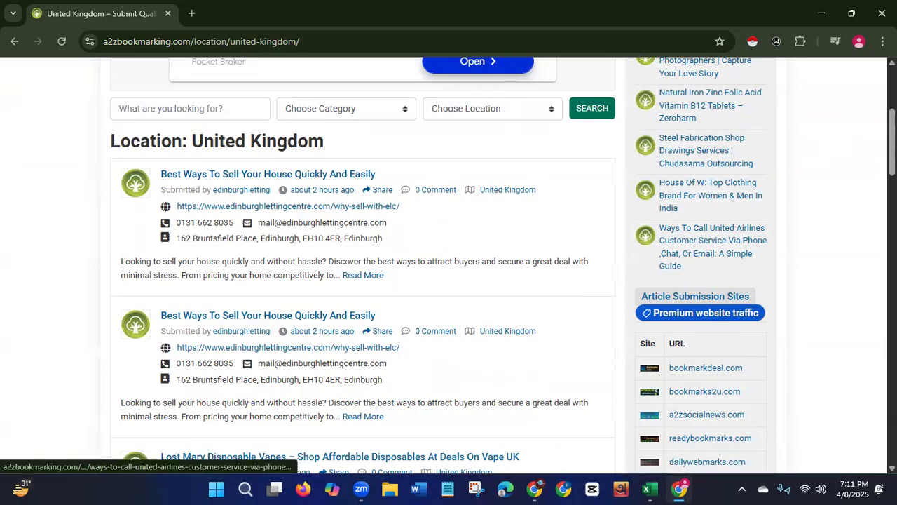
scroll(712, 245, "down", 5)
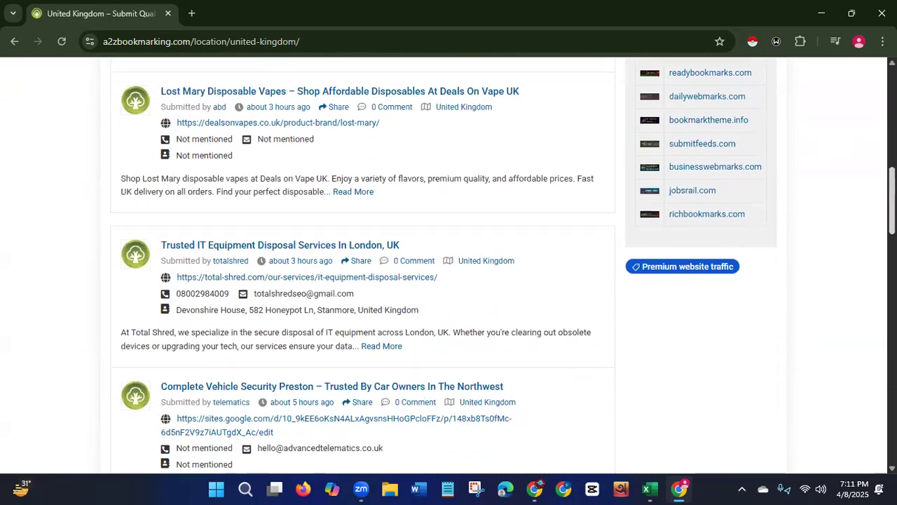
scroll(503, 265, "down", 3)
scroll(449, 265, "down", 3)
scroll(449, 265, "down", 4)
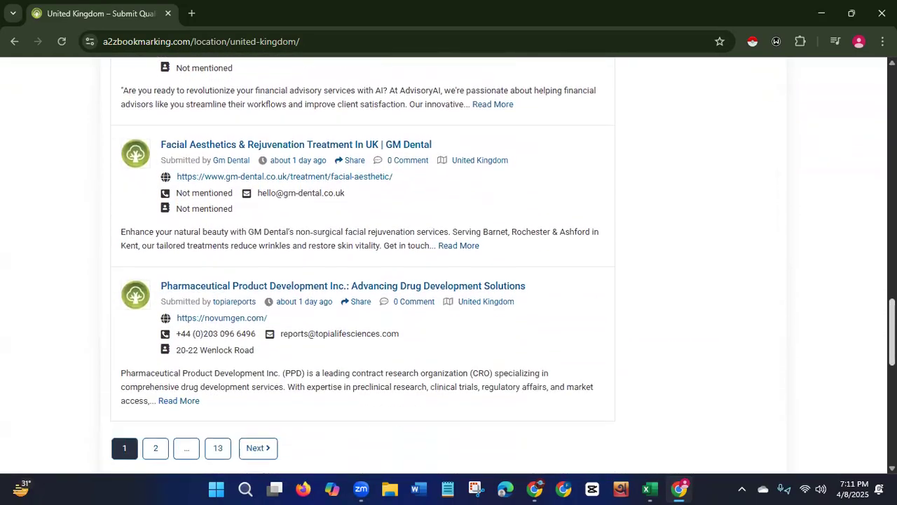
scroll(449, 265, "down", 2)
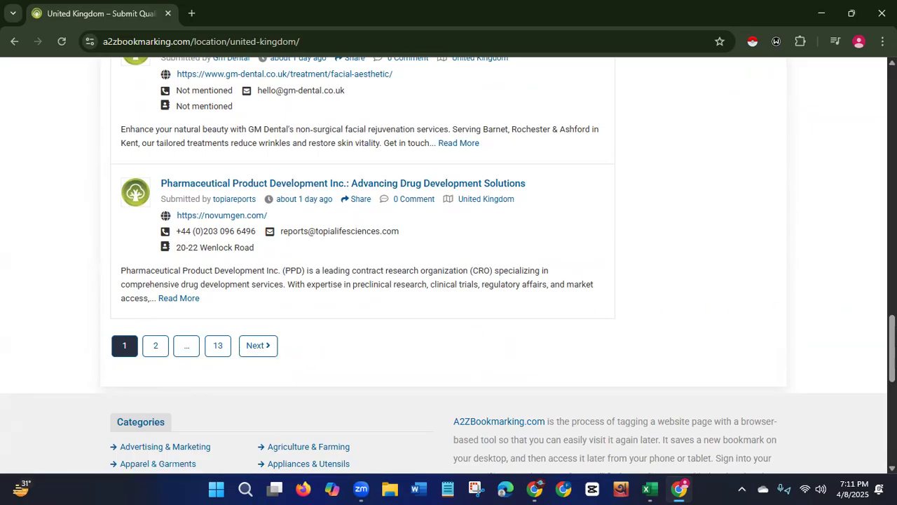
scroll(448, 267, "up", 20)
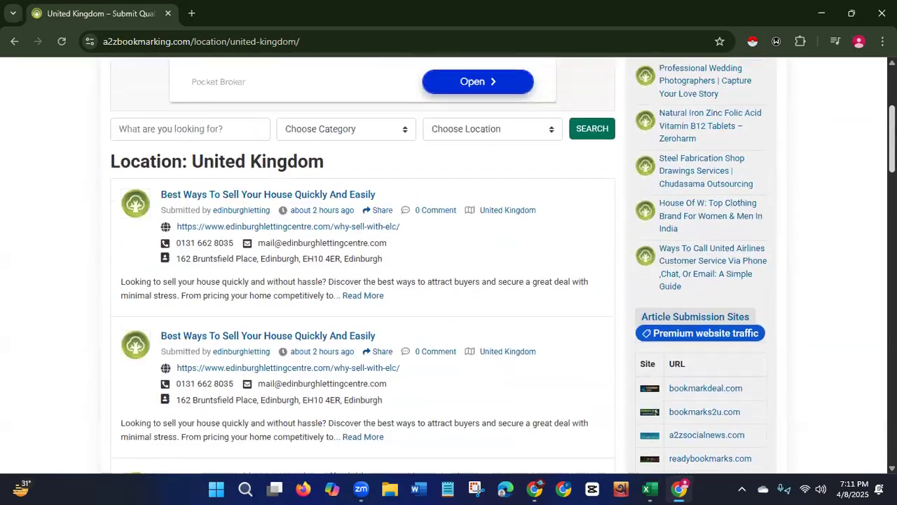
scroll(448, 266, "up", 1)
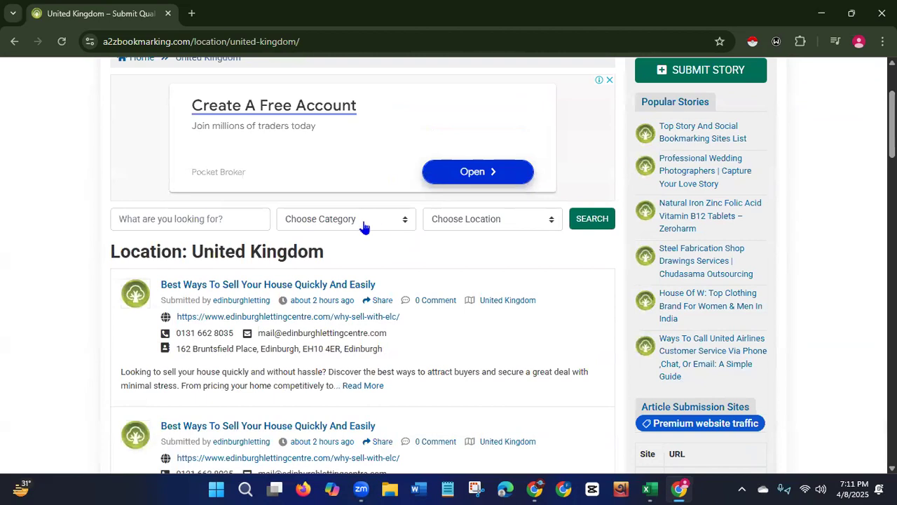
Search stories filtered by the Food & Beverages category and the United Kingdom location.
left_click(404, 221)
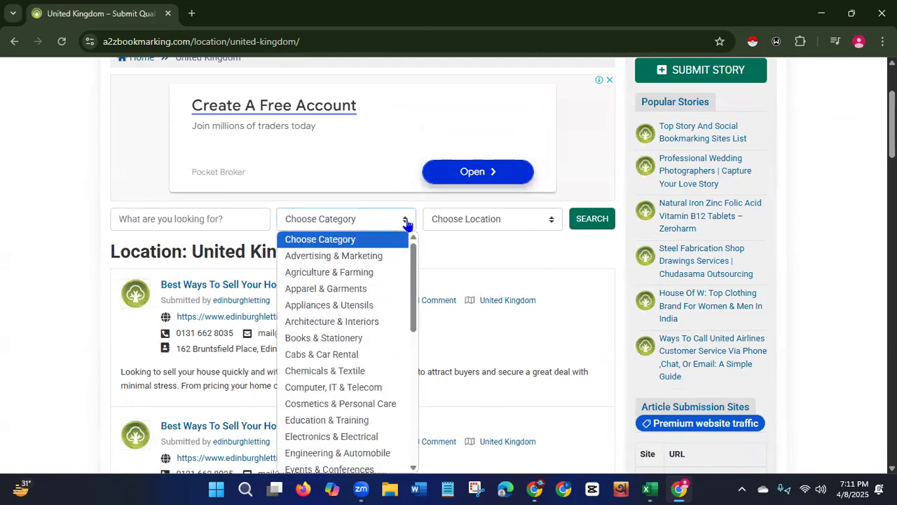
left_click_drag(416, 280, 413, 340)
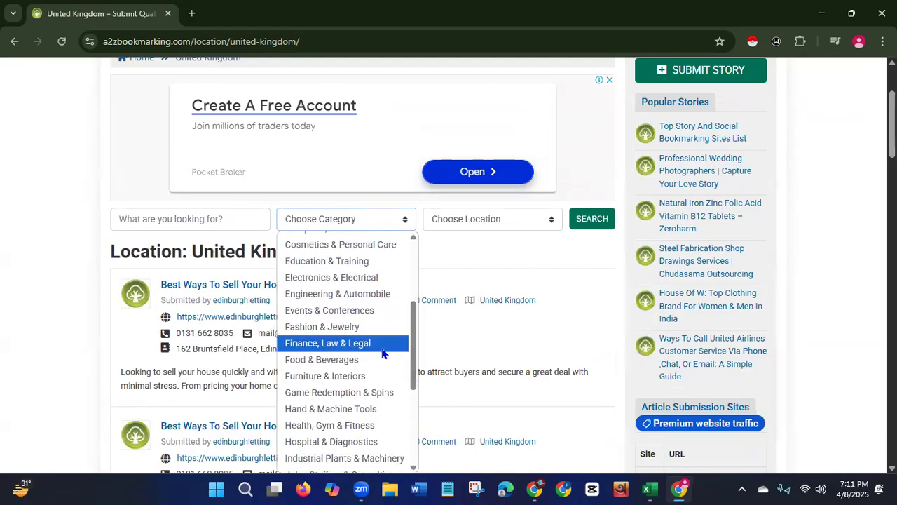
left_click(317, 360)
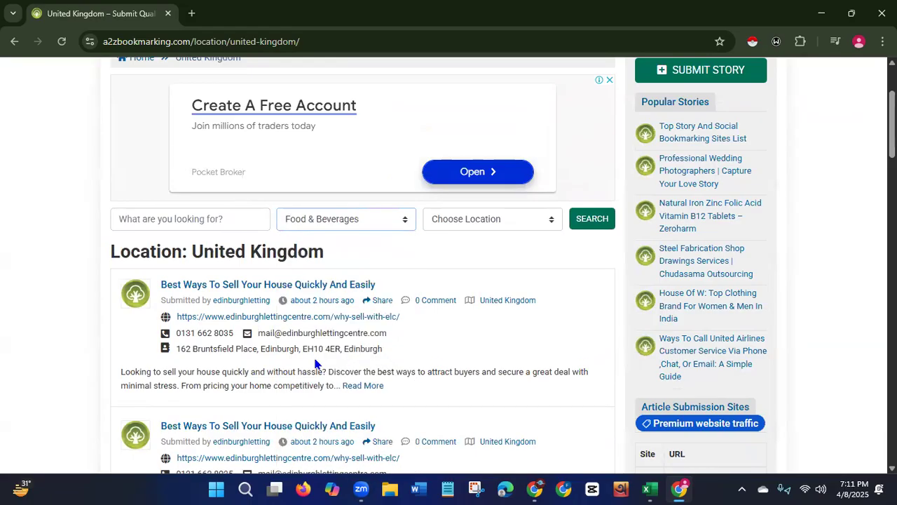
left_click(551, 221)
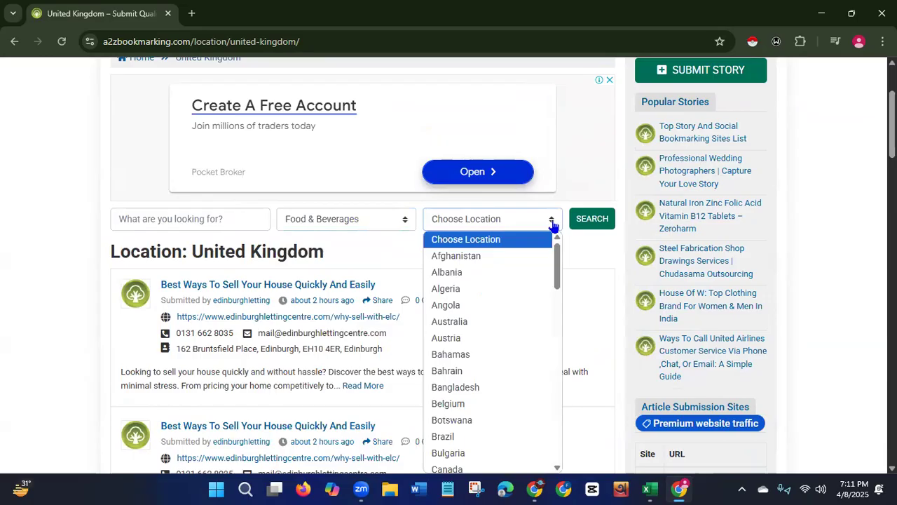
left_click_drag(558, 263, 510, 425)
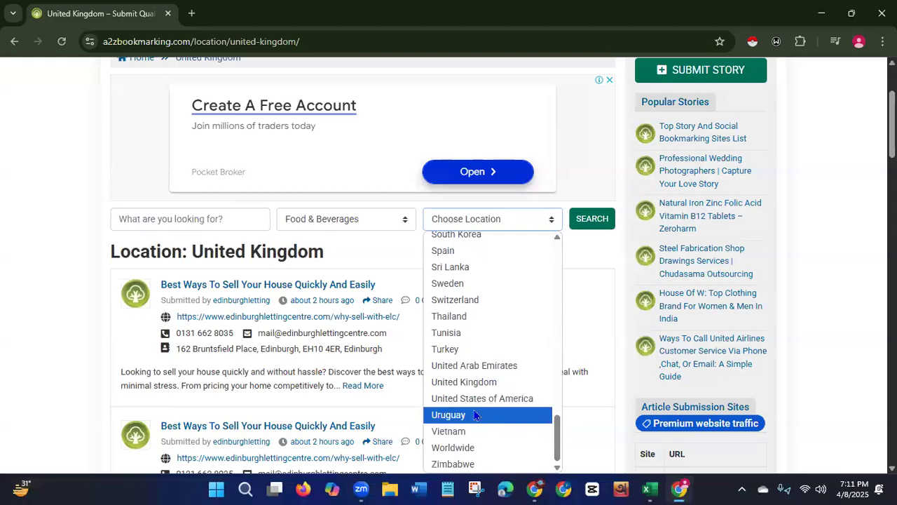
left_click(463, 382)
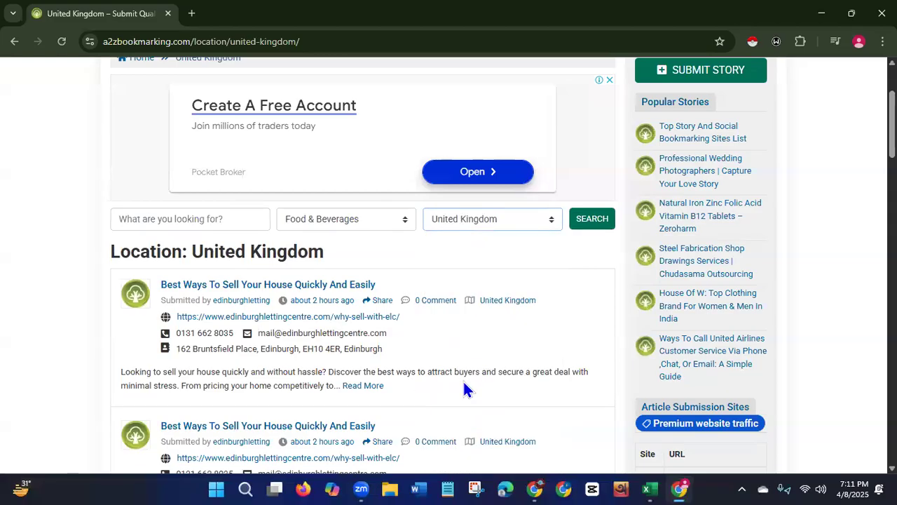
left_click(585, 220)
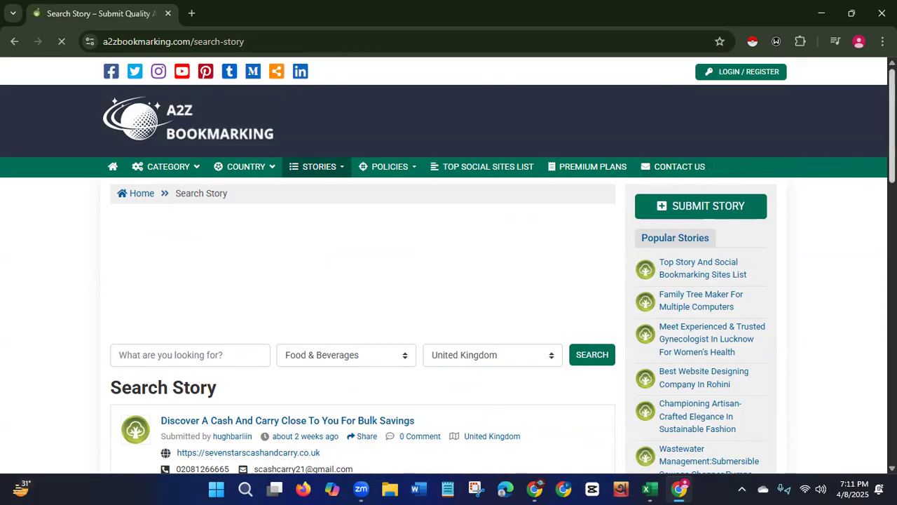
scroll(449, 265, "down", 3)
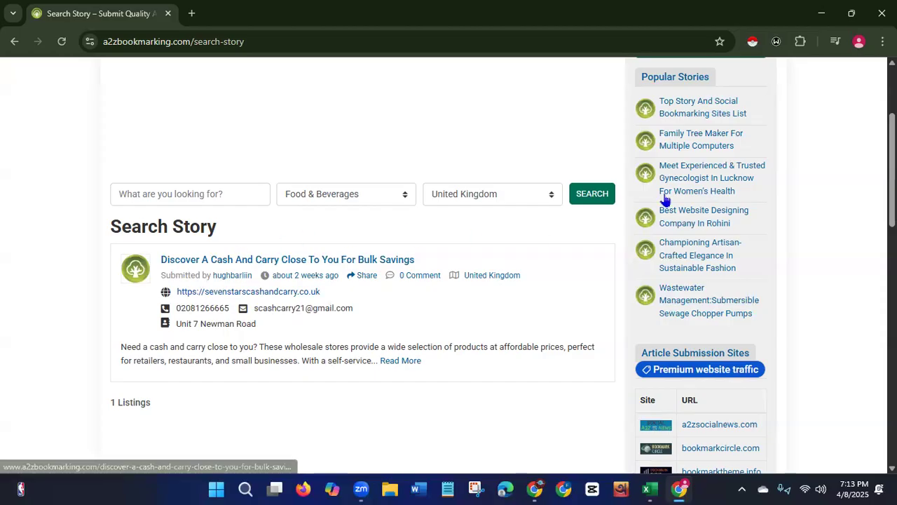
Search Food & Beverages stories with the location set to United States of America and scroll through the results.
scroll(665, 201, "down", 3)
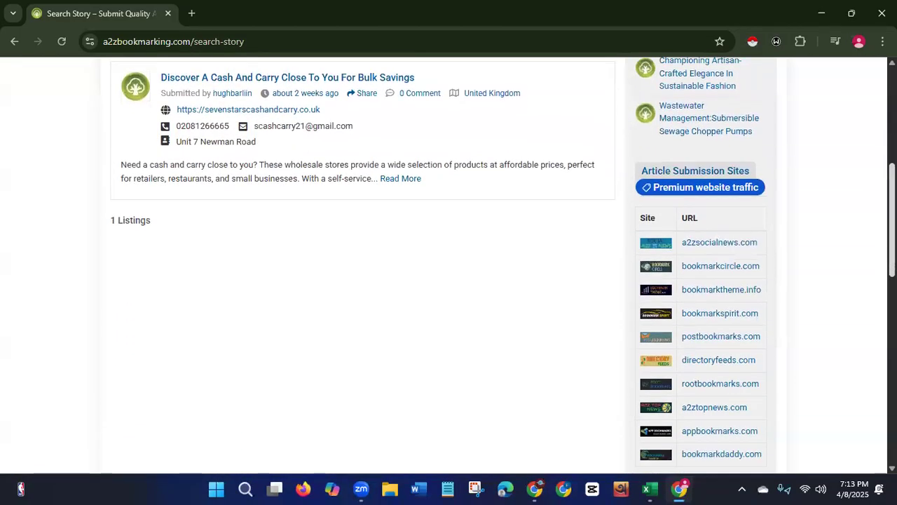
scroll(665, 201, "down", 1)
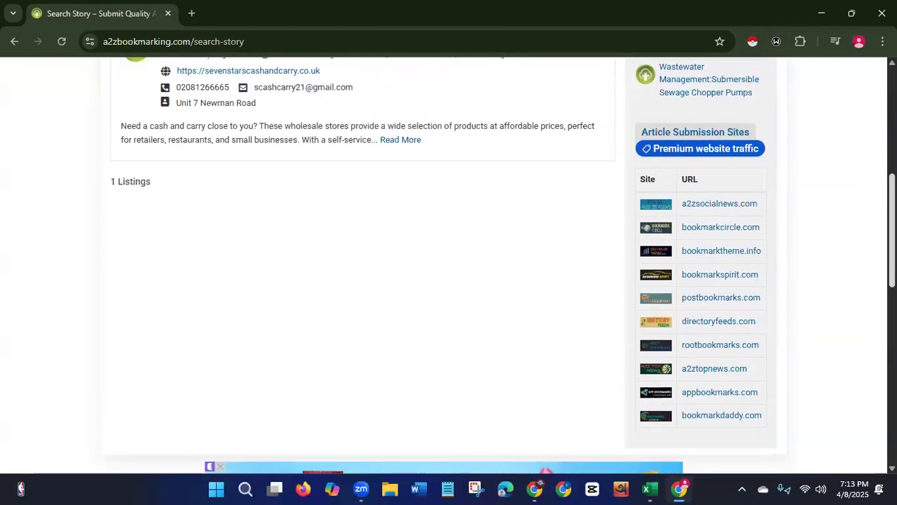
scroll(664, 202, "up", 6)
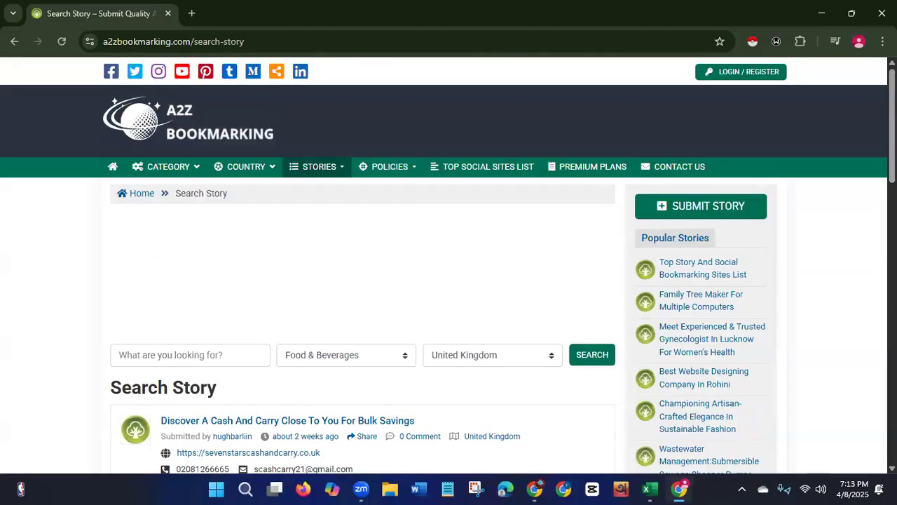
left_click(554, 359)
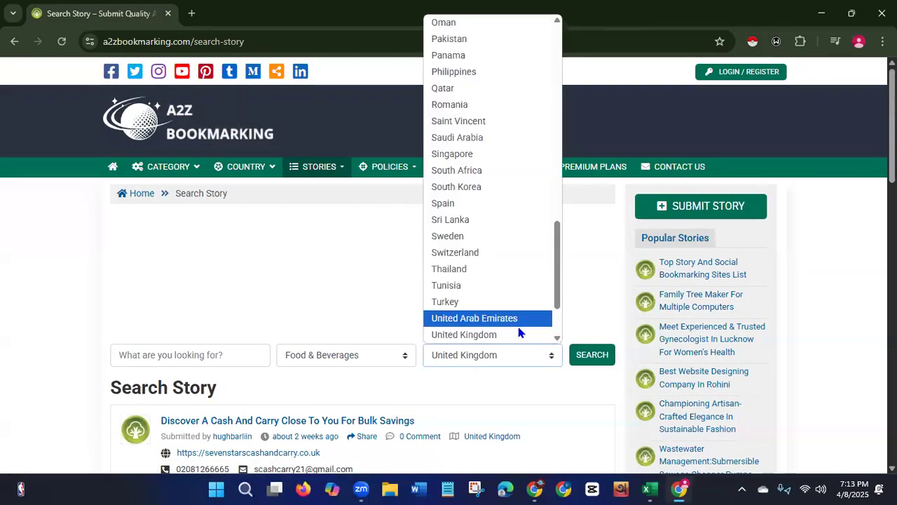
scroll(555, 302, "down", 2)
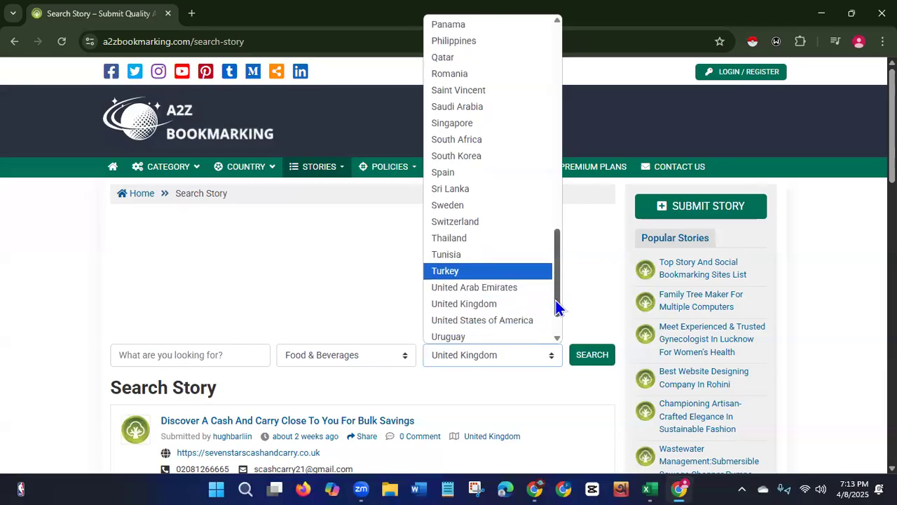
left_click(539, 312)
left_click(594, 354)
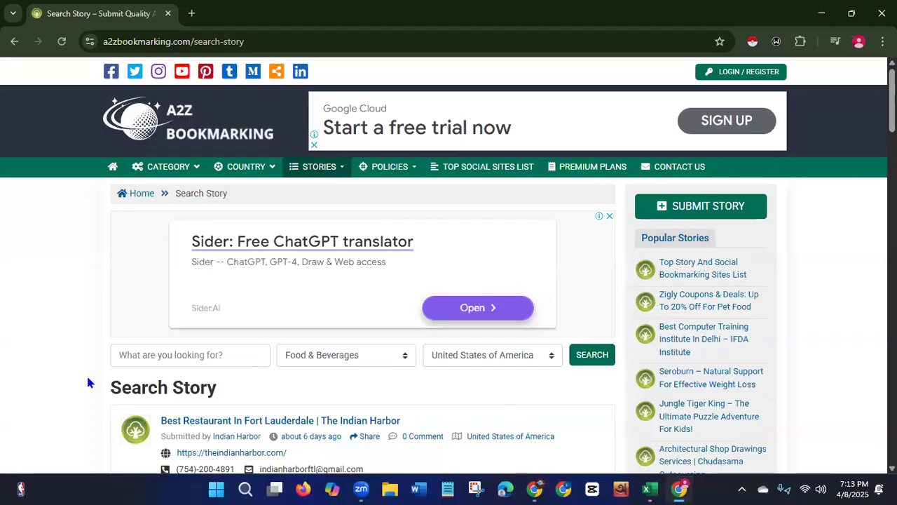
scroll(773, 134, "down", 7)
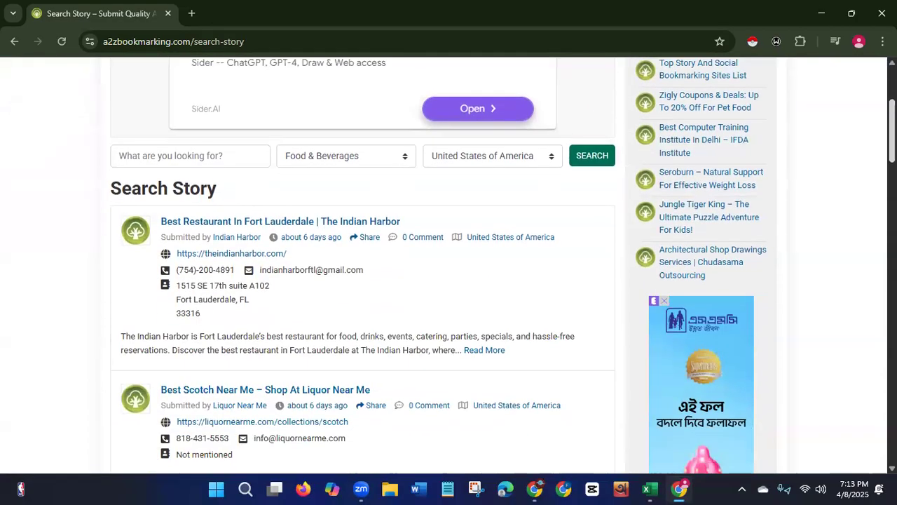
scroll(502, 265, "down", 5)
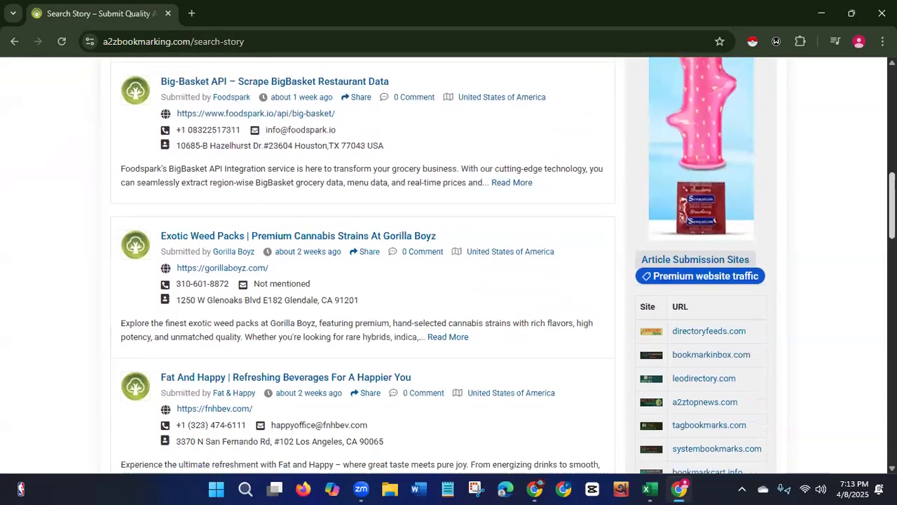
scroll(236, 337, "down", 1)
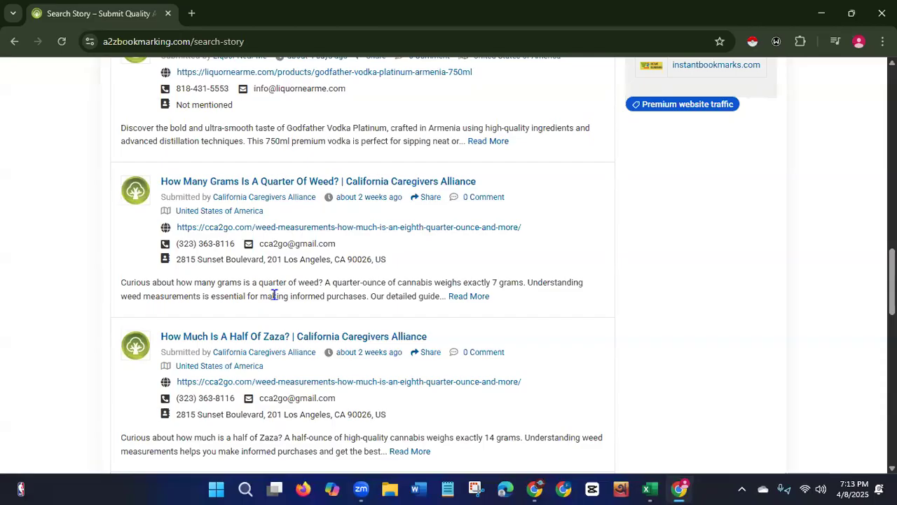
Remove the Instant Data Scraper extension from Chrome and dismiss the ad overlay.
left_click(800, 43)
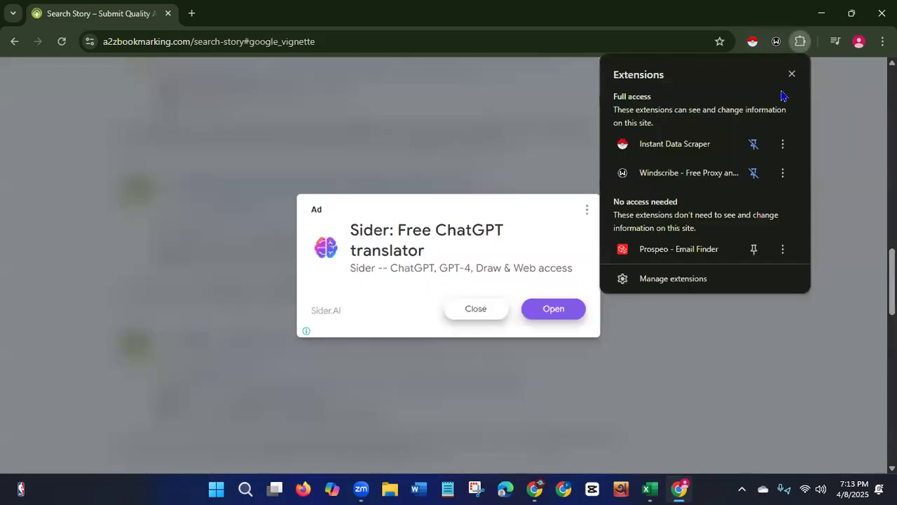
left_click(780, 145)
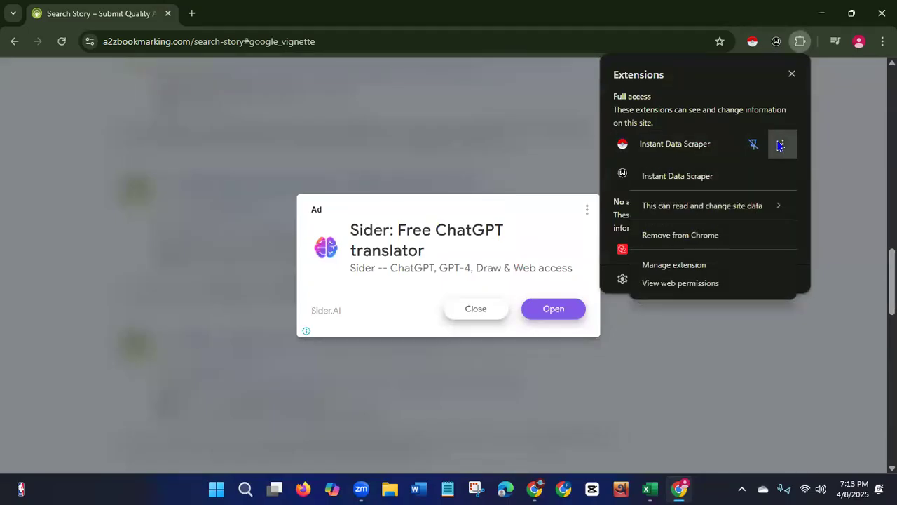
left_click(680, 236)
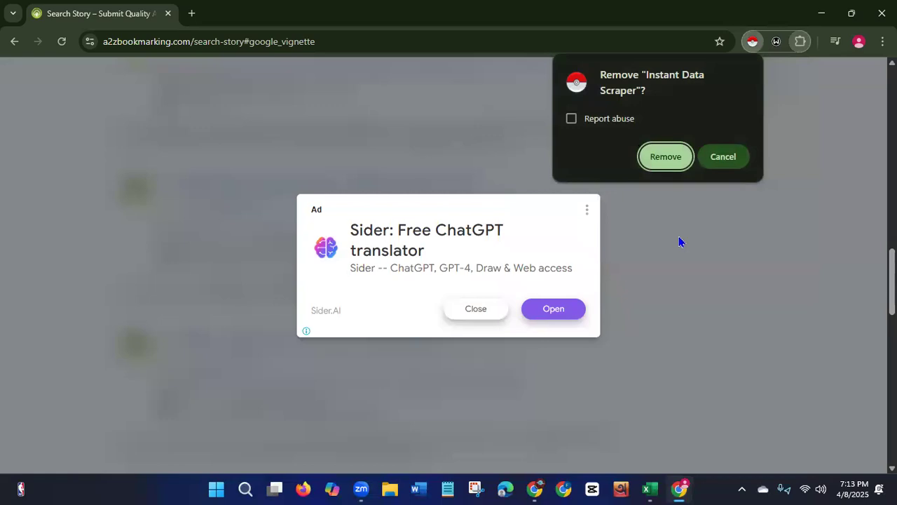
left_click(653, 158)
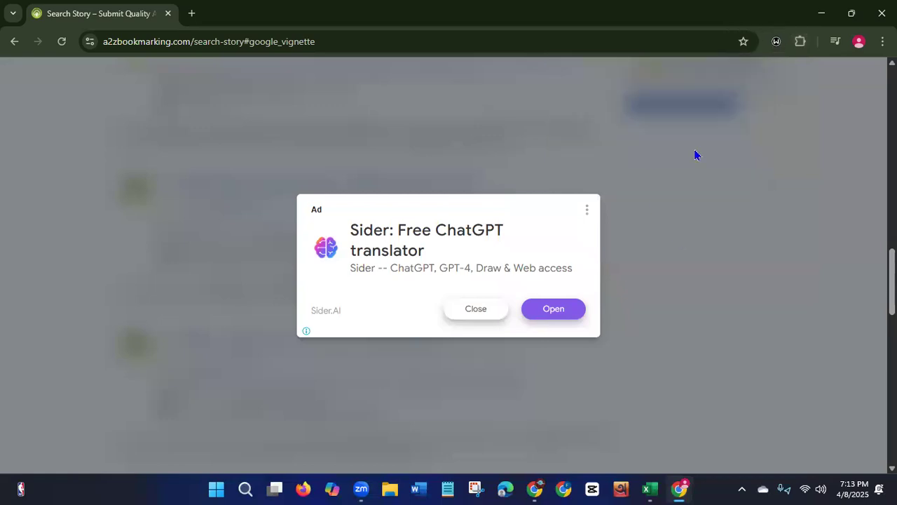
left_click(460, 315)
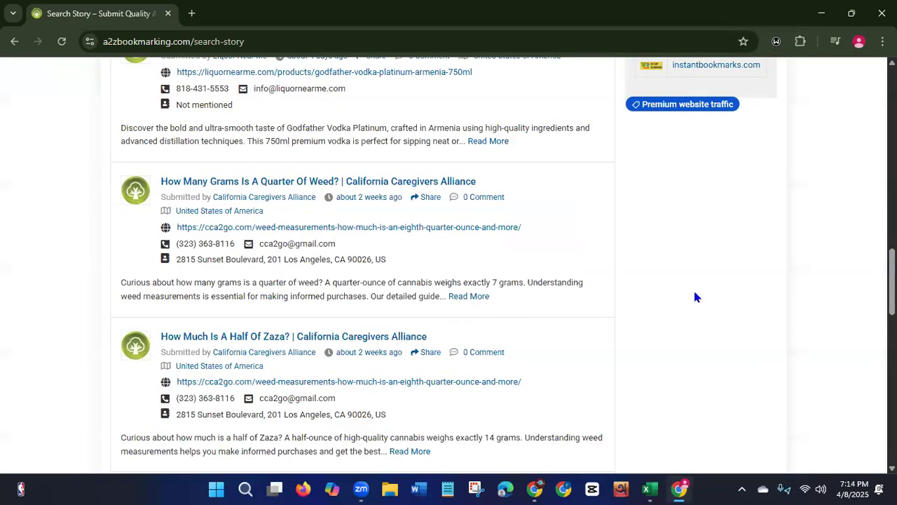
Open a new tab and search Google for instant data scrapper.
left_click(191, 19)
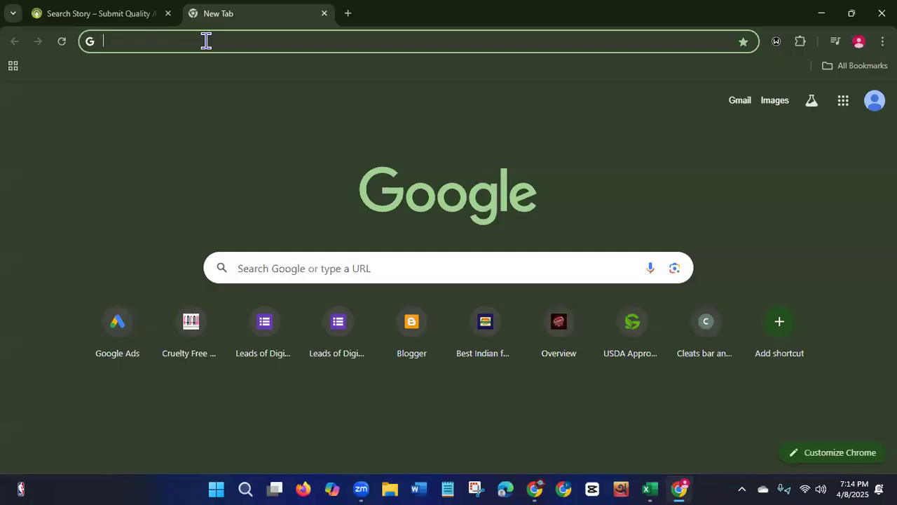
type("instant data scra")
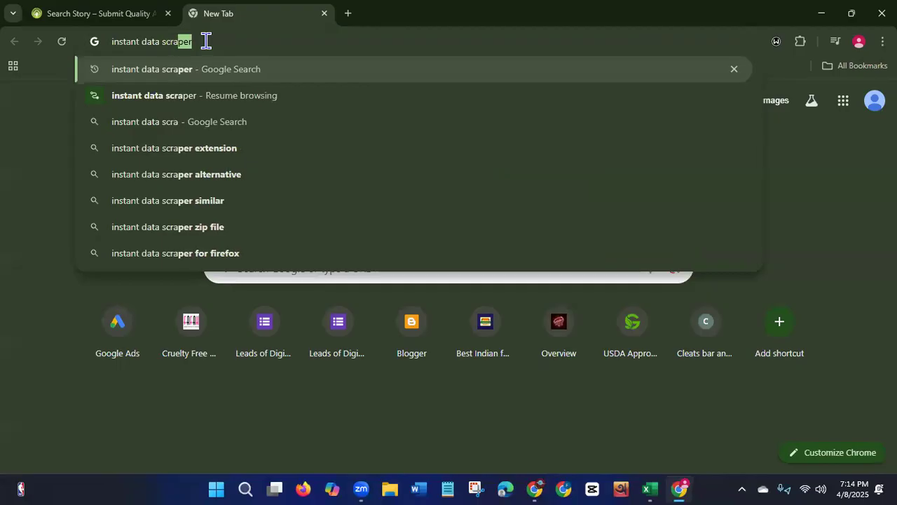
type("pper")
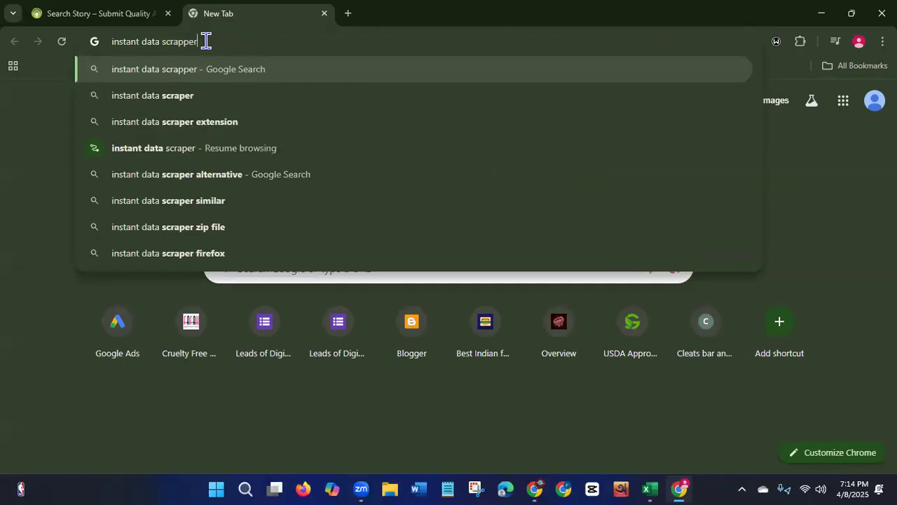
key("Return")
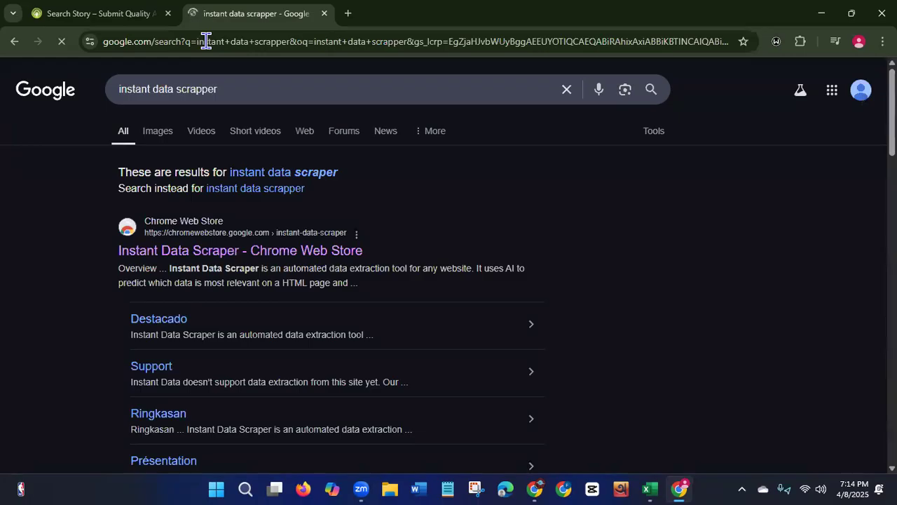
Open the Instant Data Scraper Chrome Web Store page and add the extension to Chrome.
left_click(235, 251)
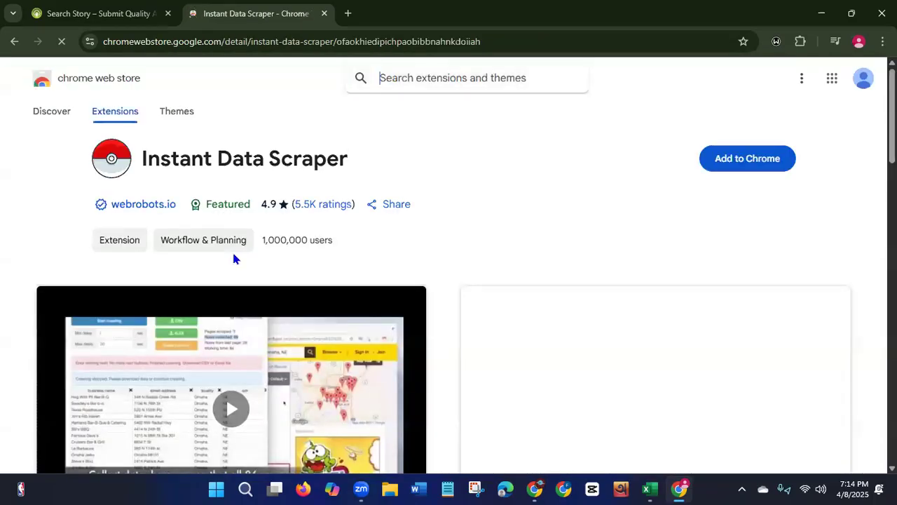
left_click(735, 167)
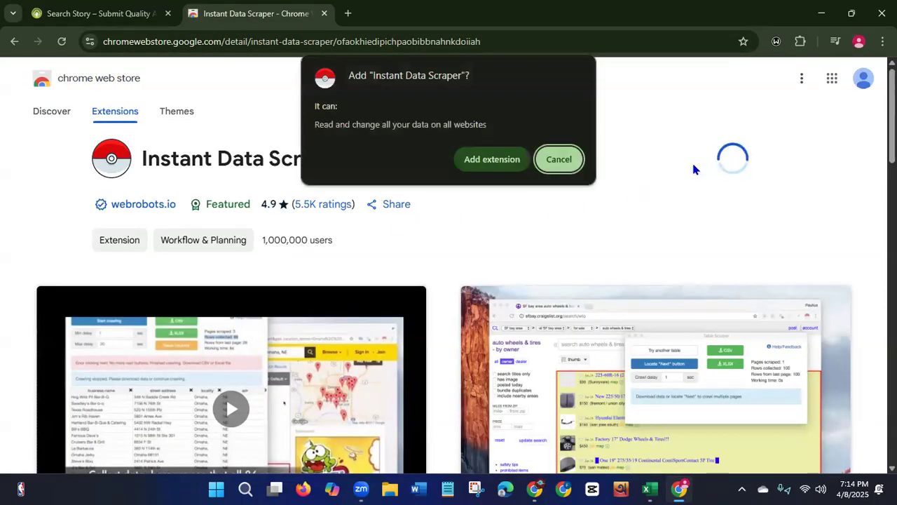
left_click(494, 161)
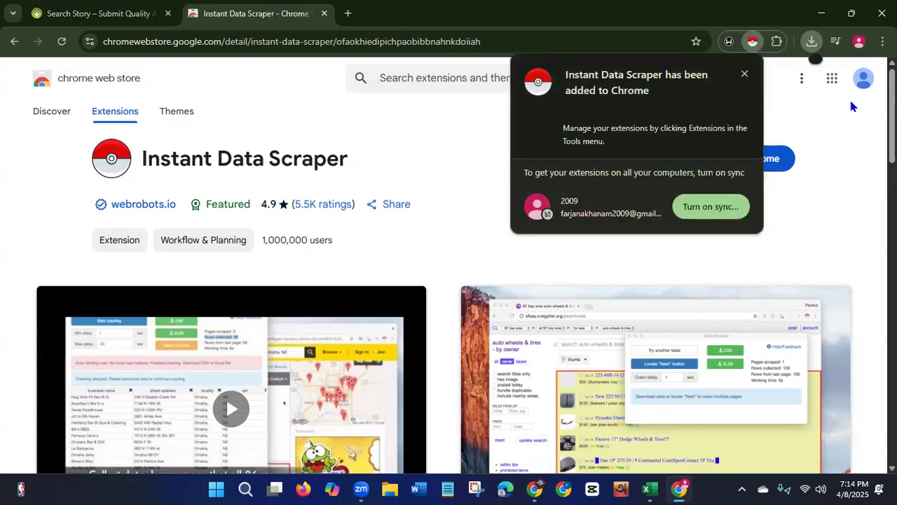
left_click(744, 73)
Pin Instant Data Scraper to the toolbar, then launch it once and close its window.
left_click(777, 42)
left_click(731, 144)
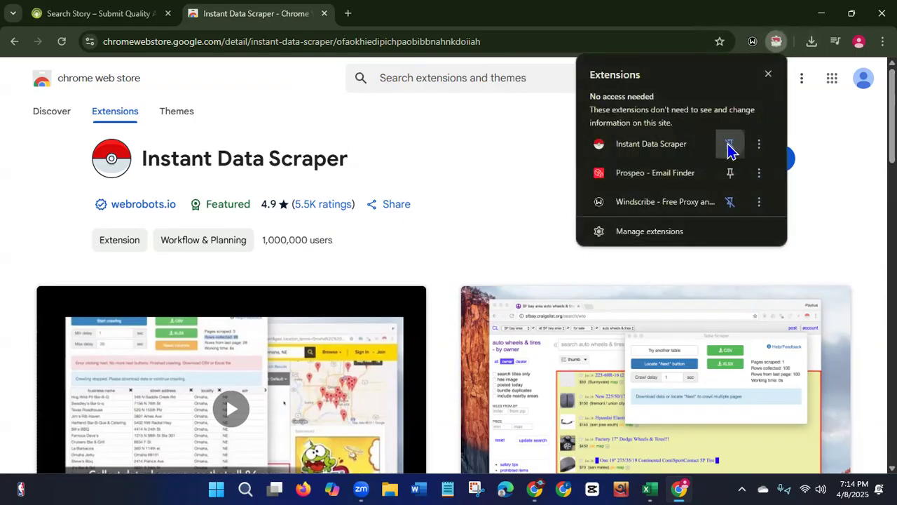
left_click(770, 79)
left_click(752, 43)
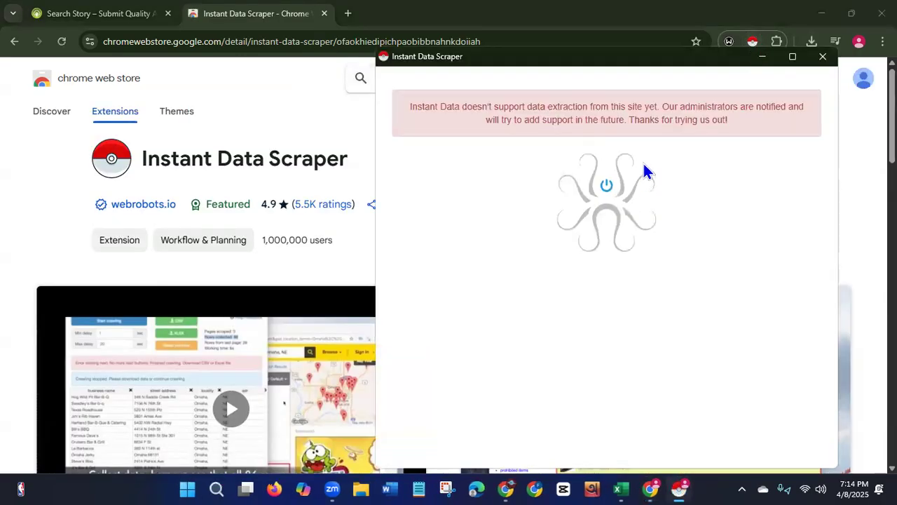
left_click(823, 58)
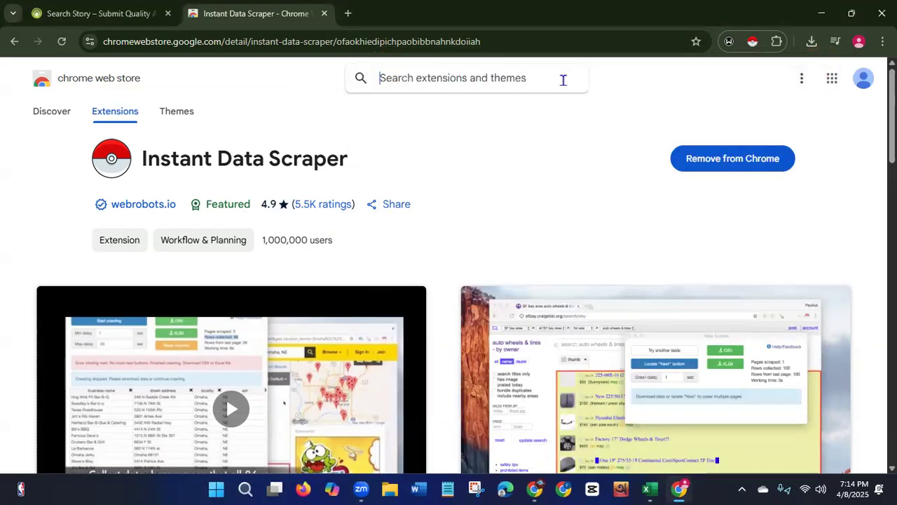
Close the Web Store tab and reload the a2zbookmarking Search Story page.
left_click(324, 14)
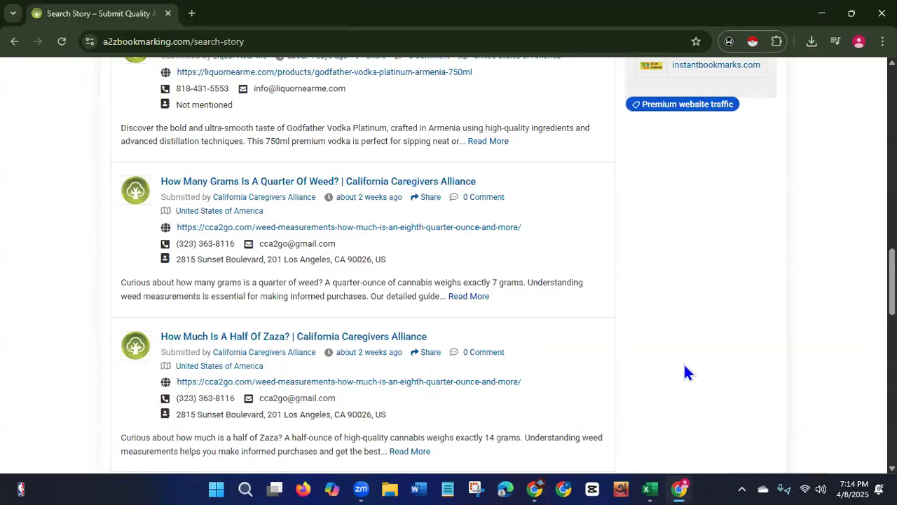
scroll(449, 267, "up", 15)
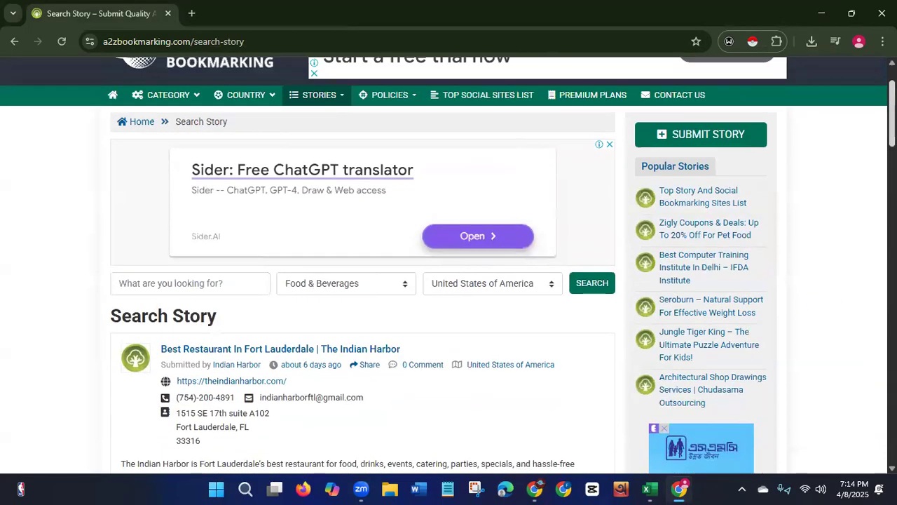
scroll(357, 373, "up", 1)
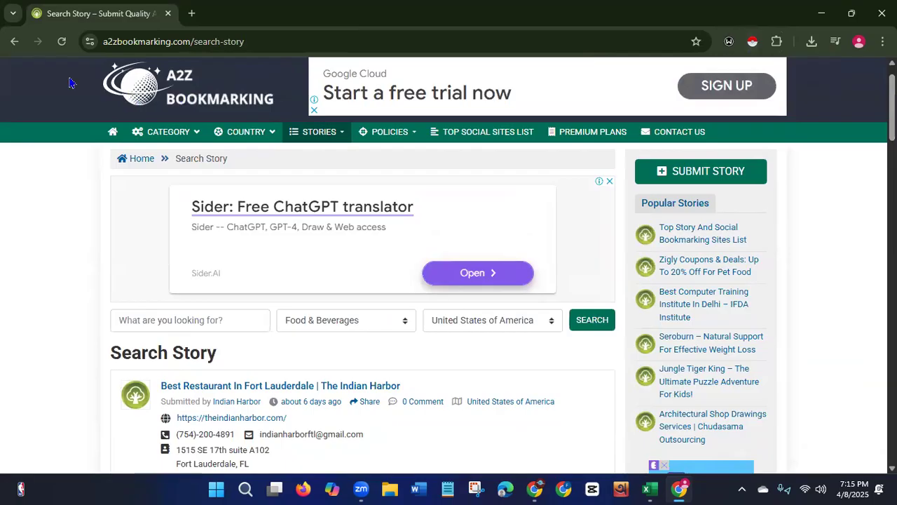
left_click(61, 43)
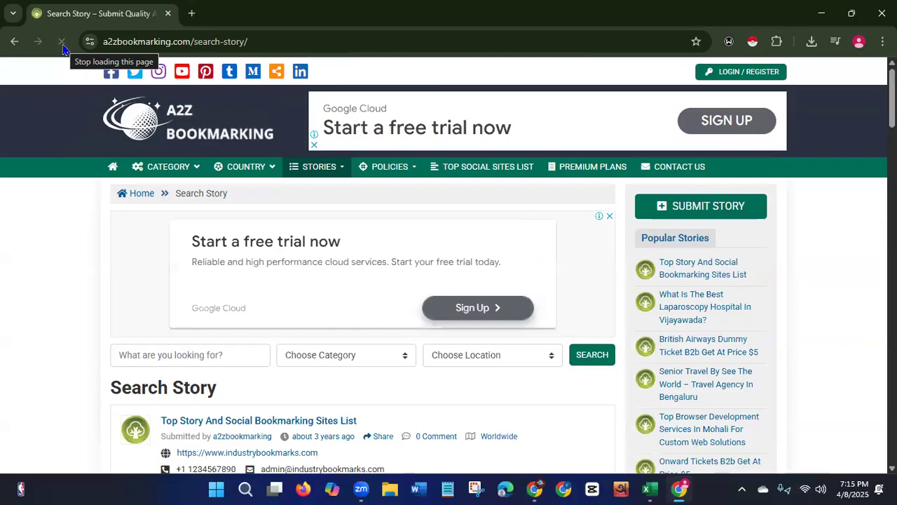
Run Instant Data Scraper on the Search Story page to detect the story listing table, dismissing the ad.
left_click(753, 42)
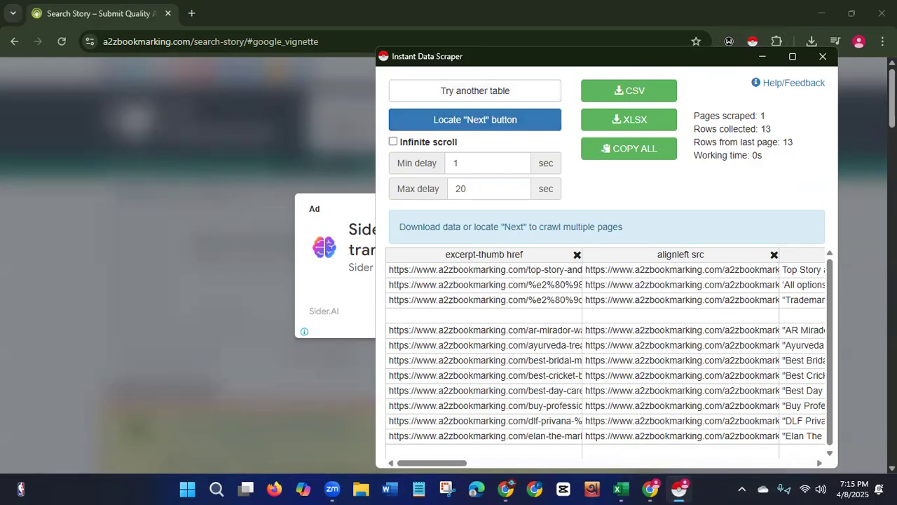
left_click(763, 56)
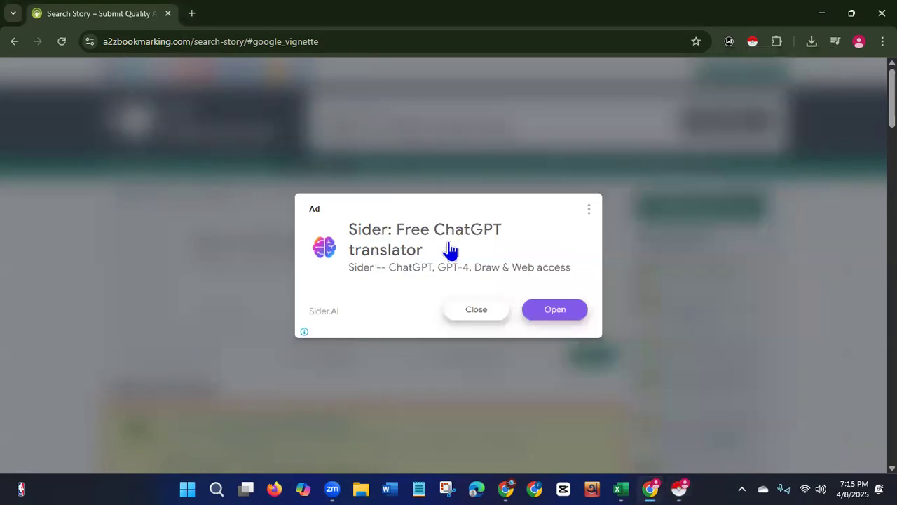
left_click(474, 313)
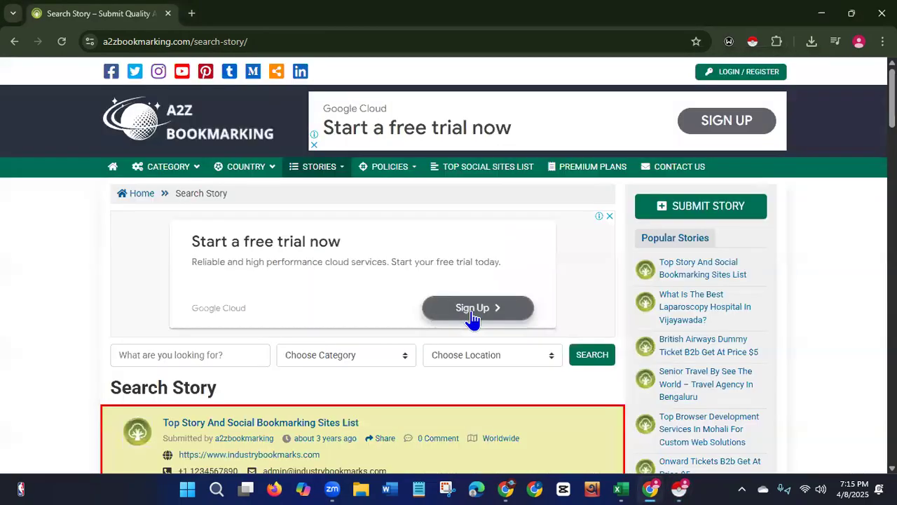
left_click(752, 41)
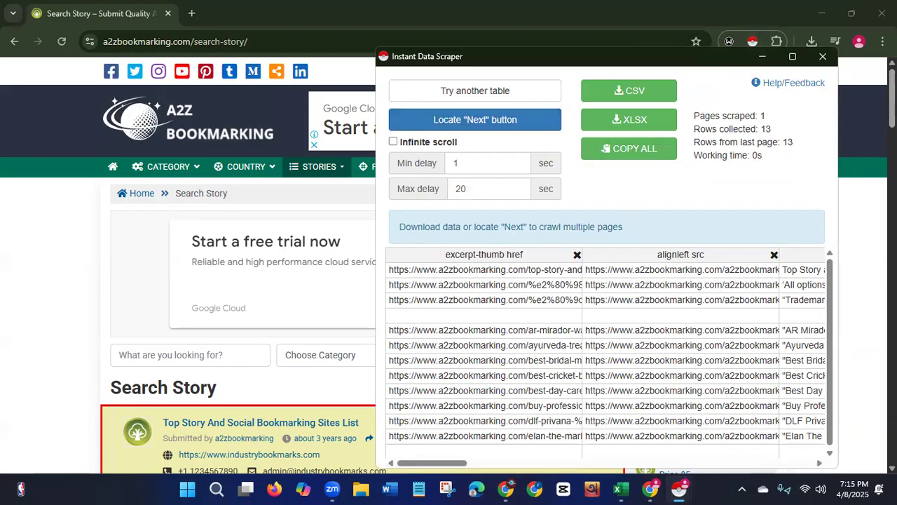
key("alt+Tab")
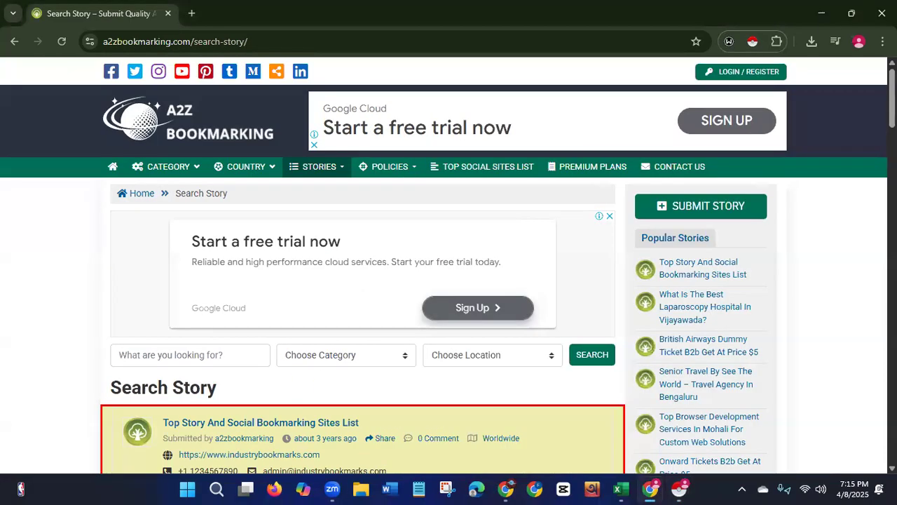
Scroll through the highlighted story listings and return to the top of the page.
scroll(393, 402, "down", 5)
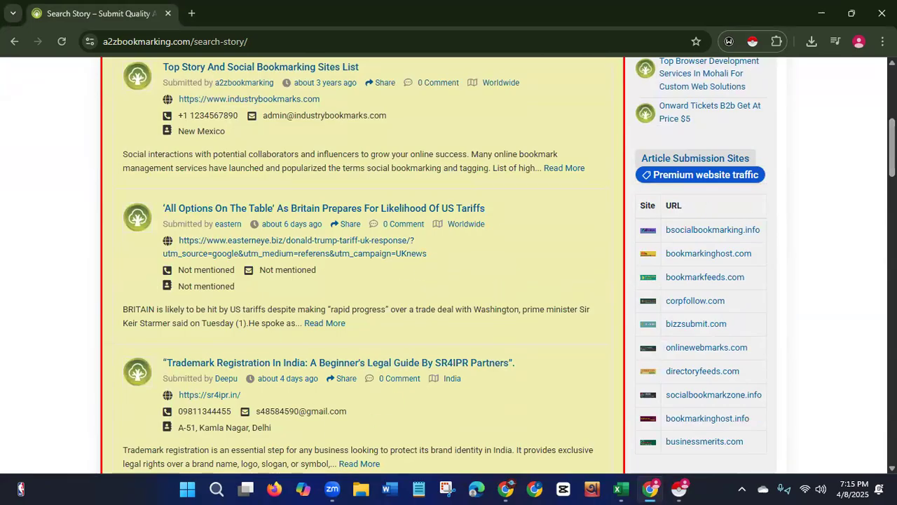
scroll(362, 266, "down", 15)
left_click_drag(892, 307, 858, 44)
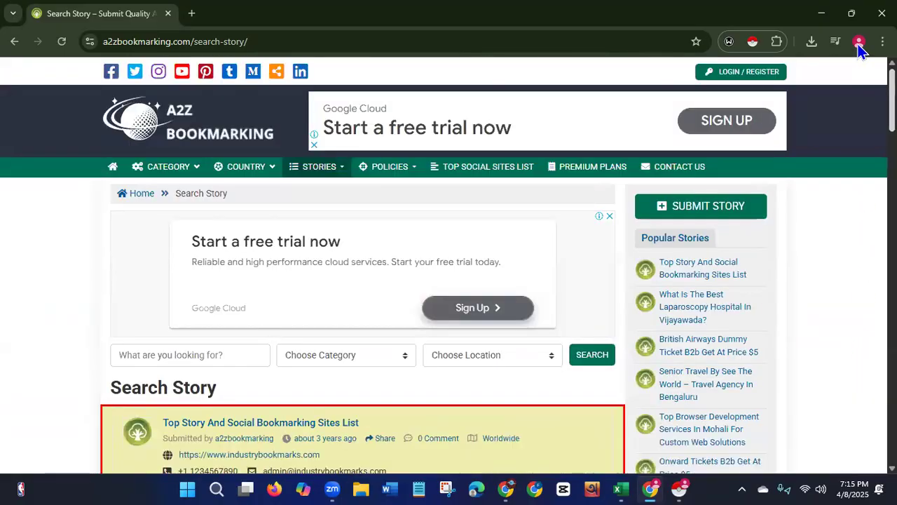
Run Instant Data Scraper with Infinite scroll enabled, crawl the story listings and download the data as XLSX.
left_click(752, 44)
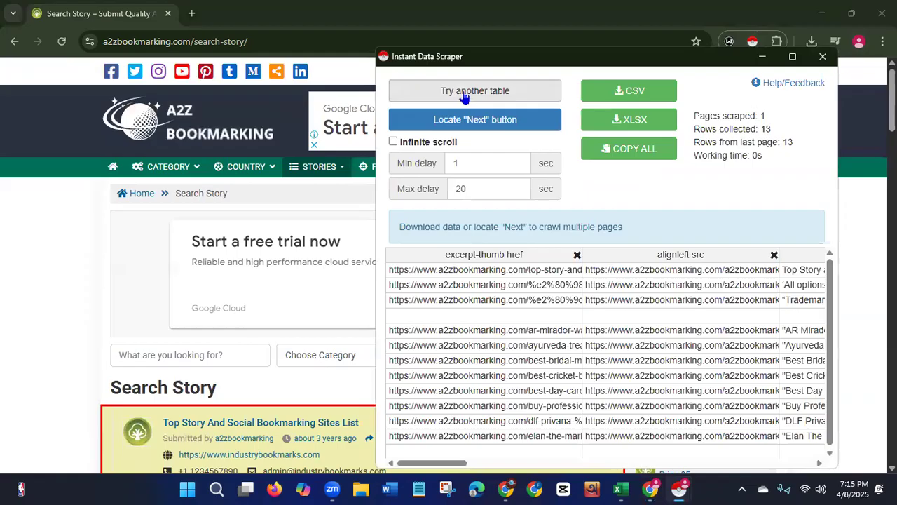
left_click(393, 143)
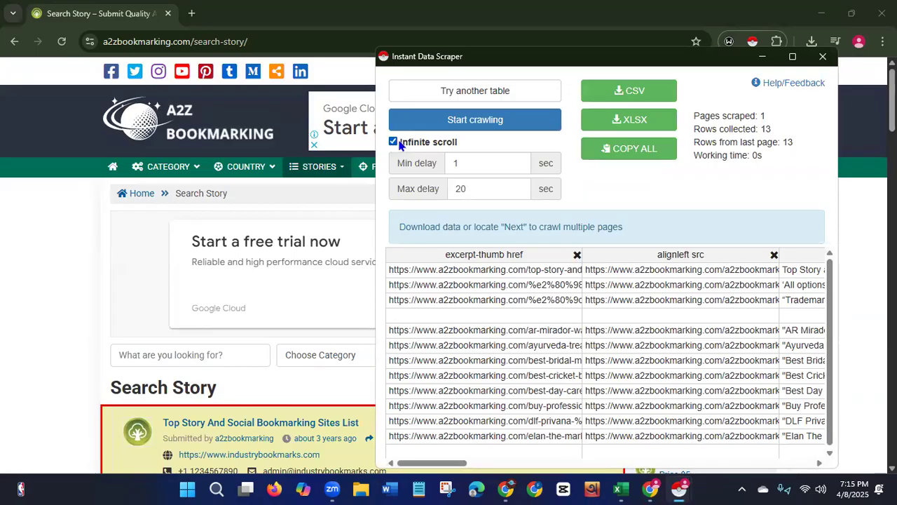
left_click(471, 123)
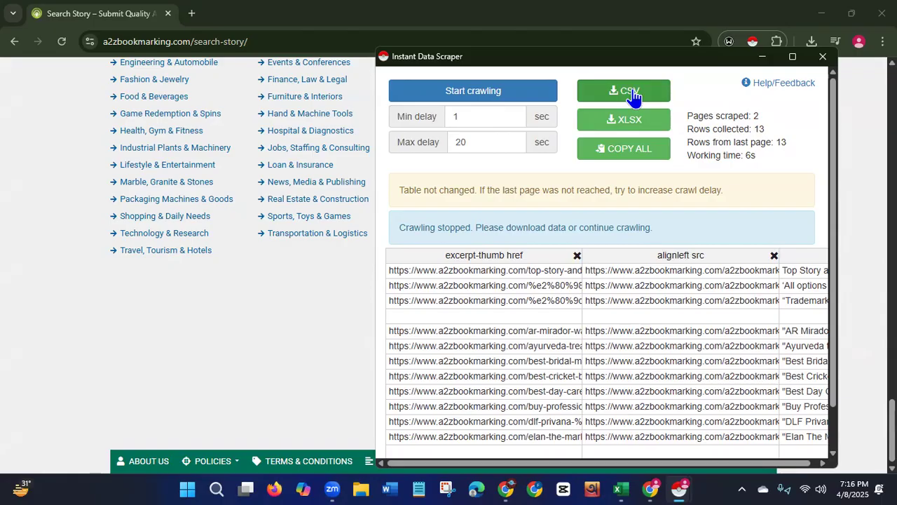
left_click(616, 121)
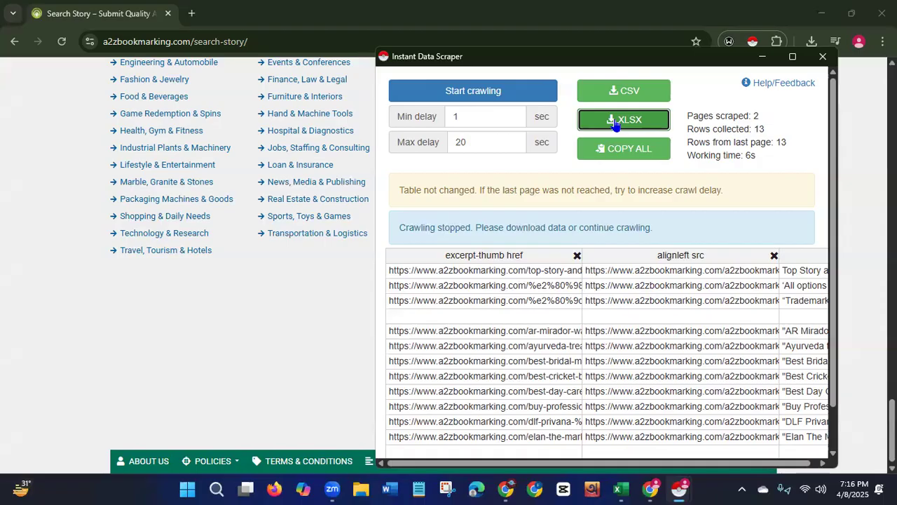
Open a new tab and create a blank Google Sheets spreadsheet from the Google apps launcher.
left_click(191, 17)
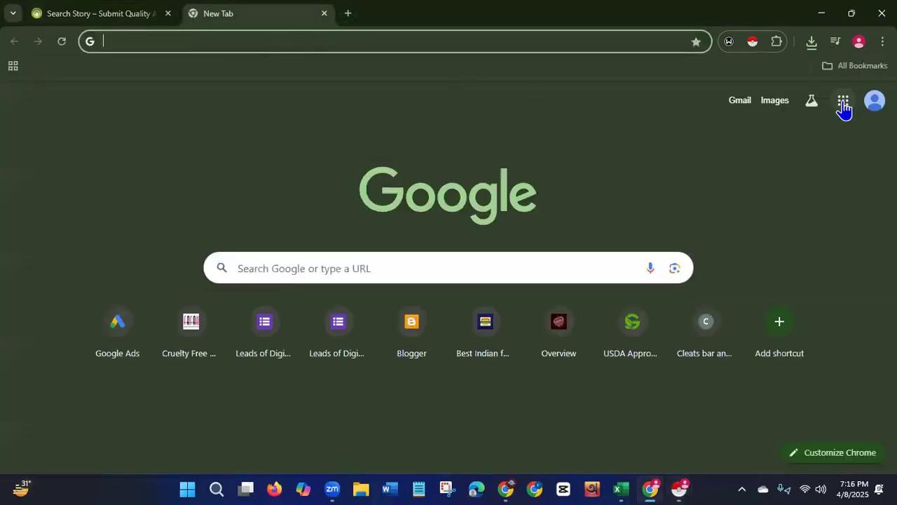
left_click(843, 104)
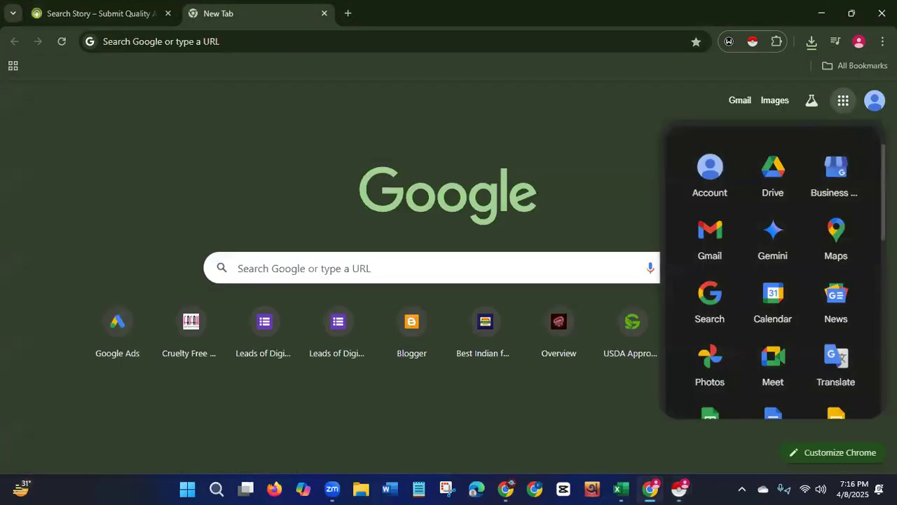
scroll(875, 223, "down", 3)
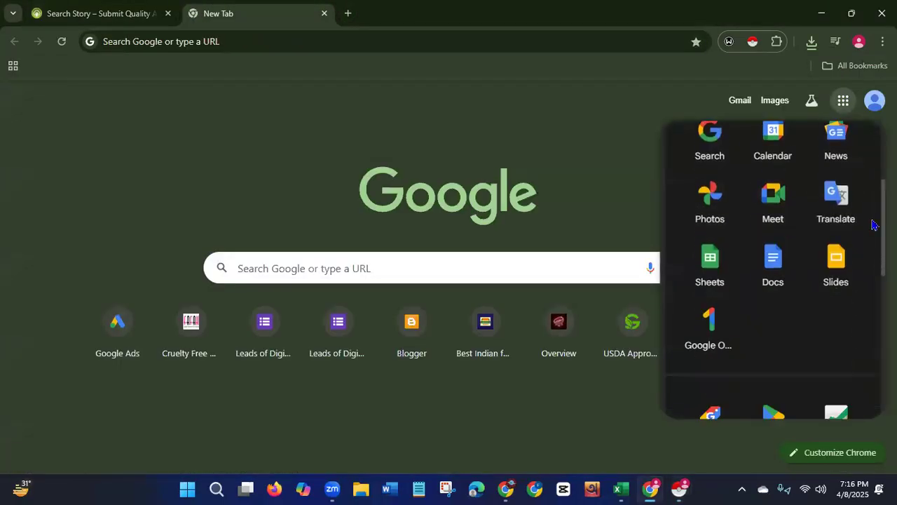
left_click(719, 249)
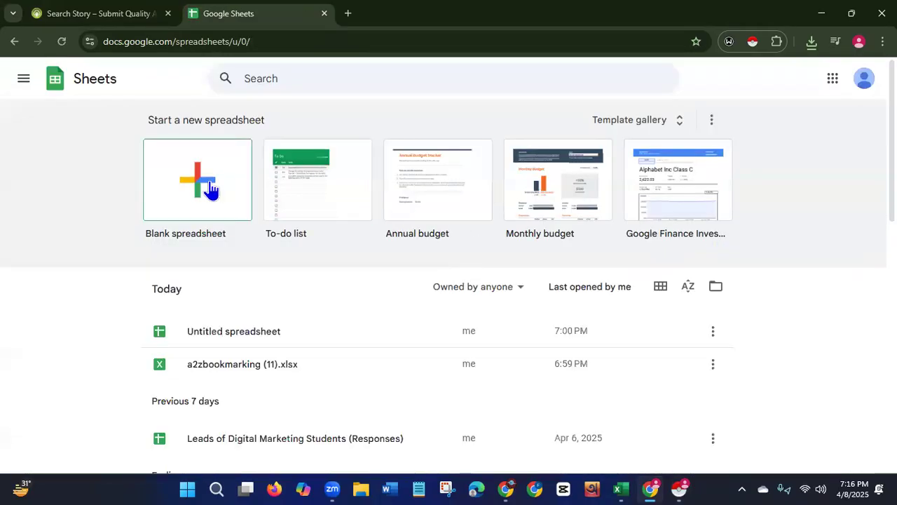
left_click(210, 188)
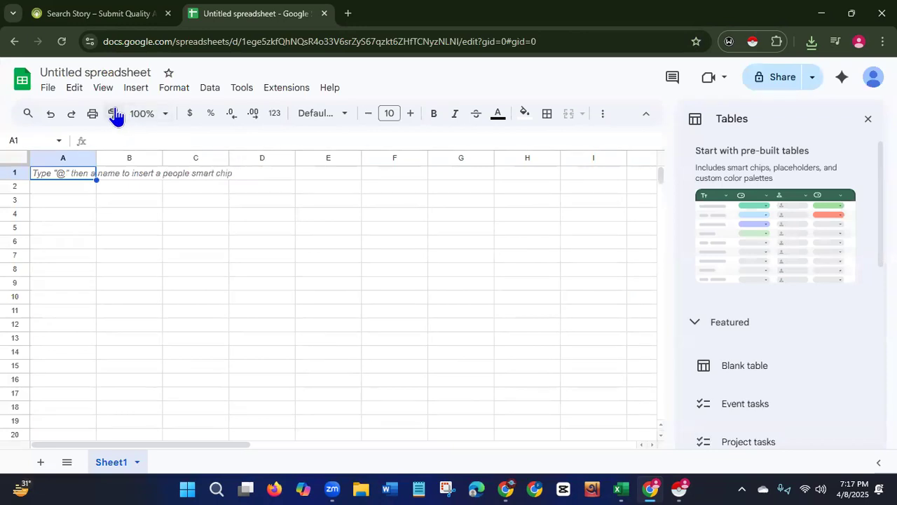
Import the downloaded a2zbookmarking (12) file from Downloads into the spreadsheet, replacing the spreadsheet.
left_click(48, 89)
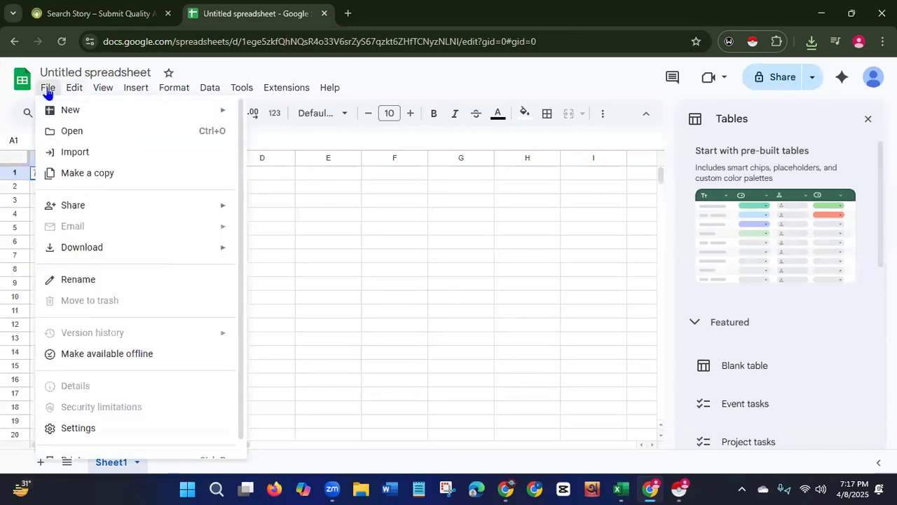
left_click(64, 152)
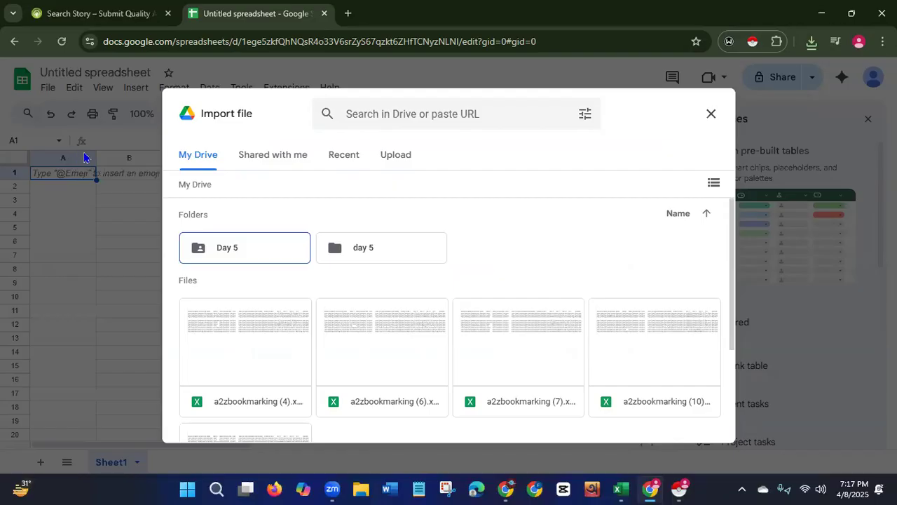
left_click_drag(731, 254, 731, 345)
scroll(730, 346, "up", 5)
left_click(397, 158)
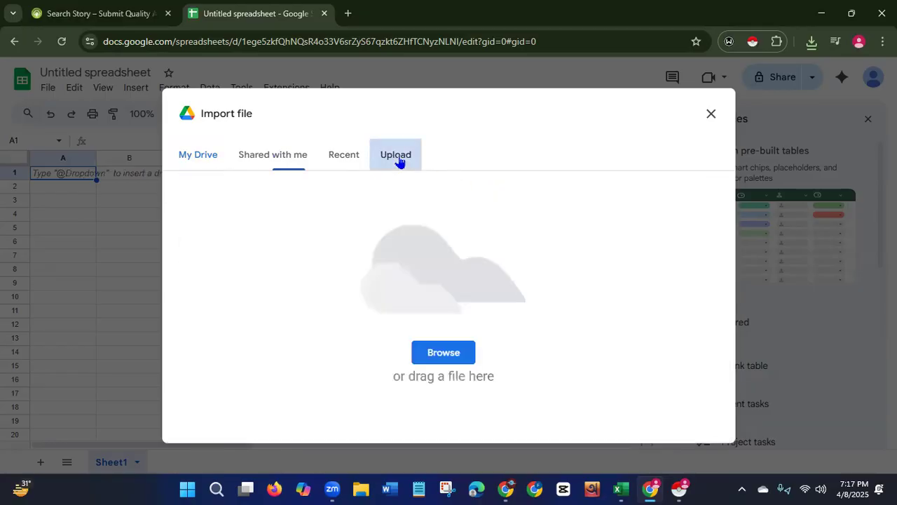
left_click(436, 353)
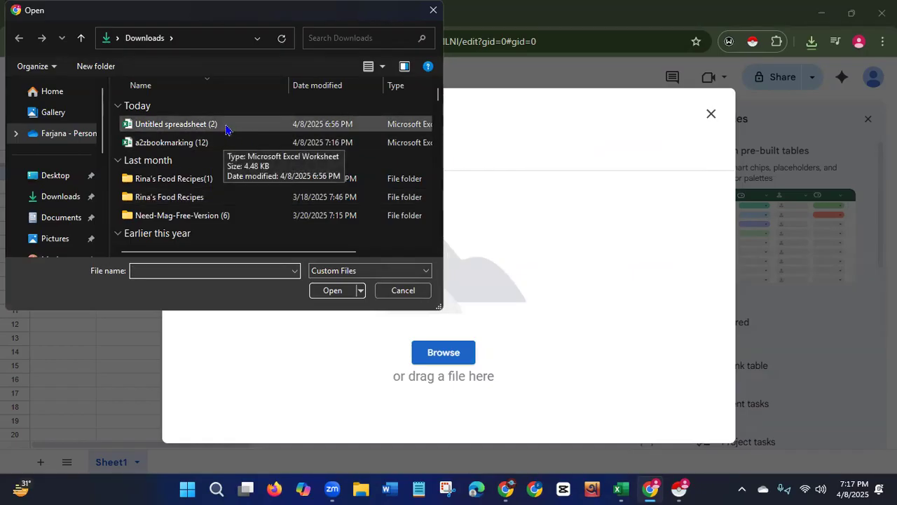
left_click(225, 128)
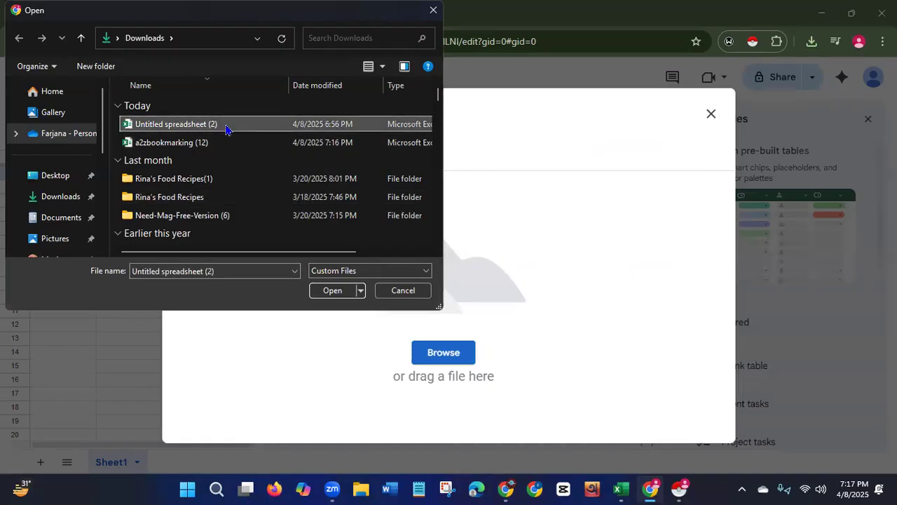
left_click(214, 149)
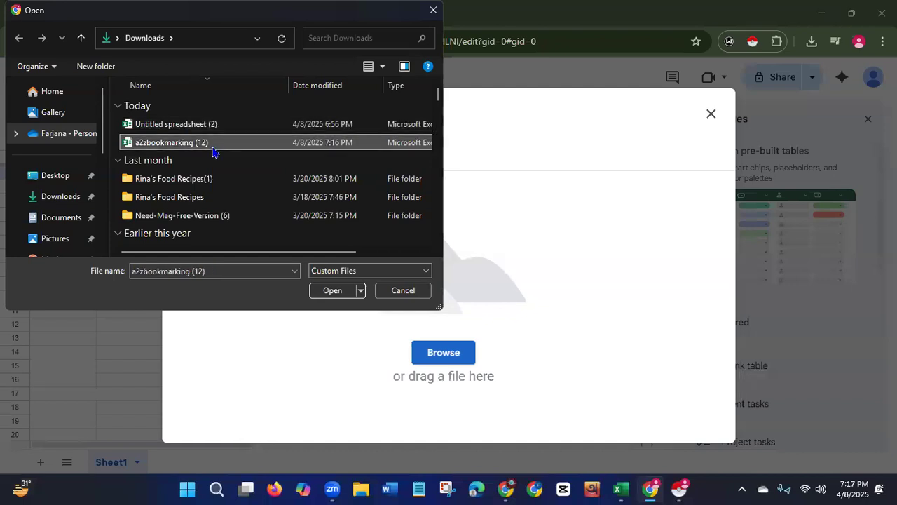
left_click(330, 290)
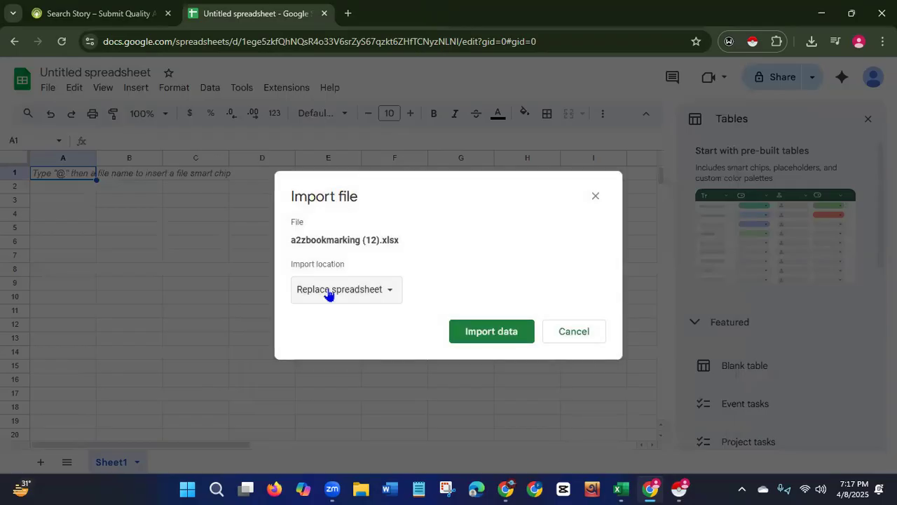
left_click(488, 340)
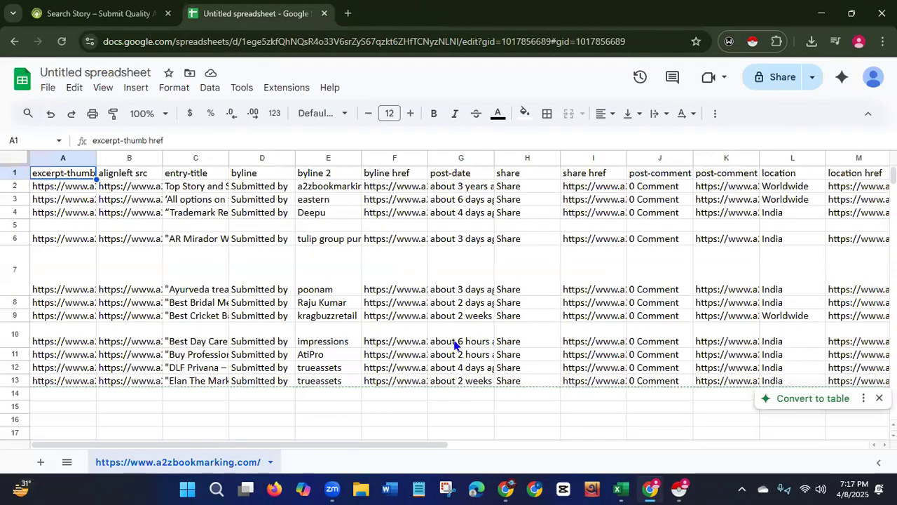
left_click(75, 20)
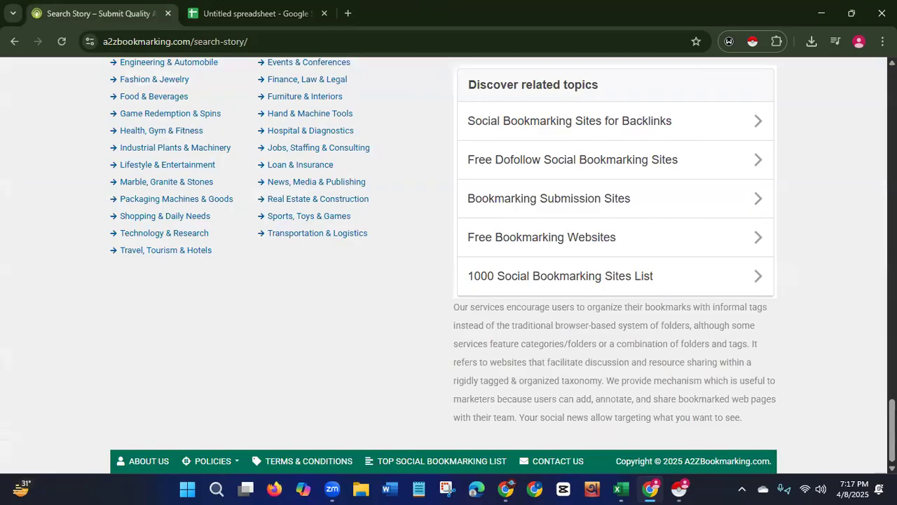
scroll(449, 266, "up", 15)
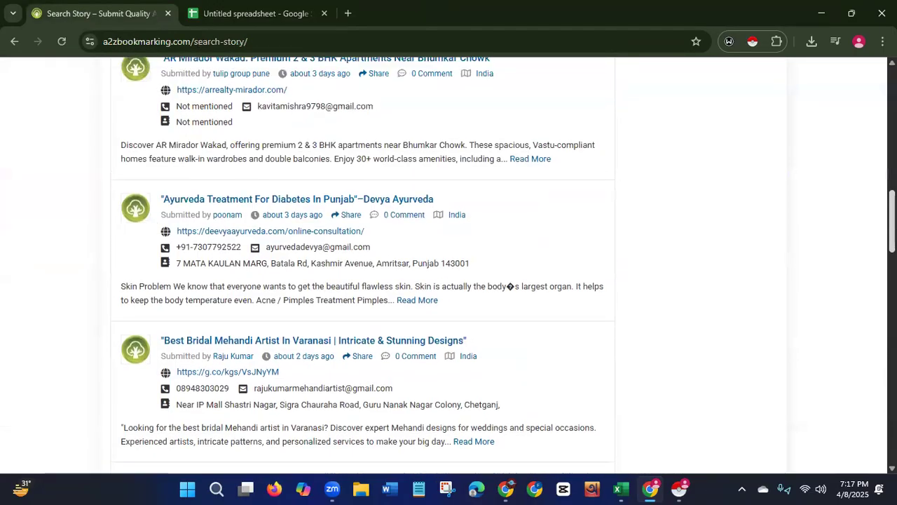
left_click(238, 21)
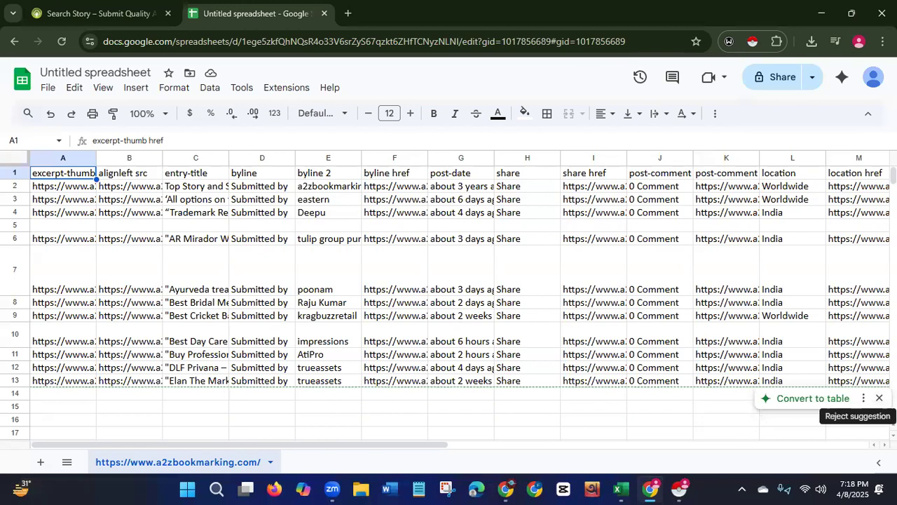
Dismiss the Convert to table suggestion and rename the spreadsheet to Leads of Food and Beverages industry USA.
left_click(879, 397)
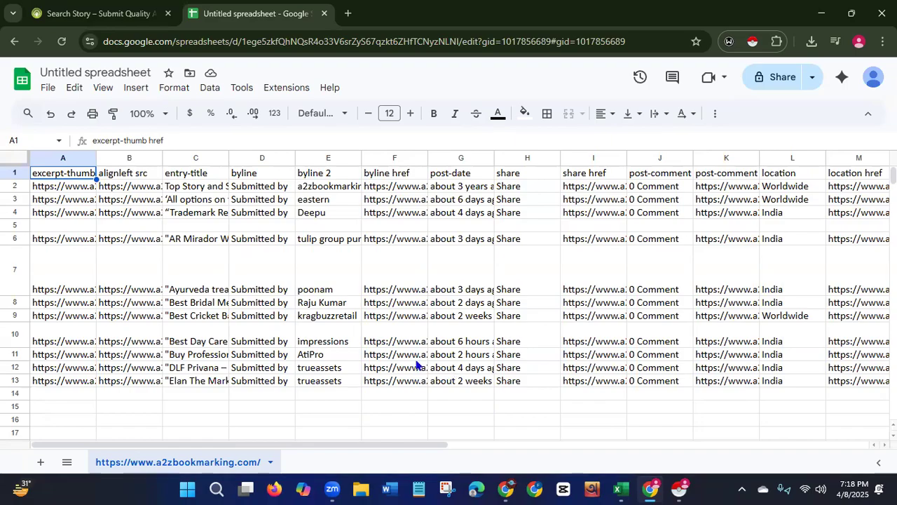
left_click(96, 72)
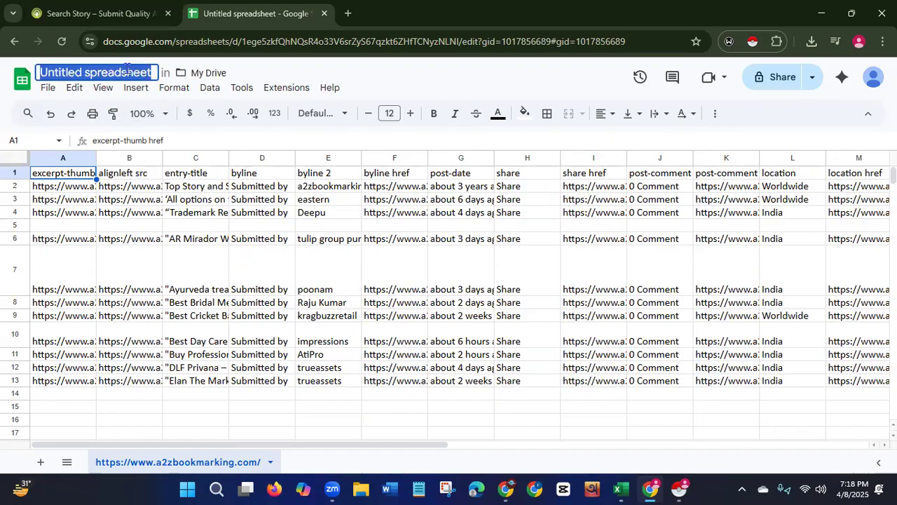
key("BackSpace")
type("L")
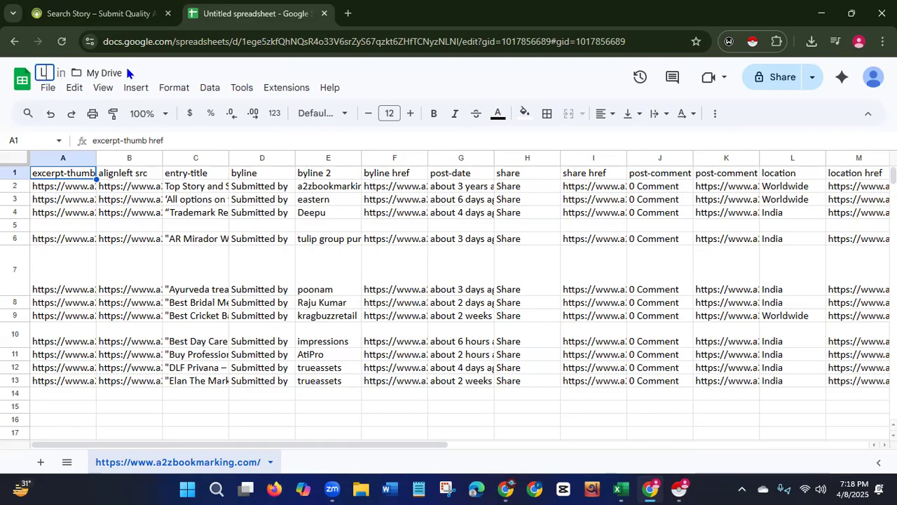
type("eads of")
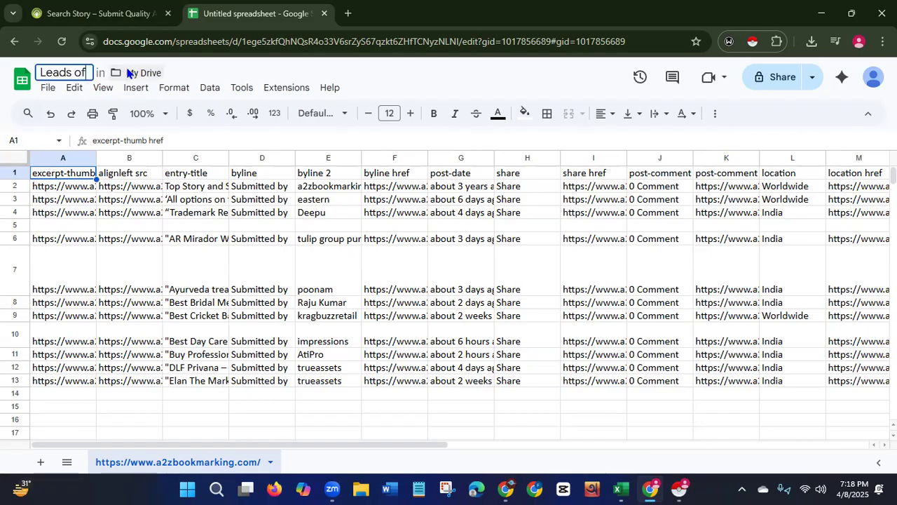
type(" Foo")
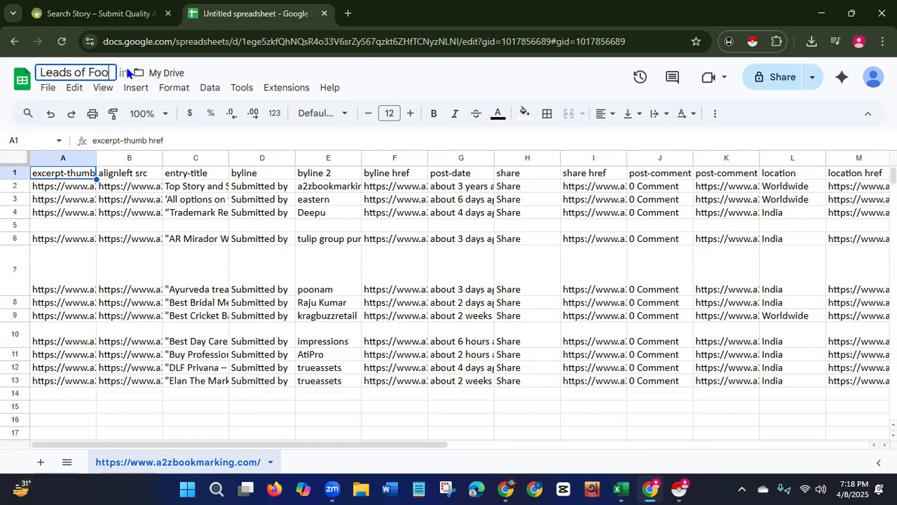
type("d and Be")
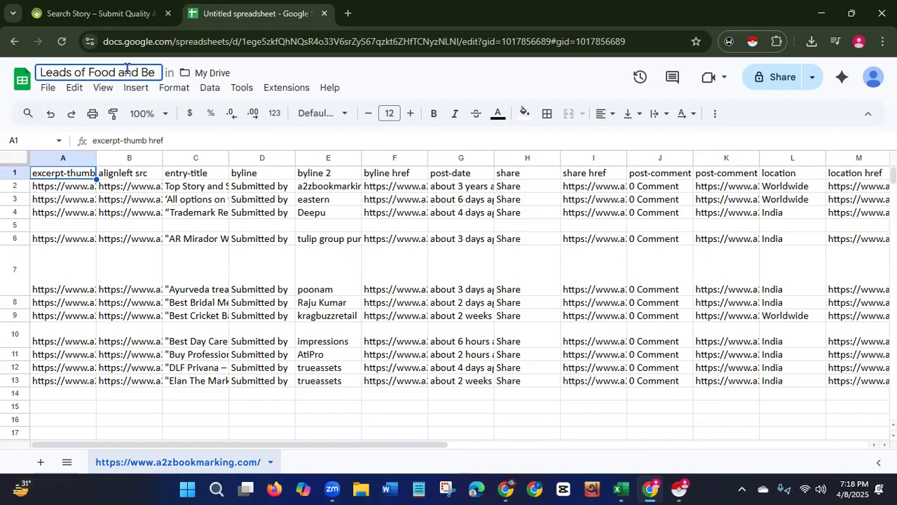
type("ver")
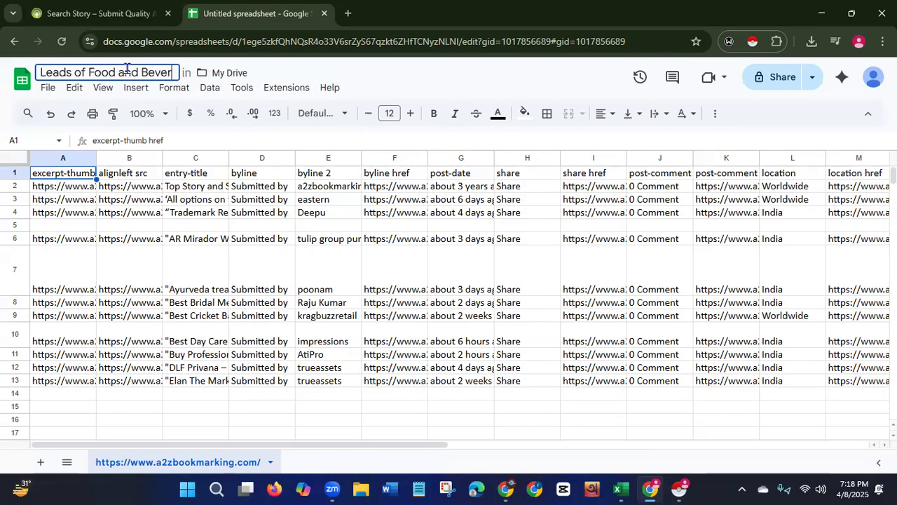
type("ages ")
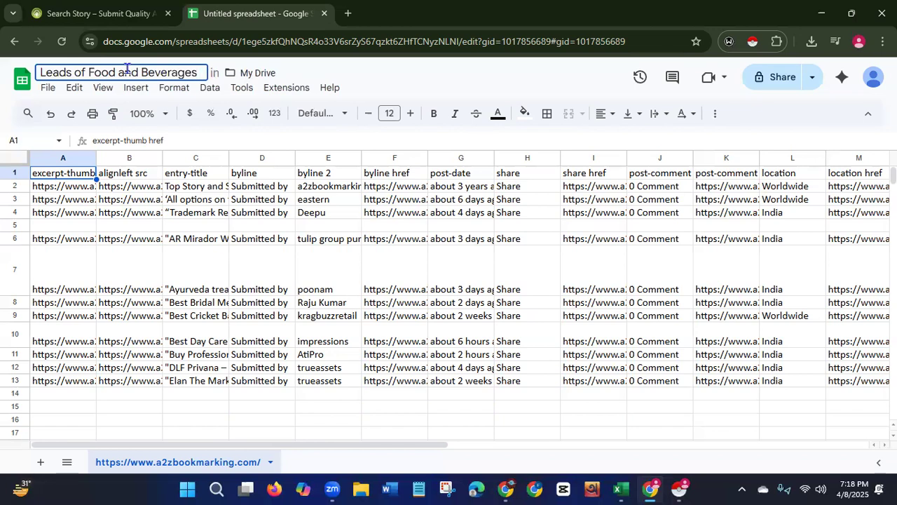
type("in")
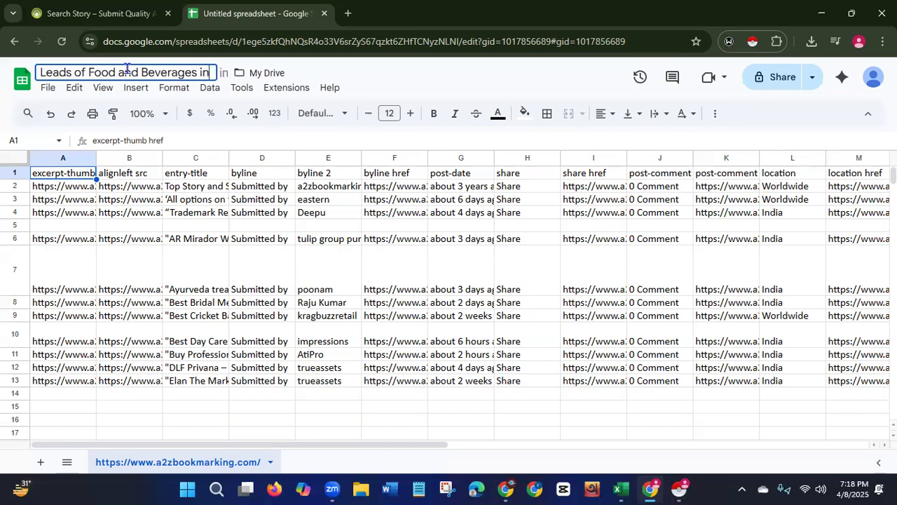
type("dustry")
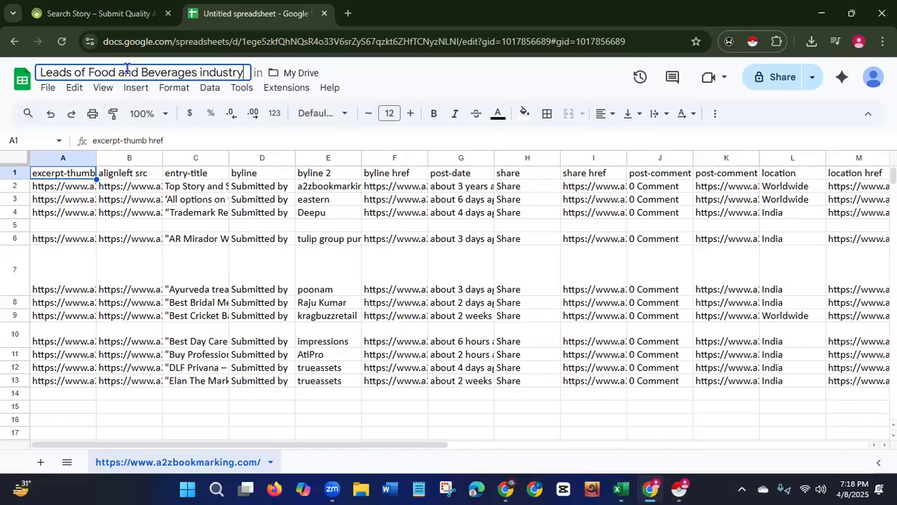
type(" USA")
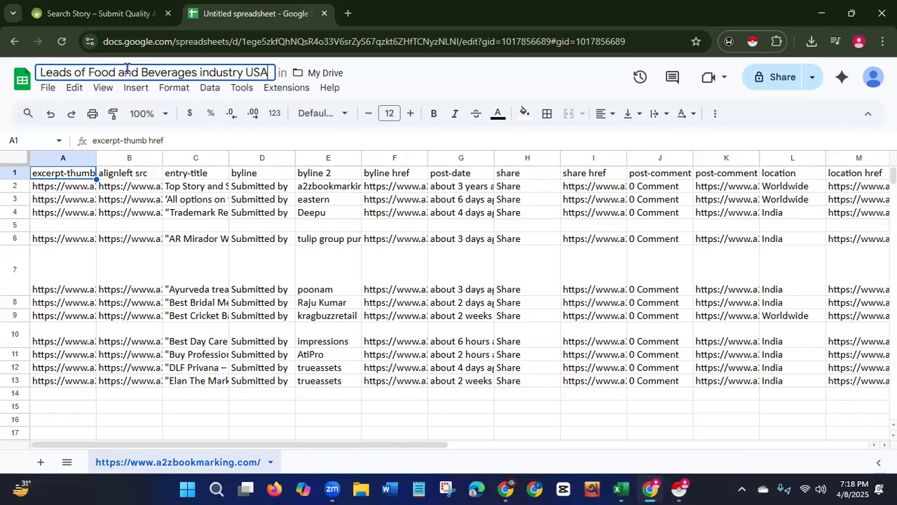
key("Return")
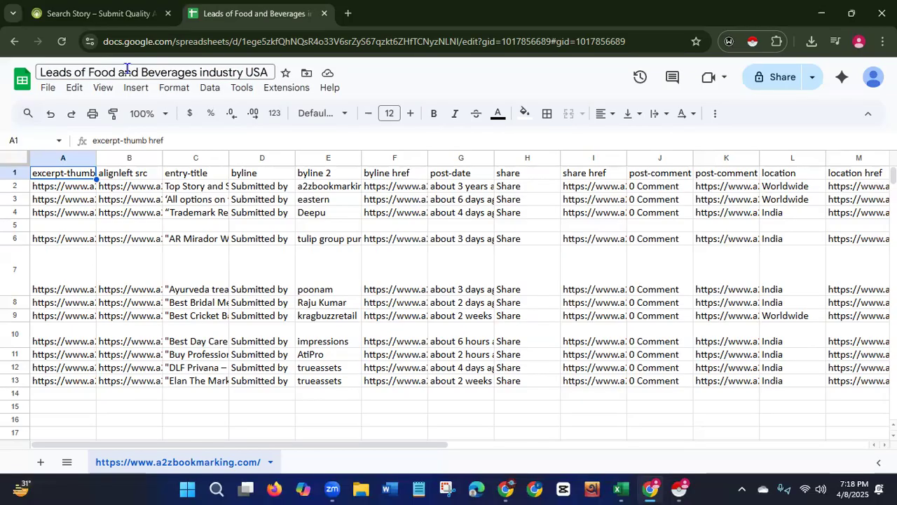
left_click(119, 21)
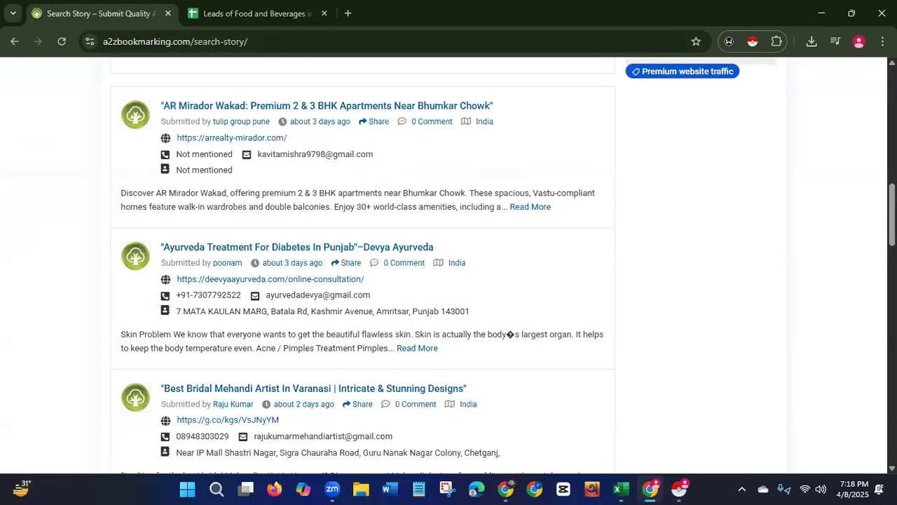
scroll(526, 196, "up", 2)
scroll(526, 196, "up", 10)
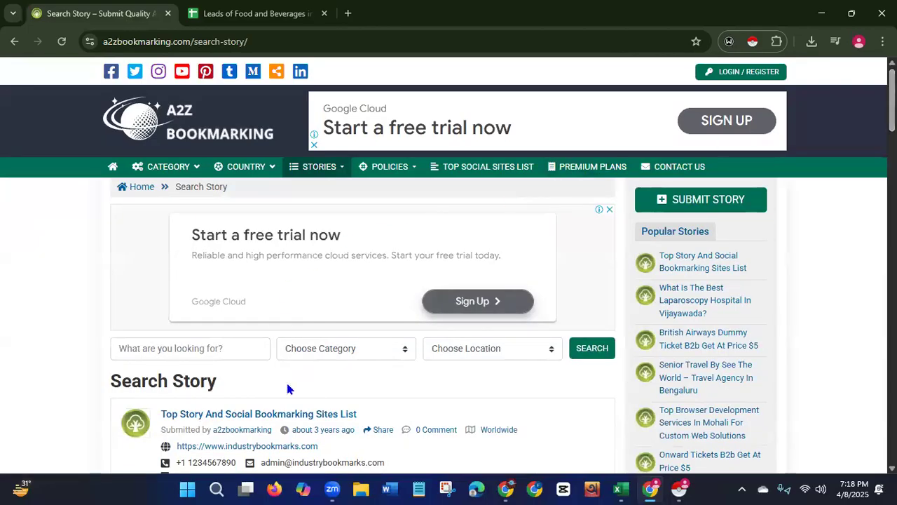
Return to the spreadsheet and widen column A to show the full link text.
left_click(239, 15)
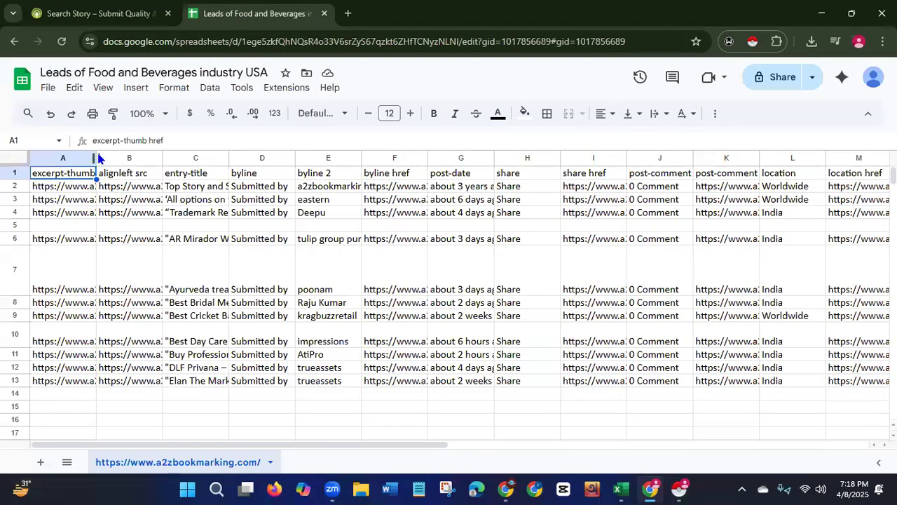
left_click_drag(96, 157, 190, 157)
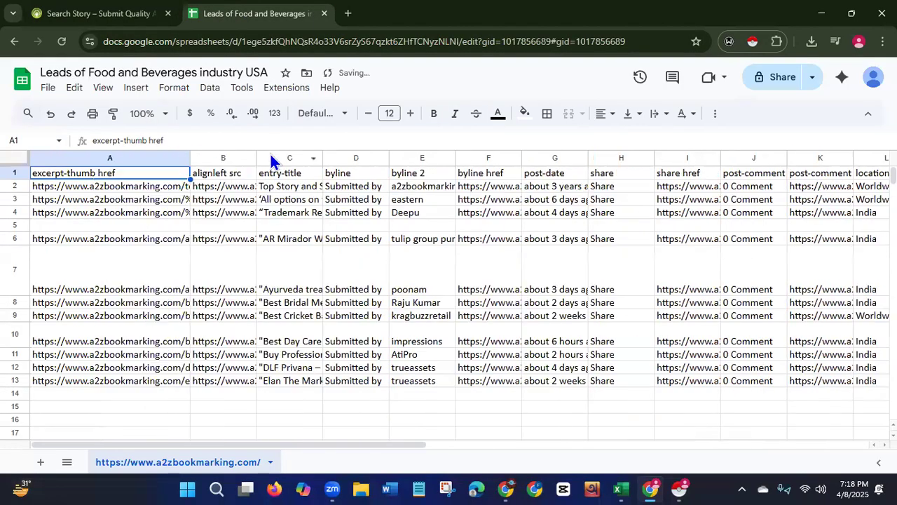
Widen columns A through D so their link, title and byline contents are fully visible.
left_click_drag(258, 159, 353, 158)
left_click_drag(418, 157, 484, 146)
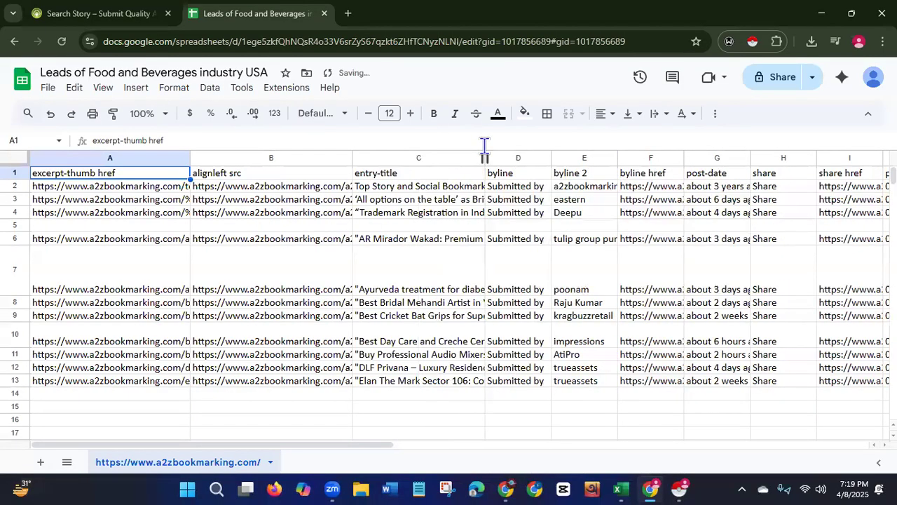
left_click_drag(552, 157, 595, 157)
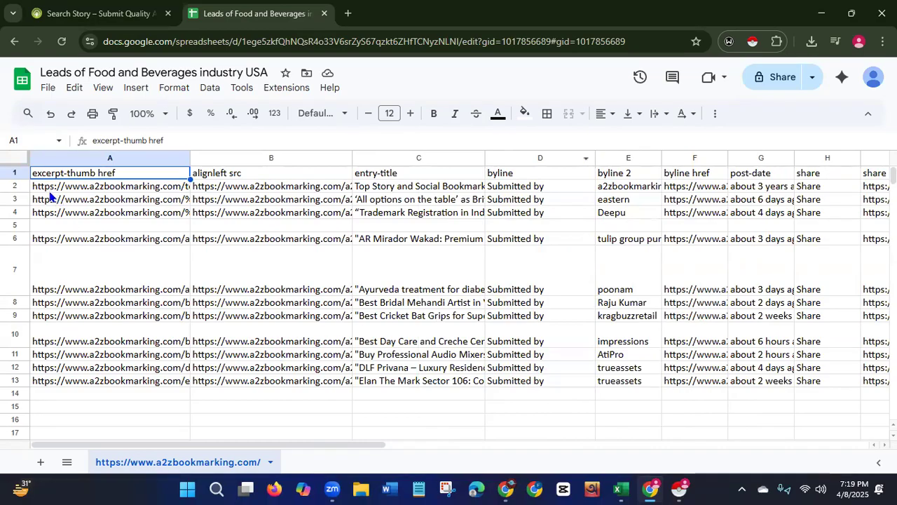
left_click_drag(190, 155, 229, 157)
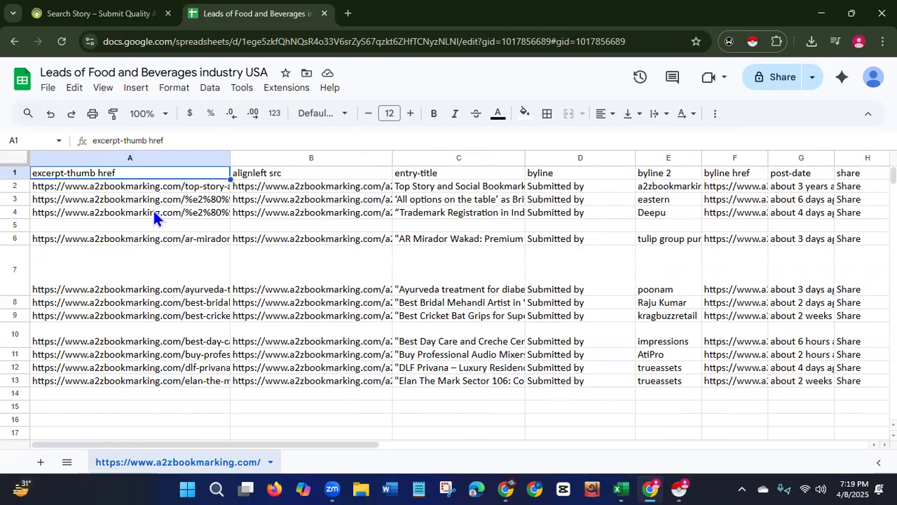
Switch to the a2zbookmarking search page to review the story listings, then return to the spreadsheet.
left_click(126, 14)
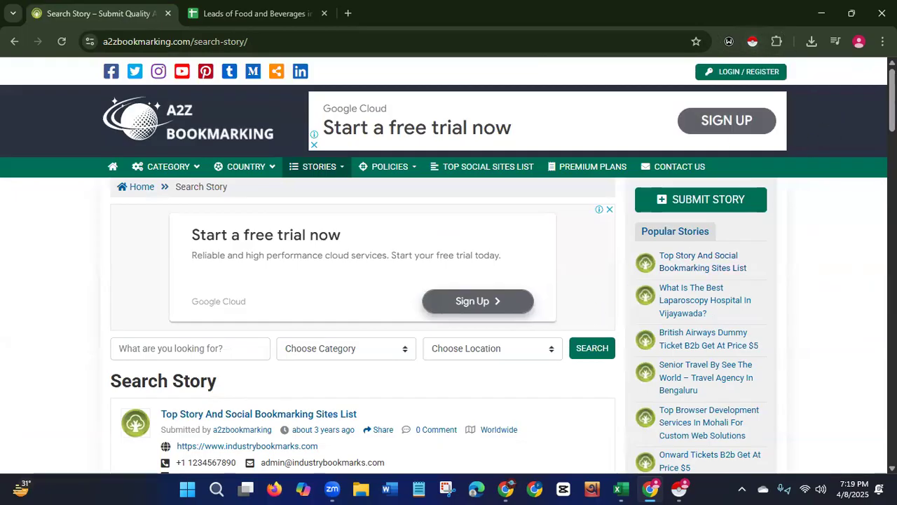
scroll(815, 166, "down", 4)
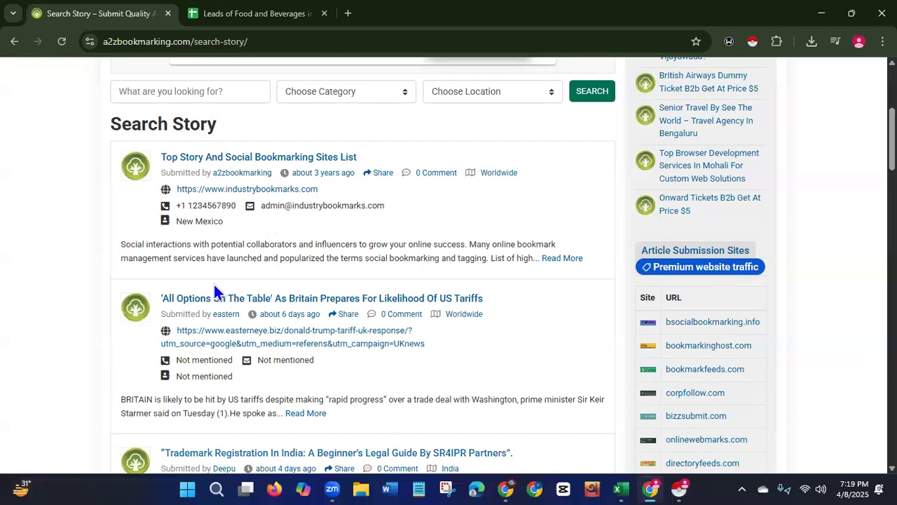
left_click(271, 14)
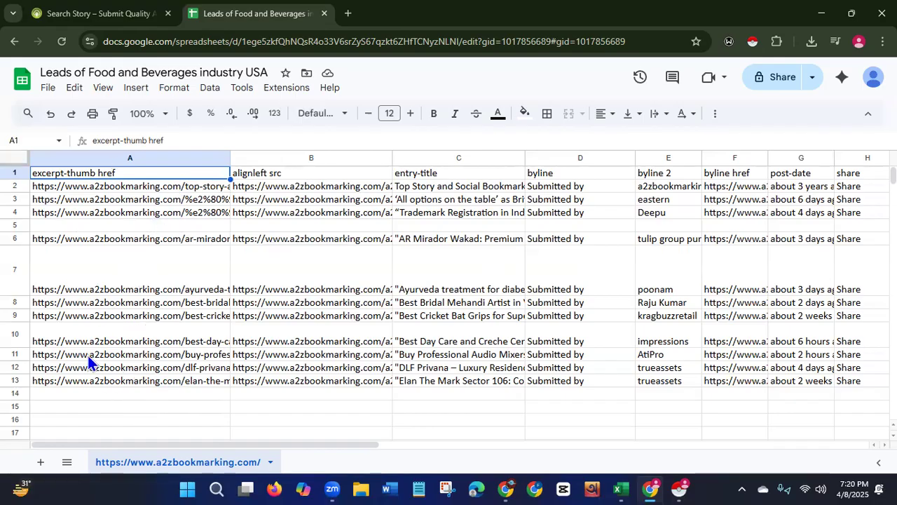
Delete the excerpt-thumb href column from the spreadsheet.
left_click(169, 155)
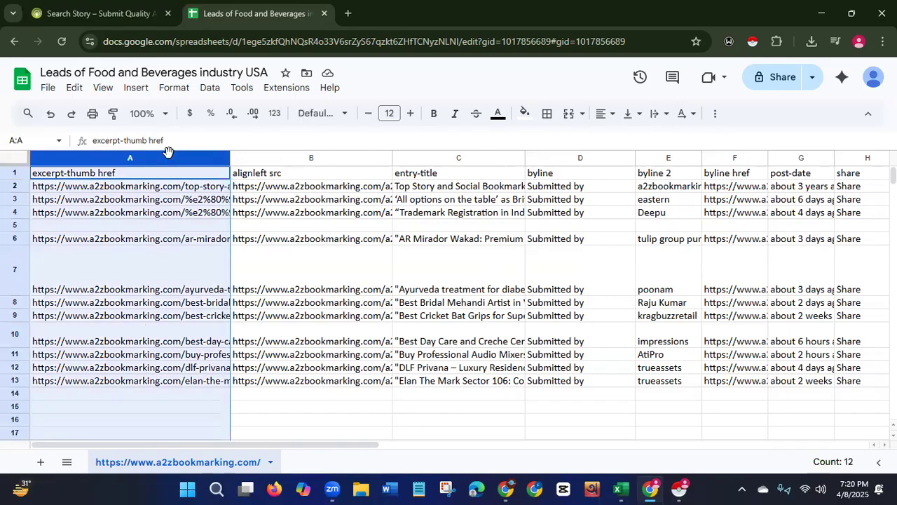
right_click(170, 157)
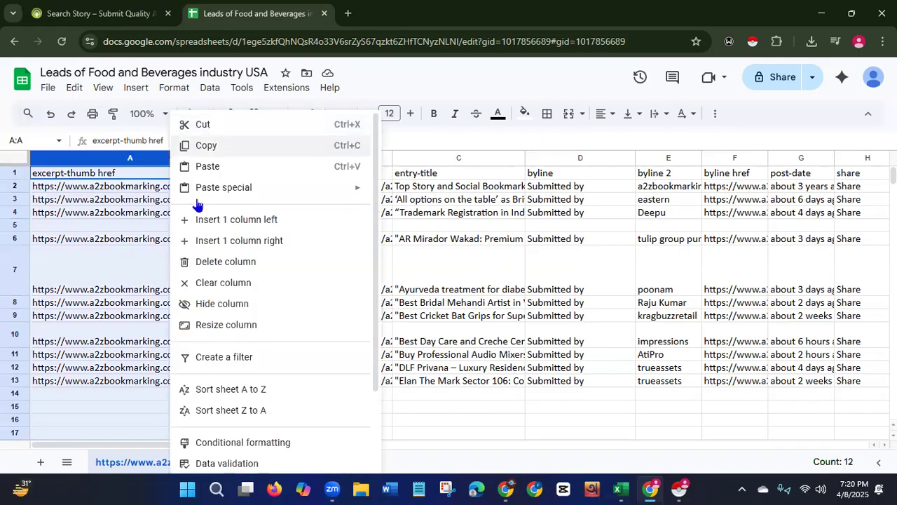
left_click(211, 262)
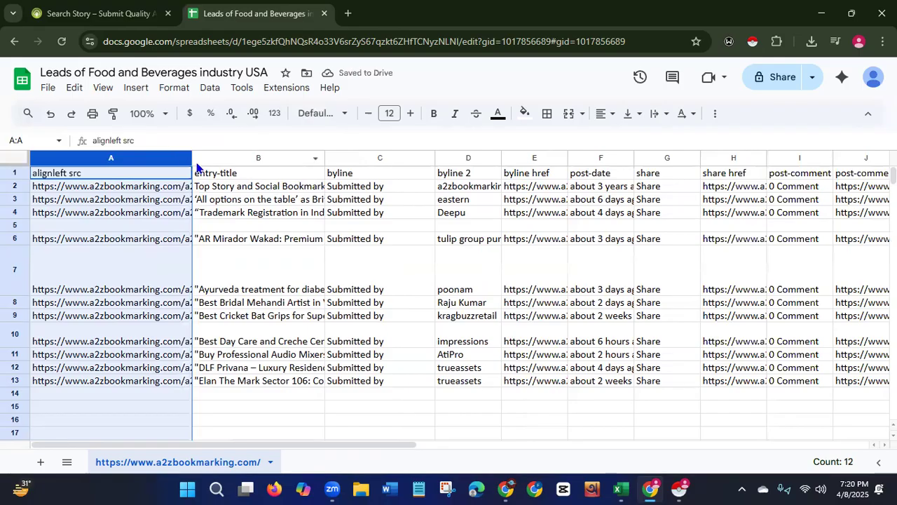
Delete the alignleft src column containing the image links.
left_click_drag(194, 155, 334, 147)
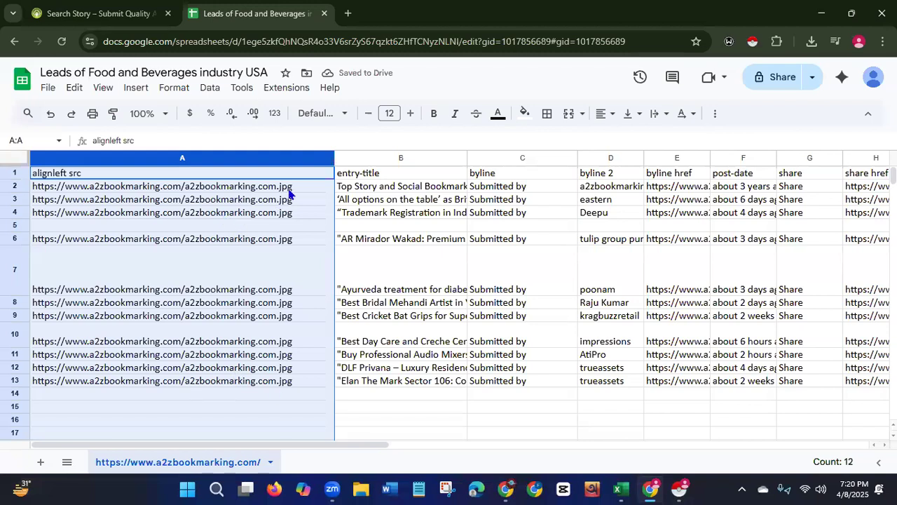
right_click(178, 156)
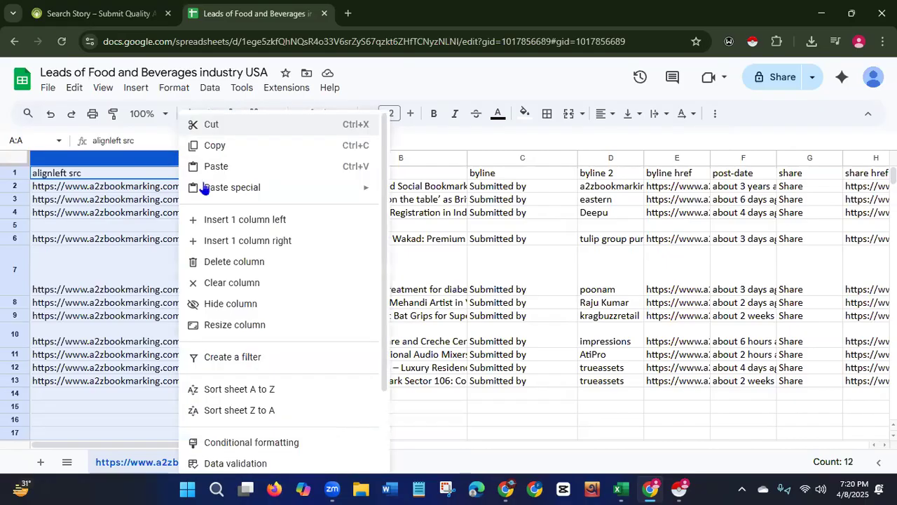
left_click(227, 266)
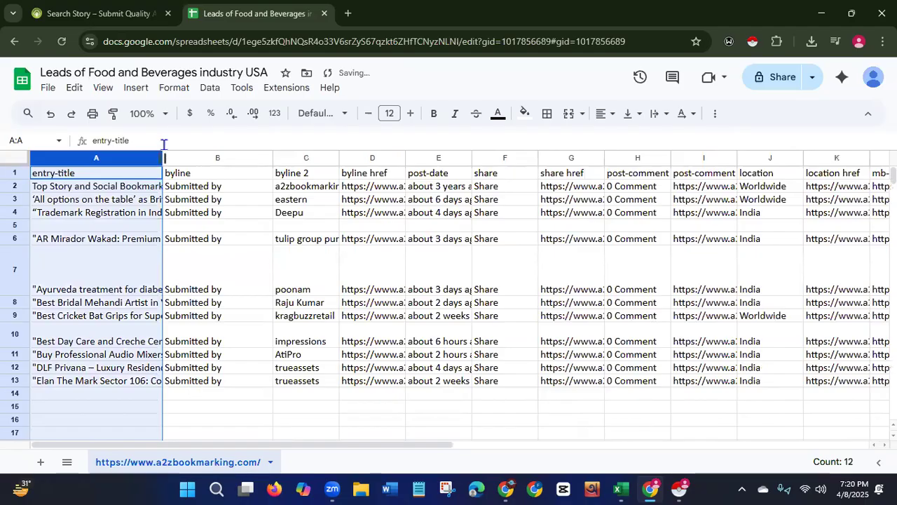
Widen the entry-title column so the full story titles are visible.
left_click_drag(162, 159, 303, 155)
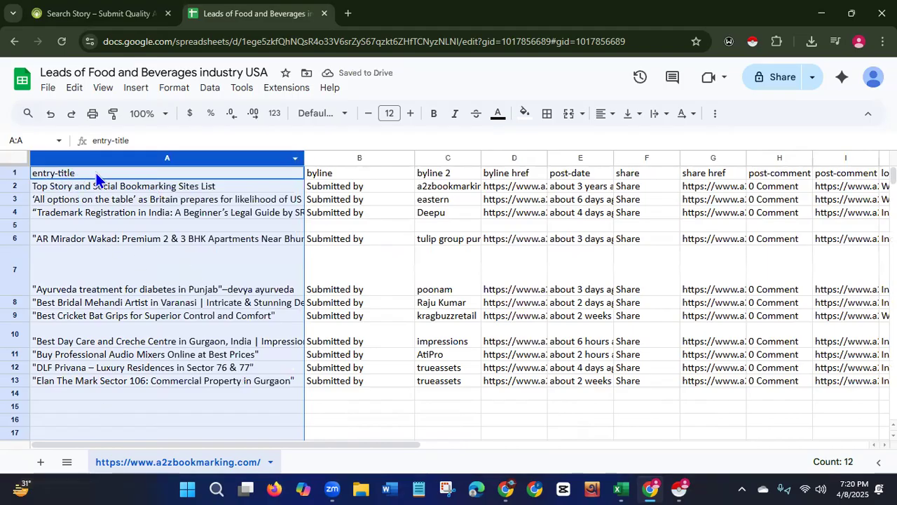
left_click_drag(302, 155, 412, 156)
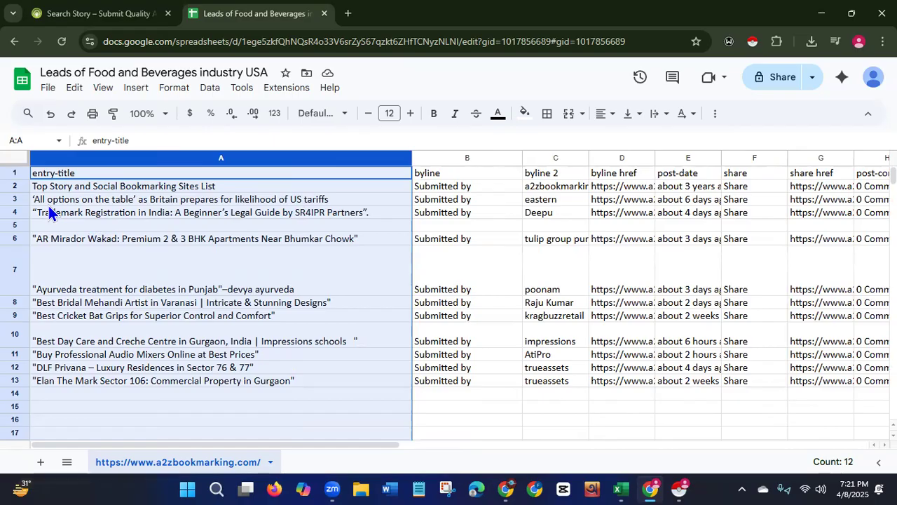
Review the story listings on the a2zbookmarking search page, then return to the spreadsheet.
left_click(80, 19)
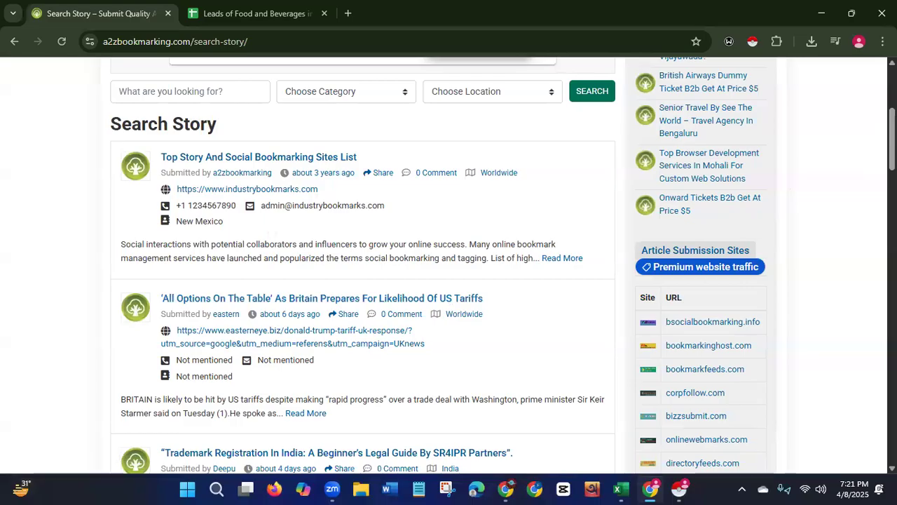
left_click_drag(660, 165, 746, 179)
scroll(449, 266, "down", 4)
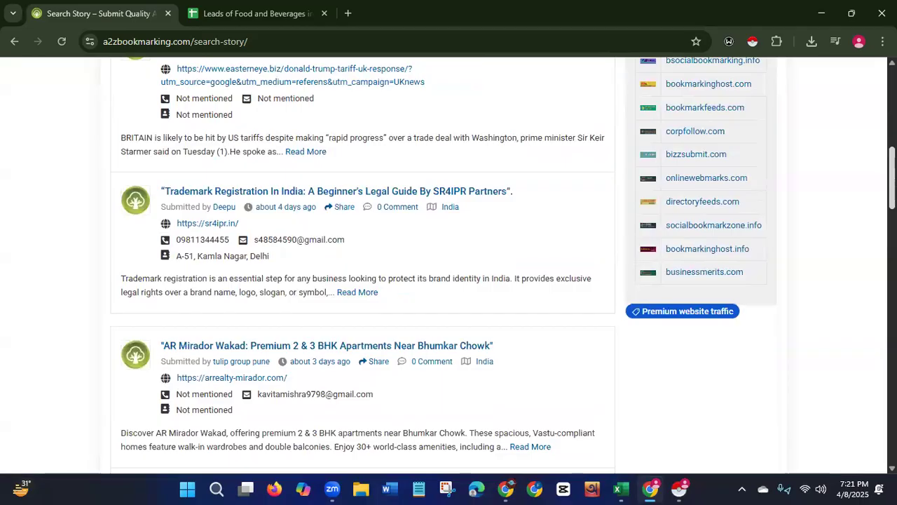
scroll(449, 266, "down", 3)
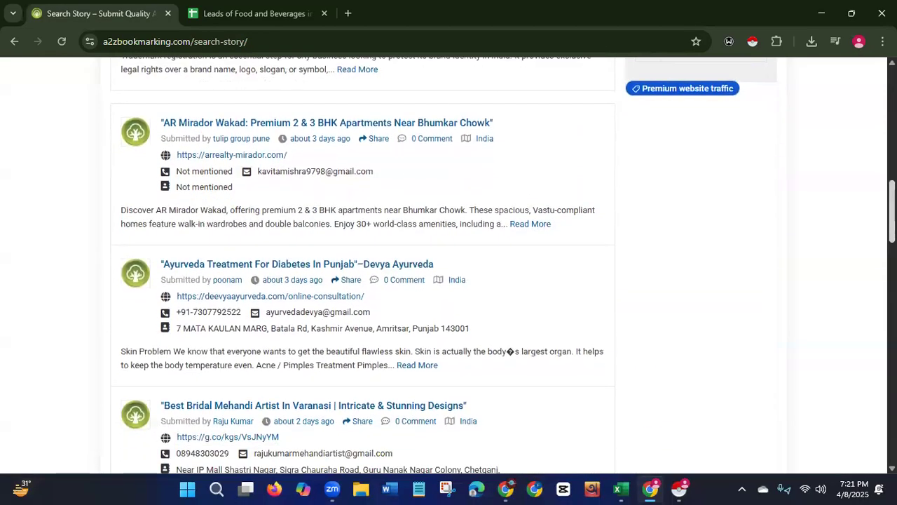
scroll(449, 267, "down", 2)
scroll(448, 266, "down", 3)
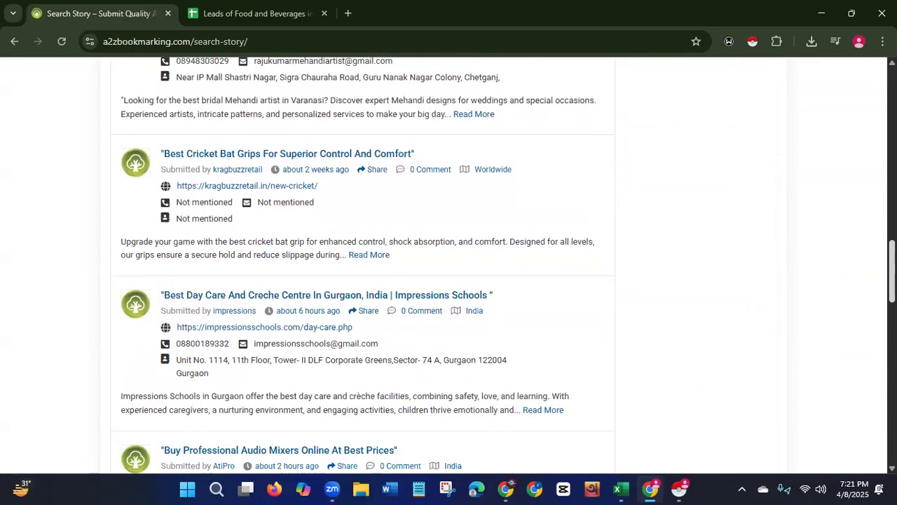
scroll(873, 328, "down", 3)
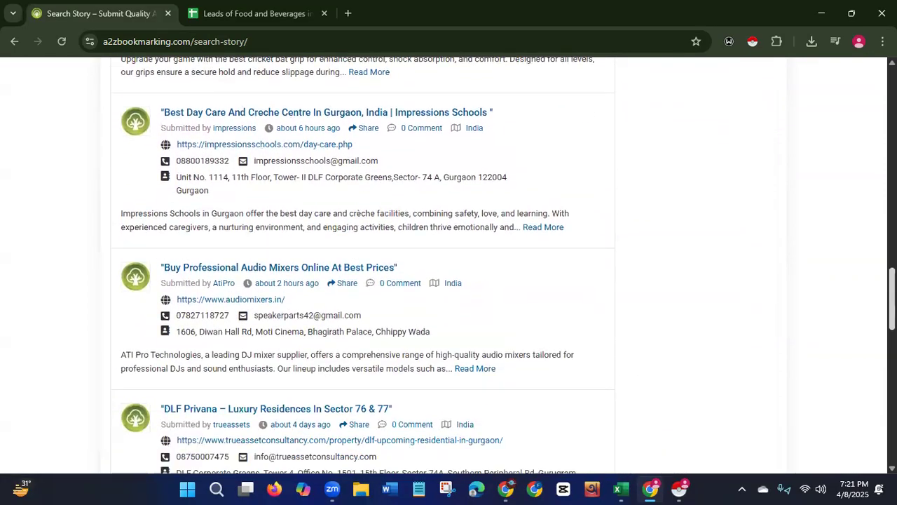
scroll(867, 351, "down", 2)
scroll(868, 256, "up", 4)
scroll(869, 187, "up", 10)
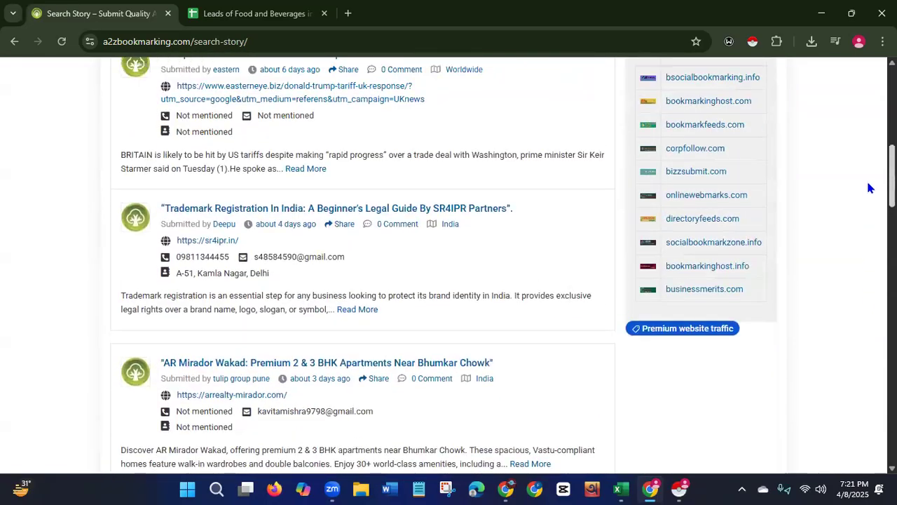
left_click(261, 21)
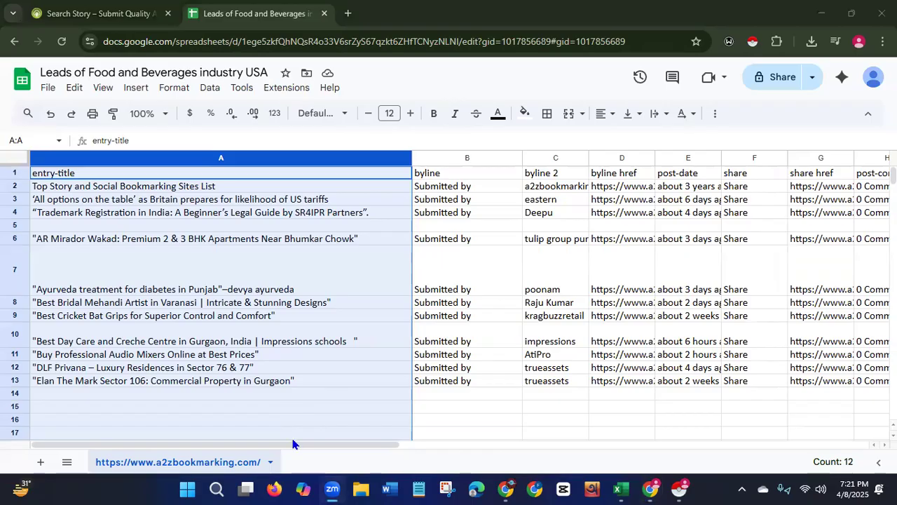
Widen the share href column.
left_click_drag(268, 448, 429, 442)
left_click_drag(483, 157, 601, 157)
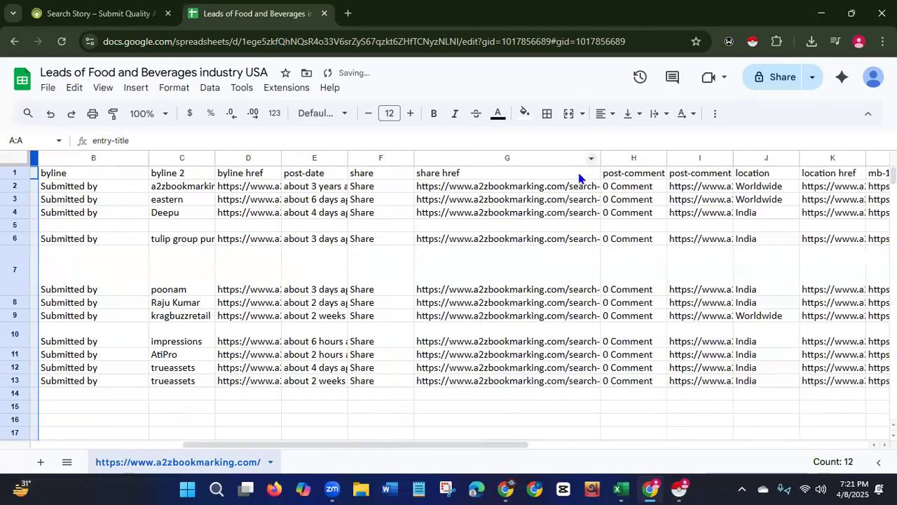
left_click_drag(329, 446, 163, 445)
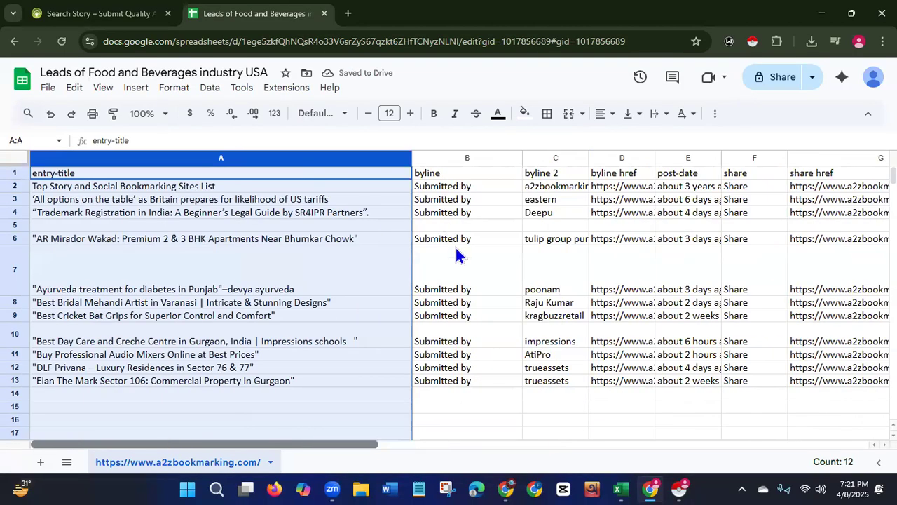
Delete the byline column containing Submitted by.
left_click(476, 158)
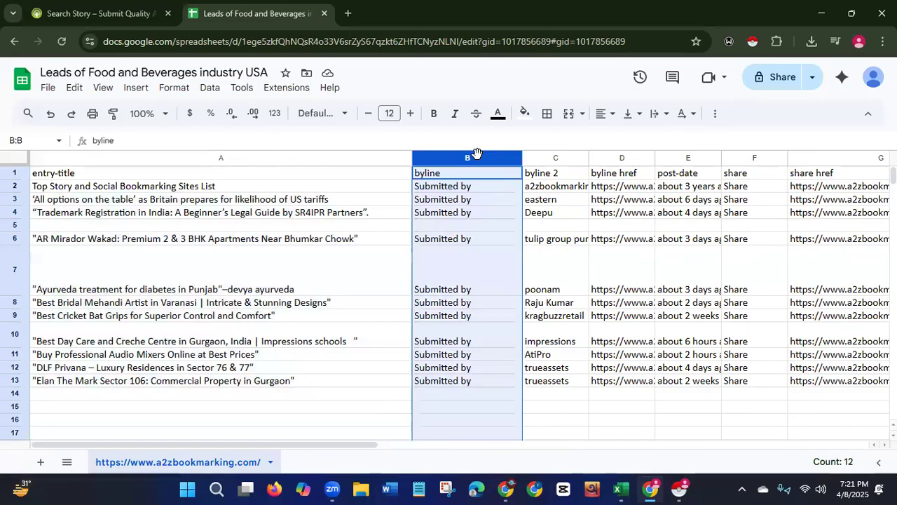
right_click(476, 154)
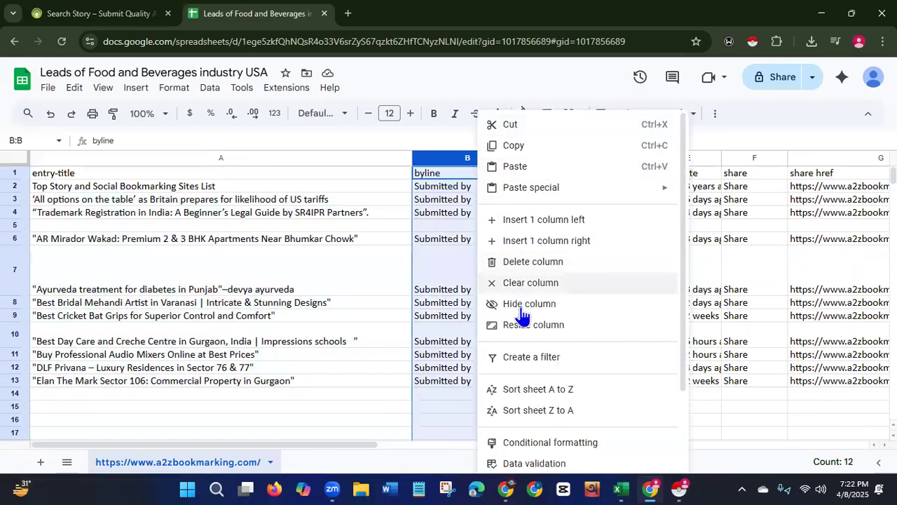
left_click(529, 267)
Delete the byline 2 column with the submitter names.
left_click_drag(479, 158, 641, 156)
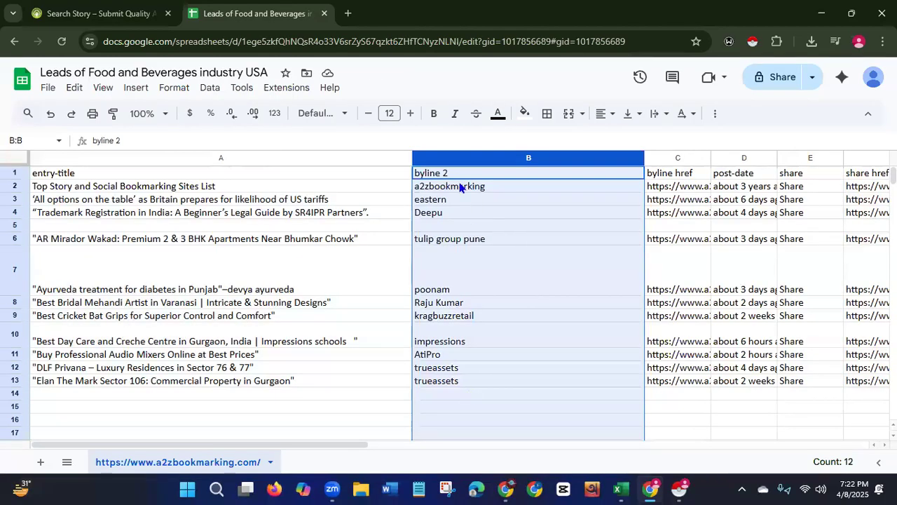
right_click(529, 153)
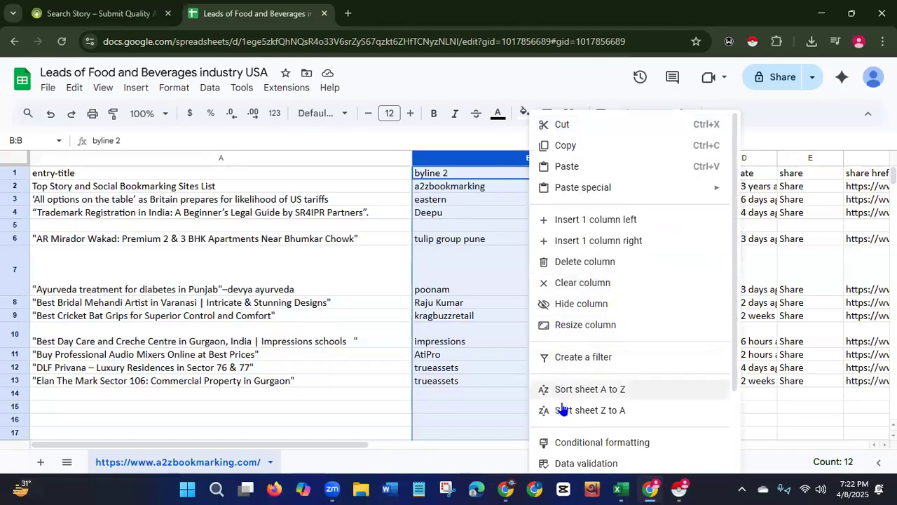
left_click(563, 263)
Move the byline href column to sit after the share column.
left_click_drag(476, 154, 533, 161)
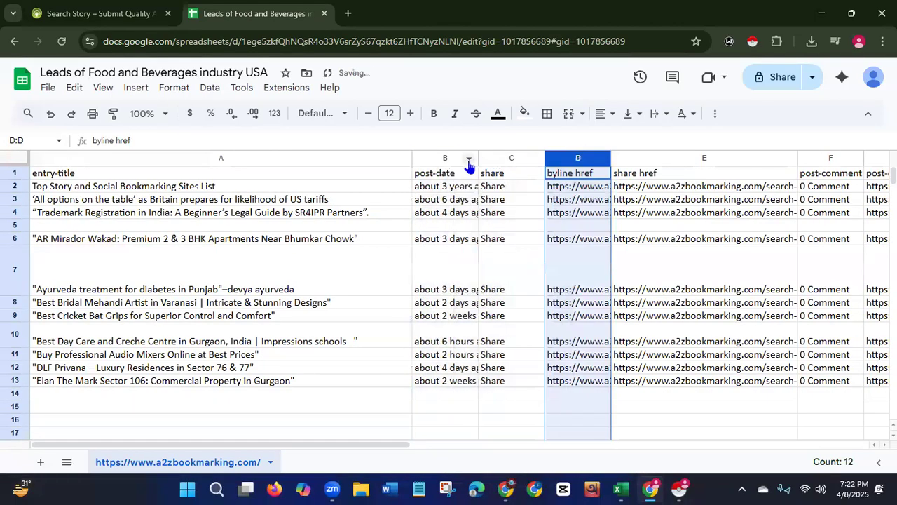
Delete the post-date column.
left_click_drag(478, 155, 604, 155)
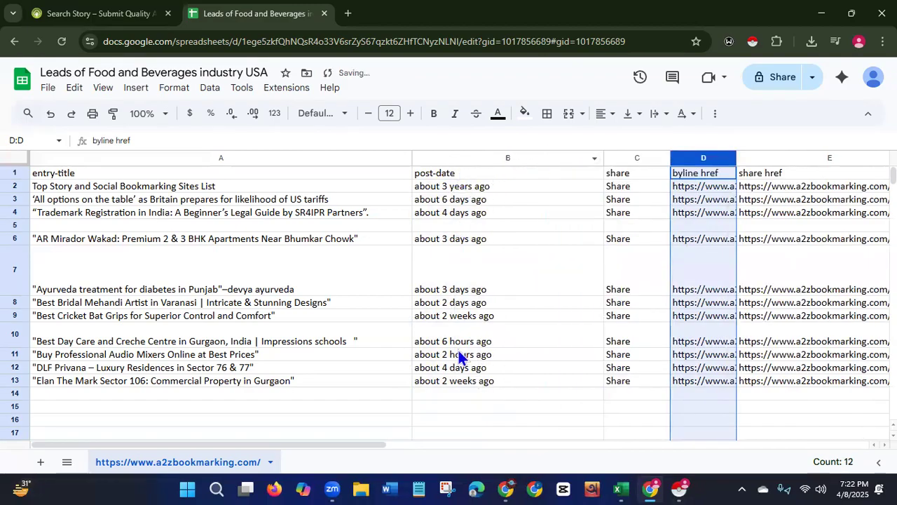
left_click(486, 154)
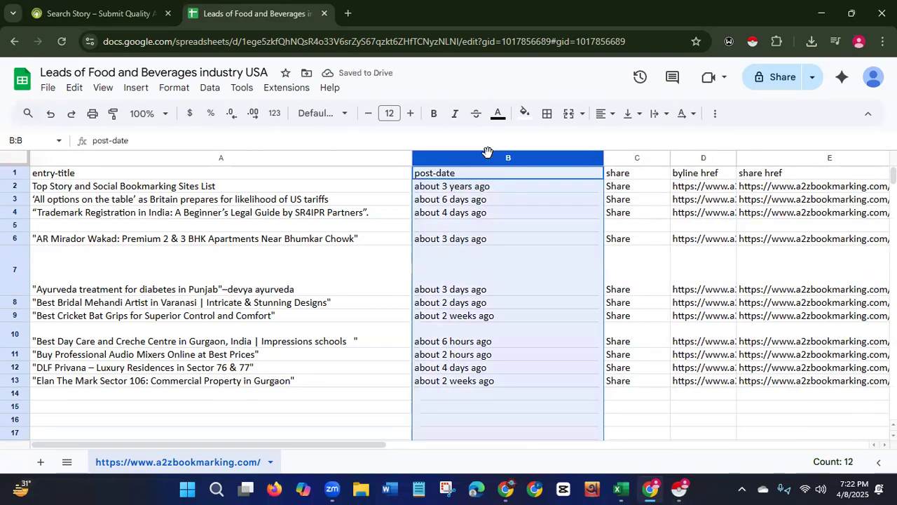
right_click(488, 157)
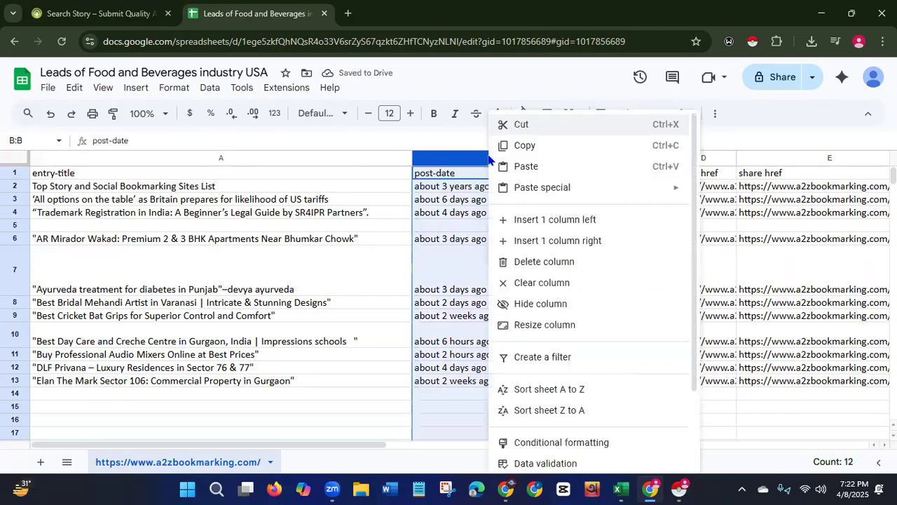
left_click(530, 263)
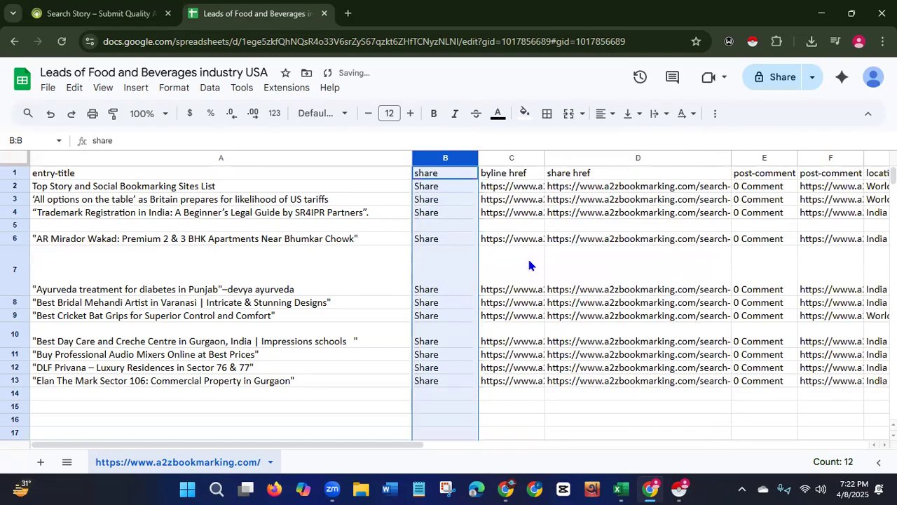
Delete the share column.
right_click(459, 152)
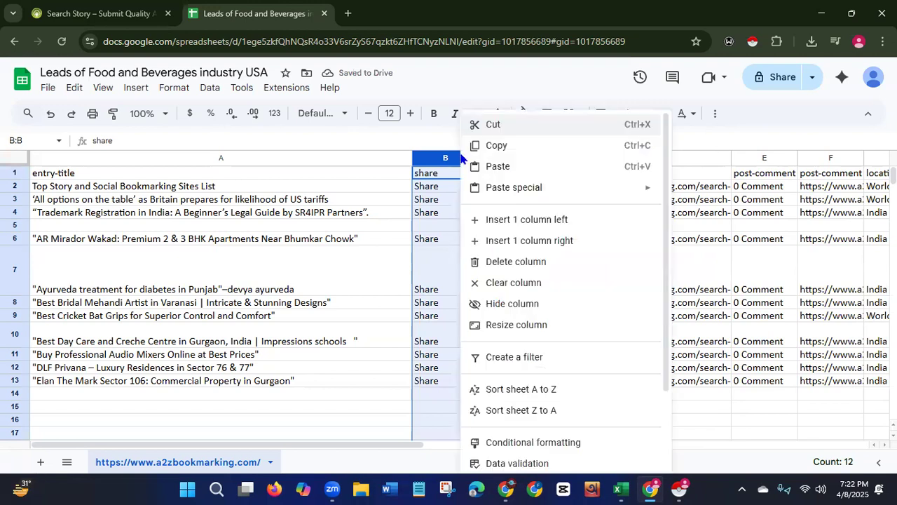
left_click(494, 262)
Widen the byline href column, then delete it.
left_click_drag(480, 157, 638, 155)
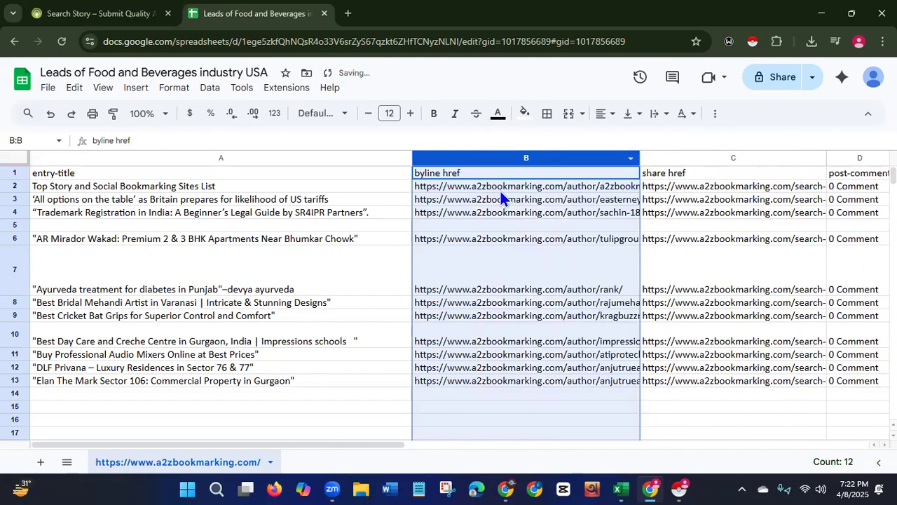
right_click(522, 158)
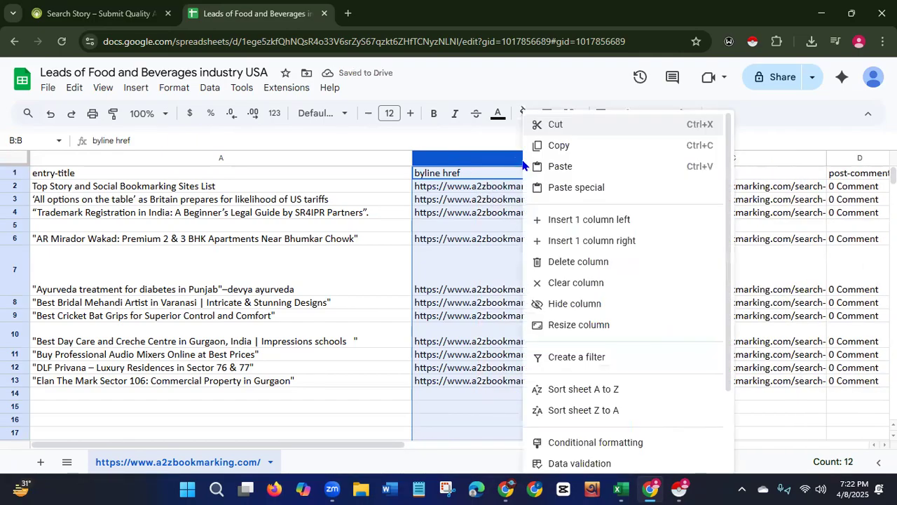
left_click(558, 270)
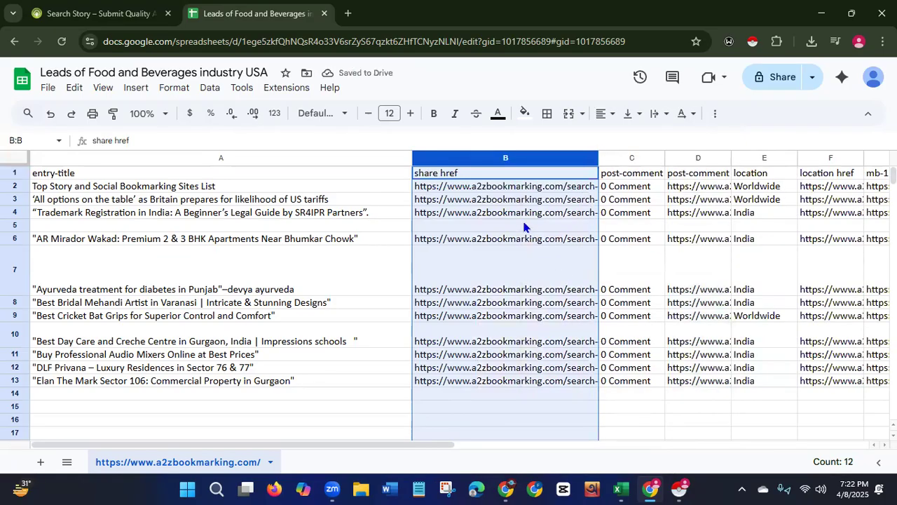
Widen the share href column, then delete it.
left_click_drag(598, 157, 680, 149)
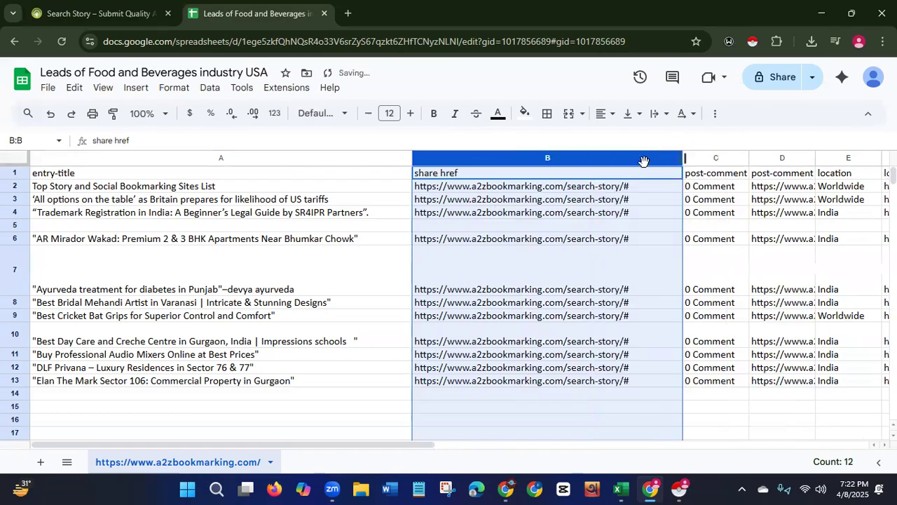
right_click(538, 161)
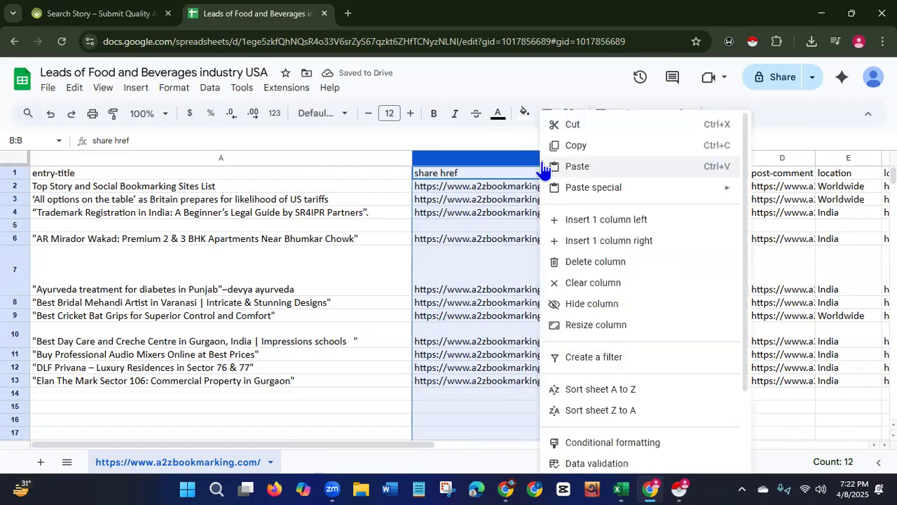
left_click(568, 262)
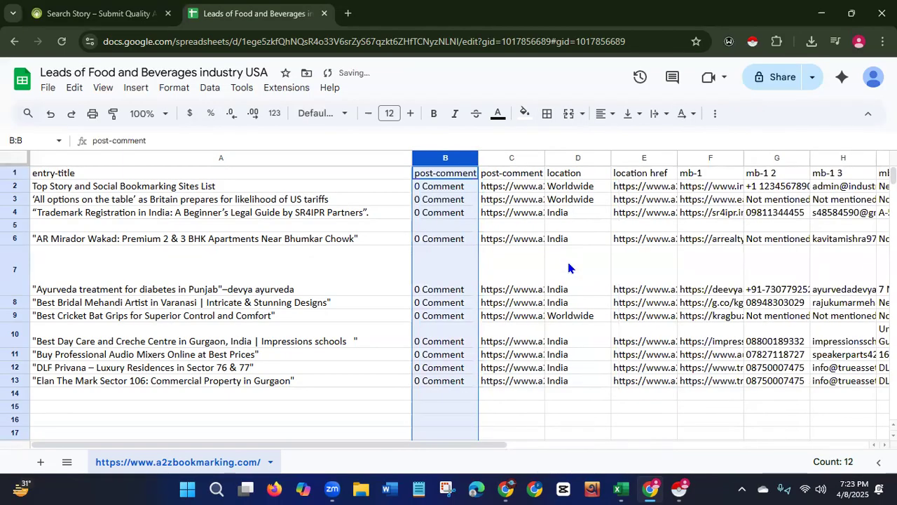
Widen the post-comment column, then delete it.
left_click_drag(478, 157, 569, 156)
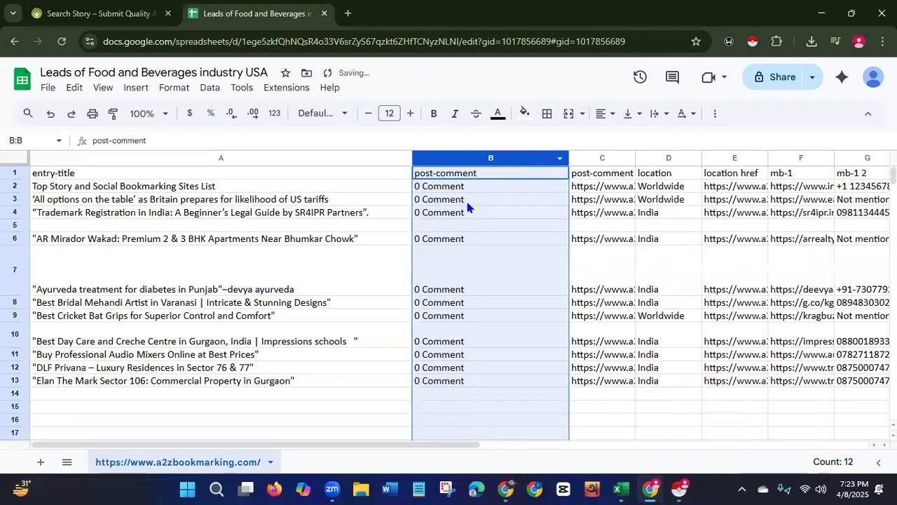
right_click(459, 154)
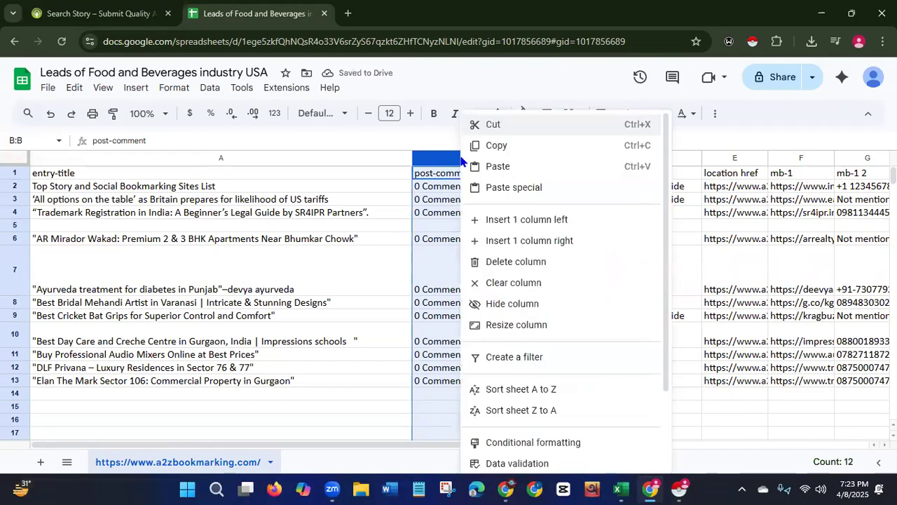
left_click(501, 266)
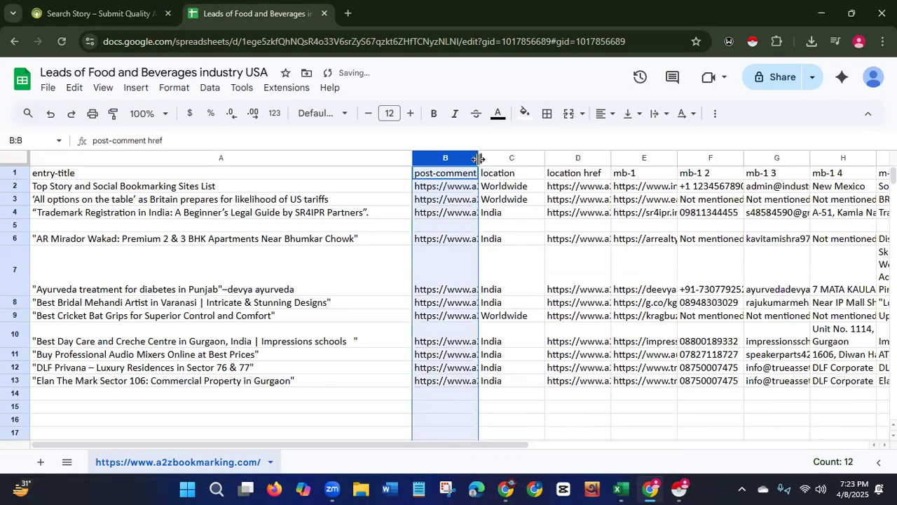
Widen the post-comment href column, then delete it.
left_click_drag(482, 159, 661, 156)
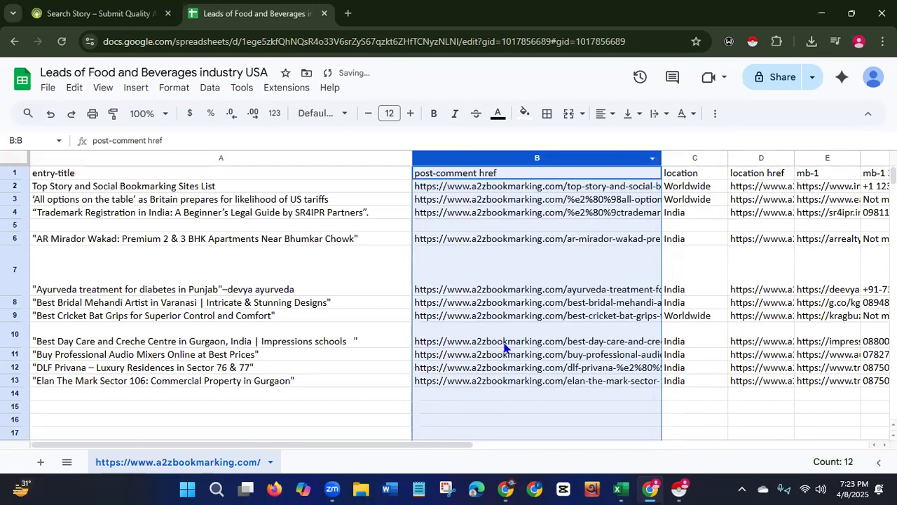
right_click(521, 154)
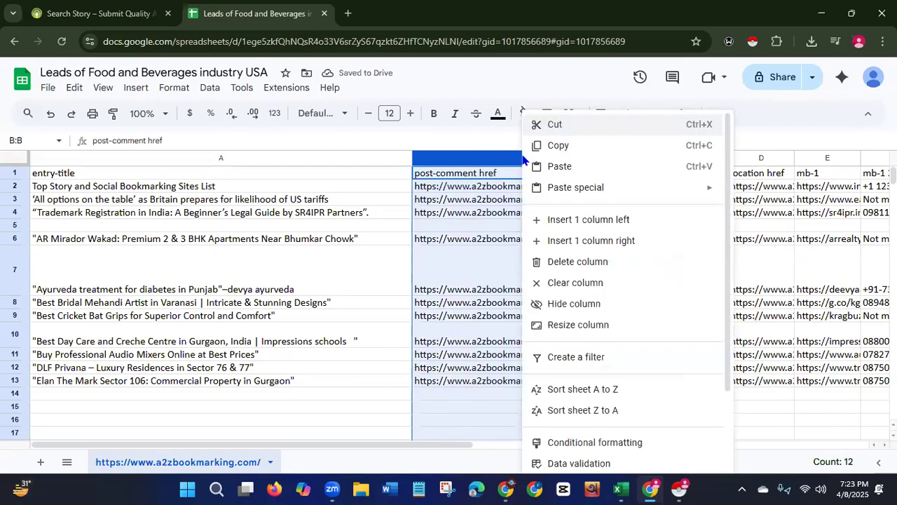
left_click(559, 264)
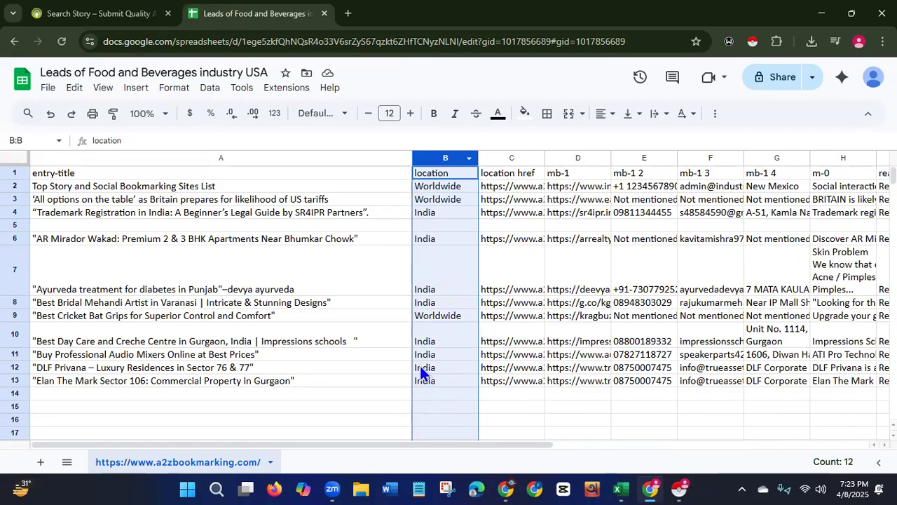
Search the story listings filtered to the Food & Beverages category and United States of America location.
left_click(82, 14)
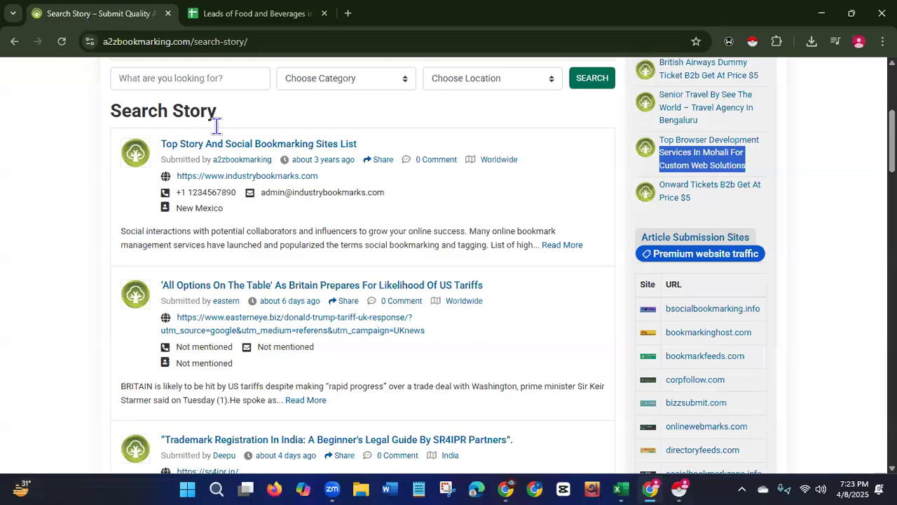
left_click(397, 89)
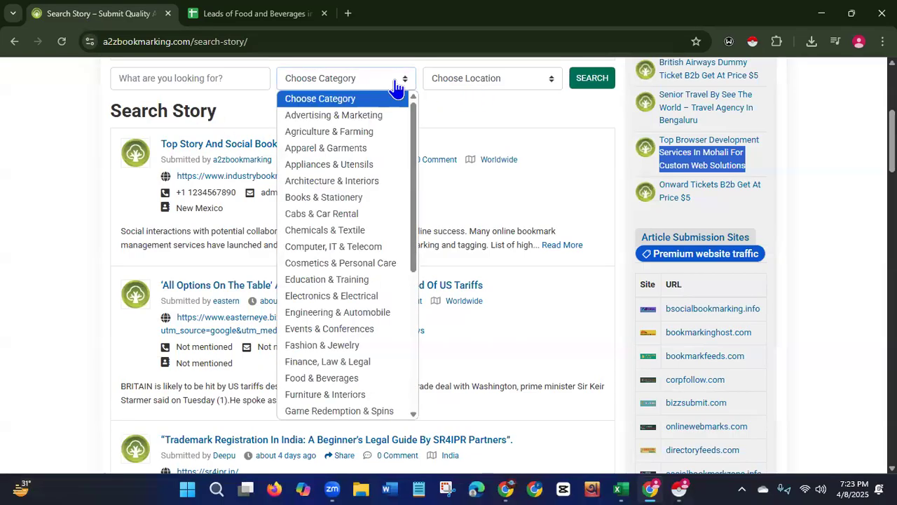
left_click(345, 379)
left_click(516, 82)
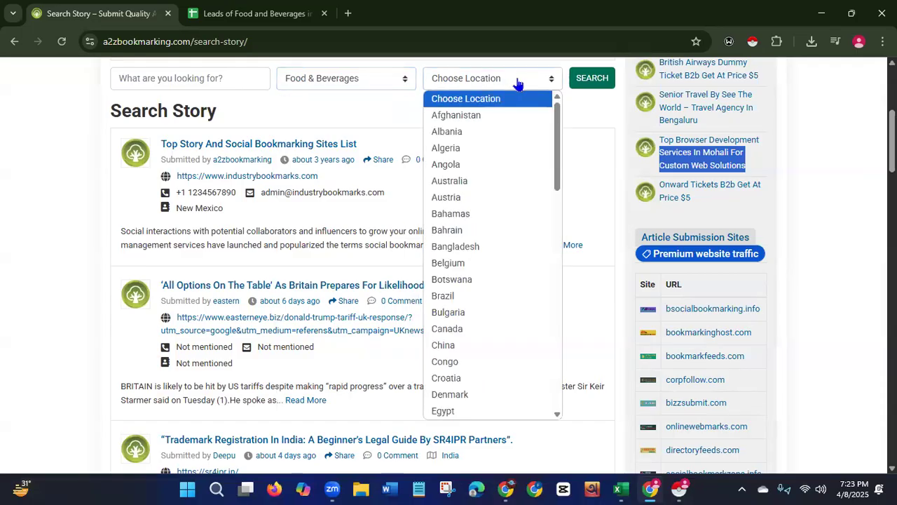
left_click_drag(557, 125, 529, 331)
left_click(481, 401)
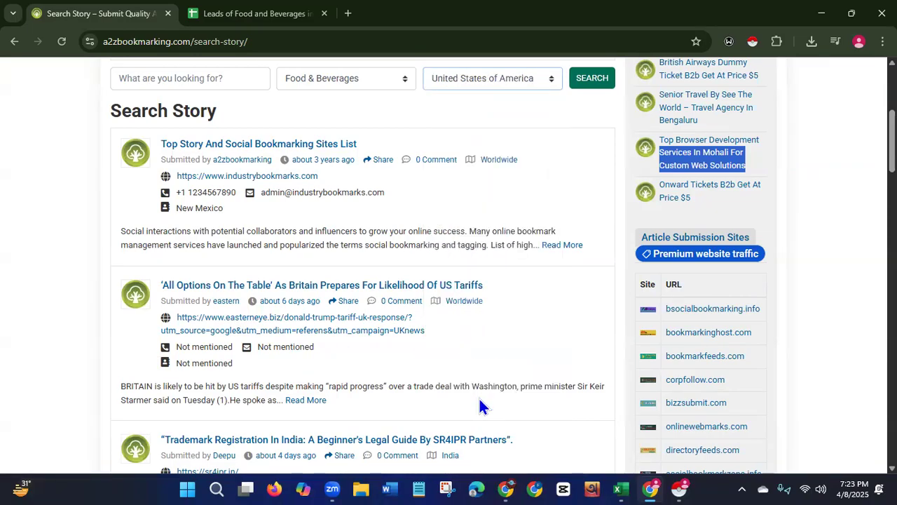
left_click(584, 81)
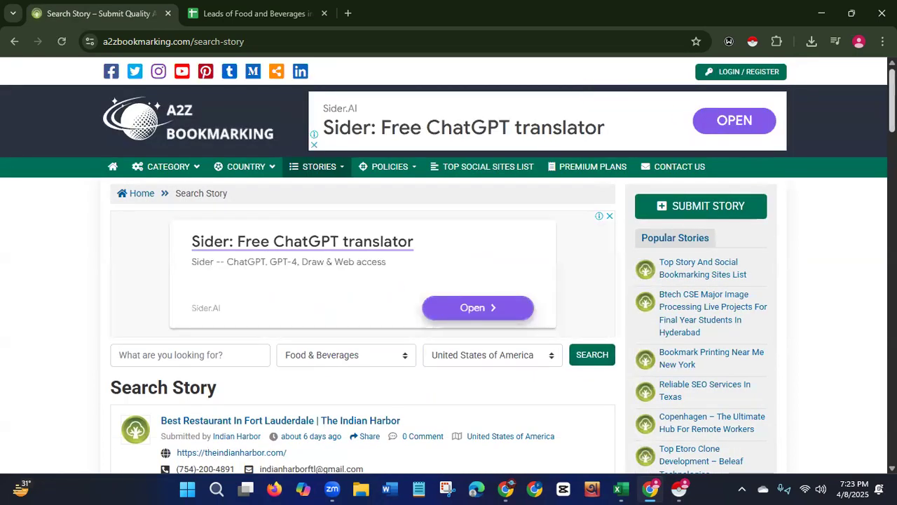
Crawl the filtered search page with Instant Data Scraper and download the scraped data as XLSX.
left_click_drag(895, 98, 895, 103)
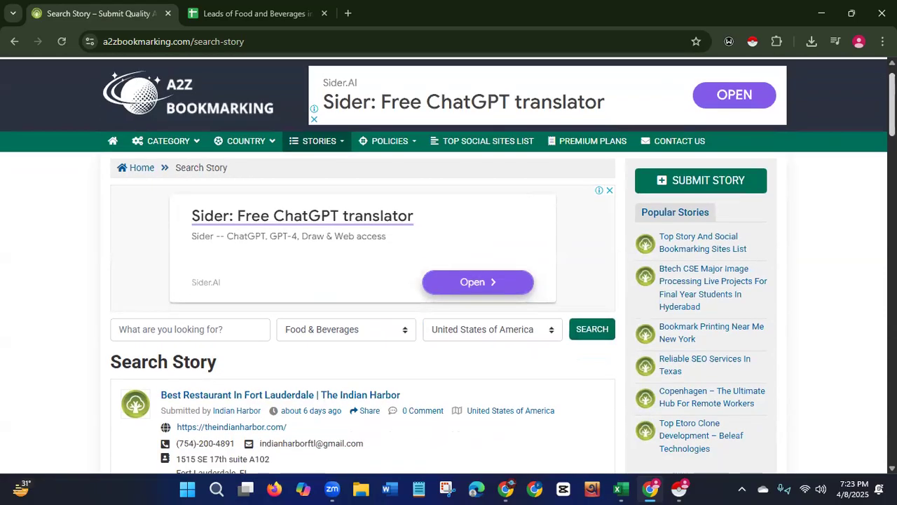
left_click(752, 43)
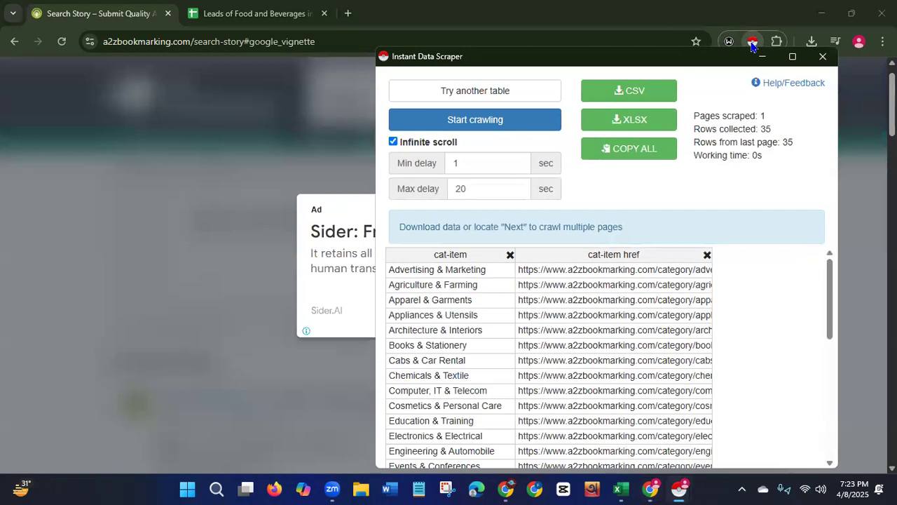
left_click(482, 124)
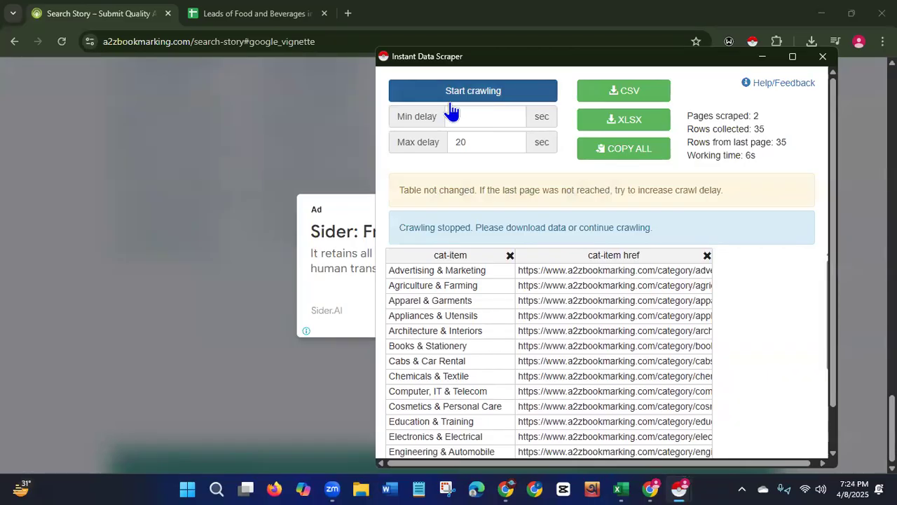
left_click(617, 121)
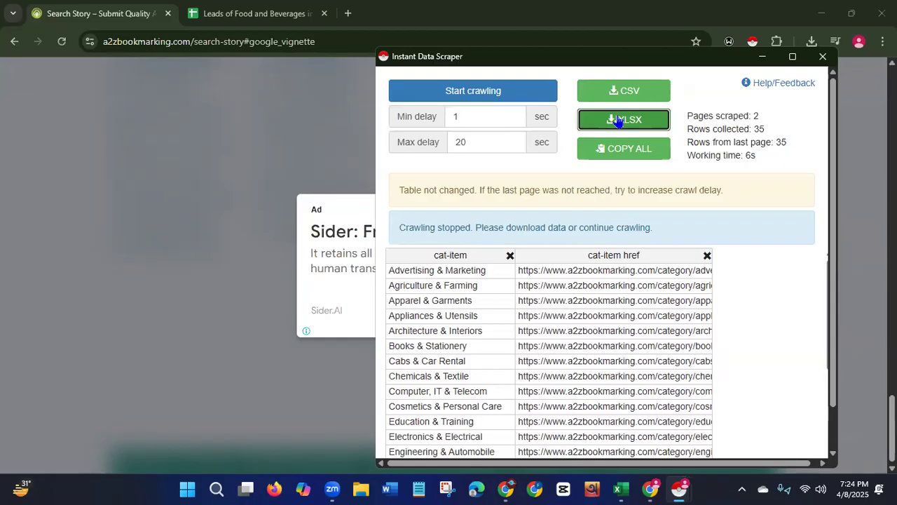
Back in the sheet, delete rows 1 to 15 holding the previously scraped data.
left_click(246, 13)
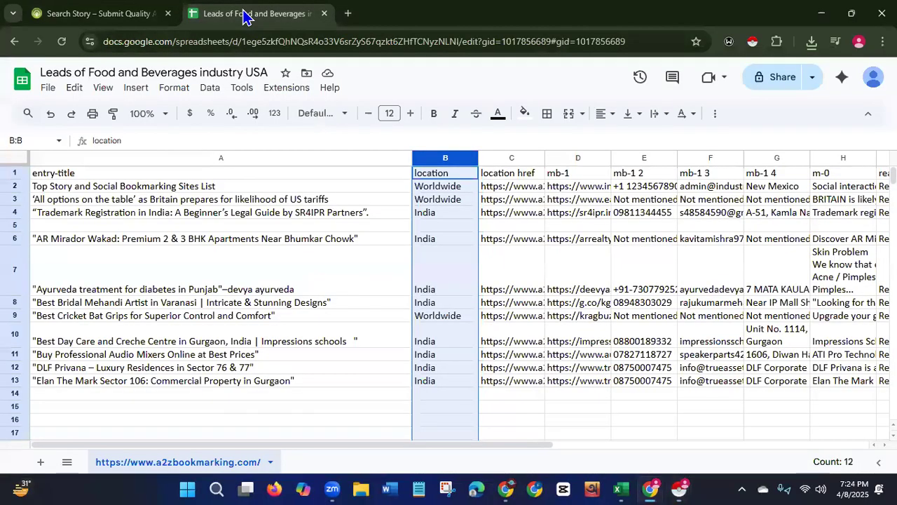
left_click(14, 171)
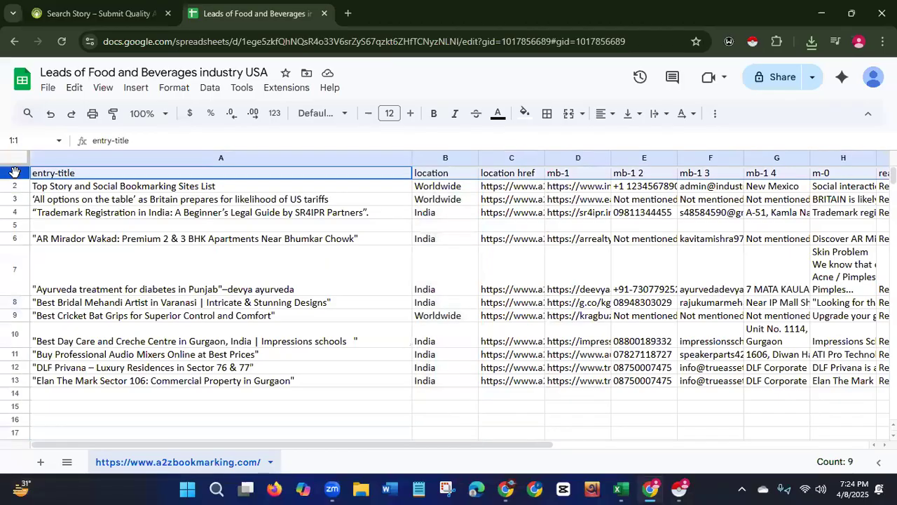
key("shift+Down")
key("shift+Down")
key("shift+Down")
key("shift+Down")
key("shift+Down")
key("shift+Down")
key("shift+Down")
key("shift+Down")
key("shift+Down")
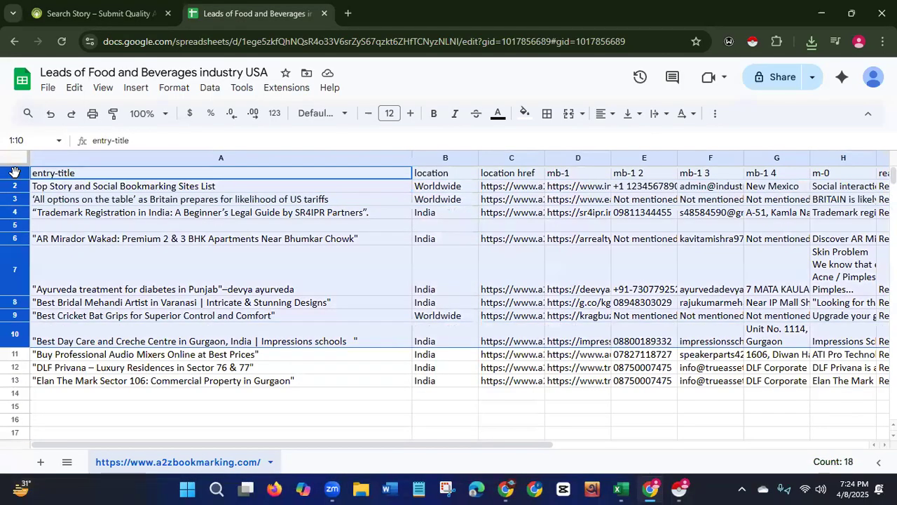
key("shift+Down")
key("shift+Down")
key("shift+Down")
key("shift+Down")
key("shift+Down")
key("shift+Down")
key("shift+Down")
key("shift+Up")
key("shift+Up")
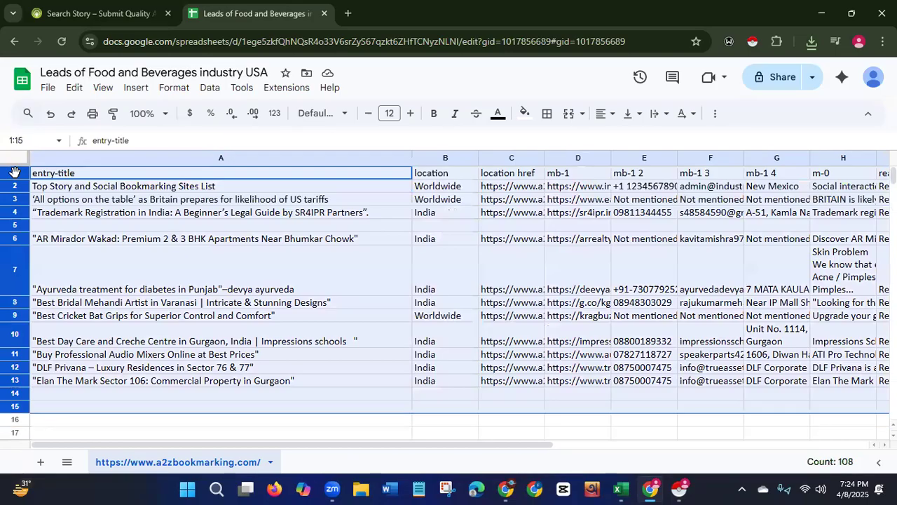
right_click(14, 172)
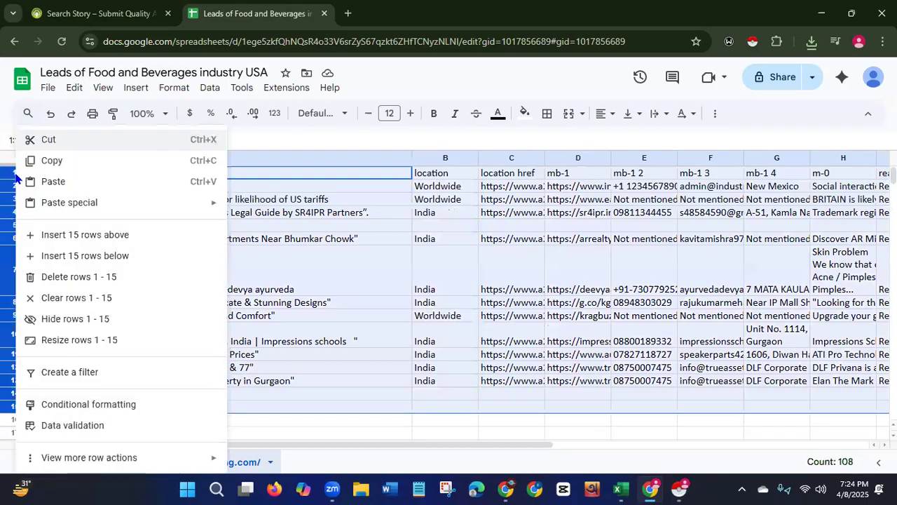
left_click(71, 276)
left_click(335, 434)
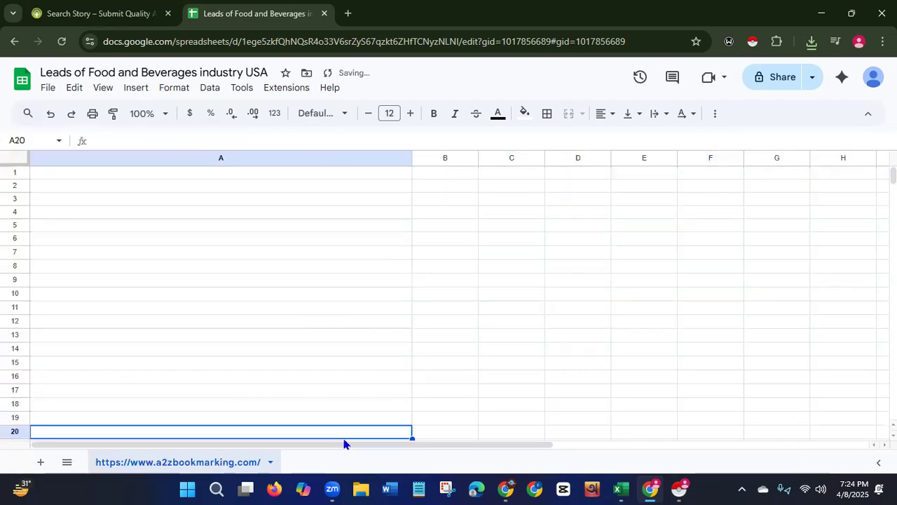
Import the downloaded file a2zbookmarking (13).xlsx from Downloads as a new spreadsheet.
left_click(48, 88)
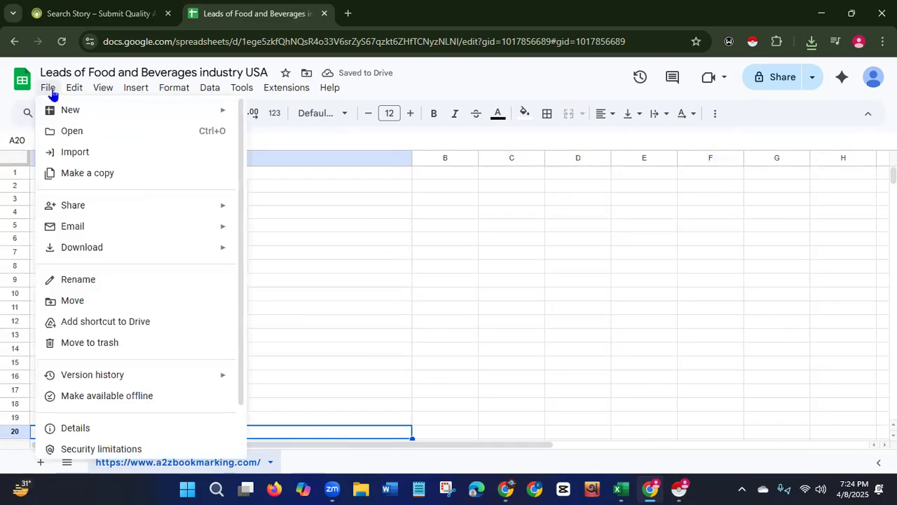
left_click(64, 155)
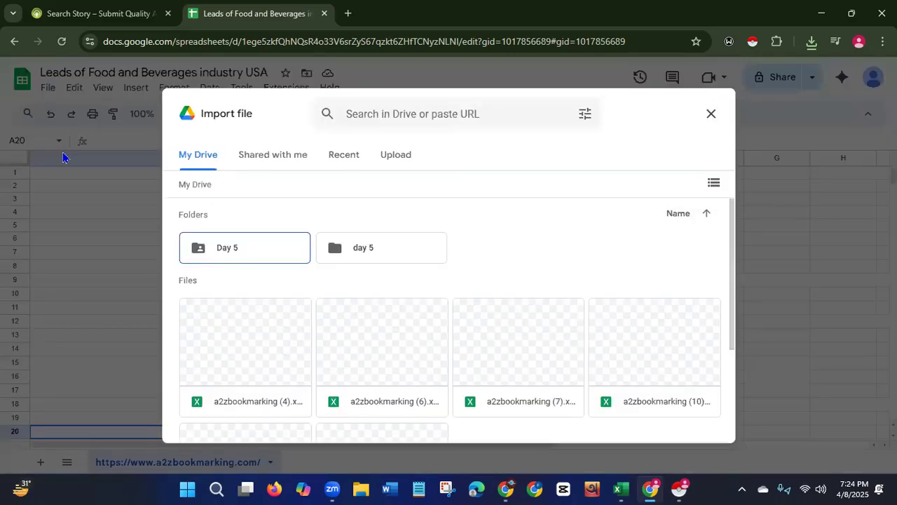
left_click(394, 157)
left_click(445, 357)
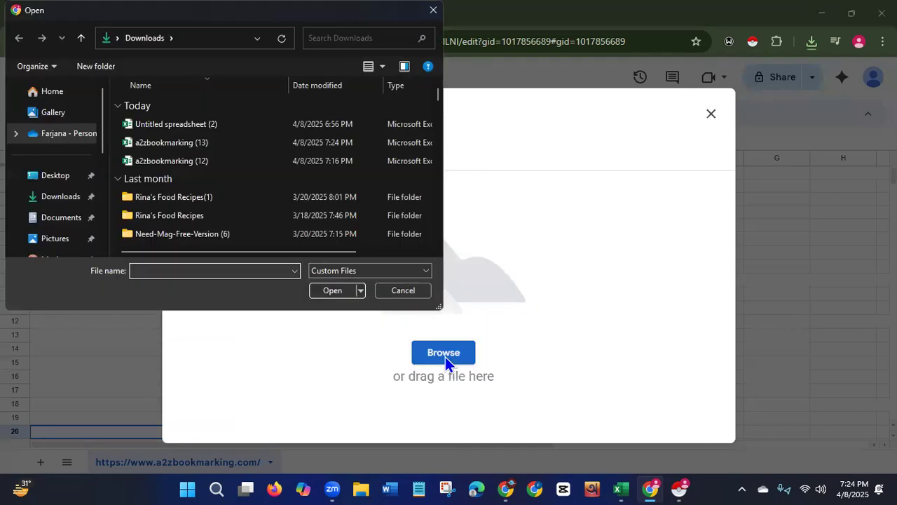
left_click(188, 142)
left_click(328, 290)
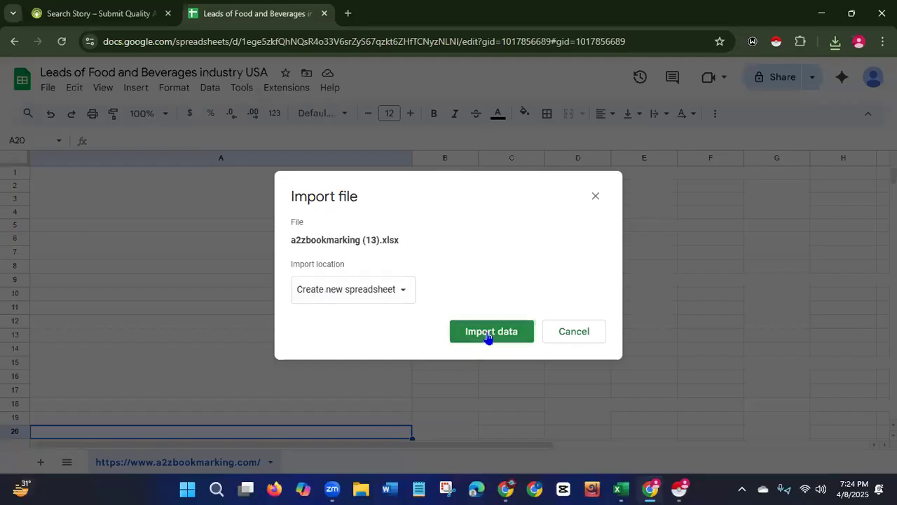
left_click(490, 332)
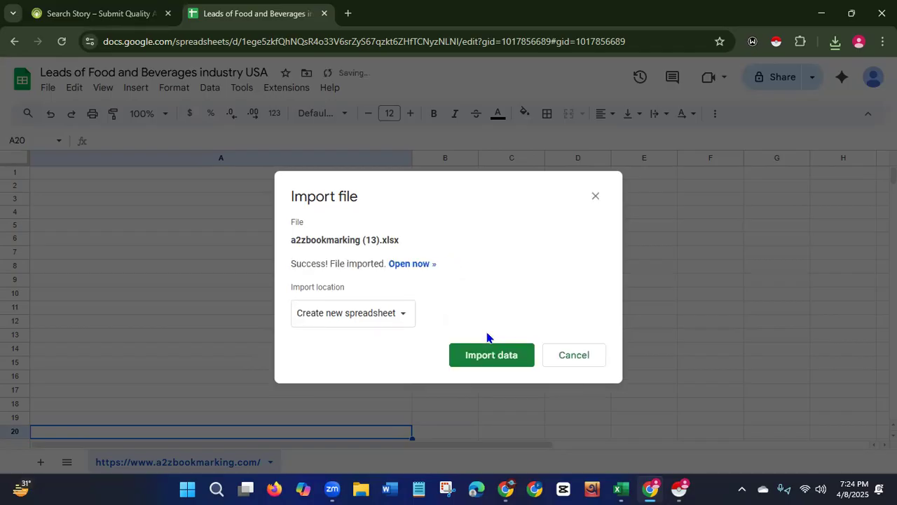
Open the newly imported spreadsheet, close its tab, and dismiss the import dialog.
left_click(420, 266)
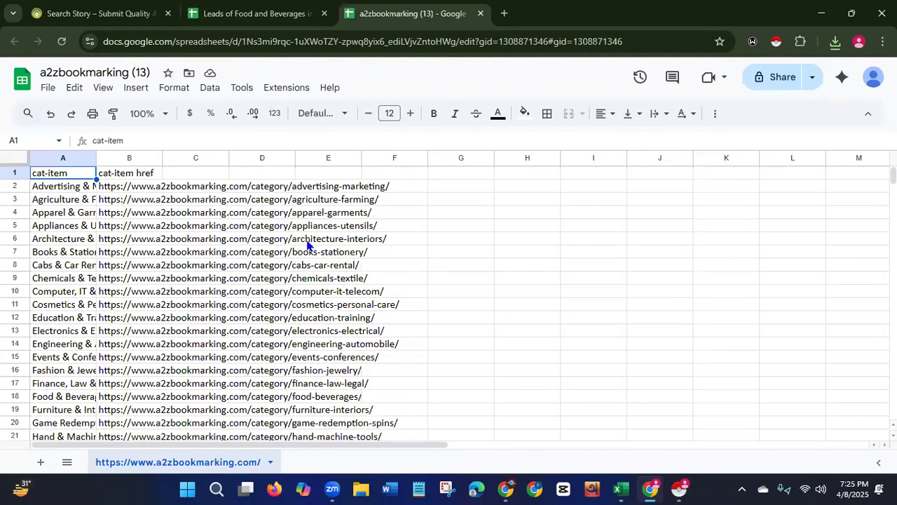
left_click(480, 13)
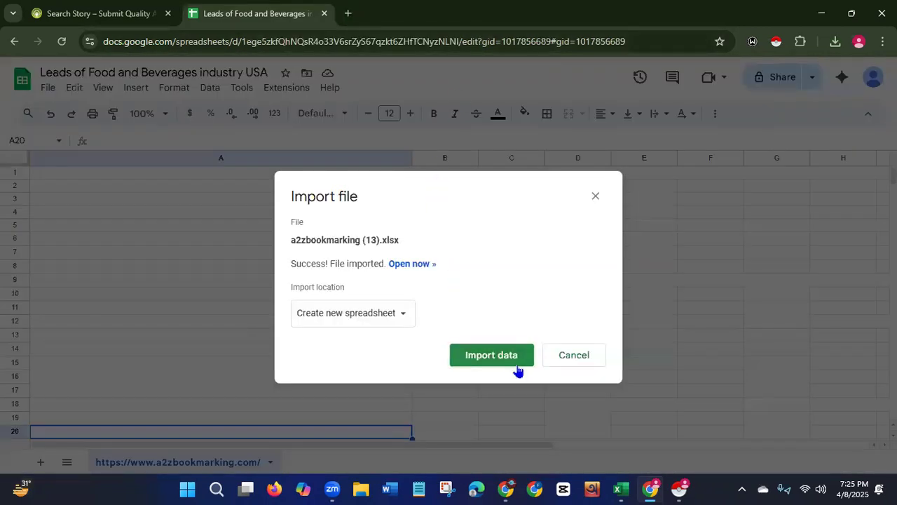
left_click(570, 356)
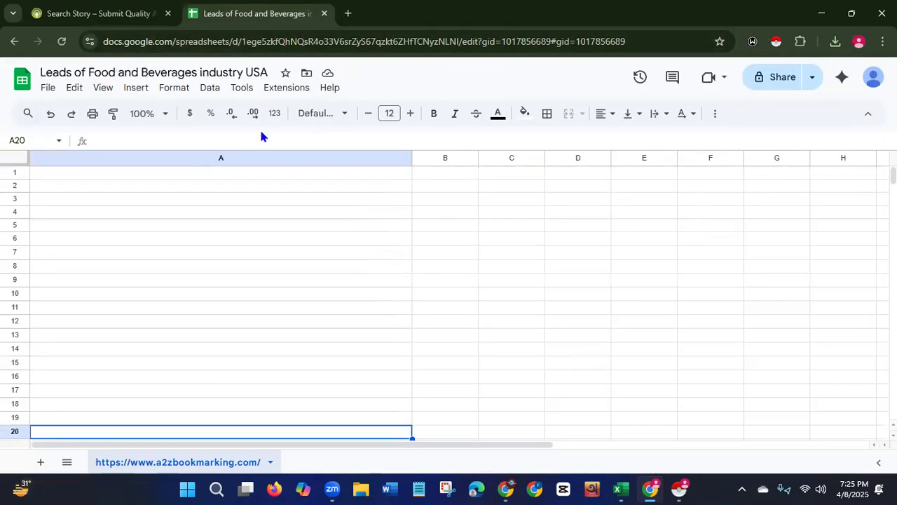
Close the spreadsheet tab, dismiss the ad, and reload the a2zbookmarking search story page.
left_click(323, 13)
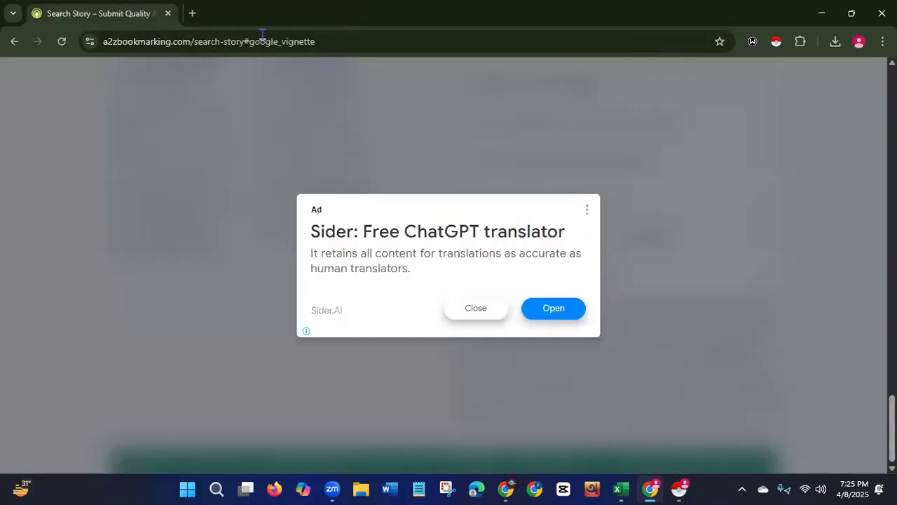
left_click(478, 311)
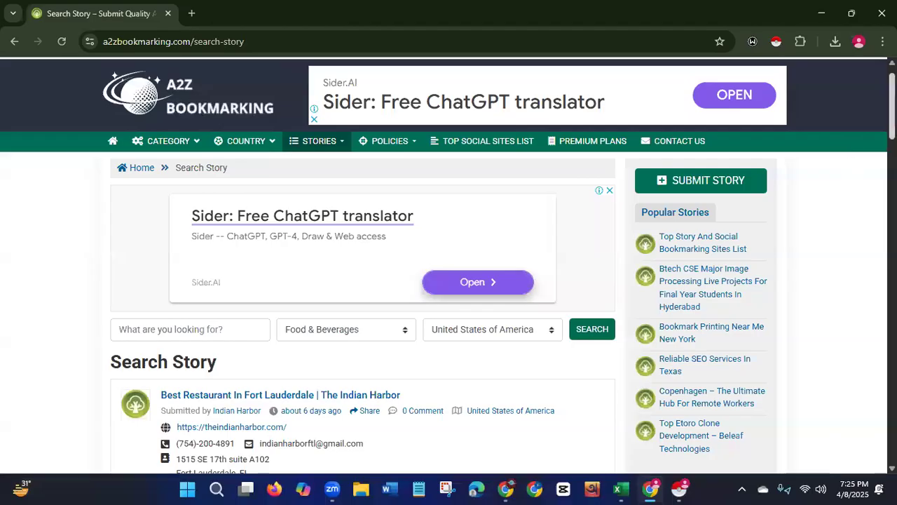
scroll(449, 266, "down", 2)
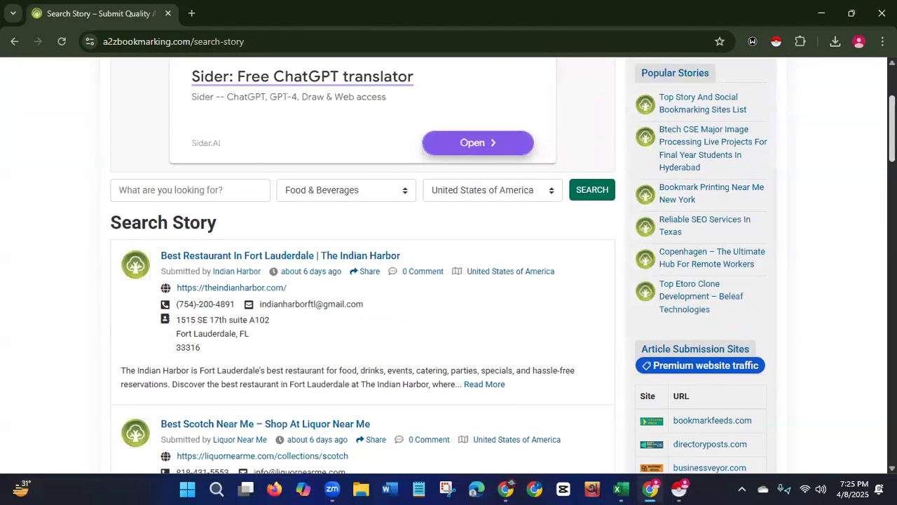
left_click(62, 42)
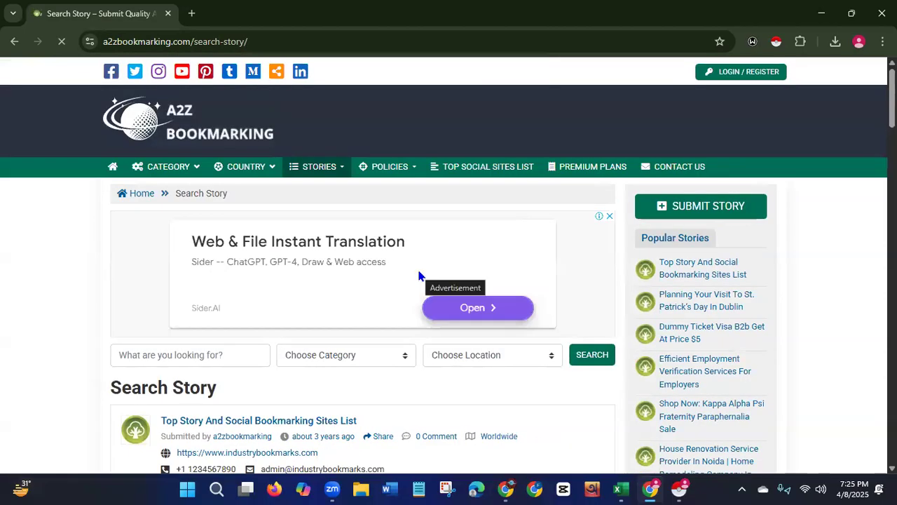
Search stories filtered by category Food & Beverages and location United States of America.
left_click(404, 359)
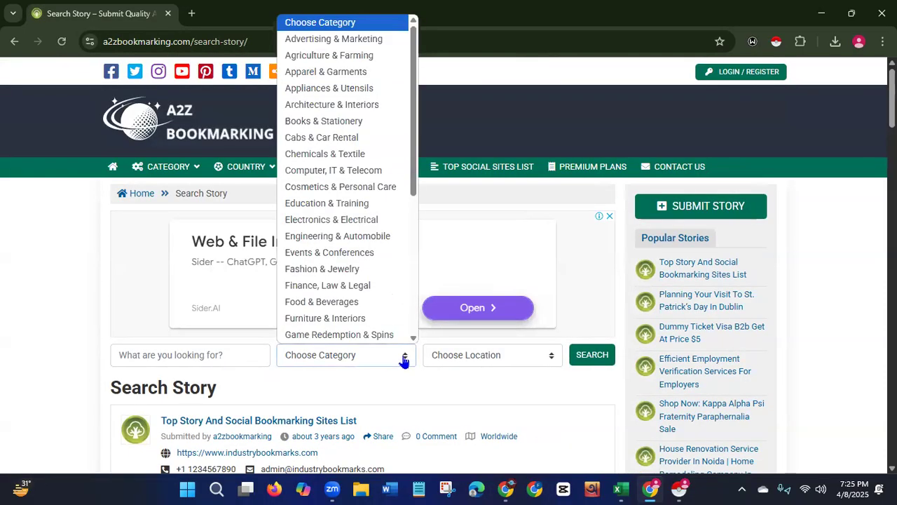
left_click(306, 301)
left_click(465, 356)
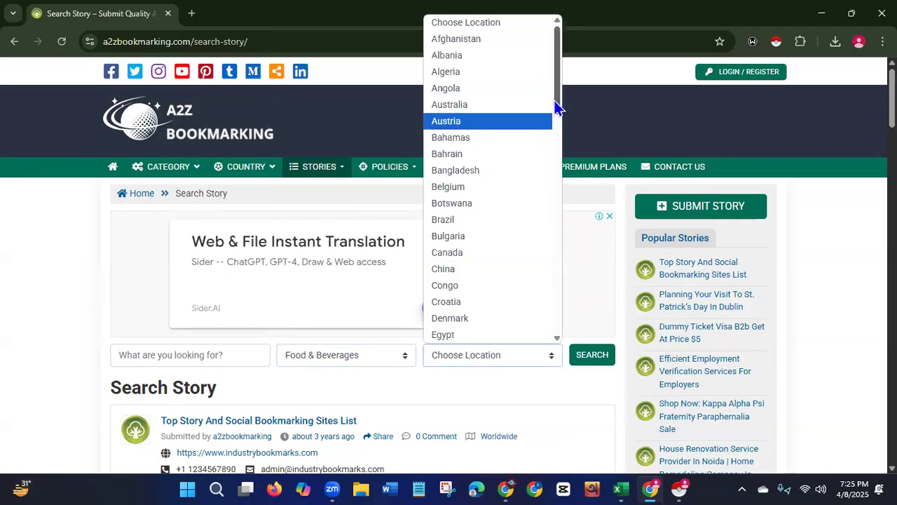
left_click_drag(556, 104, 554, 320)
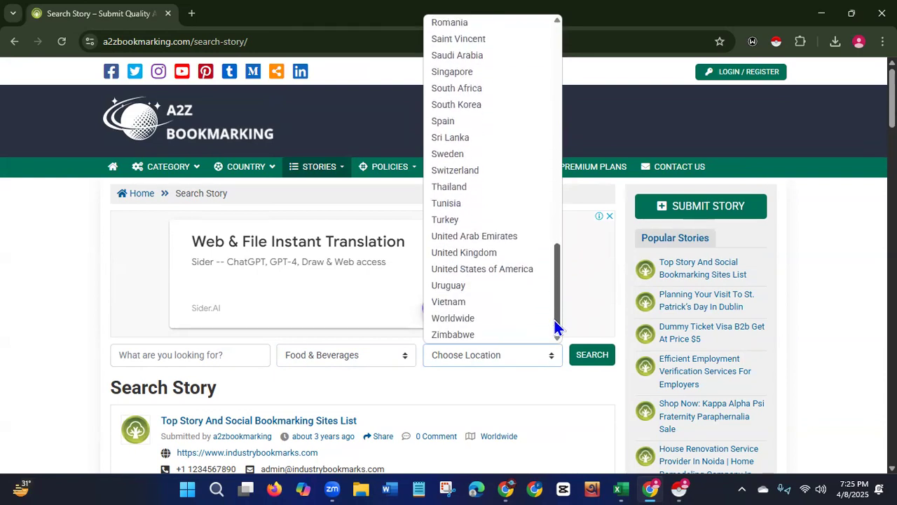
left_click(487, 274)
left_click(593, 364)
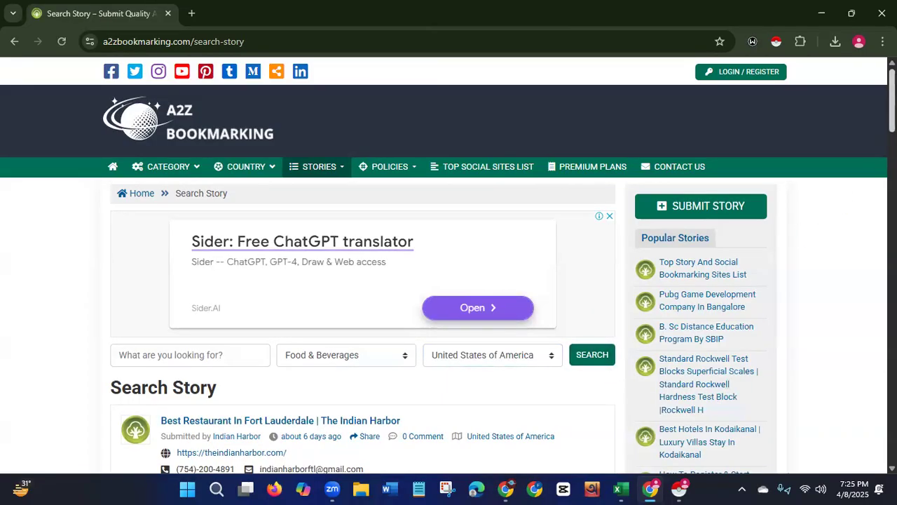
scroll(610, 373, "down", 3)
scroll(491, 280, "down", 1)
scroll(491, 280, "up", 3)
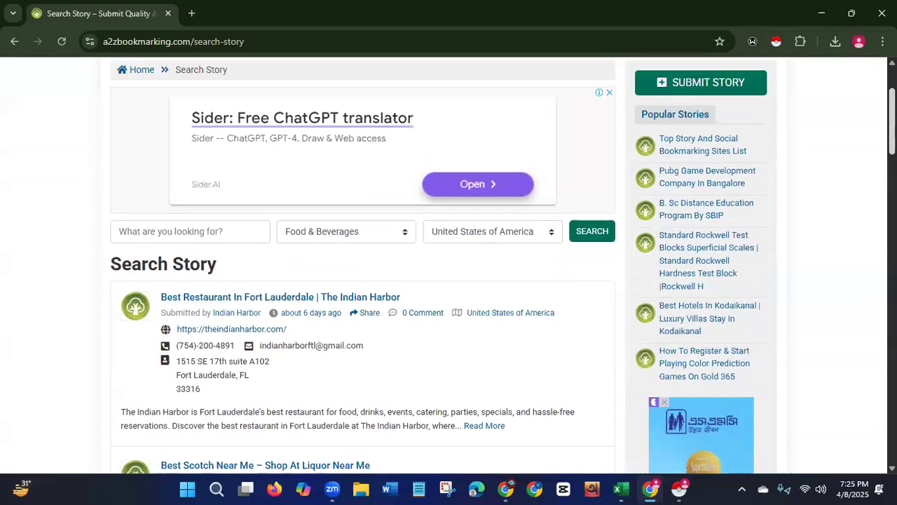
Open Instant Data Scraper, switch to the story listings table, crawl it, and download the result as XLSX.
left_click(777, 42)
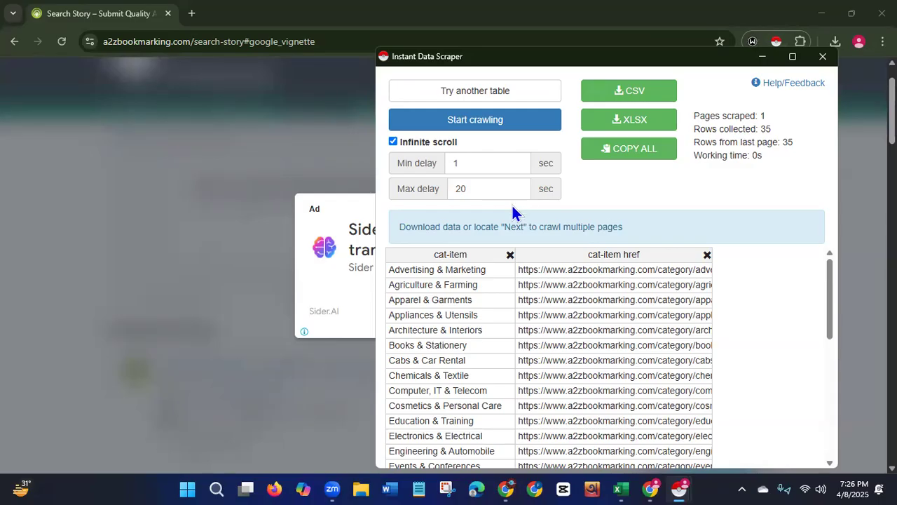
left_click(393, 142)
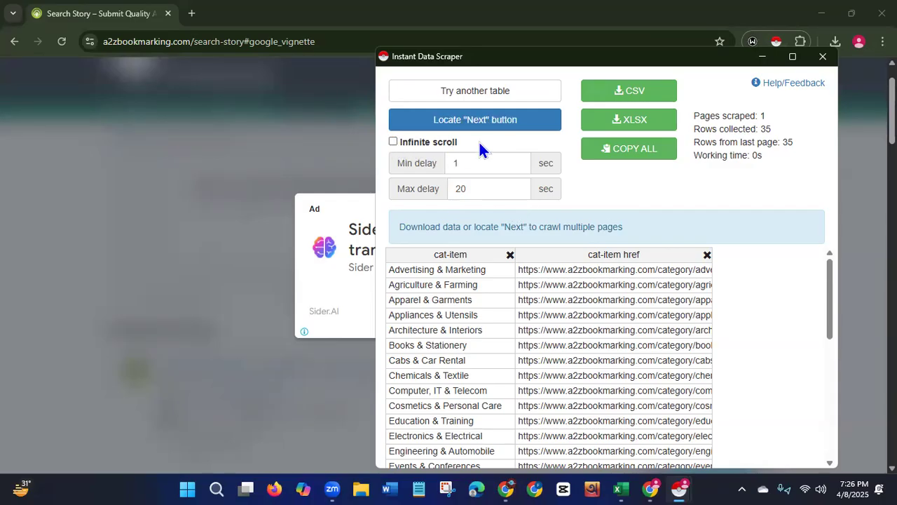
left_click(494, 98)
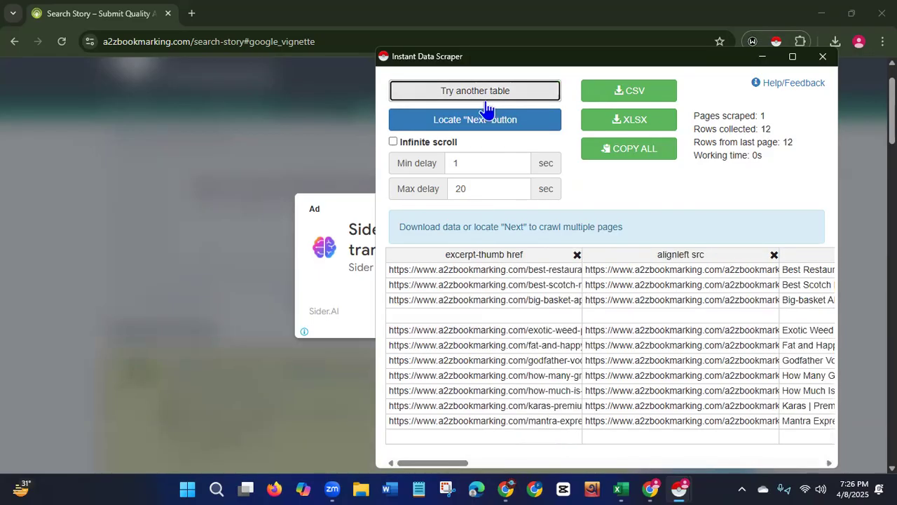
left_click(394, 142)
left_click(461, 121)
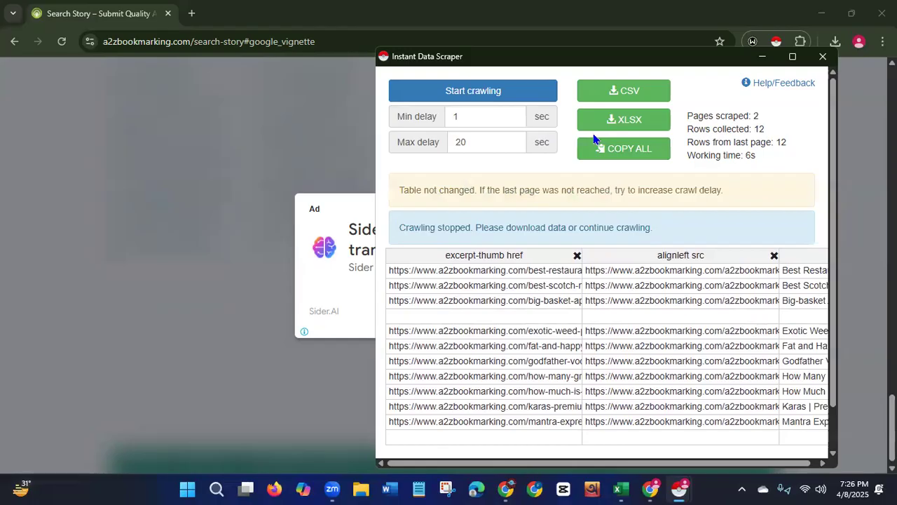
left_click(612, 122)
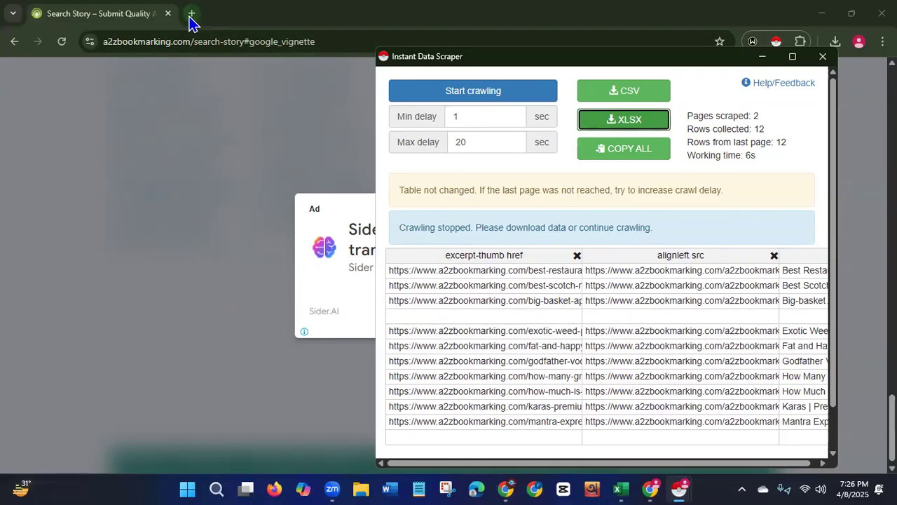
Check the Downloads folder for the newly downloaded a2zbookmarking file.
left_click(362, 487)
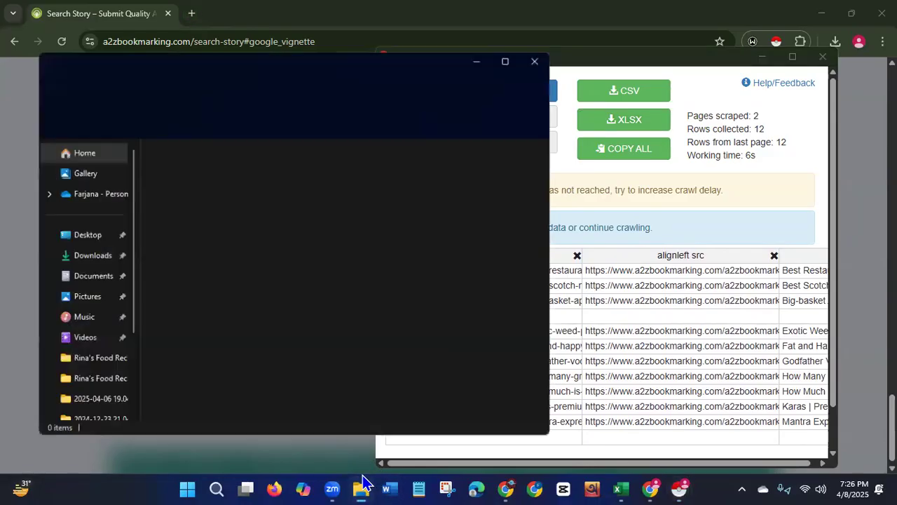
left_click(78, 263)
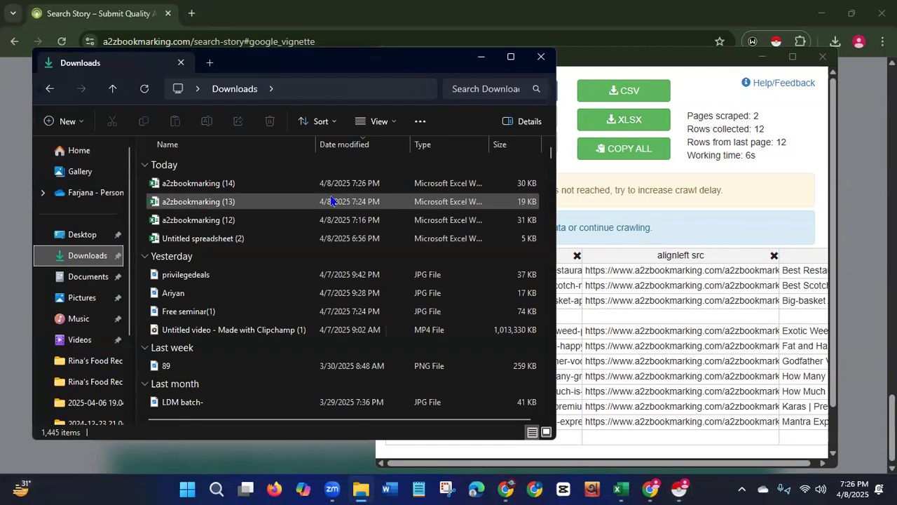
left_click(541, 57)
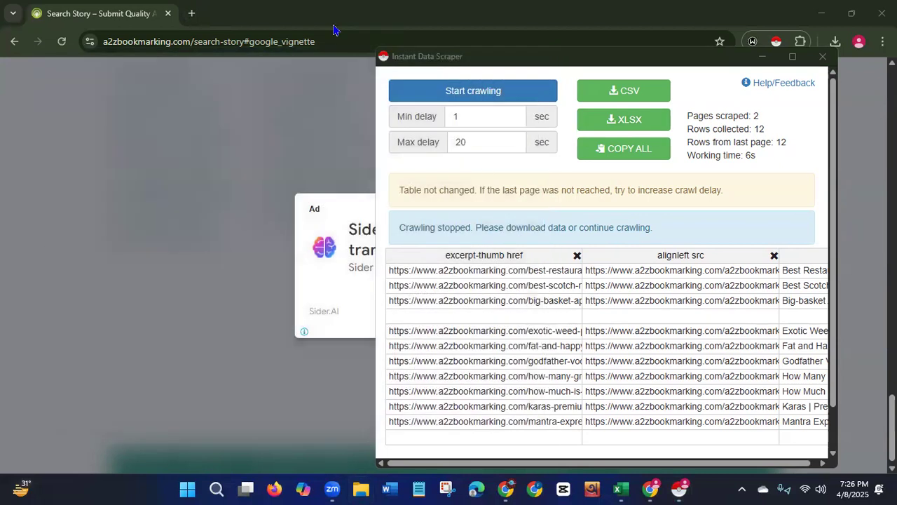
Create a blank Google spreadsheet from a new browser tab.
left_click(192, 13)
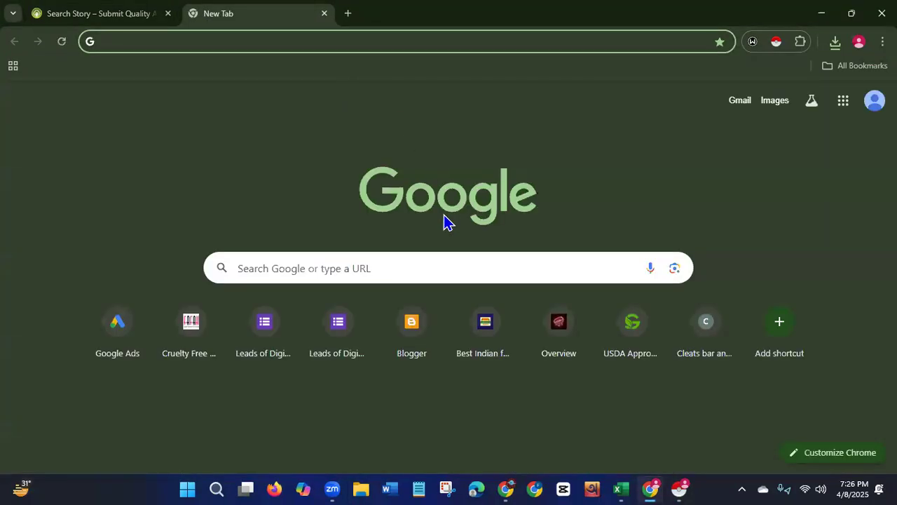
left_click(845, 103)
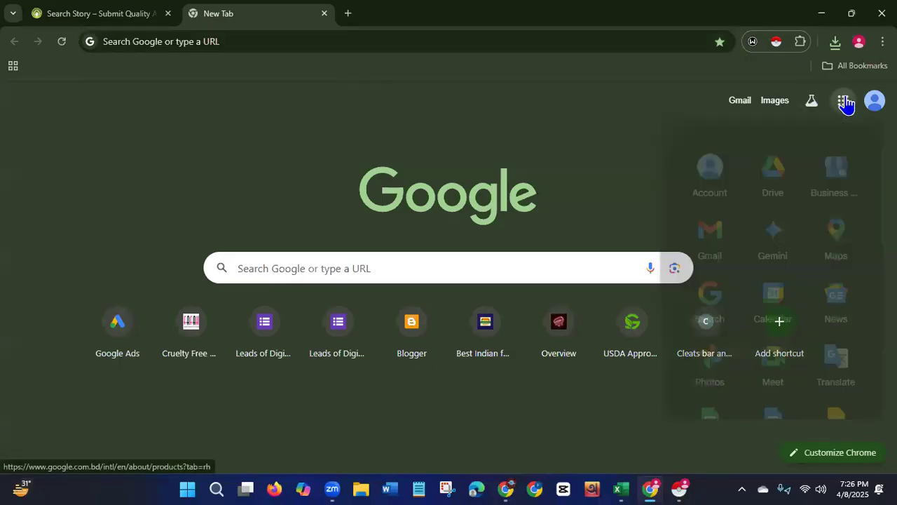
scroll(710, 183, "down", 3)
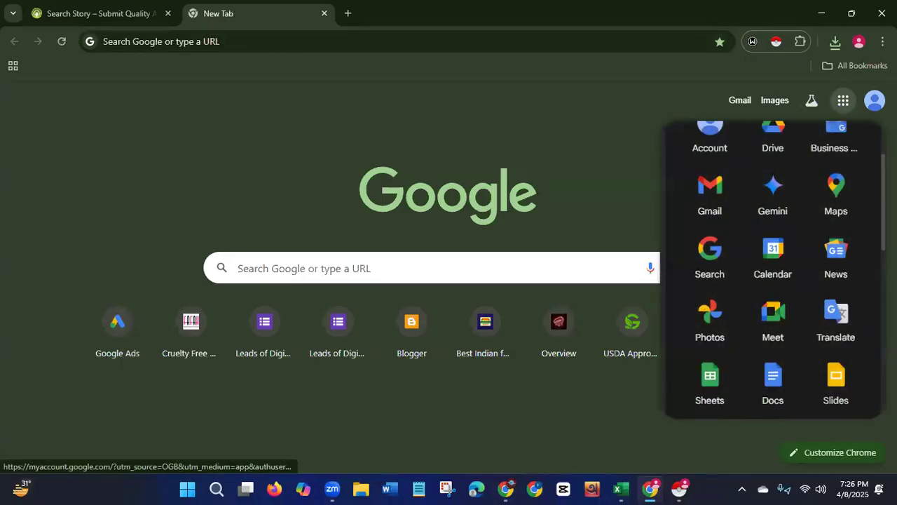
left_click(710, 321)
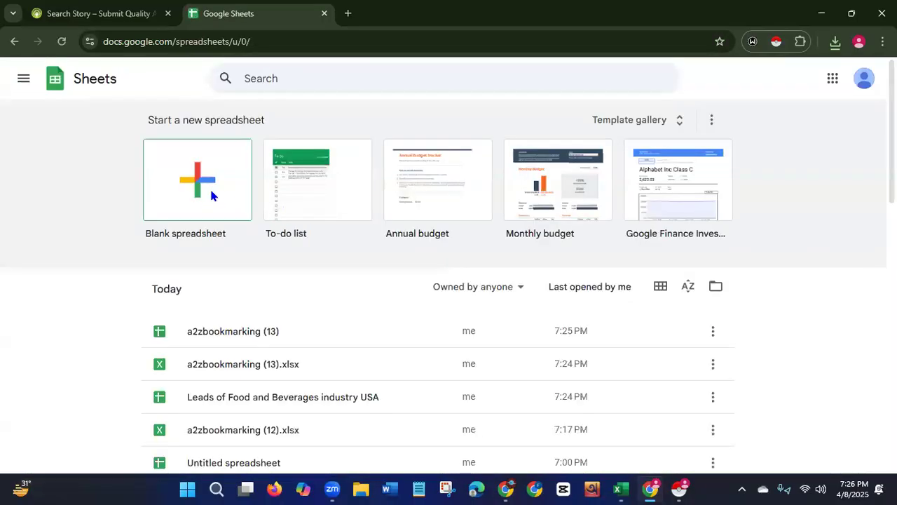
left_click(211, 195)
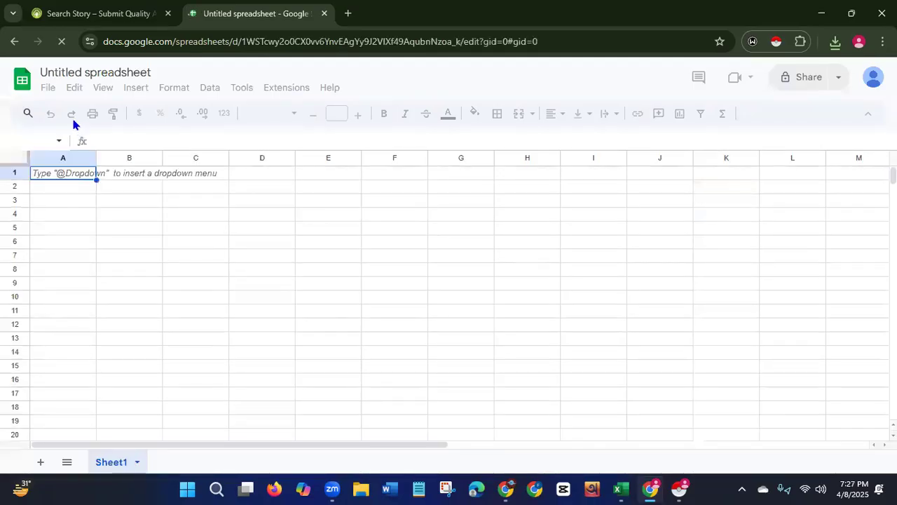
Import a2zbookmarking (14).xlsx from Downloads into the blank spreadsheet, replacing the spreadsheet.
left_click(48, 88)
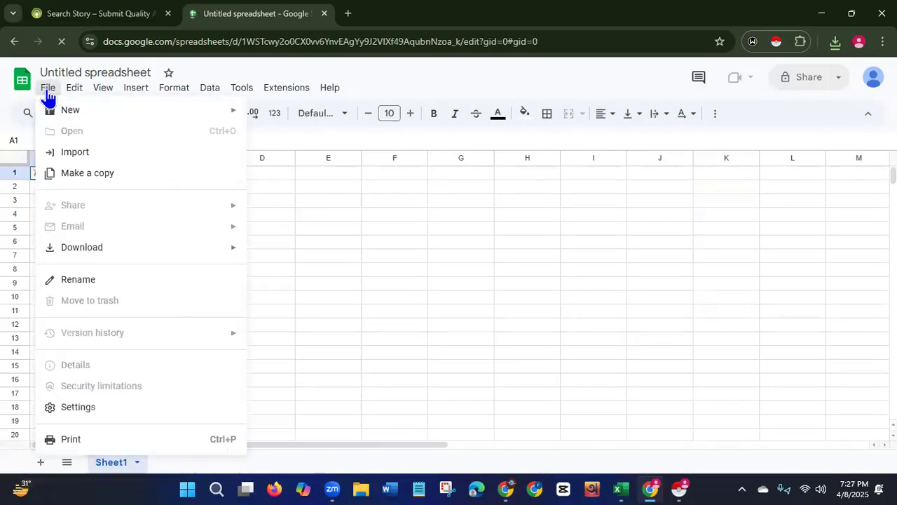
left_click(76, 156)
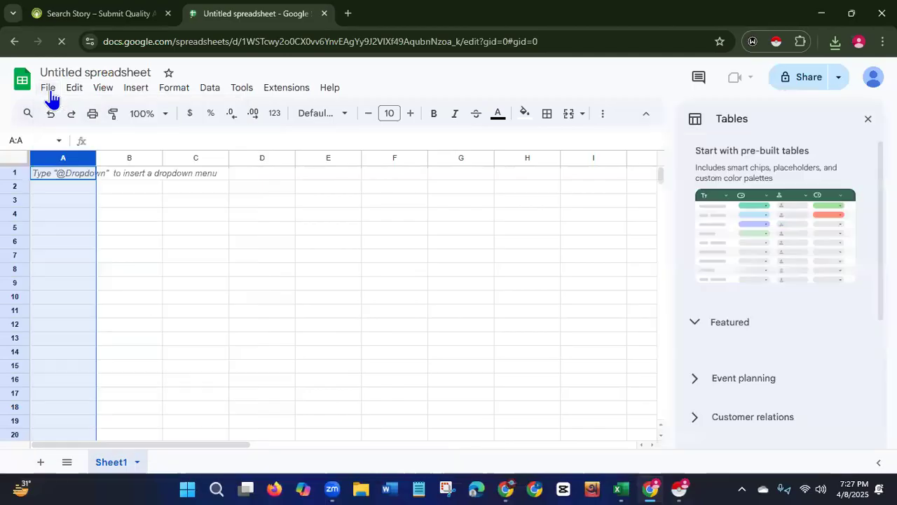
left_click(46, 89)
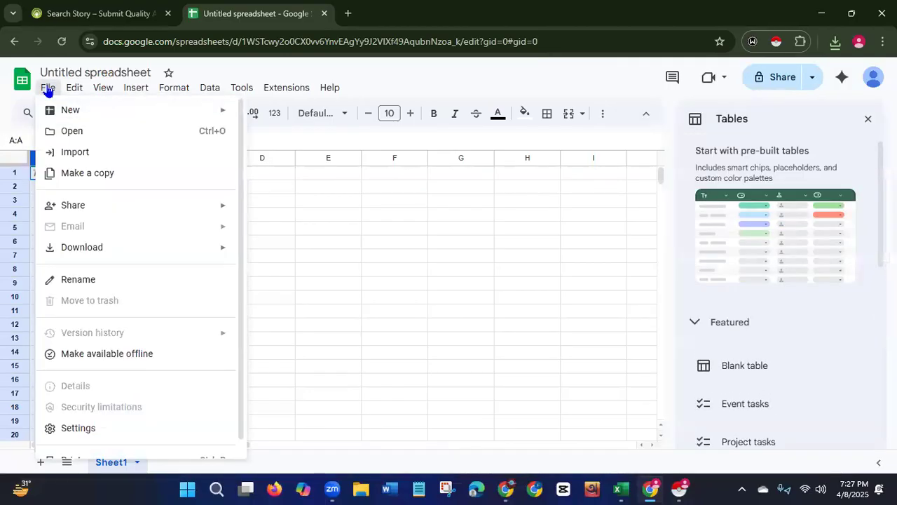
left_click(75, 155)
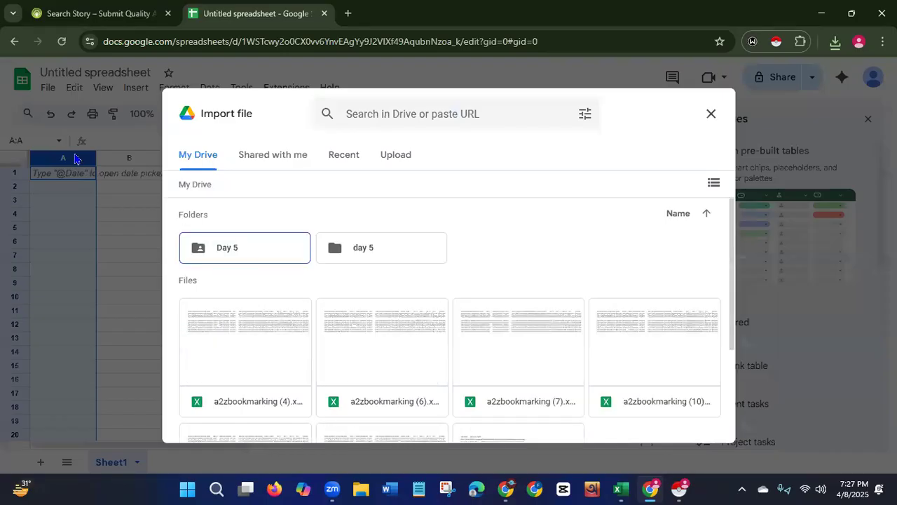
left_click(398, 161)
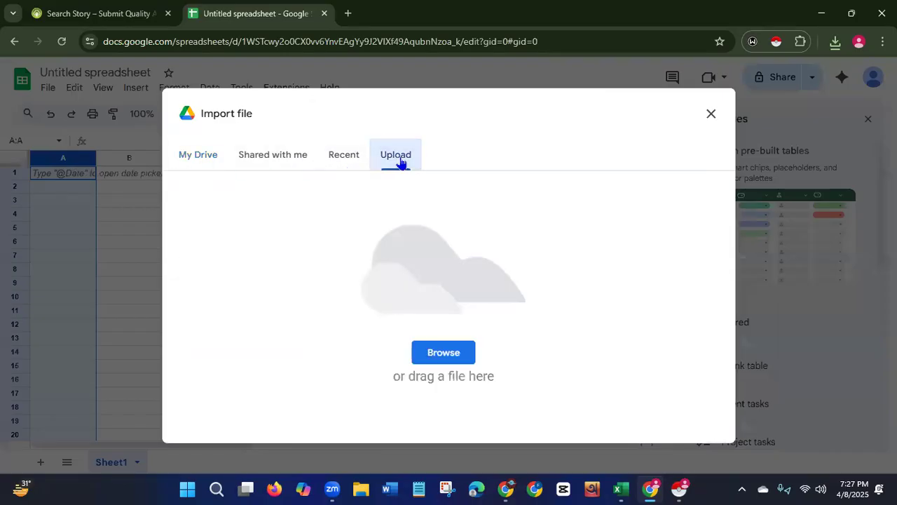
left_click(448, 355)
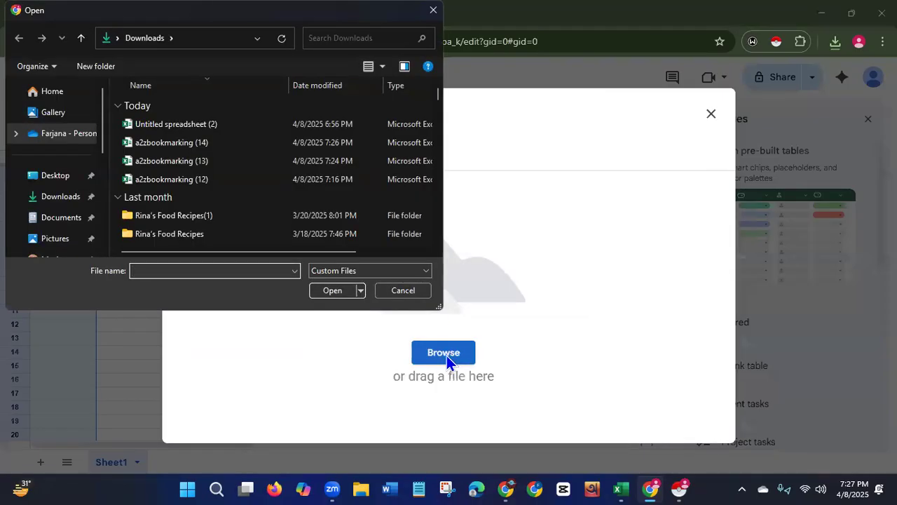
left_click(220, 142)
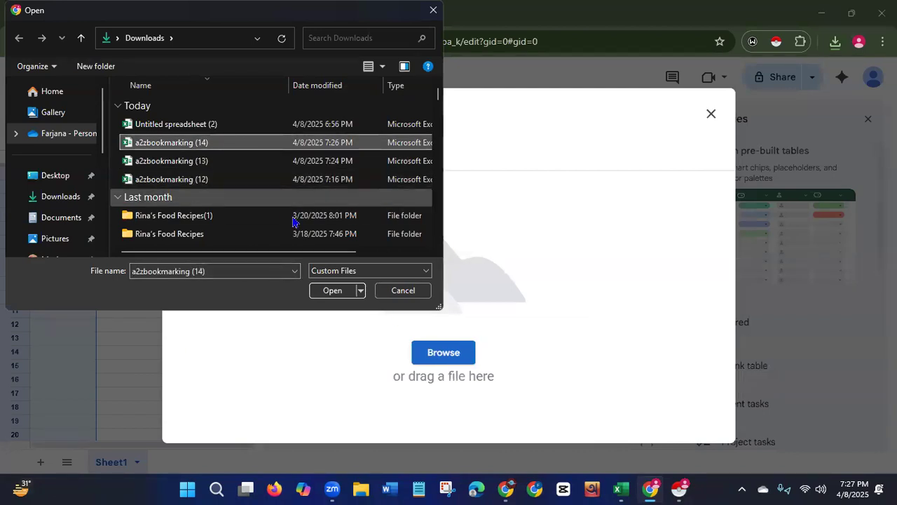
left_click(330, 291)
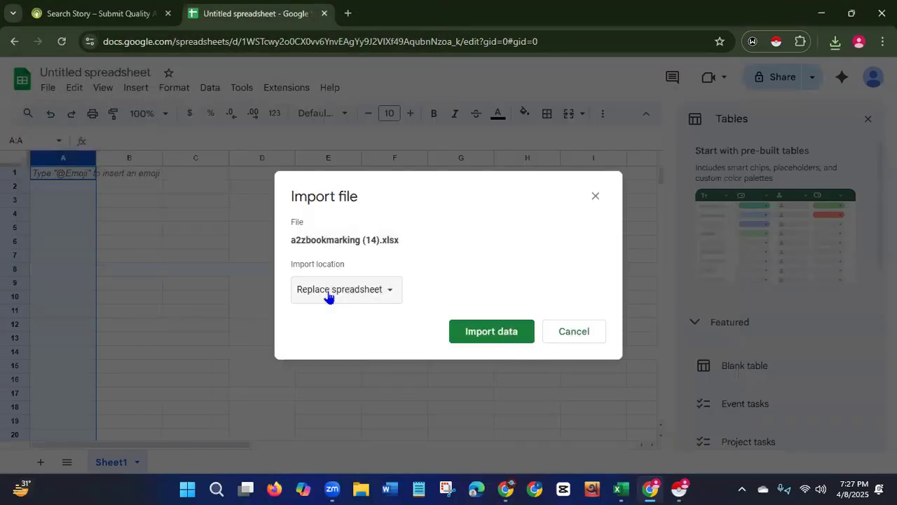
left_click(498, 335)
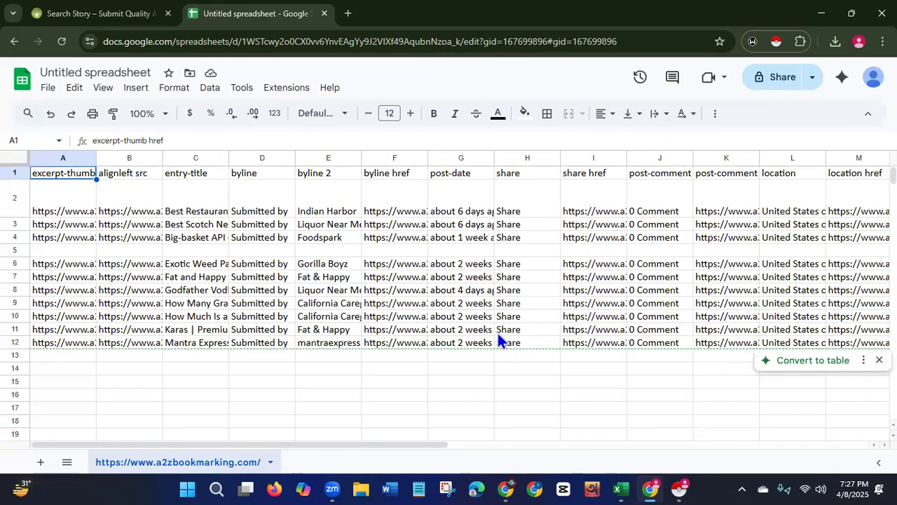
left_click(90, 20)
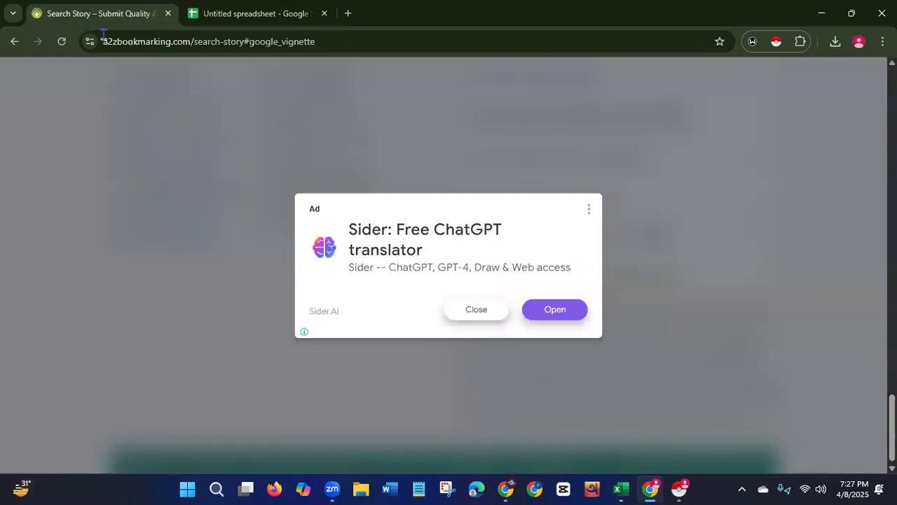
left_click(457, 312)
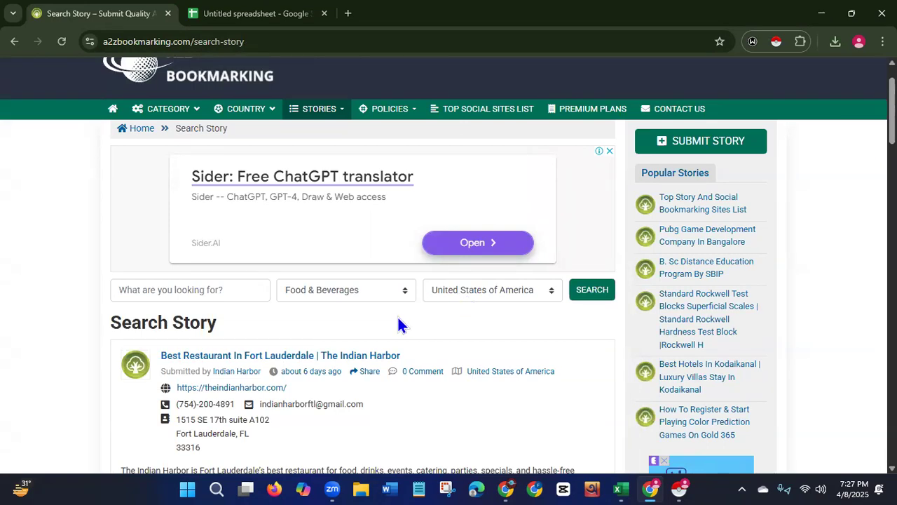
left_click(239, 20)
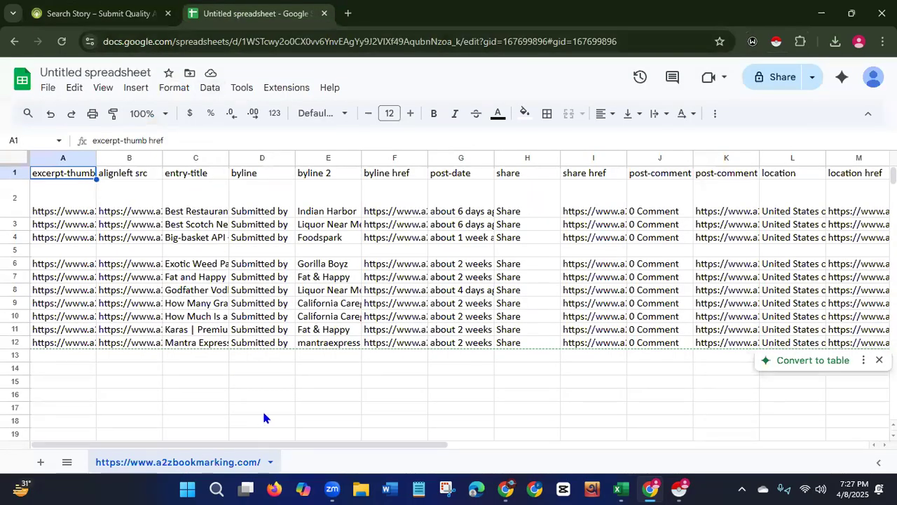
Rename the spreadsheet to Leads of Food and beverages USA.
left_click(116, 72)
key("BackSpace")
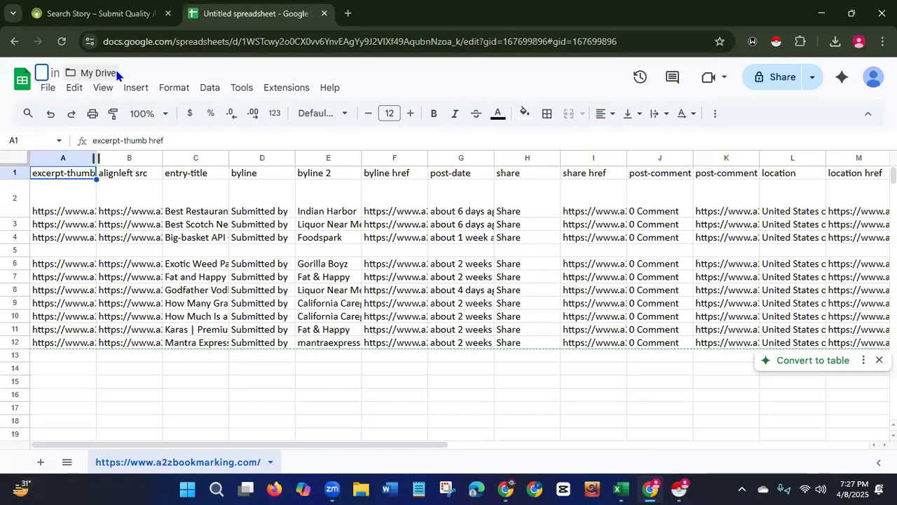
type("Leads o")
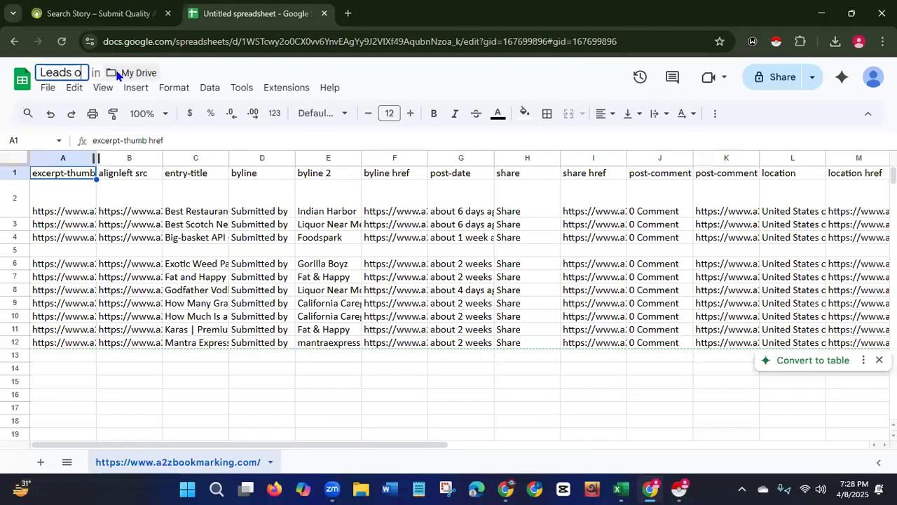
type("f Food")
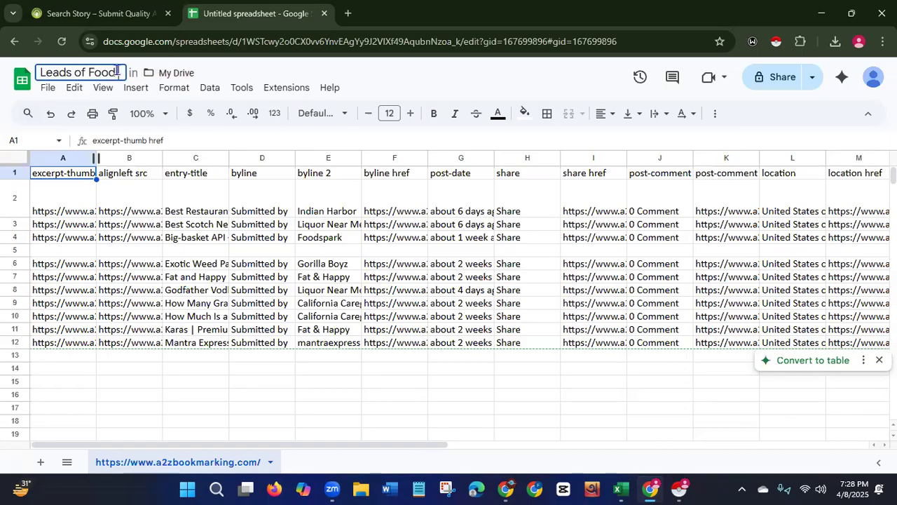
type("and b")
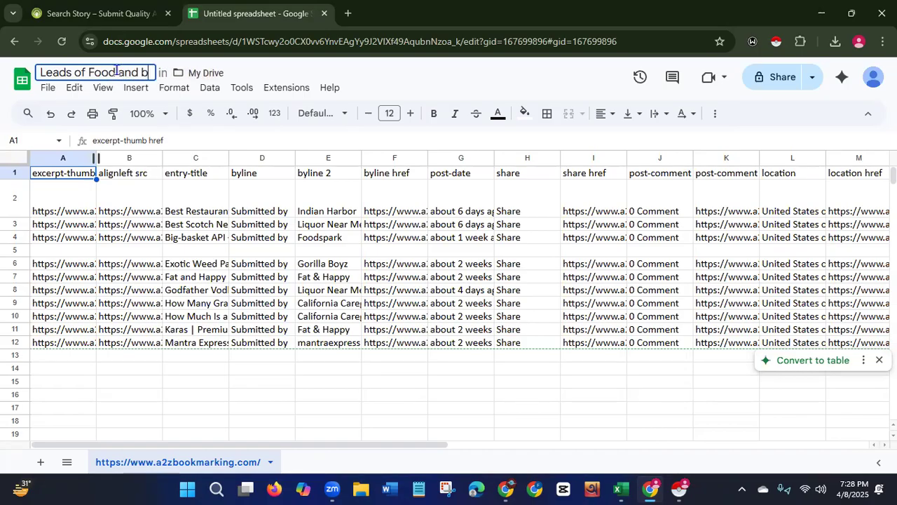
type("evera")
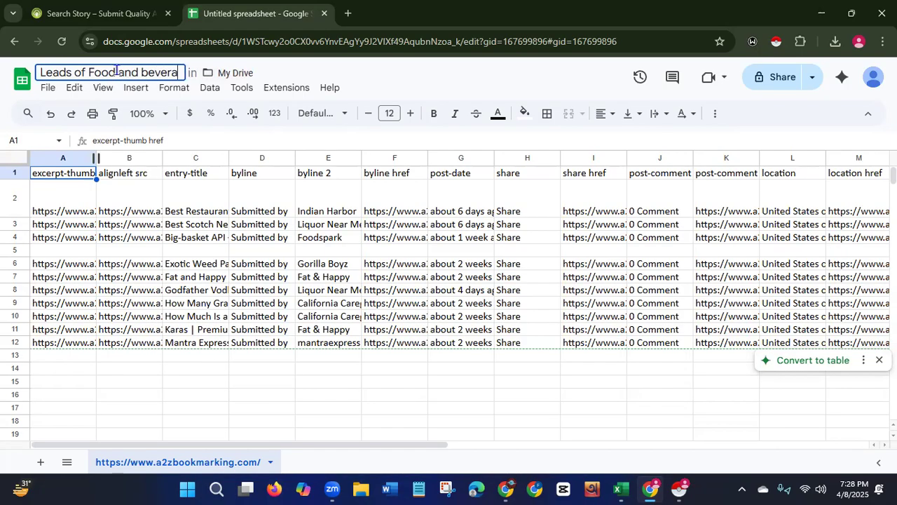
type("ges")
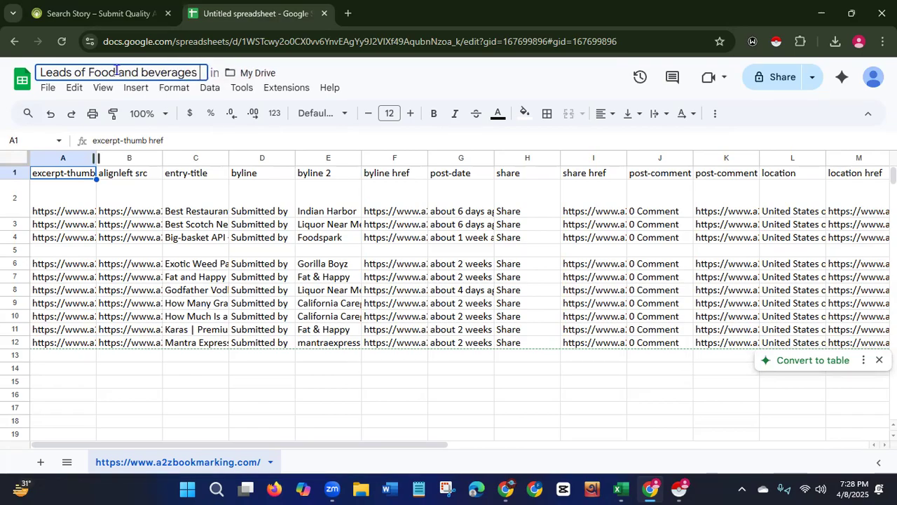
type(" USA")
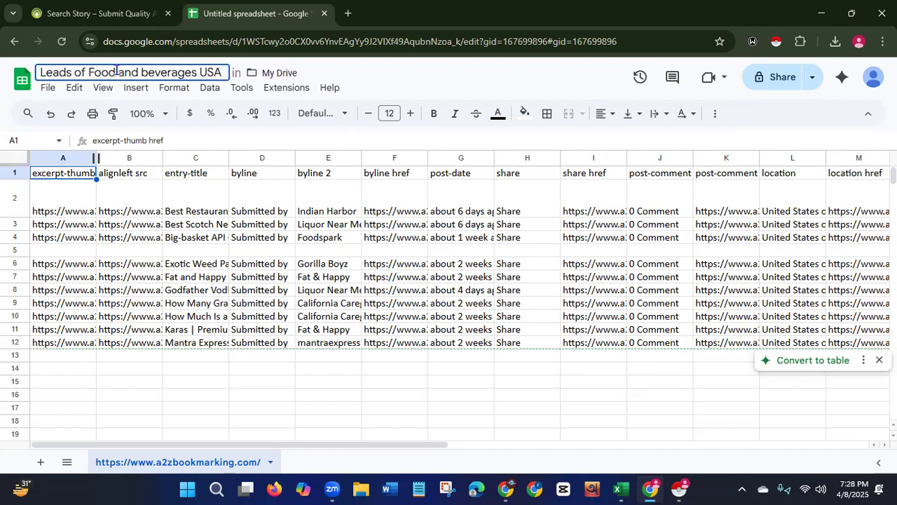
left_click(117, 70)
Delete the excerpt-thumb href and alignleft src columns from the sheet.
left_click_drag(96, 160, 223, 158)
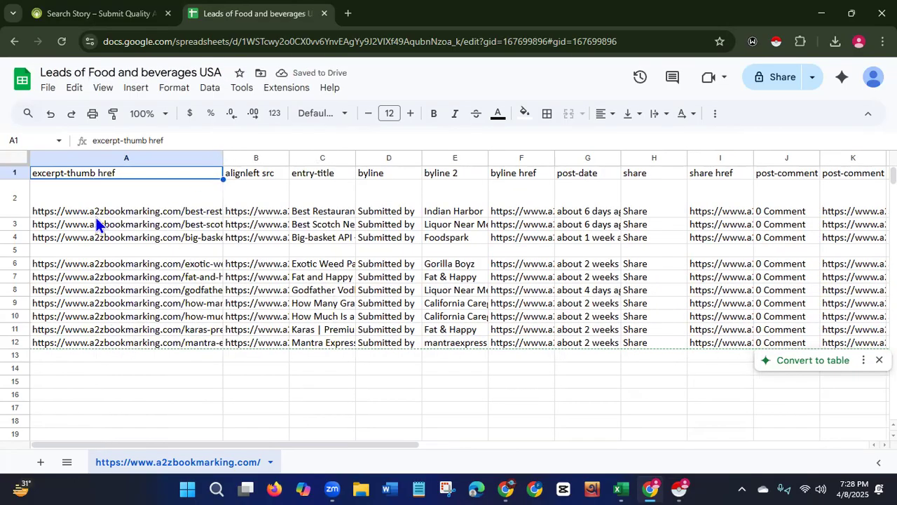
left_click(141, 151)
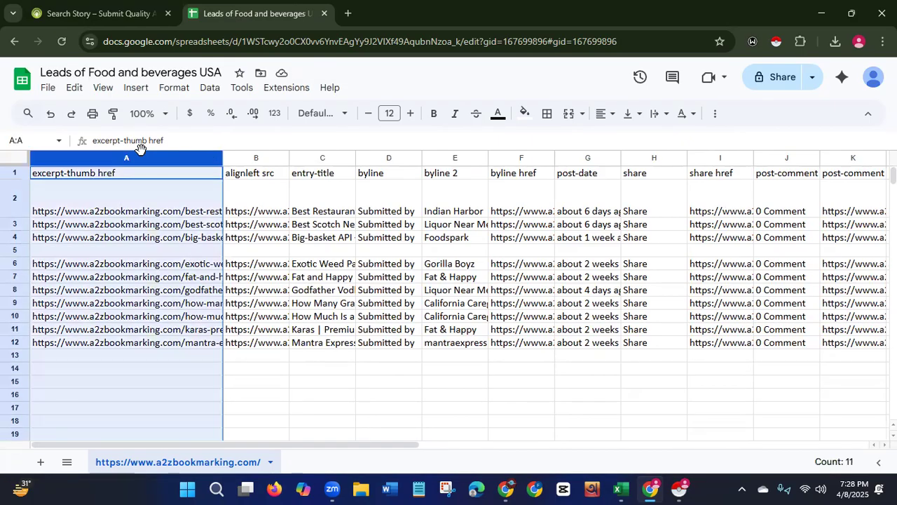
right_click(141, 156)
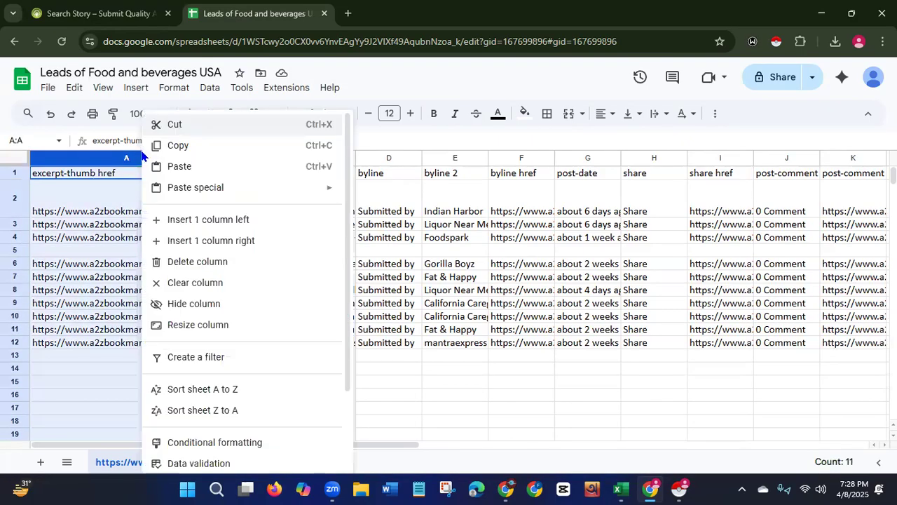
left_click(181, 265)
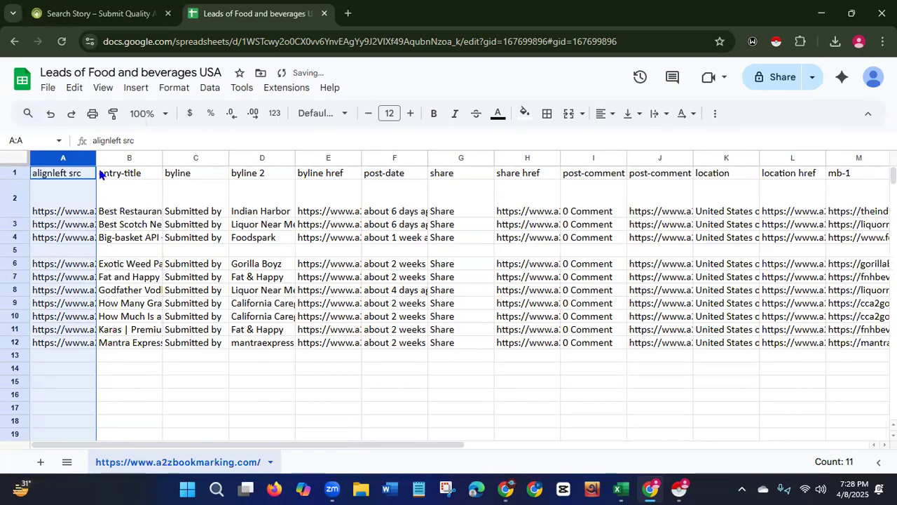
left_click_drag(96, 158, 296, 159)
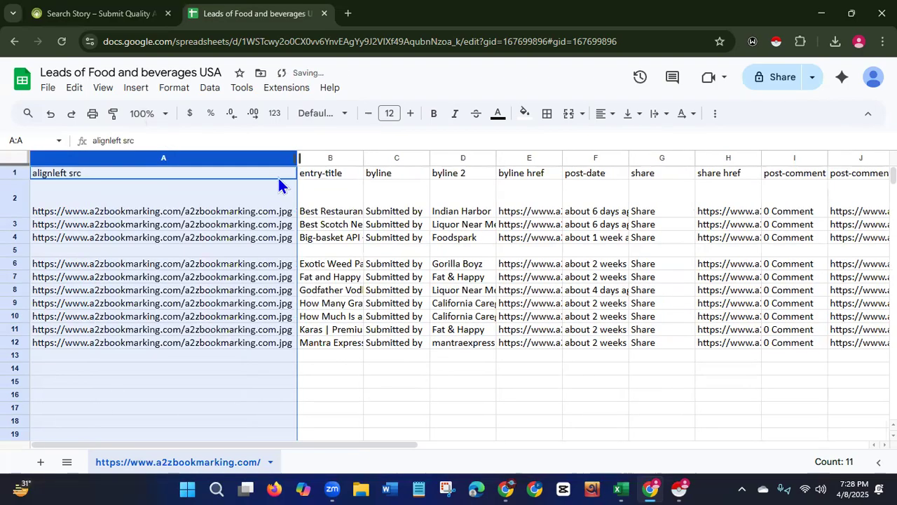
right_click(175, 156)
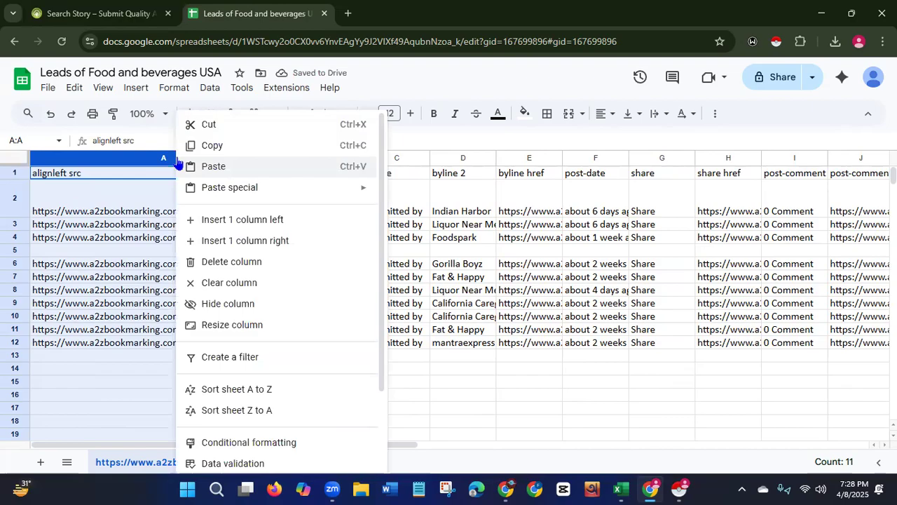
left_click(214, 265)
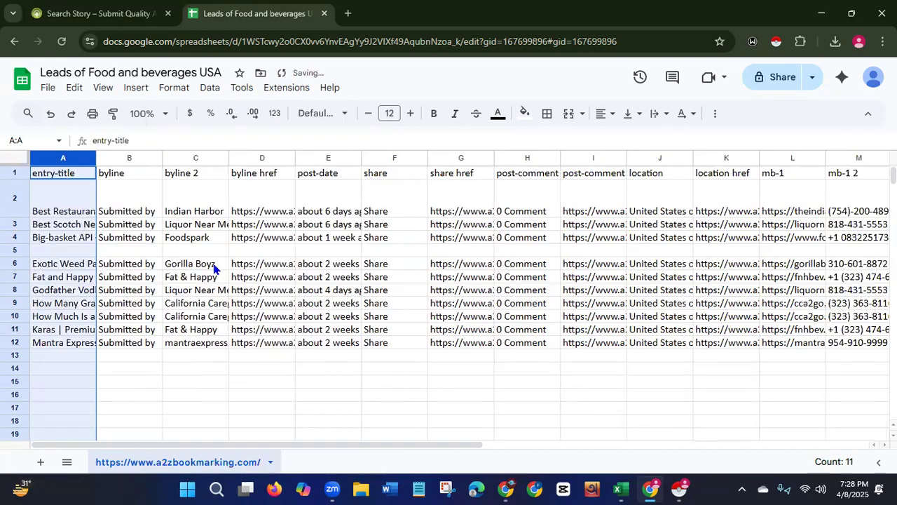
Widen the entry-title column and rename its header to Company Name.
left_click_drag(96, 159, 281, 165)
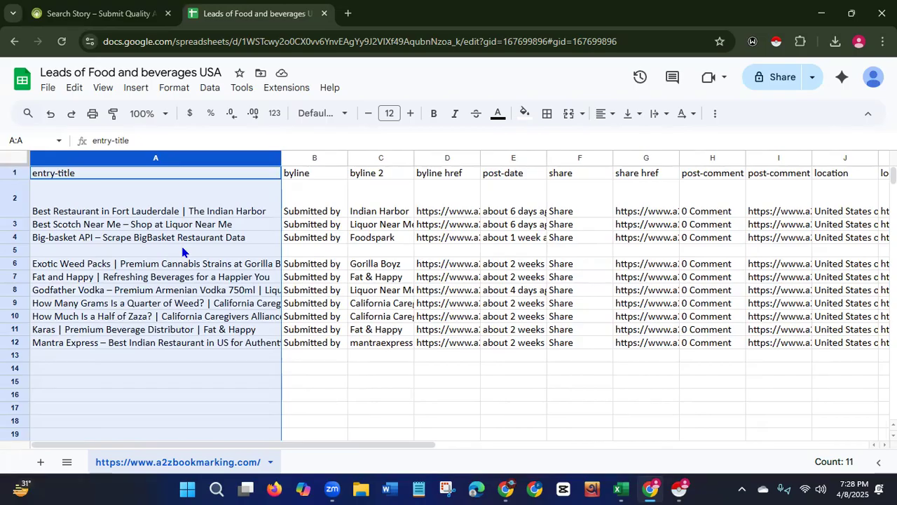
left_click(164, 177)
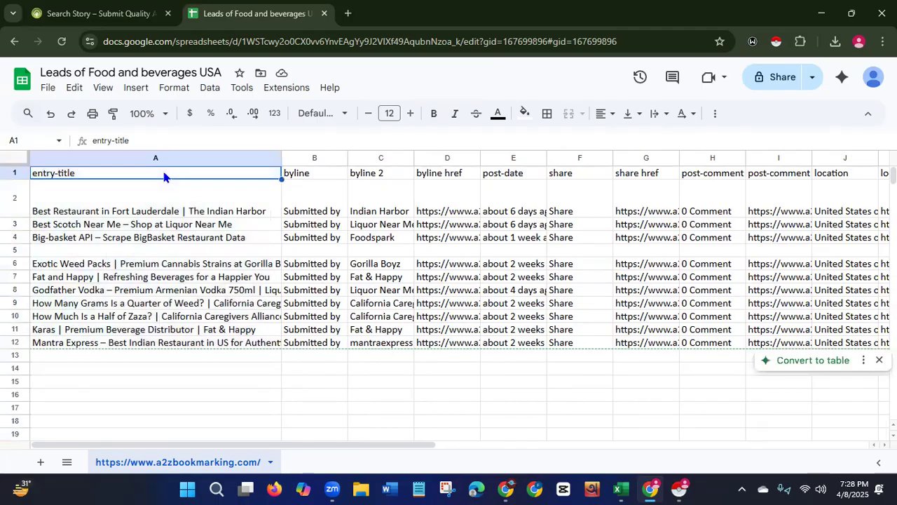
double_click(73, 175)
key("BackSpace")
key("BackSpace")
key("BackSpace")
key("BackSpace")
key("BackSpace")
key("BackSpace")
key("BackSpace")
key("BackSpace")
key("BackSpace")
key("BackSpace")
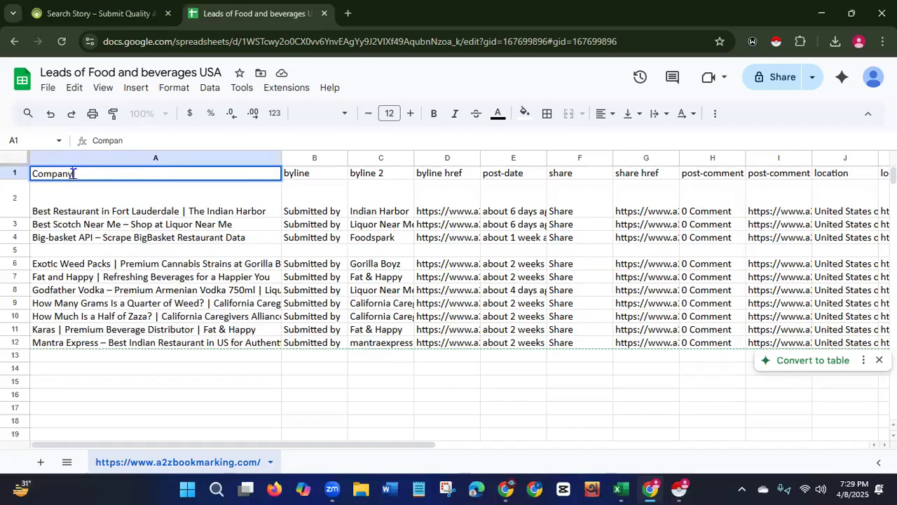
type("Company Name")
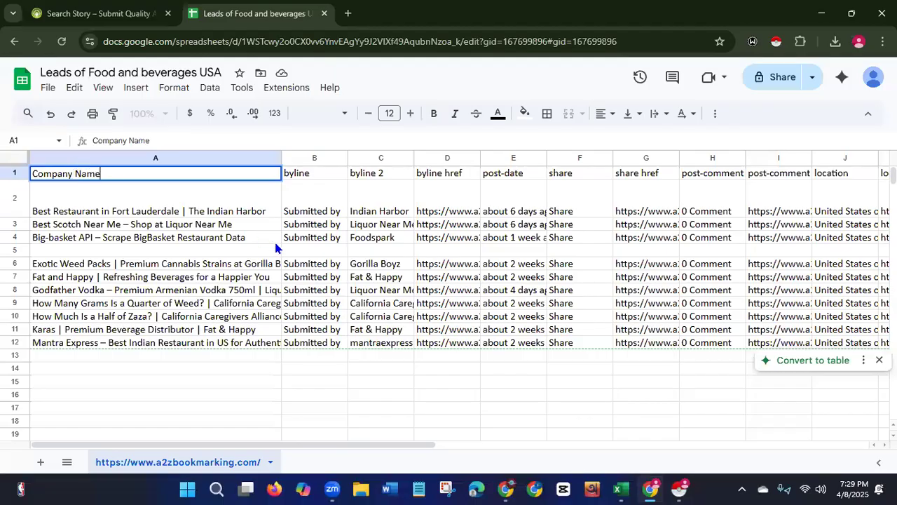
Delete the byline and byline 2 columns.
left_click(324, 154)
right_click(322, 152)
left_click(381, 263)
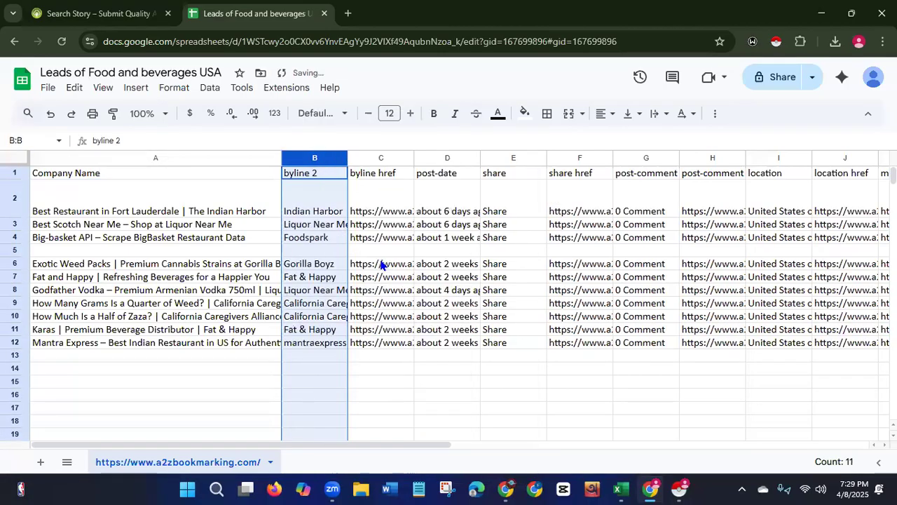
left_click_drag(349, 158, 511, 160)
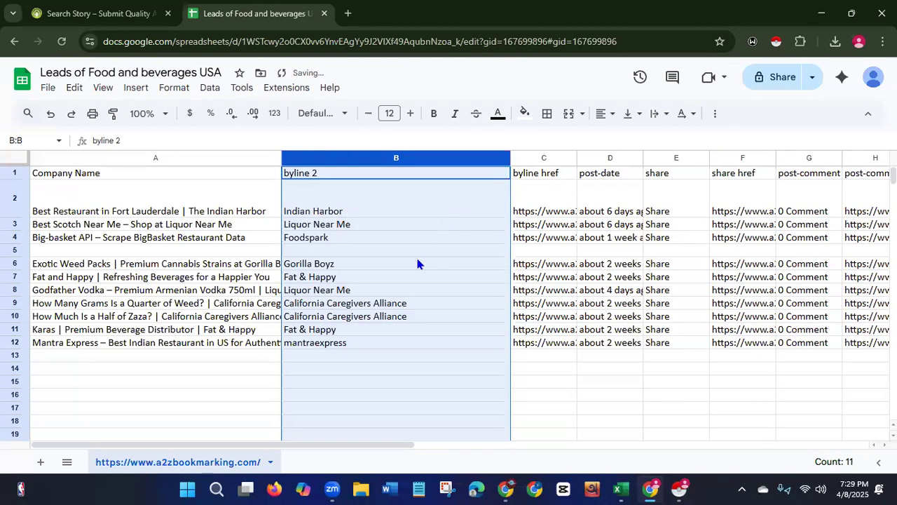
right_click(407, 157)
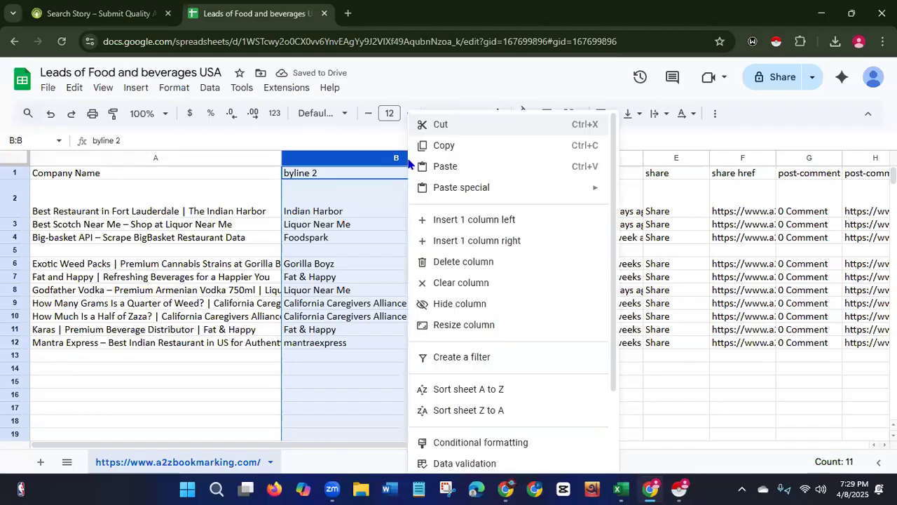
left_click(444, 262)
Delete the byline href and post-date columns.
left_click_drag(352, 157, 548, 157)
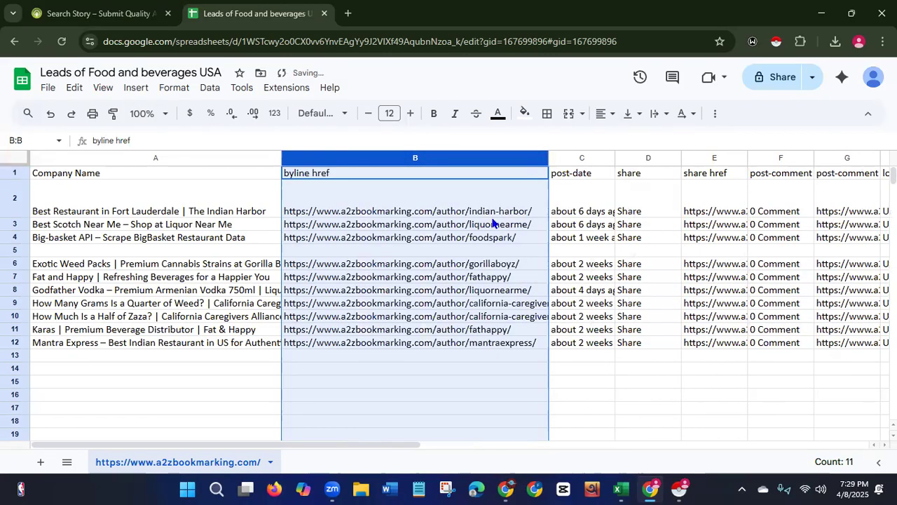
right_click(449, 153)
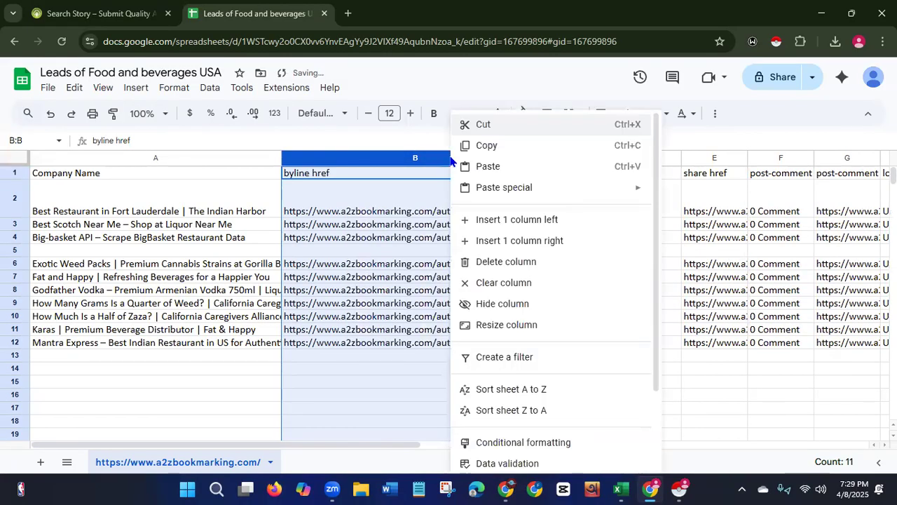
left_click(476, 263)
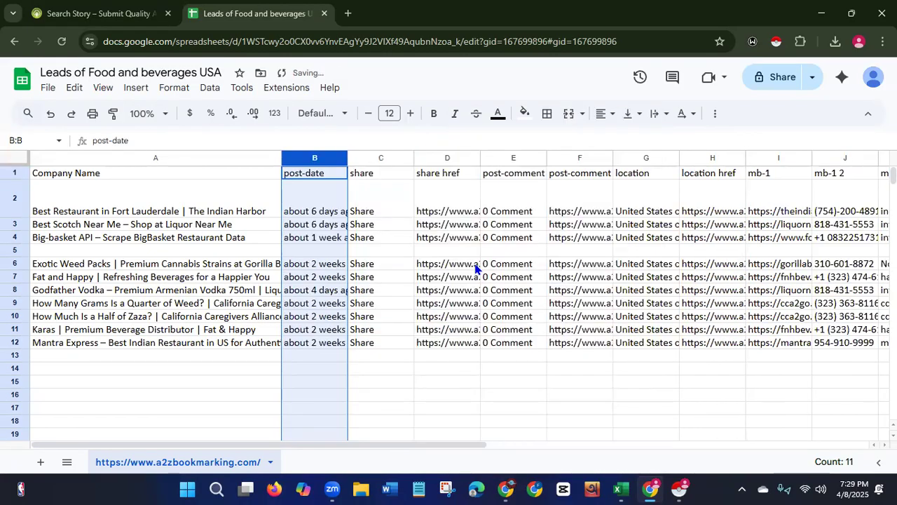
left_click_drag(349, 157, 464, 165)
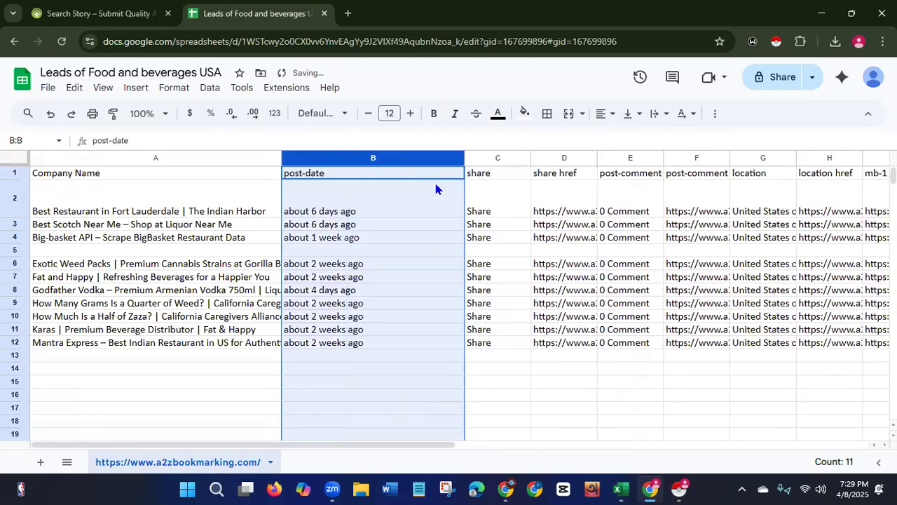
right_click(391, 157)
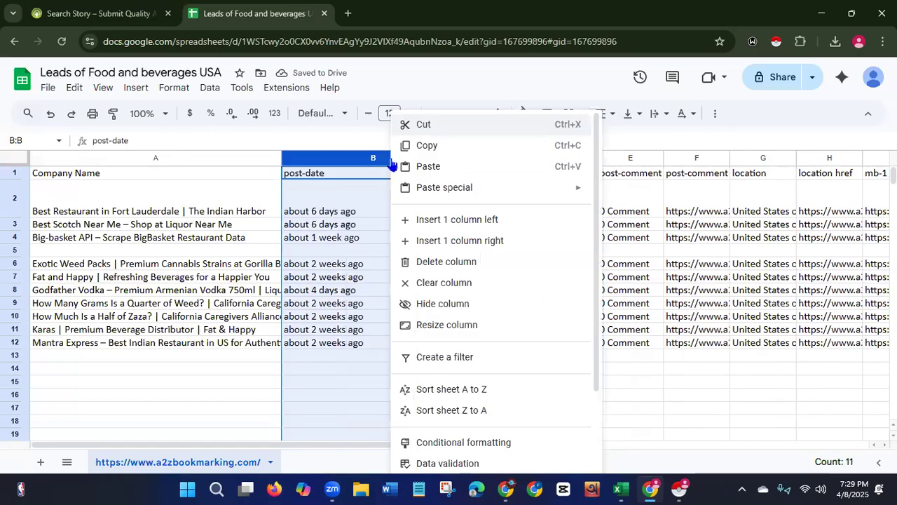
left_click(446, 265)
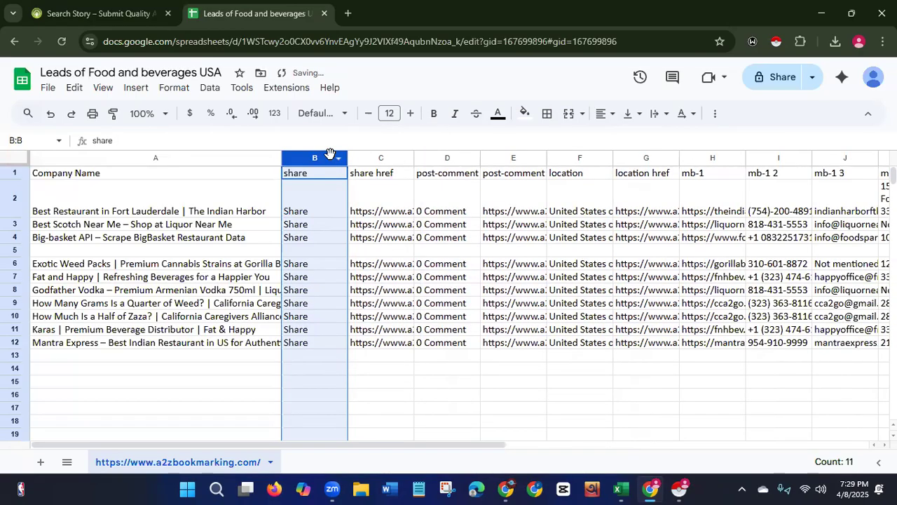
Delete the share and share href columns.
right_click(329, 154)
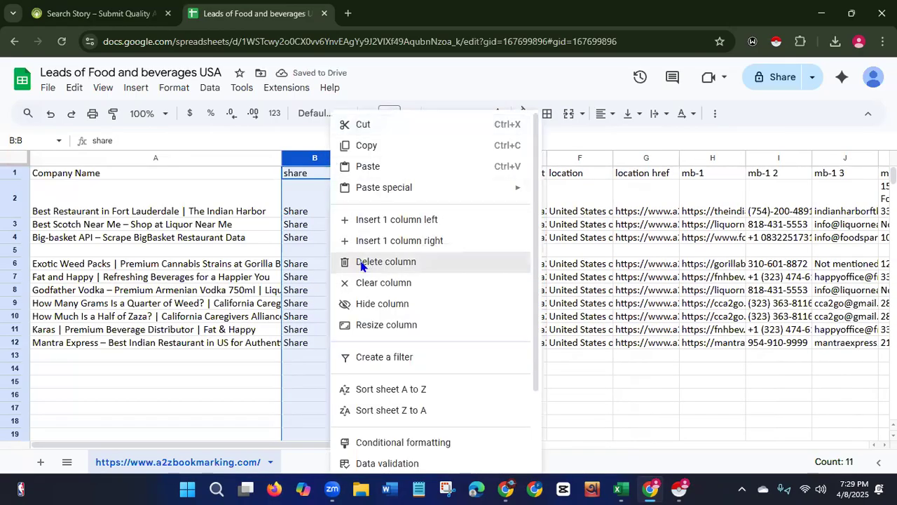
left_click(361, 265)
left_click_drag(348, 159, 506, 160)
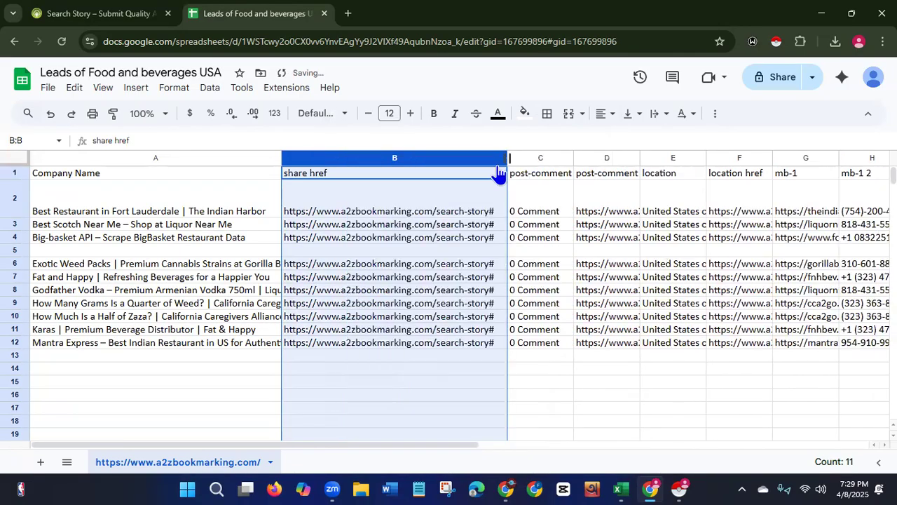
right_click(417, 160)
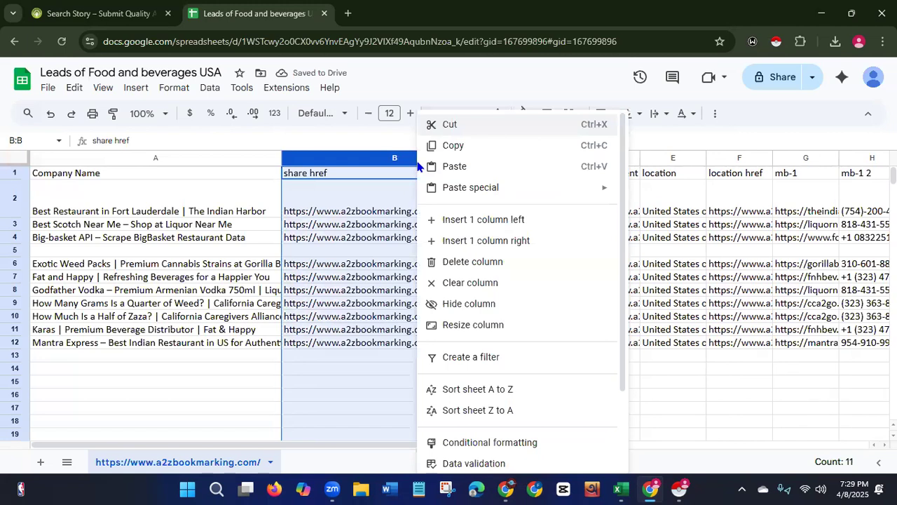
left_click(445, 261)
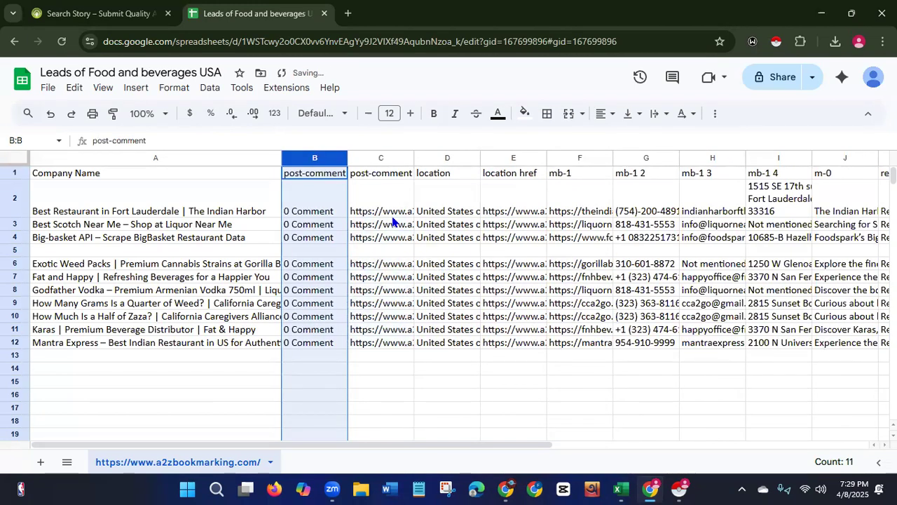
Delete the post-comment and post-comment href columns.
left_click_drag(349, 155, 428, 156)
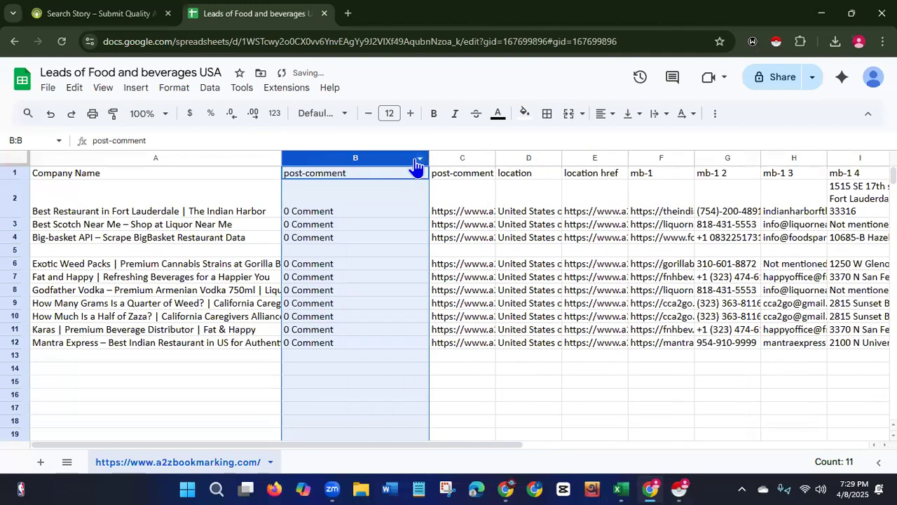
right_click(381, 161)
left_click(413, 261)
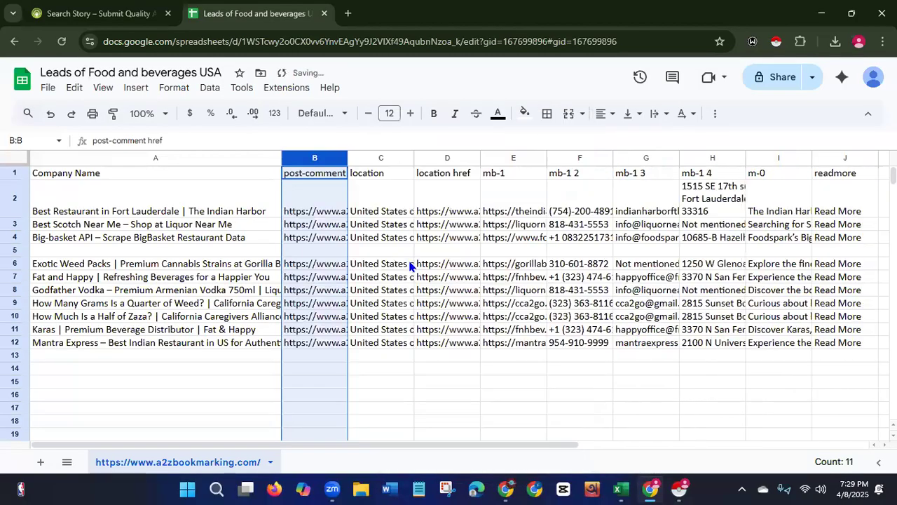
left_click_drag(350, 157, 559, 147)
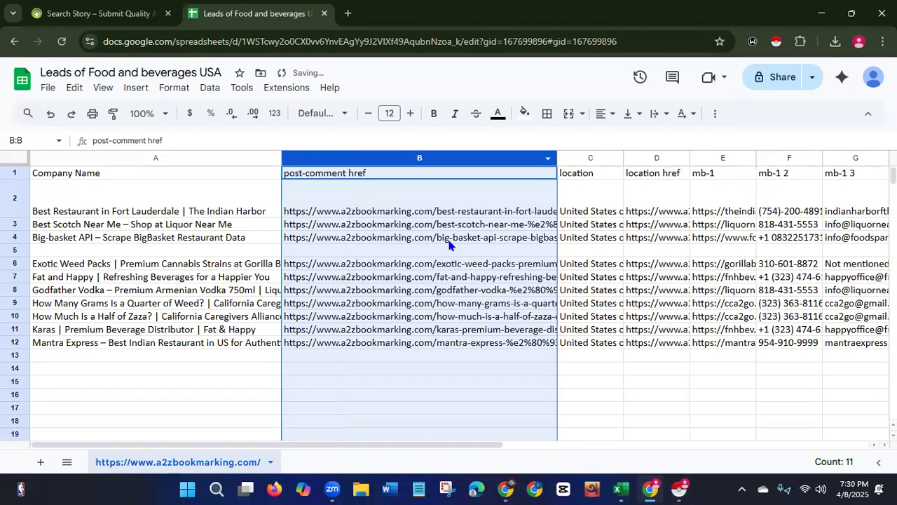
right_click(434, 159)
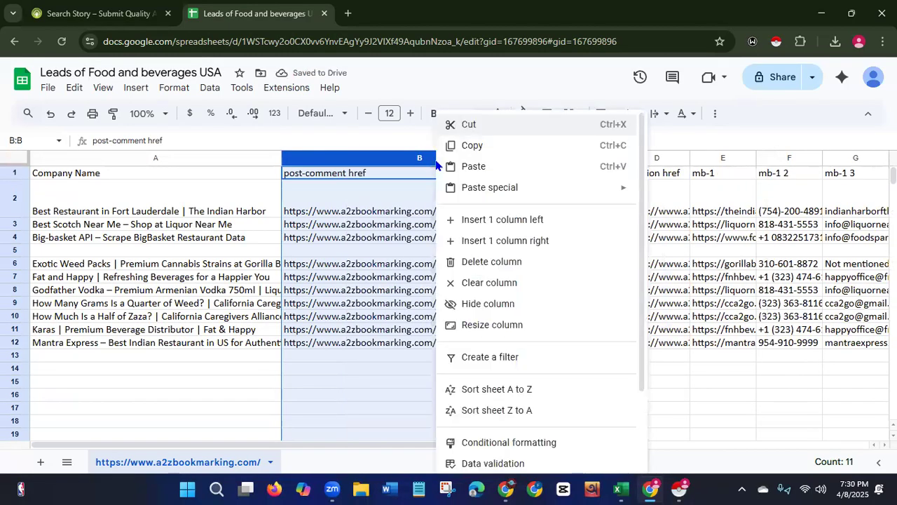
left_click(474, 262)
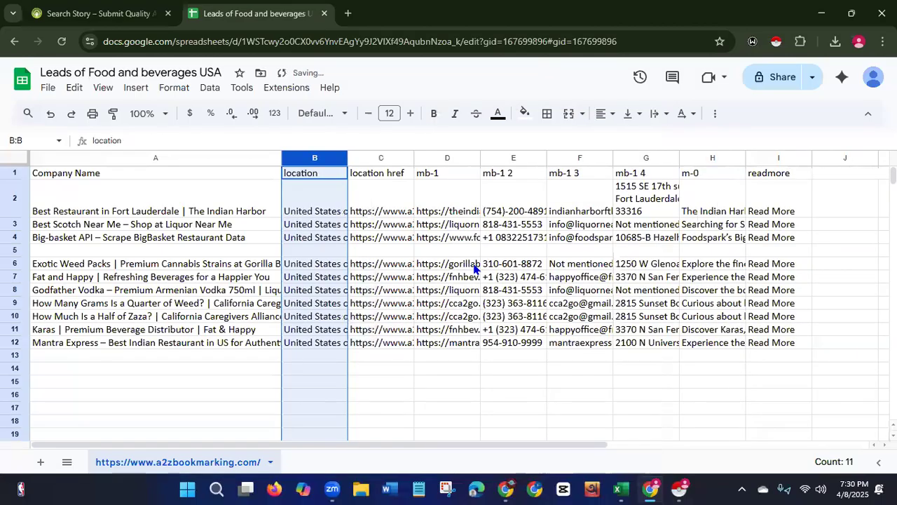
Widen the location column and capitalize its header to Location.
left_click_drag(349, 156, 485, 156)
left_click(292, 176)
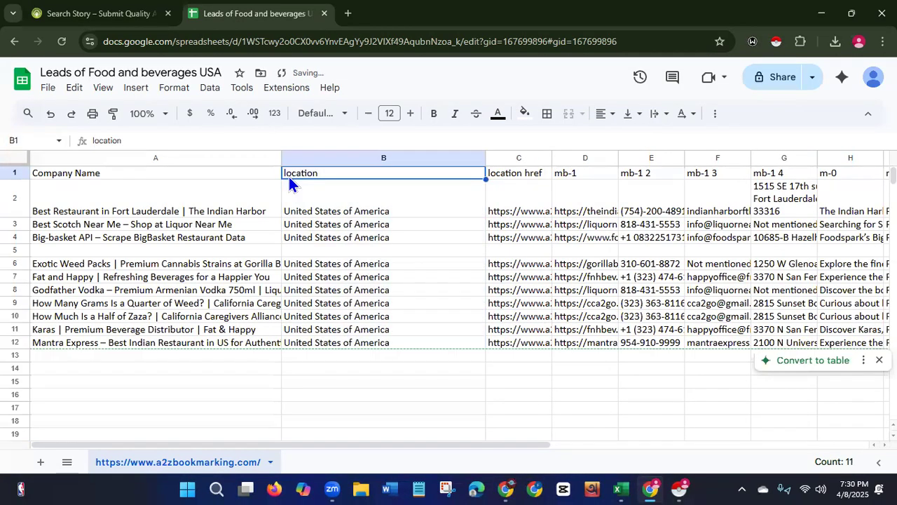
double_click(289, 177)
key("Left")
key("Left")
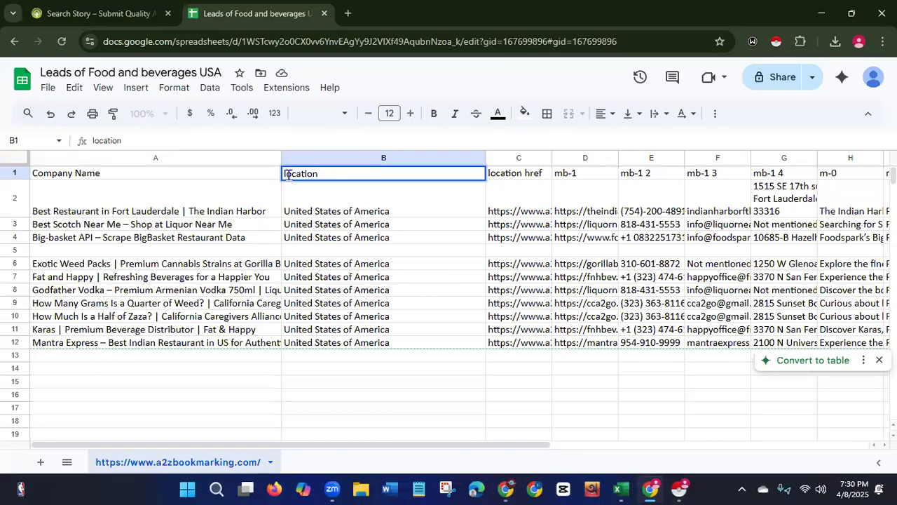
key("BackSpace")
type("L")
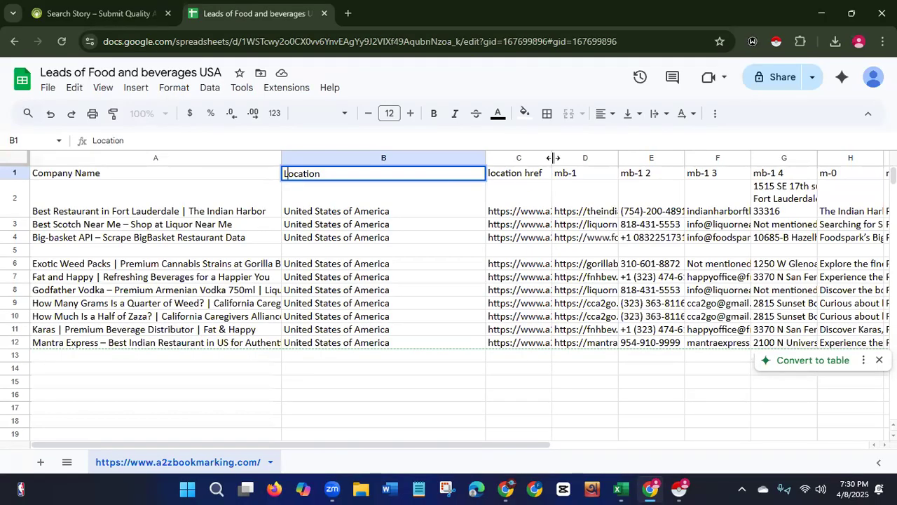
Delete the location href column.
left_click_drag(552, 158, 700, 172)
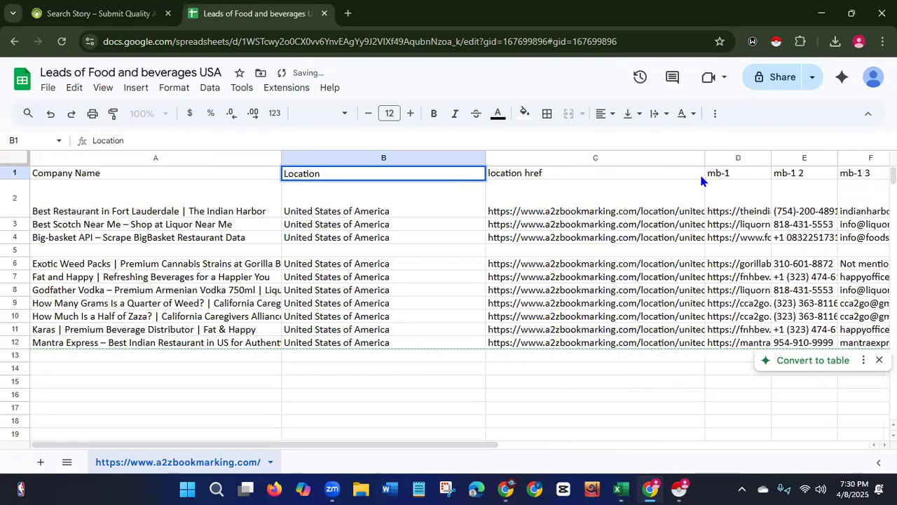
left_click(599, 157)
right_click(598, 157)
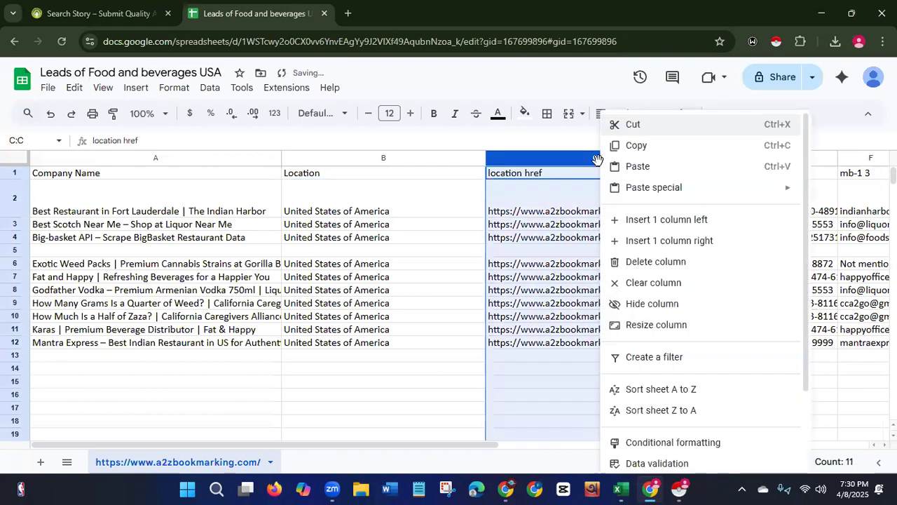
left_click(656, 265)
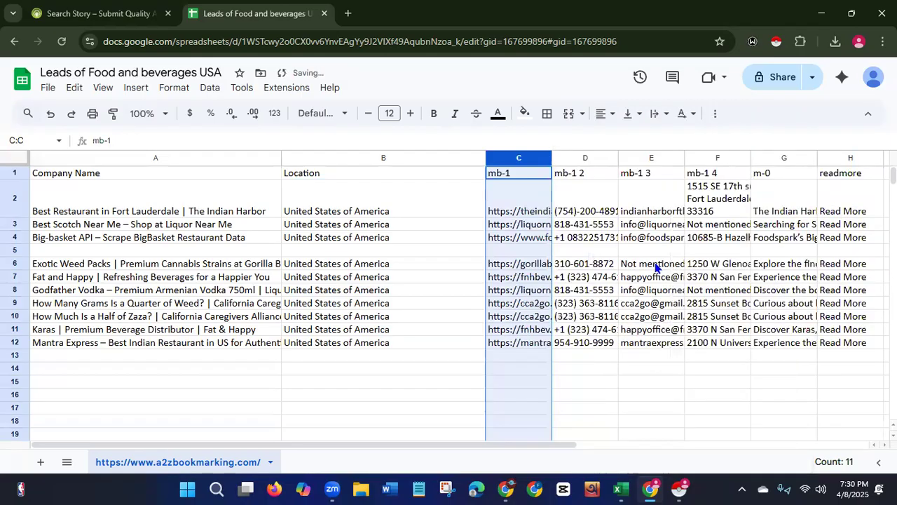
left_click_drag(553, 157, 691, 159)
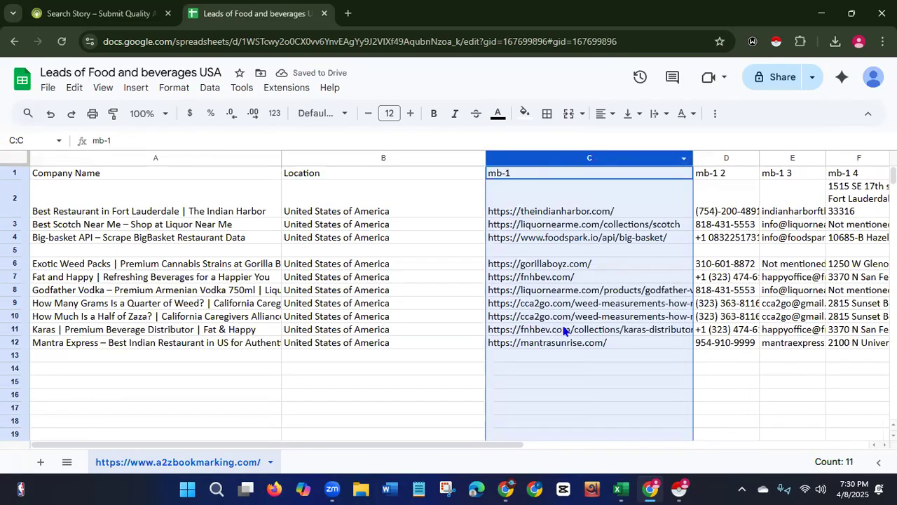
left_click_drag(465, 444, 529, 445)
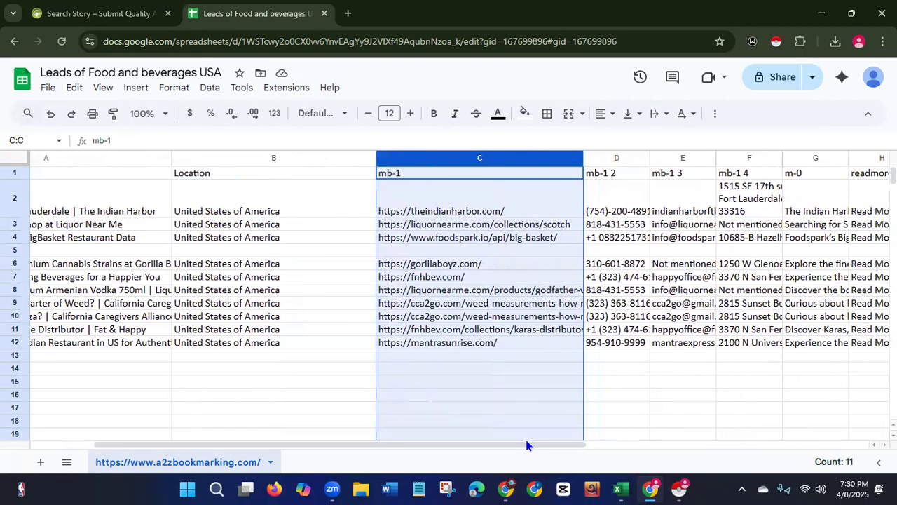
left_click(468, 216)
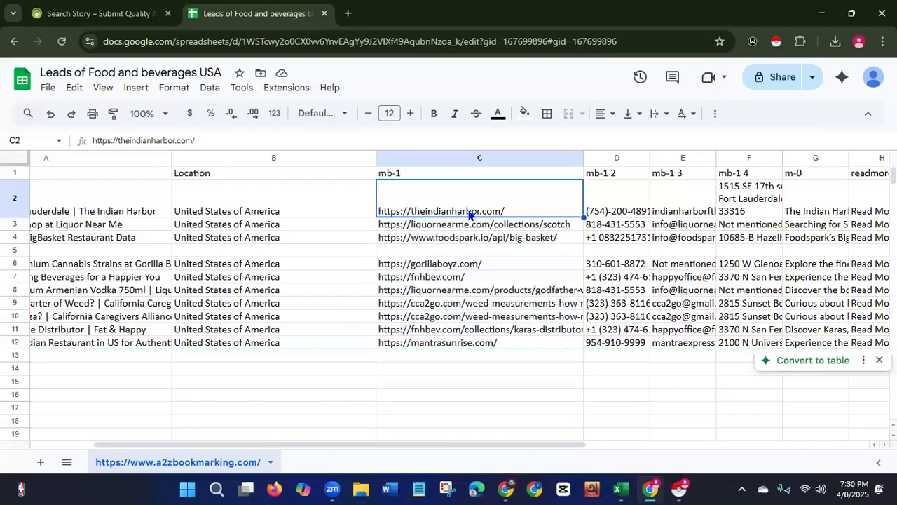
right_click(468, 215)
left_click(493, 146)
Open the copied website in a new browser tab and close its Order Online popup.
left_click(348, 14)
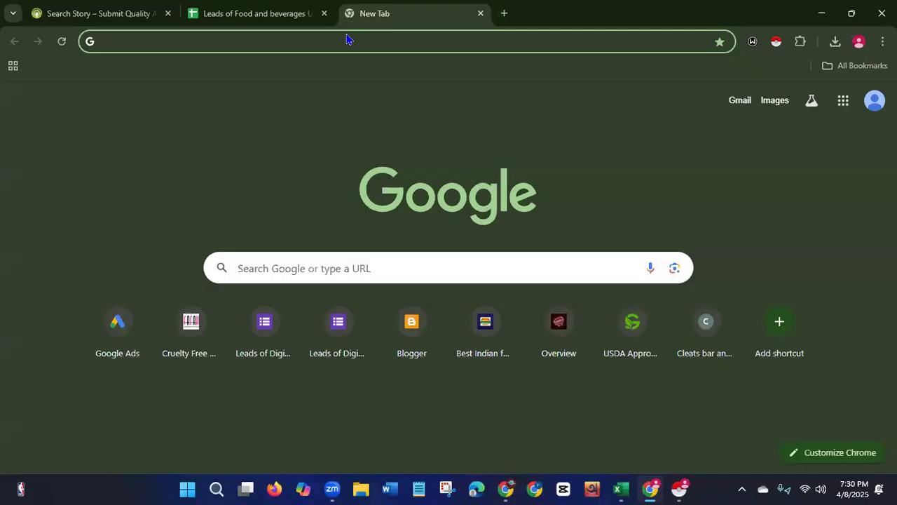
key("ctrl+v")
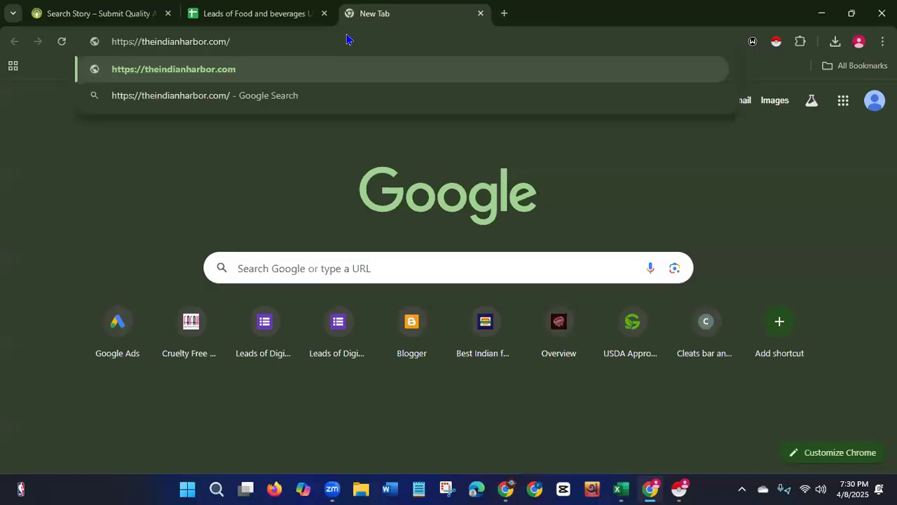
key("Return")
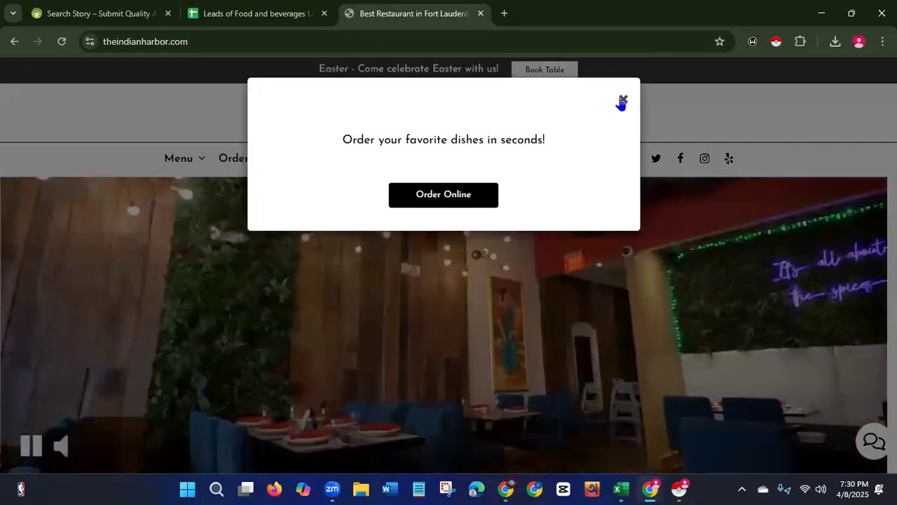
left_click(624, 102)
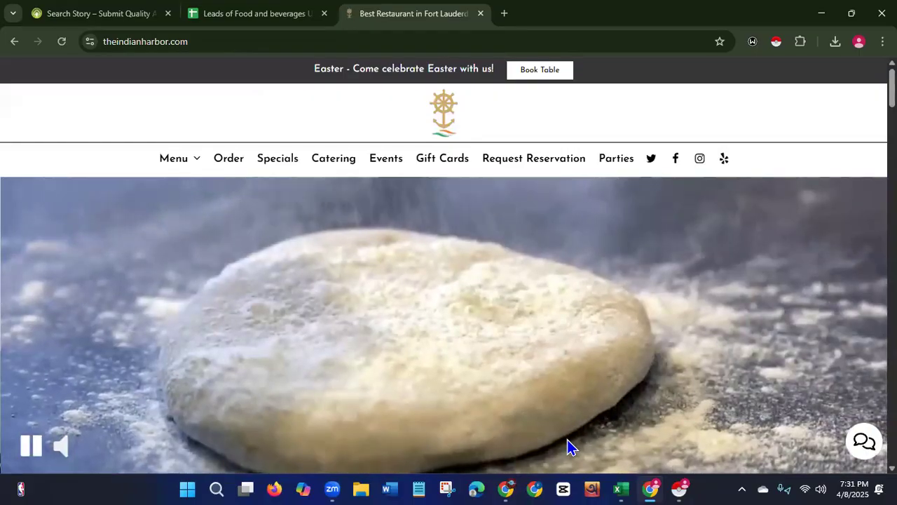
scroll(448, 315, "down", 1)
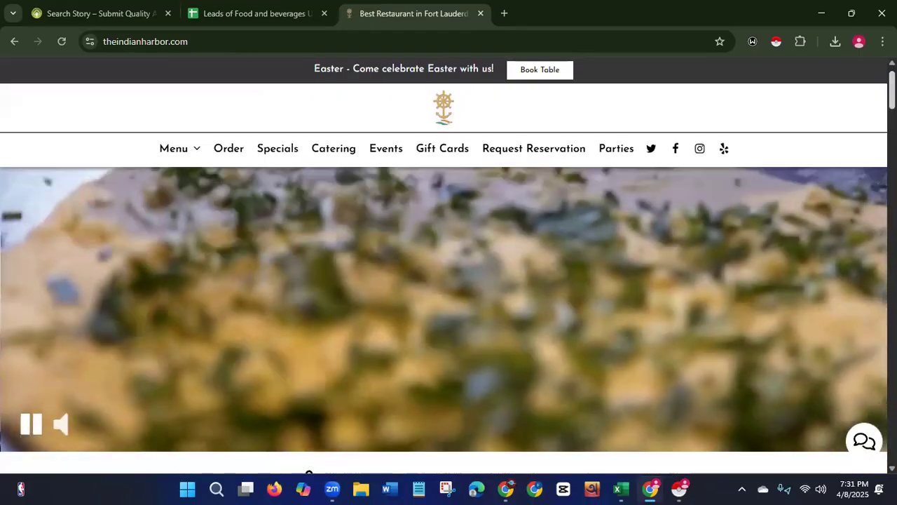
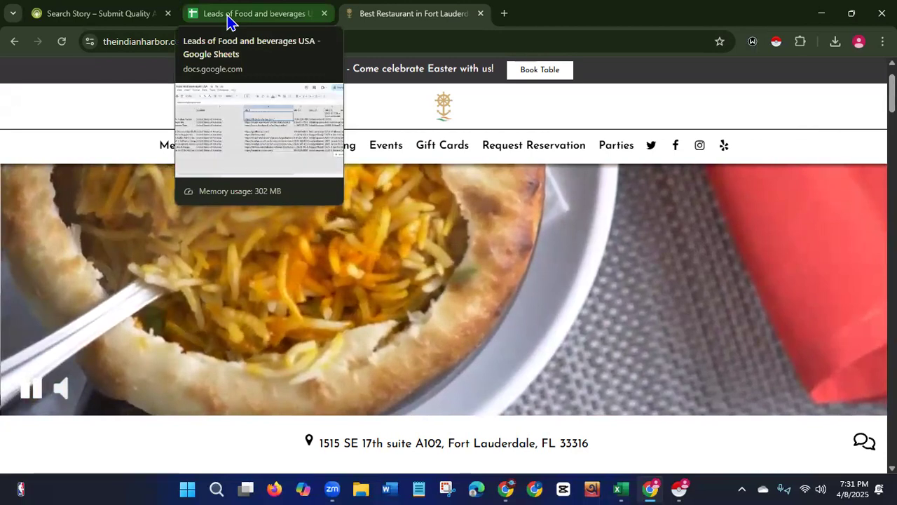
Paste the copied URL back into the first website cell and rename the mb-1 header to Website Link.
left_click(230, 21)
left_click(485, 194)
type("https://theindianharbor.com/")
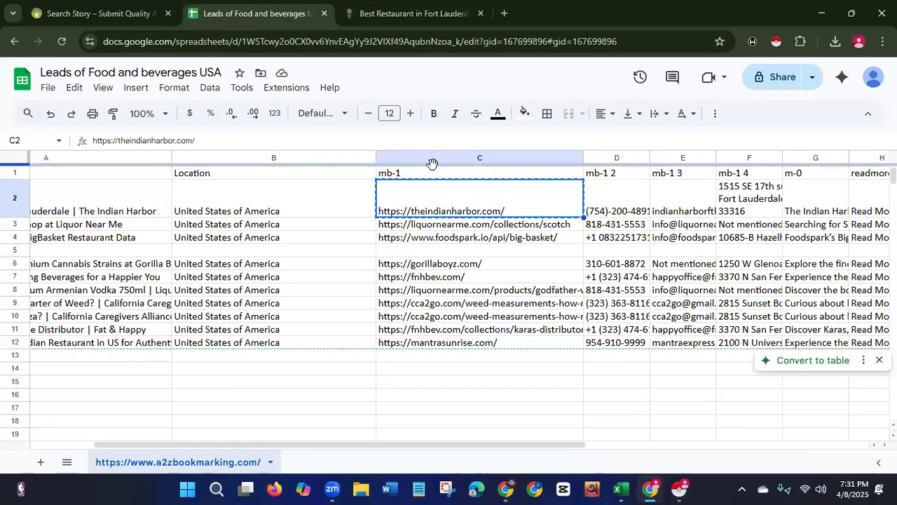
left_click(437, 174)
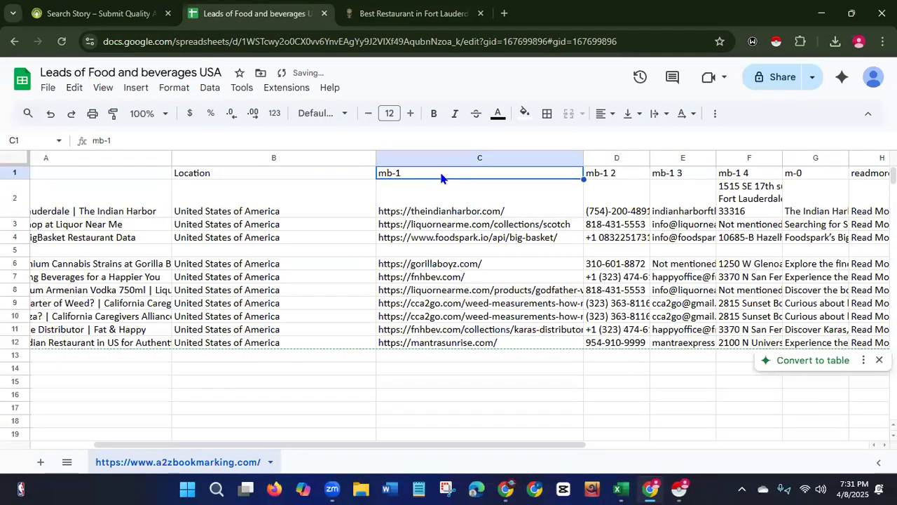
double_click(441, 173)
key("BackSpace")
key("BackSpace")
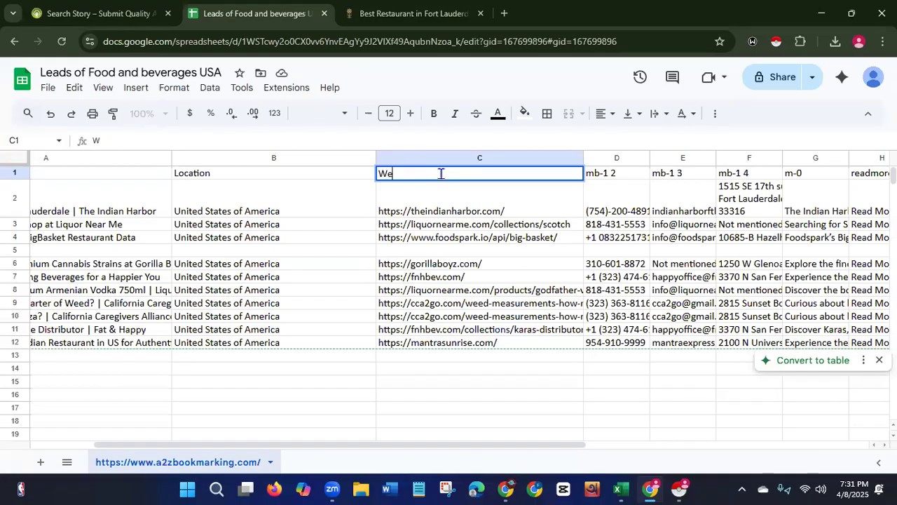
type("Website Link")
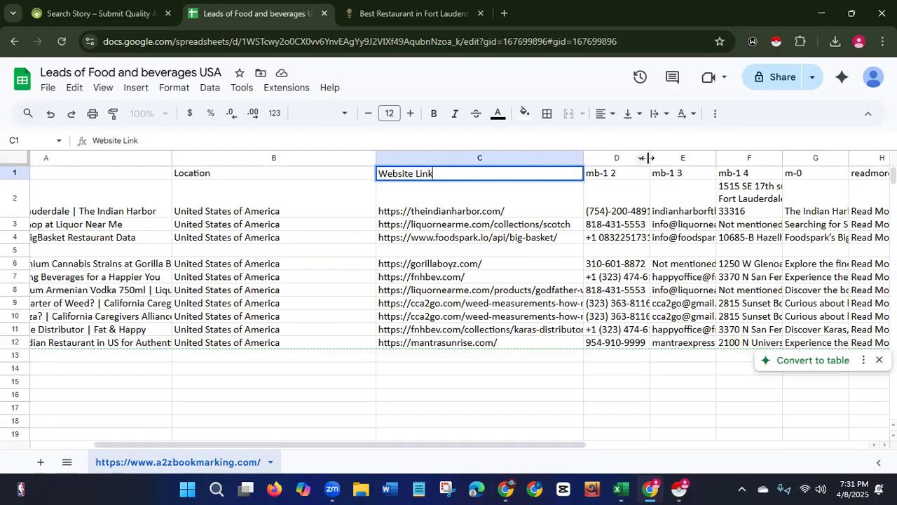
Widen the mb-1 2 column and rename its header to Contact No.
left_click_drag(647, 158, 768, 158)
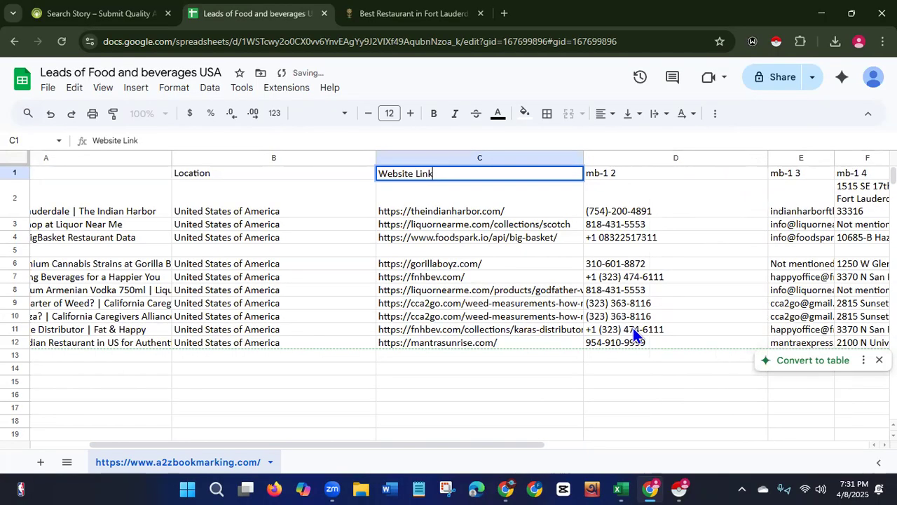
left_click(625, 175)
double_click(625, 172)
key("BackSpace")
key("BackSpace")
key("BackSpace")
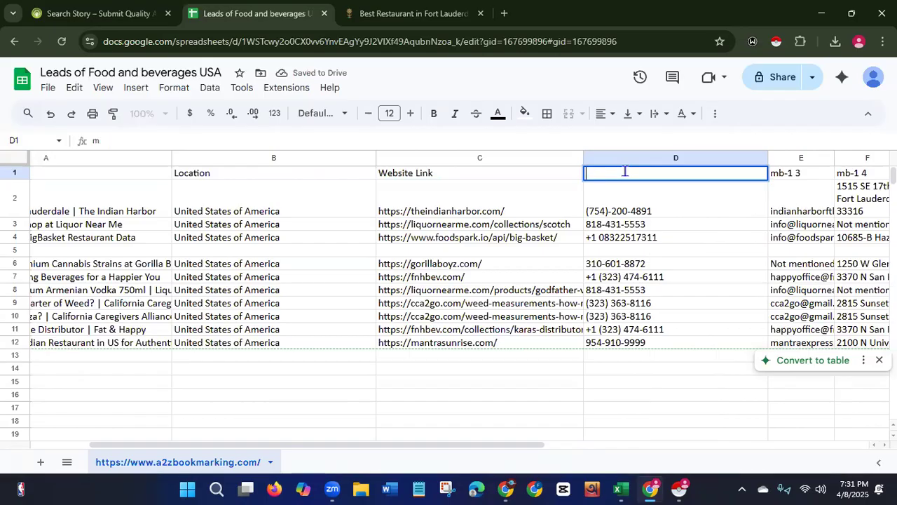
type("Contact No.")
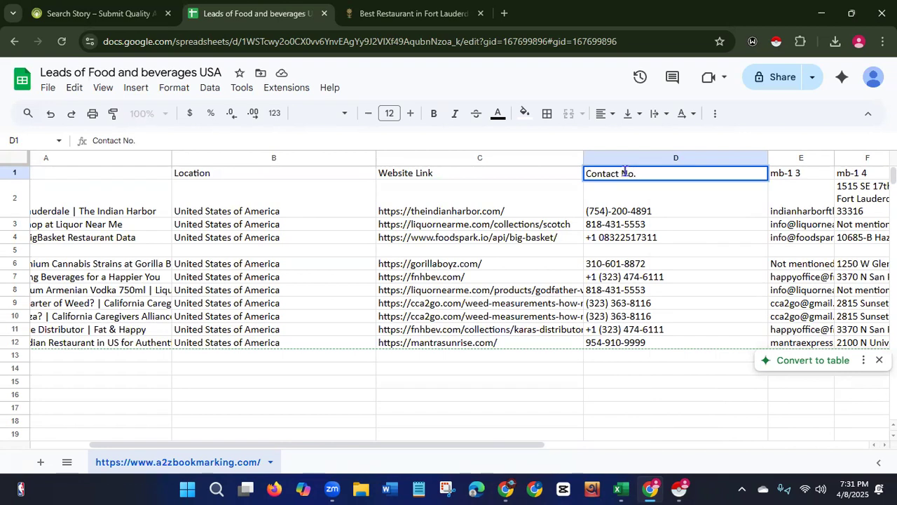
Widen the mb-1 3 column and rename its header to Email ID.
left_click_drag(475, 445, 535, 443)
left_click(521, 330)
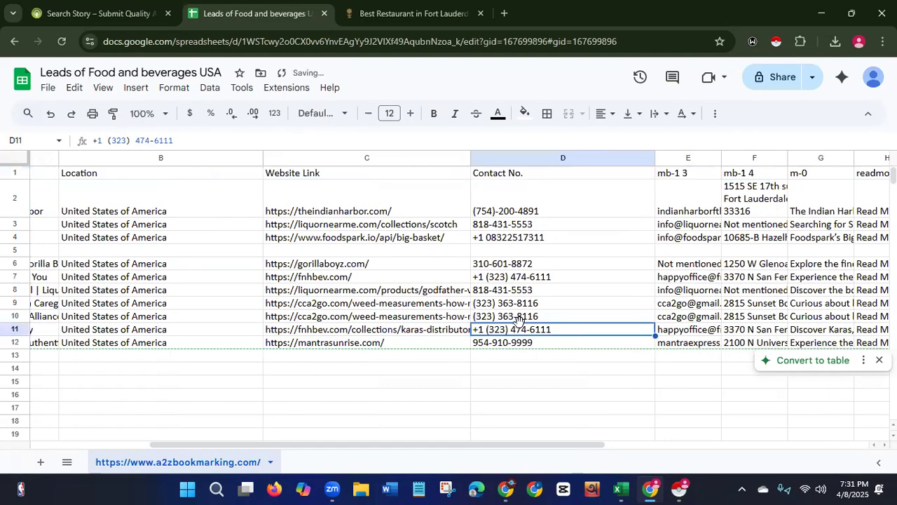
left_click_drag(521, 444, 621, 441)
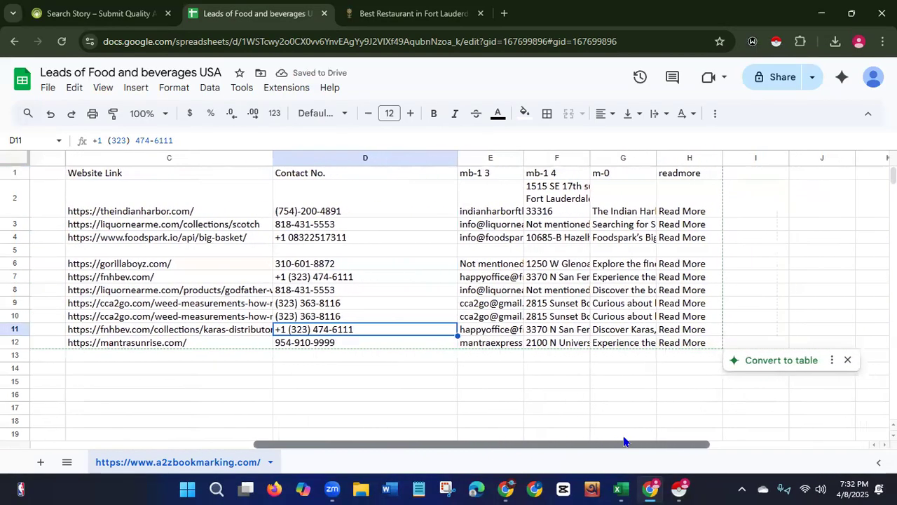
left_click_drag(525, 158, 700, 141)
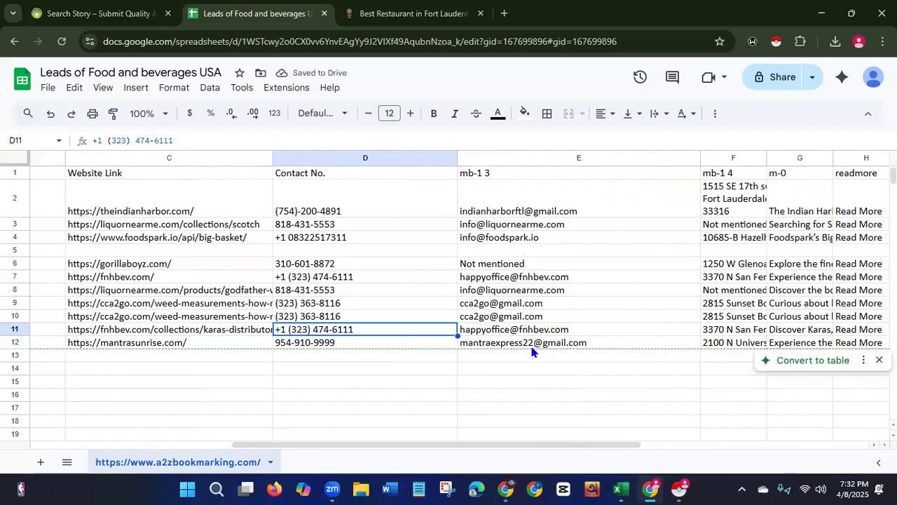
left_click(504, 172)
double_click(506, 173)
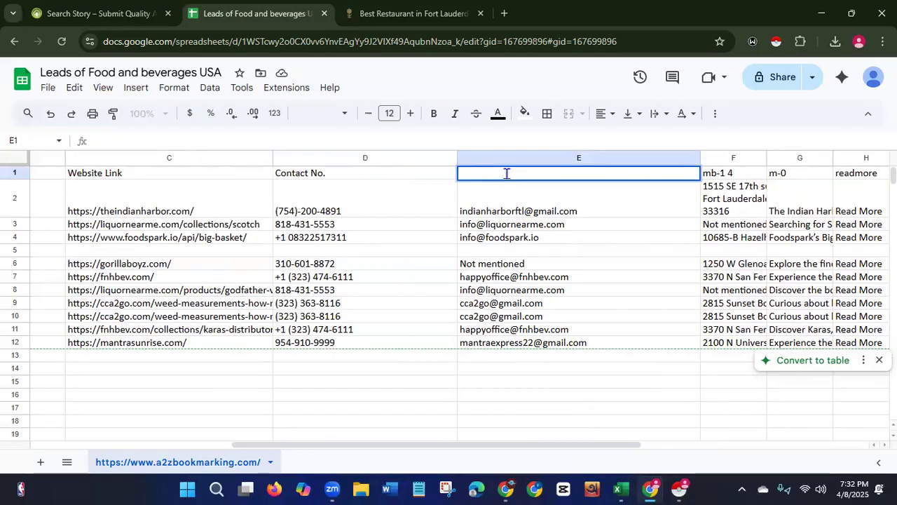
type("Email ID")
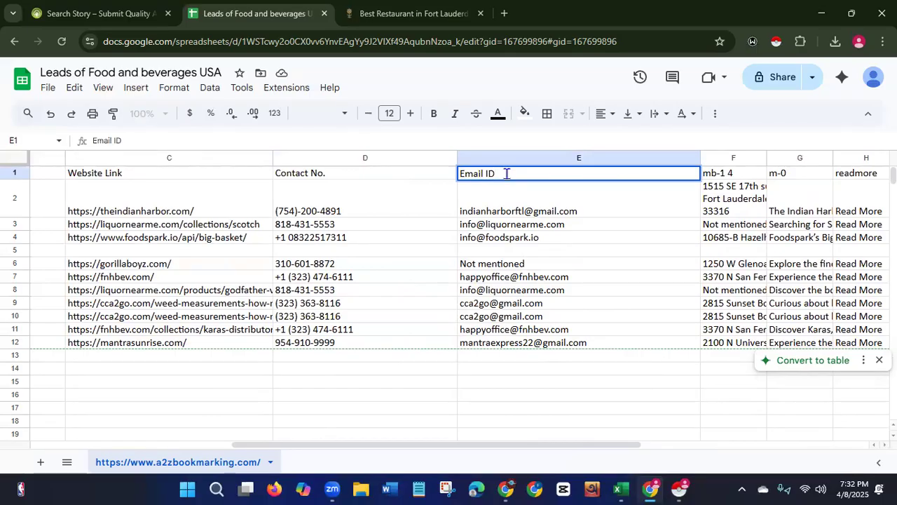
Widen the mb-1 4 column and rename its header to Address.
left_click_drag(419, 445, 526, 449)
left_click(386, 343)
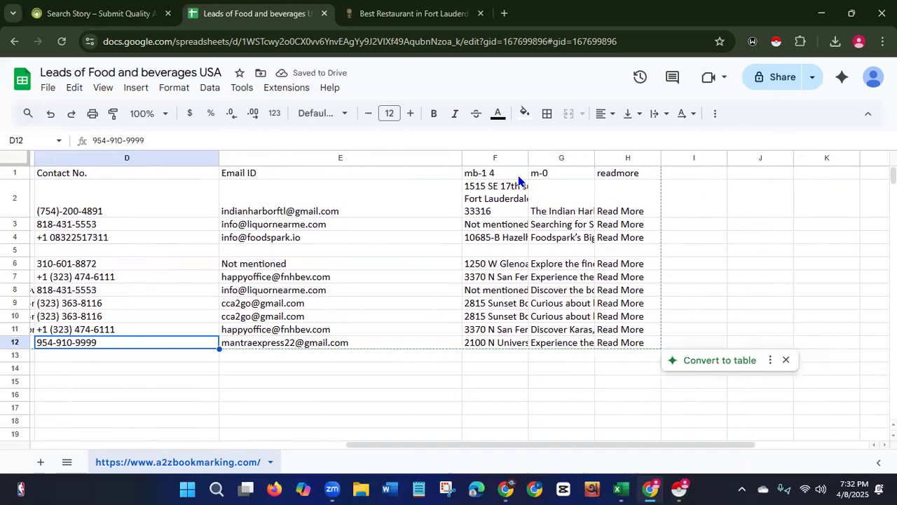
left_click_drag(528, 157, 756, 149)
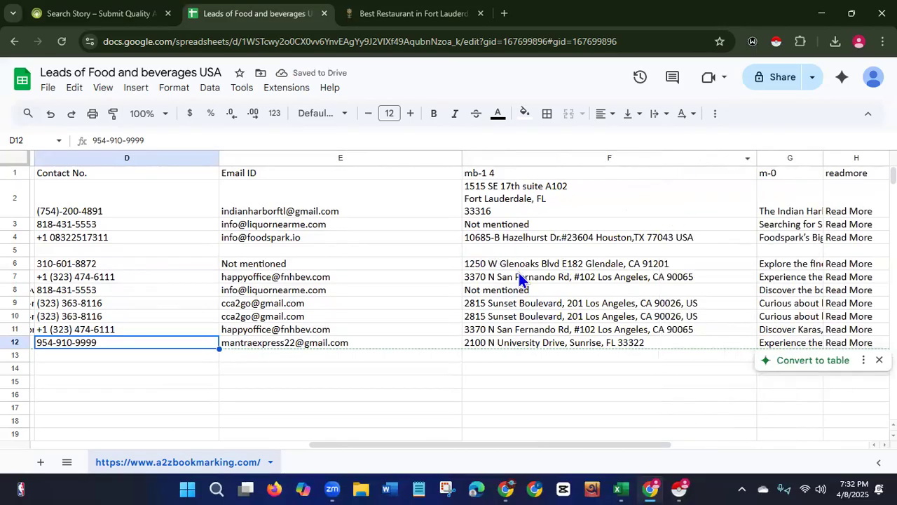
double_click(558, 172)
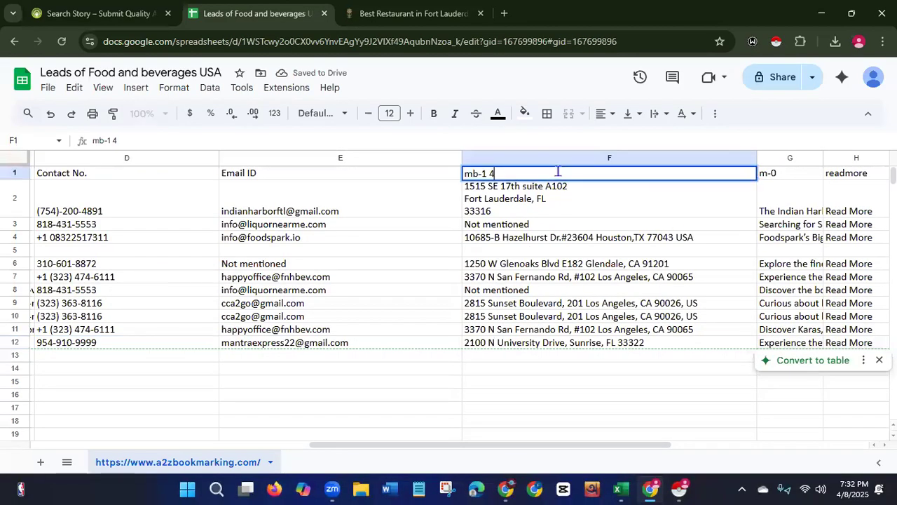
key("BackSpace")
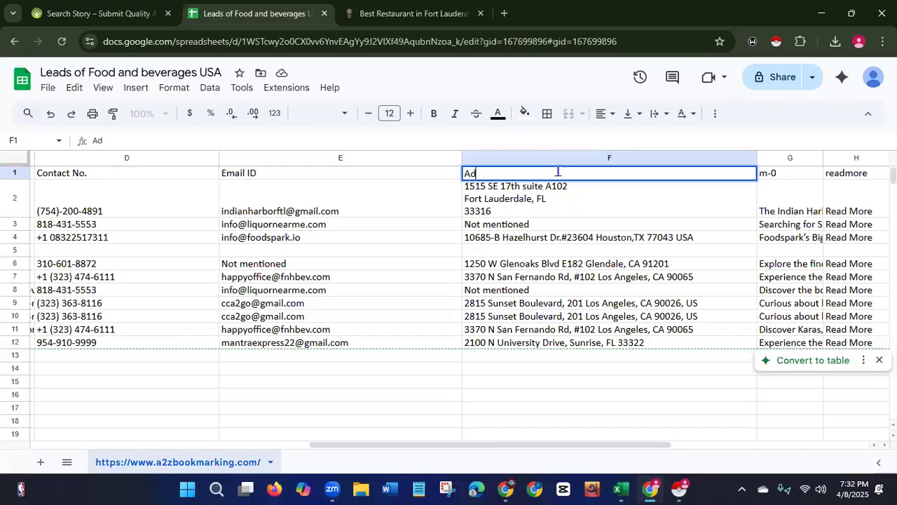
type("Address")
left_click(410, 347)
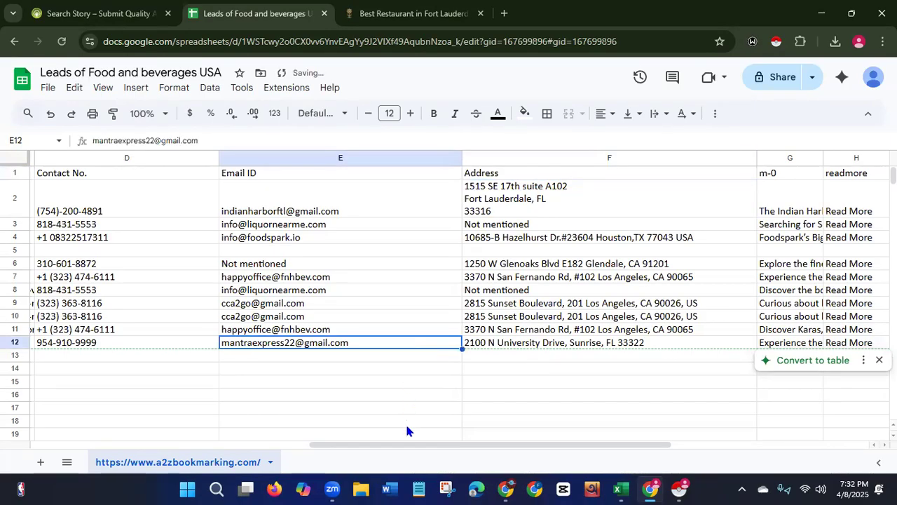
Delete the m-0 description column.
left_click_drag(407, 445, 533, 444)
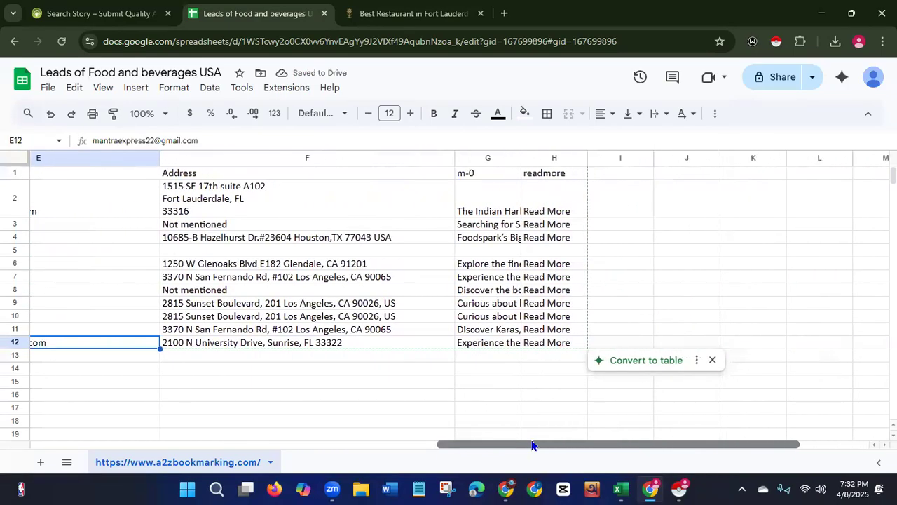
left_click_drag(519, 158, 680, 158)
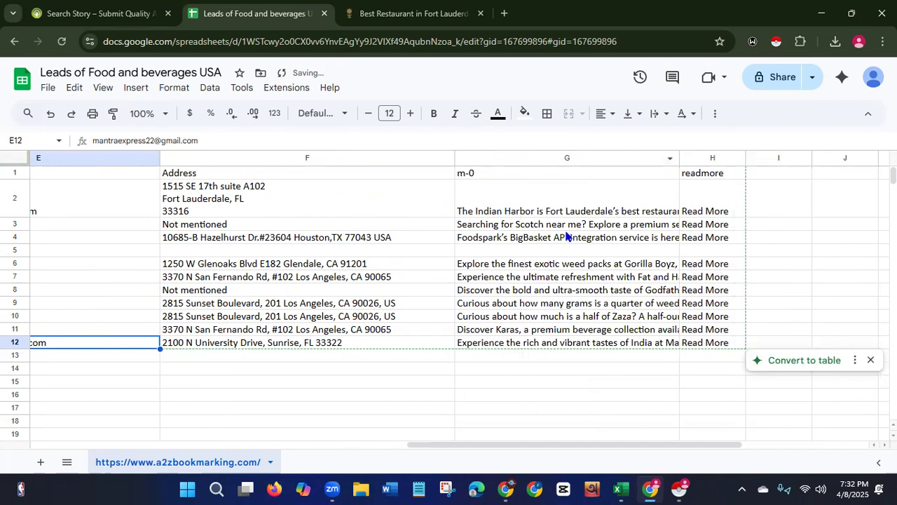
left_click(565, 158)
right_click(564, 156)
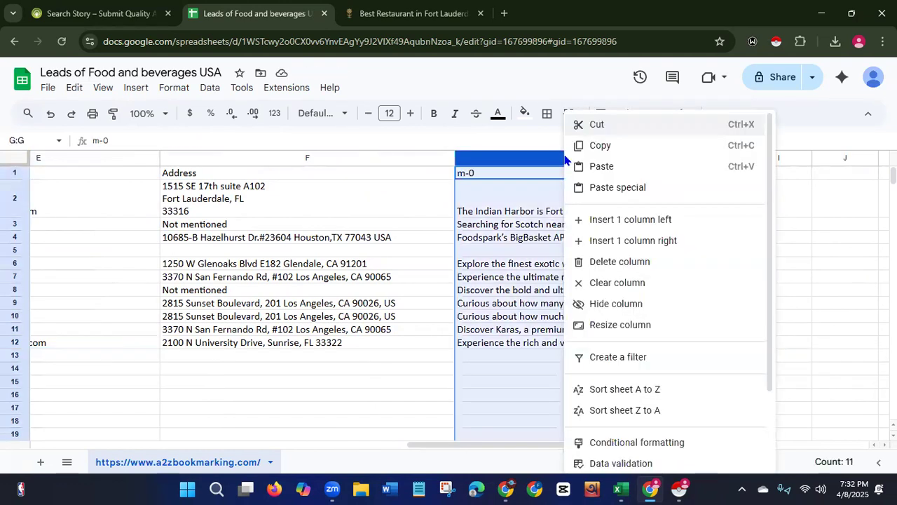
left_click(604, 264)
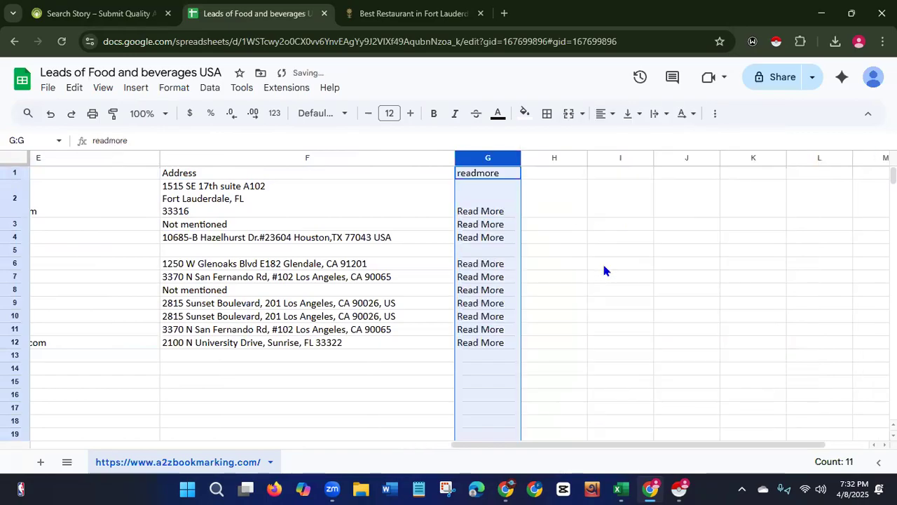
Delete the readmore column.
right_click(478, 160)
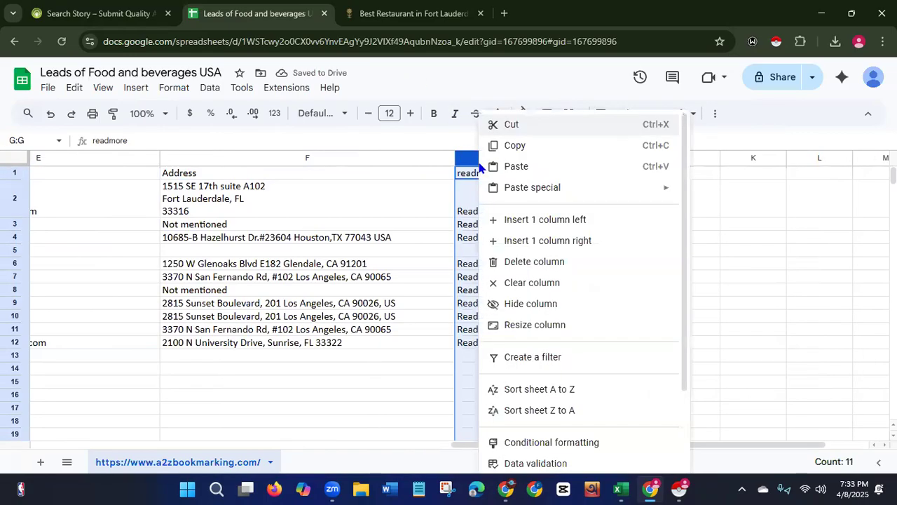
left_click(525, 265)
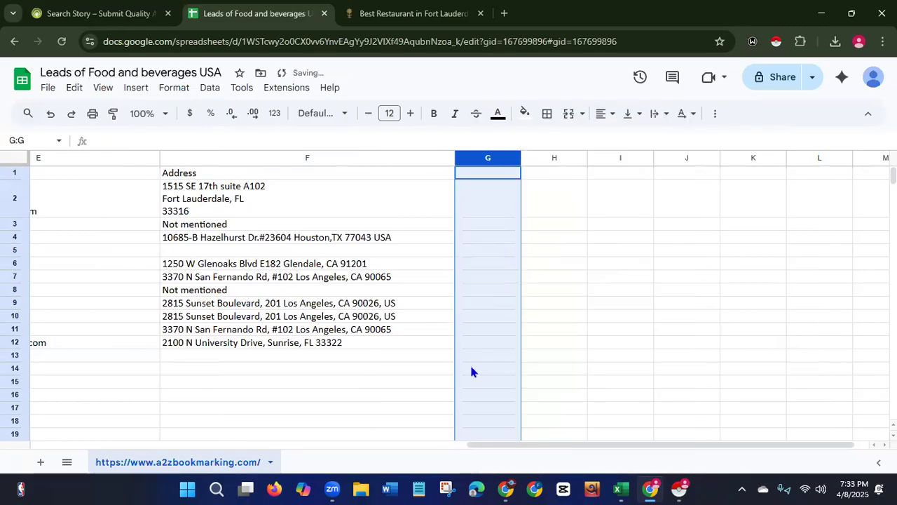
left_click(568, 401)
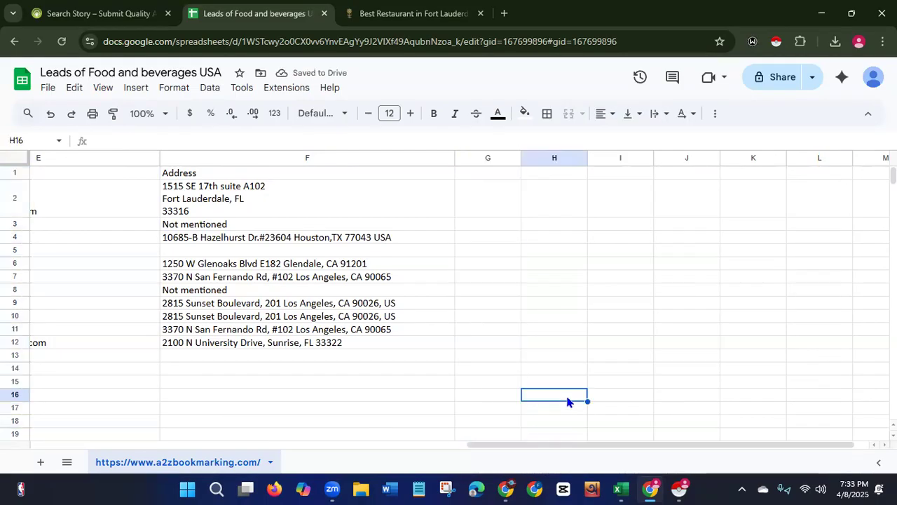
Select the header row and set its font size to 18.
scroll(491, 451, "left", 10)
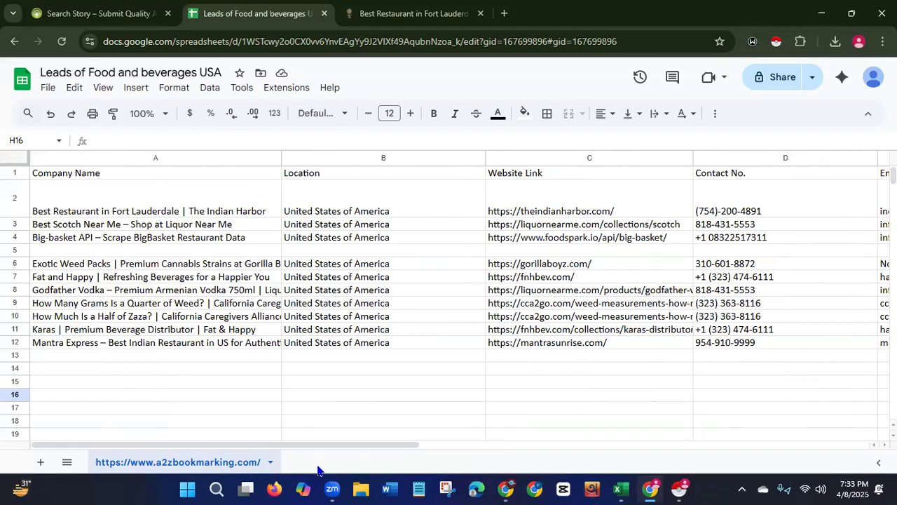
mouse_move(331, 446)
left_mouse_down()
mouse_move(584, 453)
mouse_move(335, 448)
left_mouse_up()
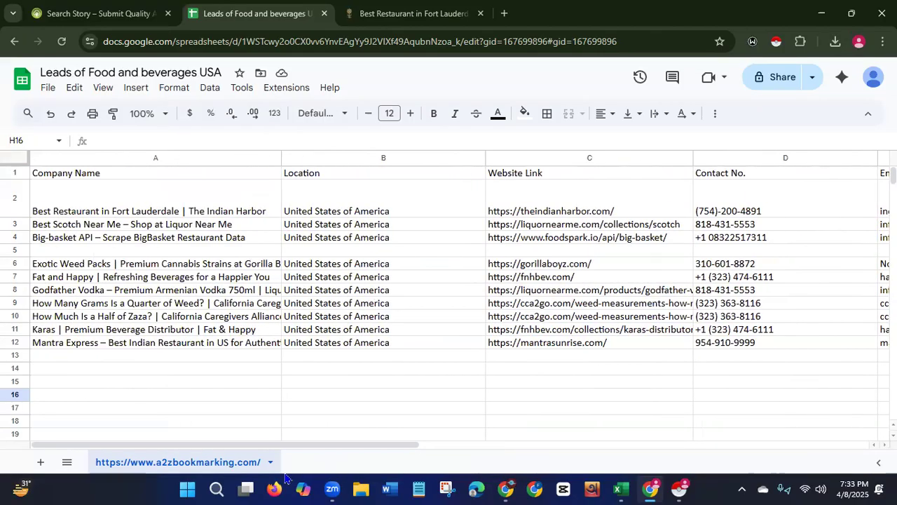
left_click(15, 173)
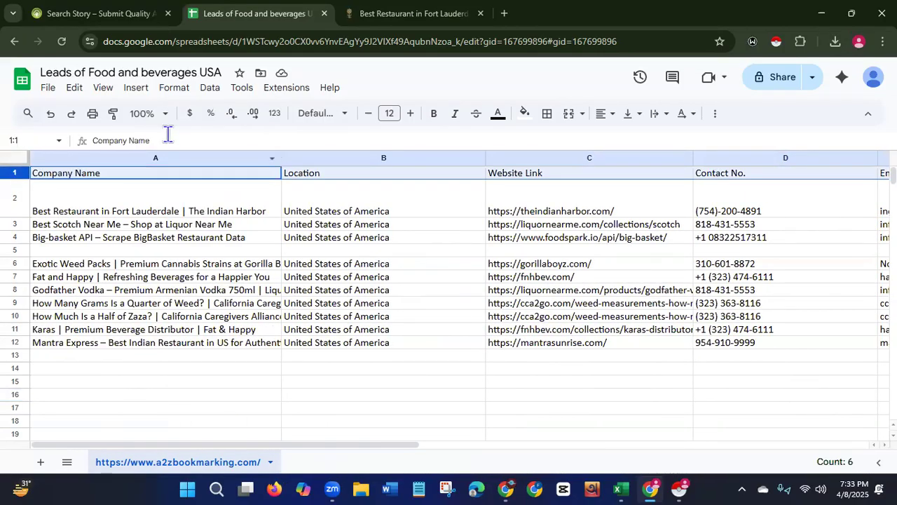
left_click(389, 112)
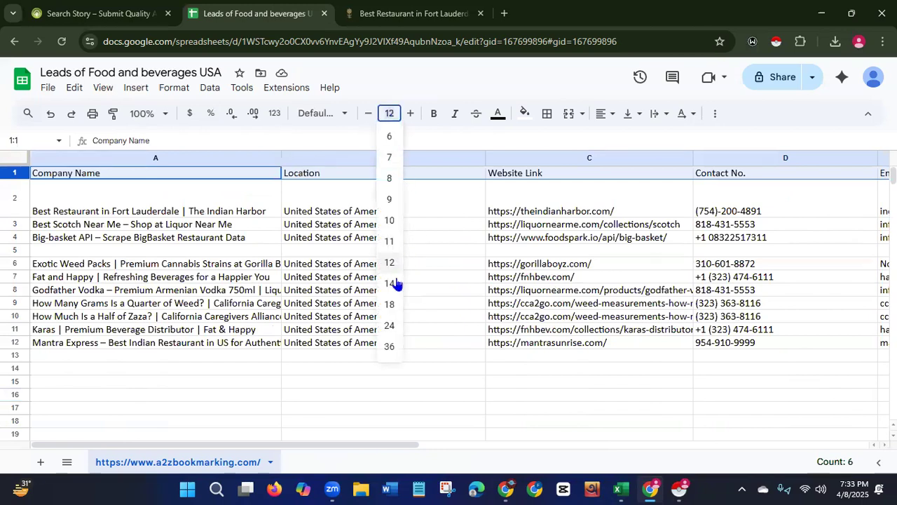
left_click(390, 305)
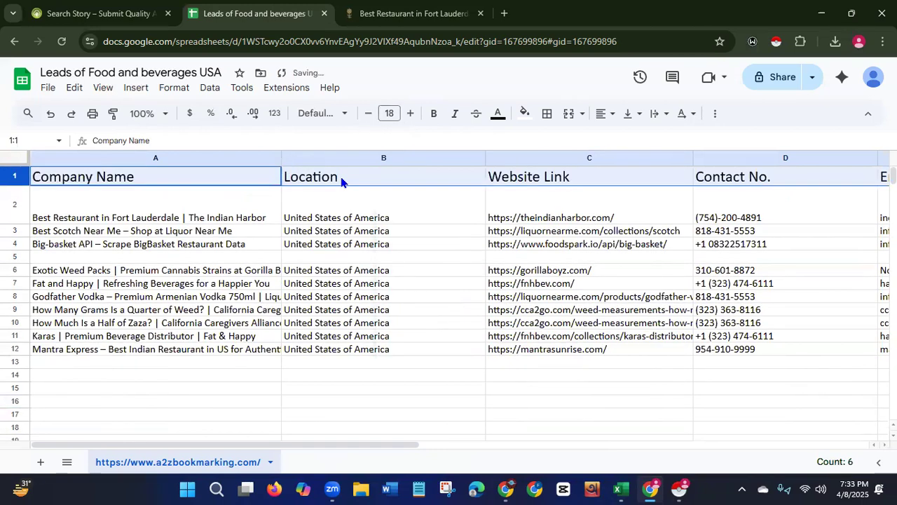
Make the header row bold and fill it with yellow.
left_click(434, 113)
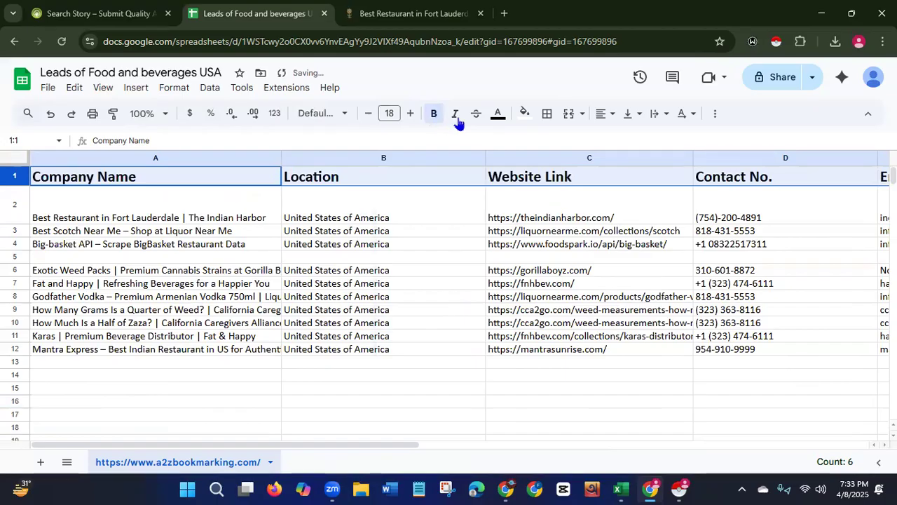
left_click(524, 114)
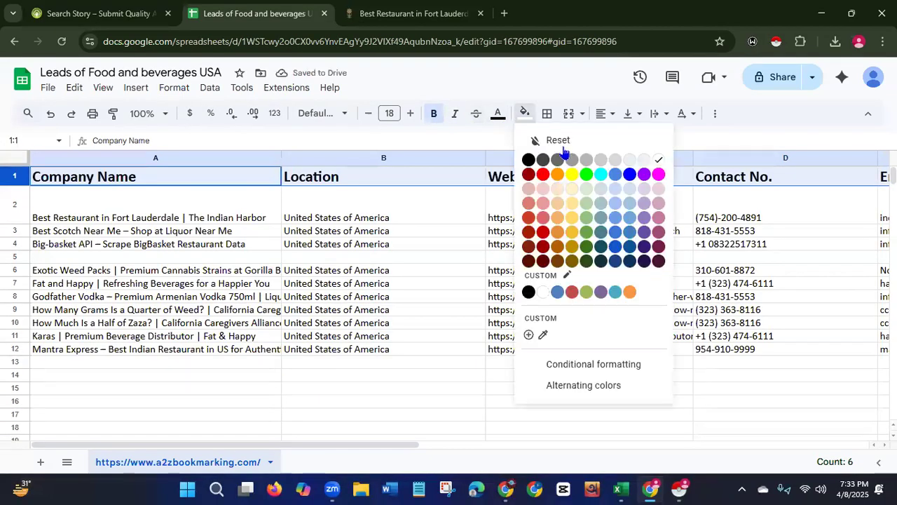
left_click(571, 174)
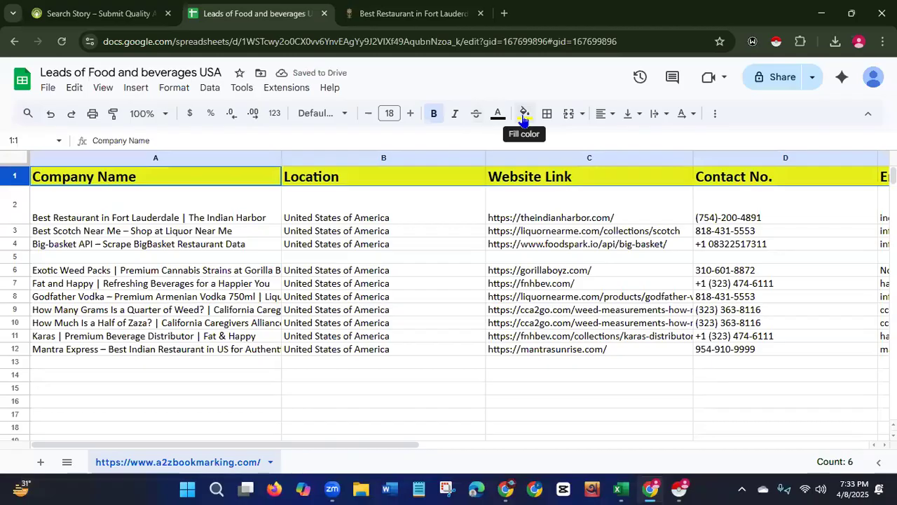
Center-align the header row text.
left_click(603, 115)
left_click(627, 138)
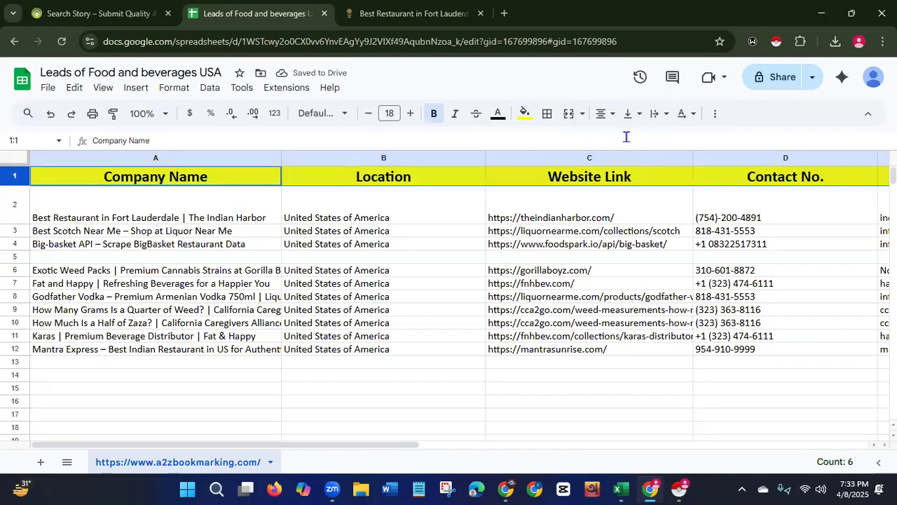
left_click(294, 399)
Widen the Company Name column so the full titles fit.
left_click_drag(304, 446, 280, 459)
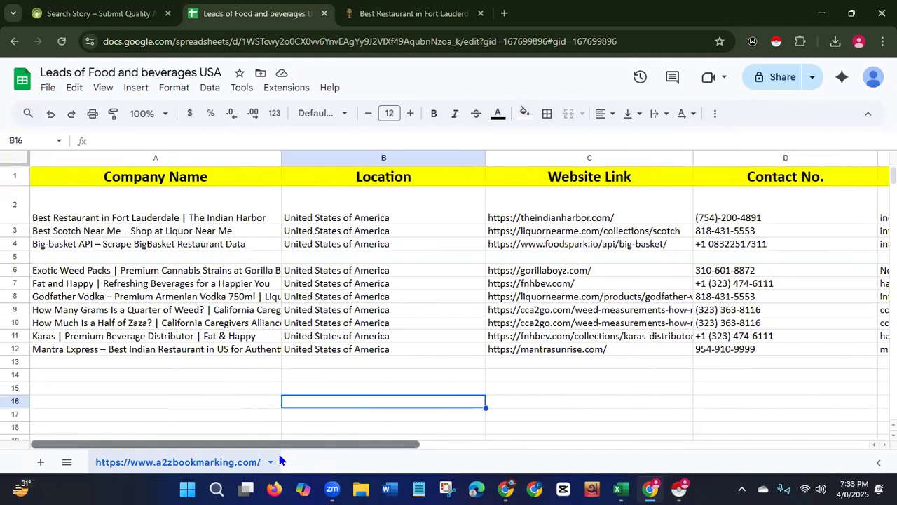
left_click_drag(282, 158, 360, 159)
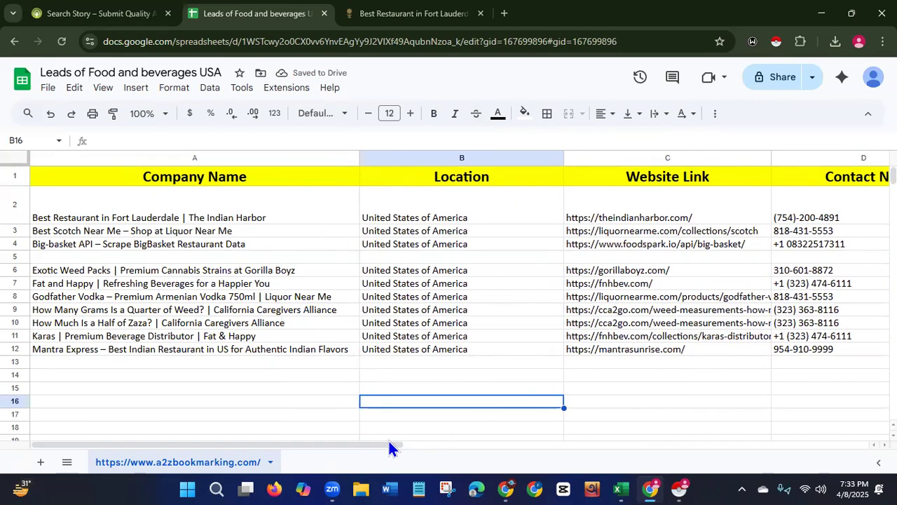
left_click_drag(387, 445, 540, 460)
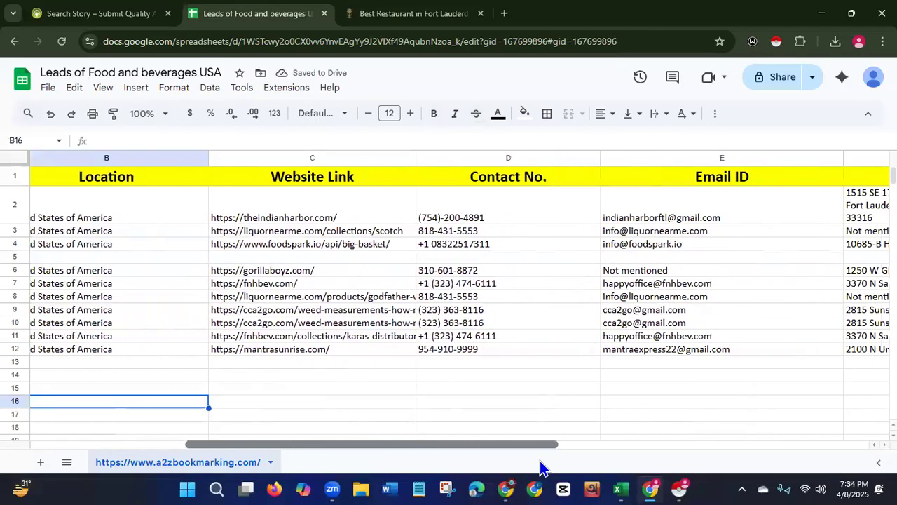
Widen the Website Link column so the full URLs fit.
left_click_drag(415, 157, 494, 160)
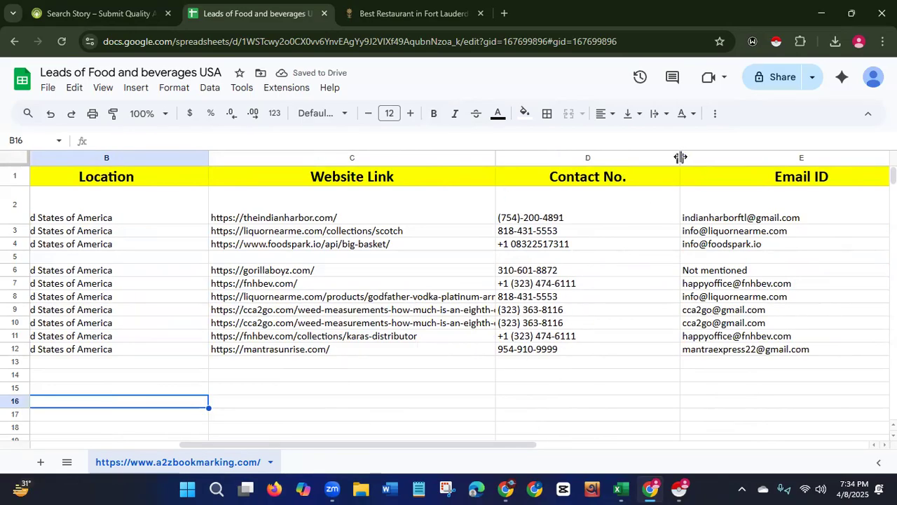
left_click_drag(495, 159, 549, 157)
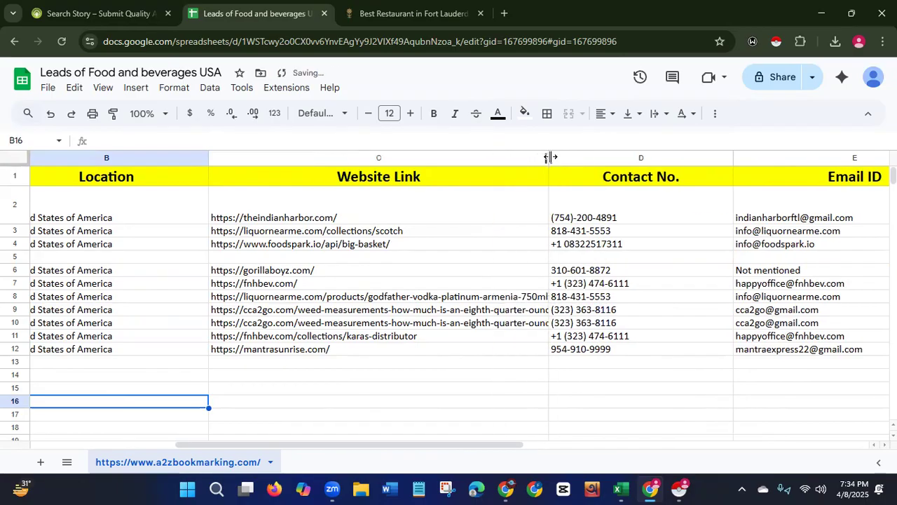
Move the Address column so it sits right after the Location column.
left_click_drag(425, 445, 532, 464)
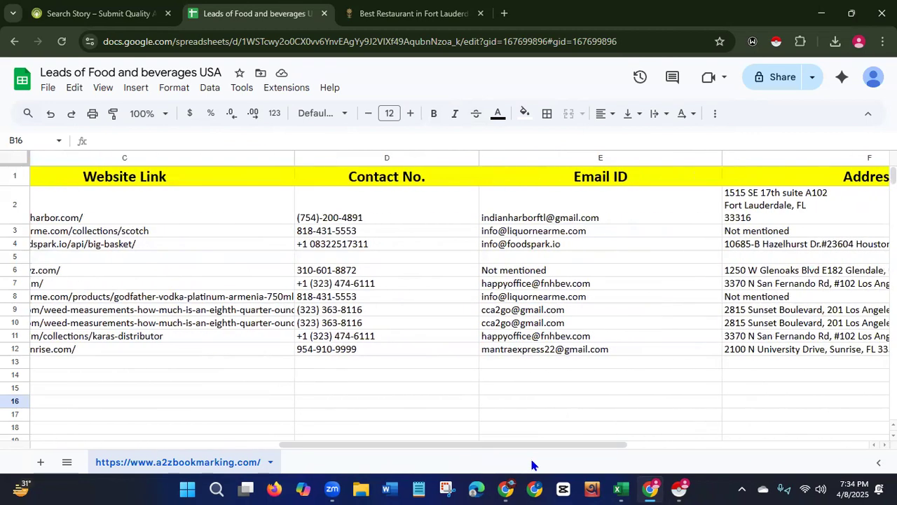
left_click(821, 156)
left_click_drag(819, 155, 337, 144)
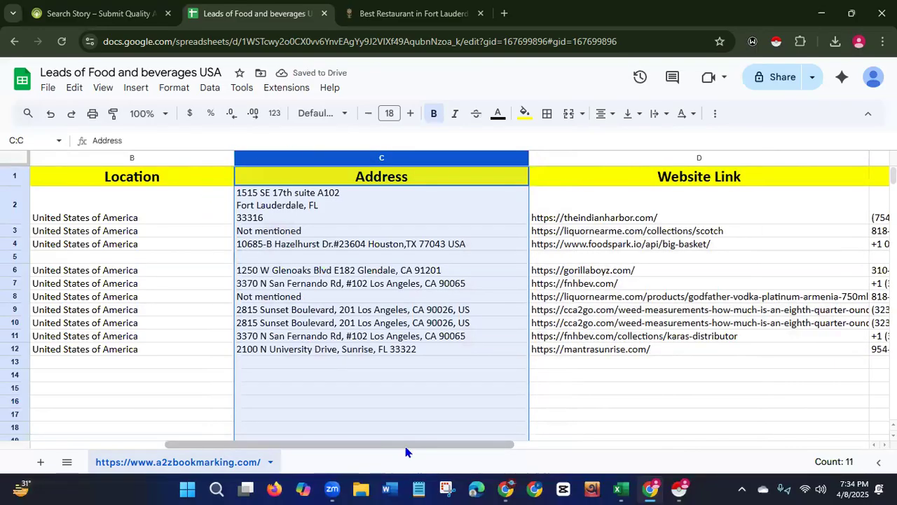
Move the Website Link column so it follows the Email ID column.
left_click(556, 415)
left_click_drag(505, 445, 723, 421)
left_click(214, 161)
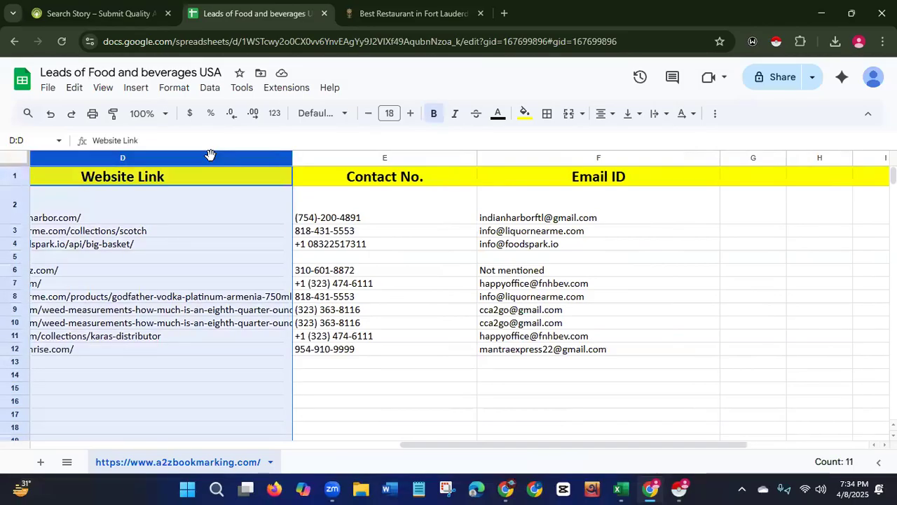
left_click_drag(215, 160, 685, 173)
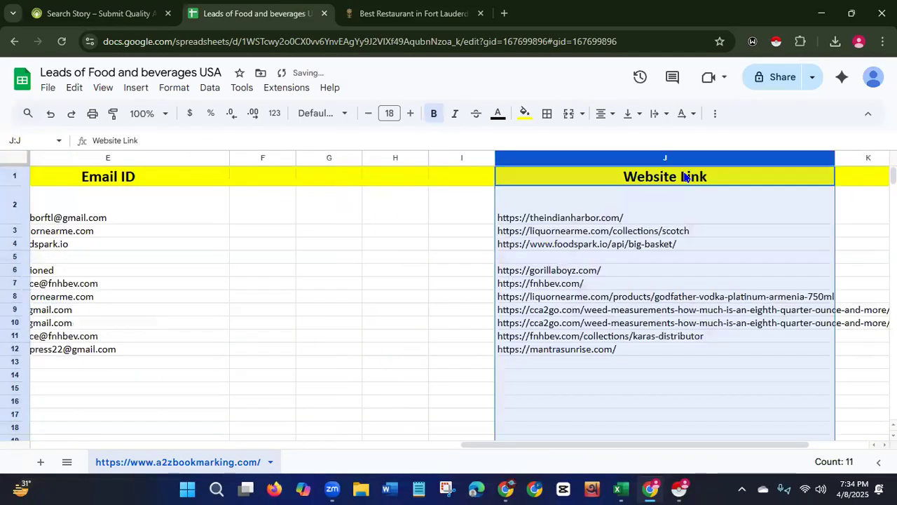
left_click_drag(629, 163, 311, 150)
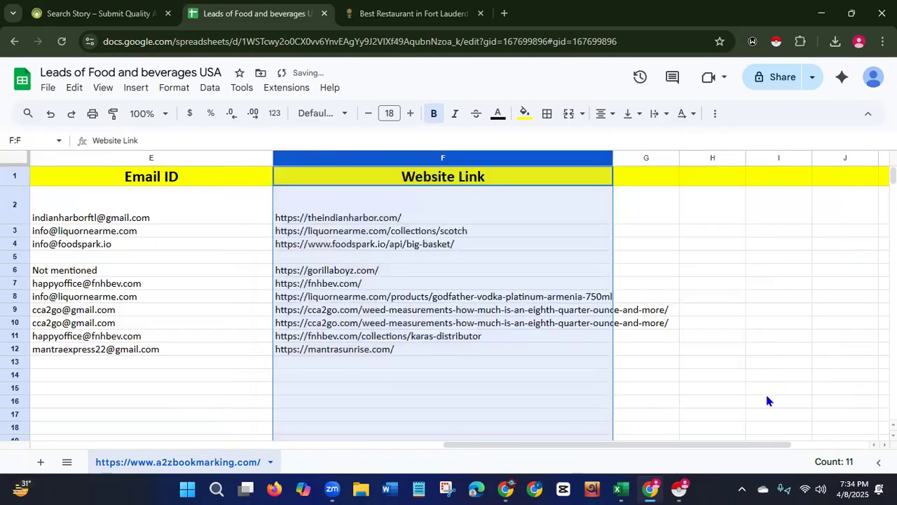
Widen the relocated Website Link column to fit the longer URLs.
left_click(793, 379)
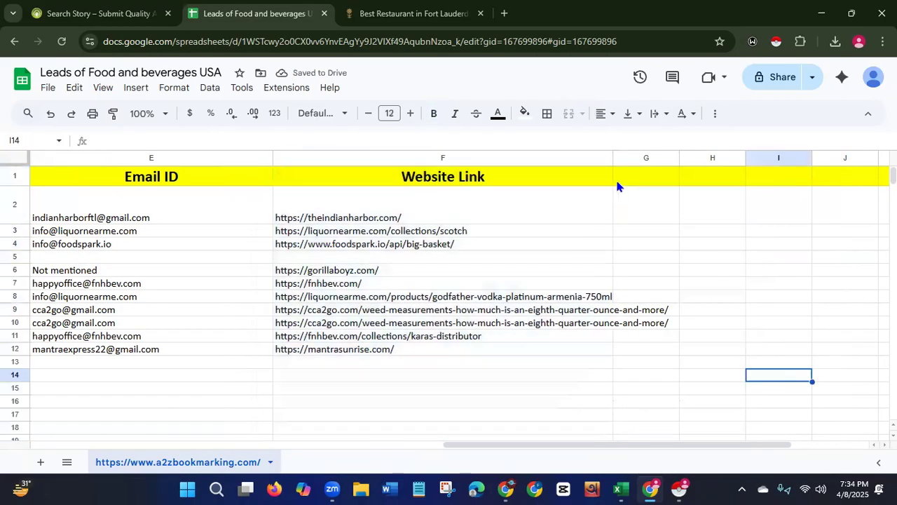
left_click_drag(613, 154, 745, 152)
left_click_drag(436, 443, 16, 397)
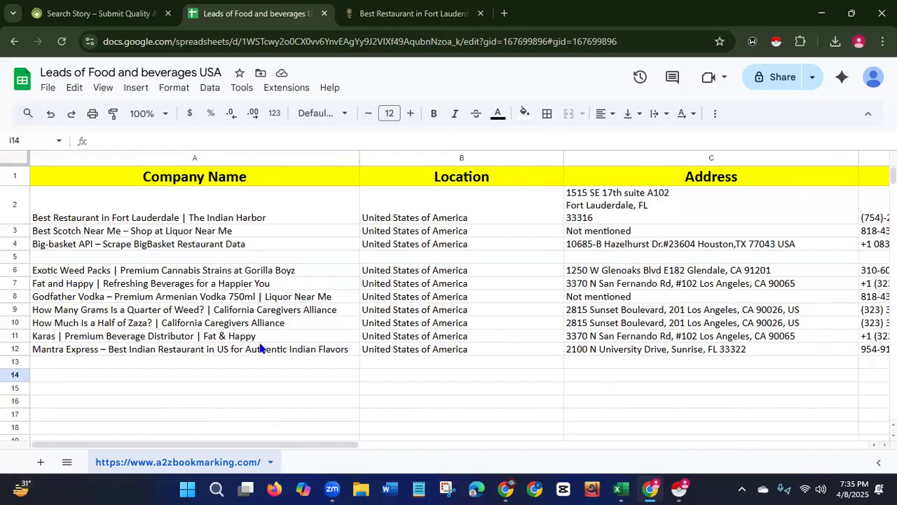
Review the category list on the a2zbookmarking story search page, then return to the sheet.
left_click(84, 13)
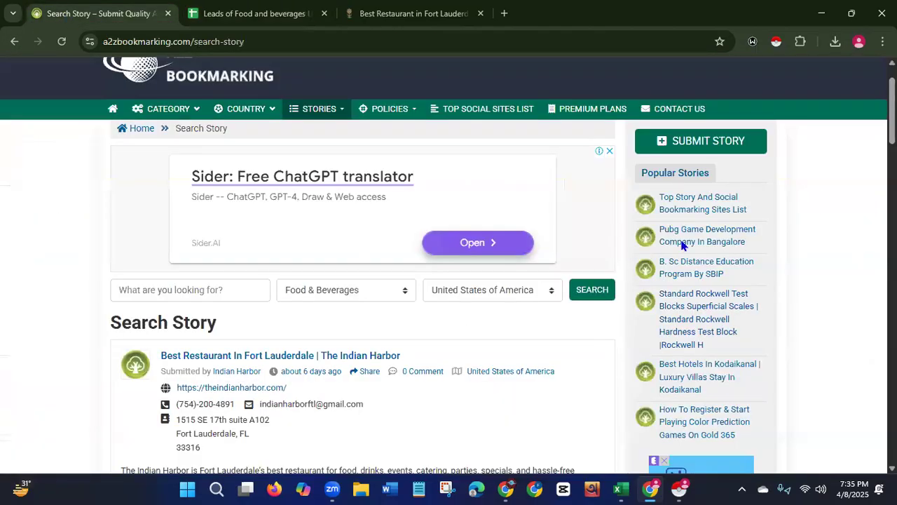
left_click(400, 291)
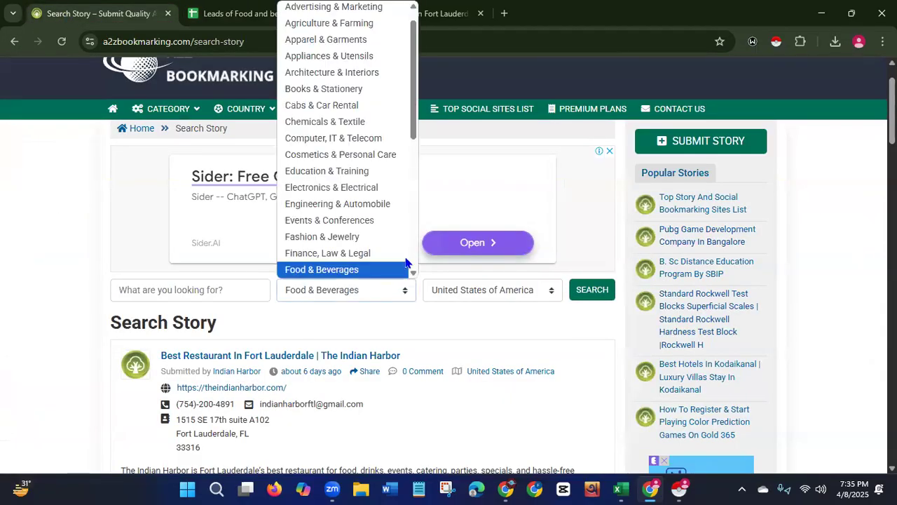
scroll(418, 84, "up", 1)
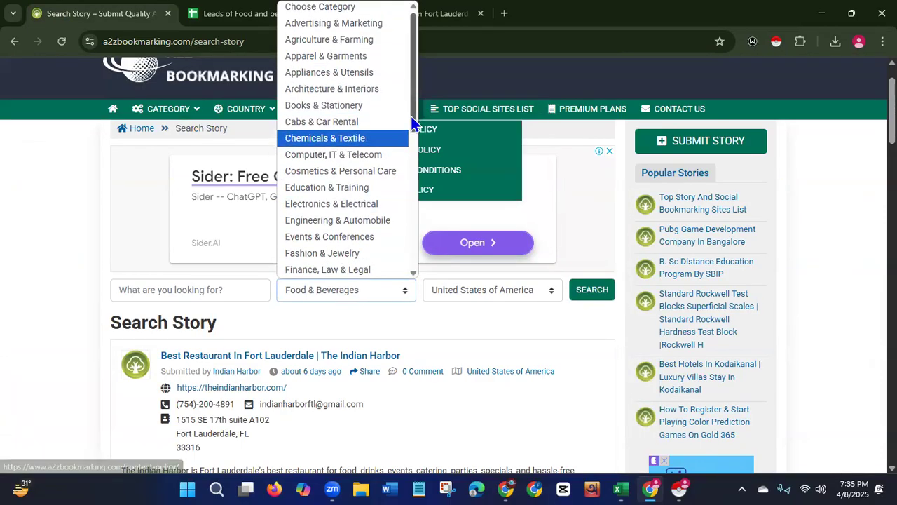
left_click_drag(411, 117, 400, 273)
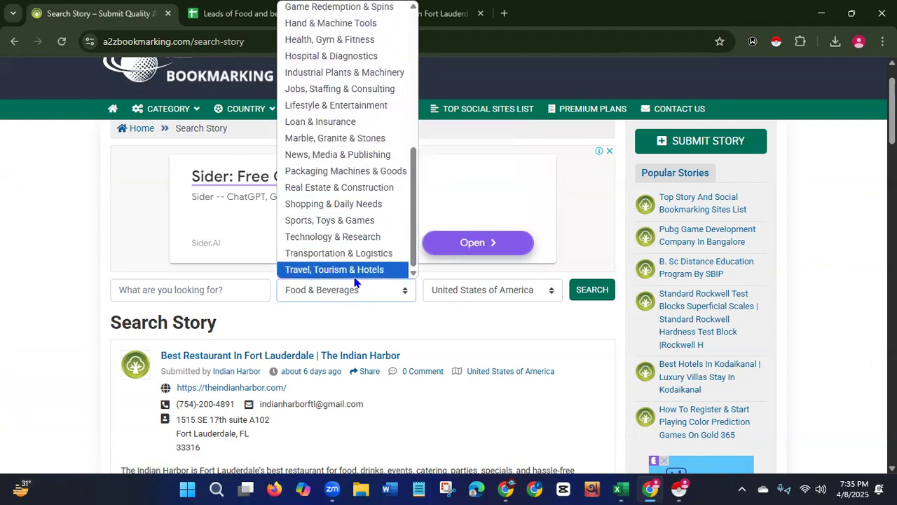
left_click(41, 253)
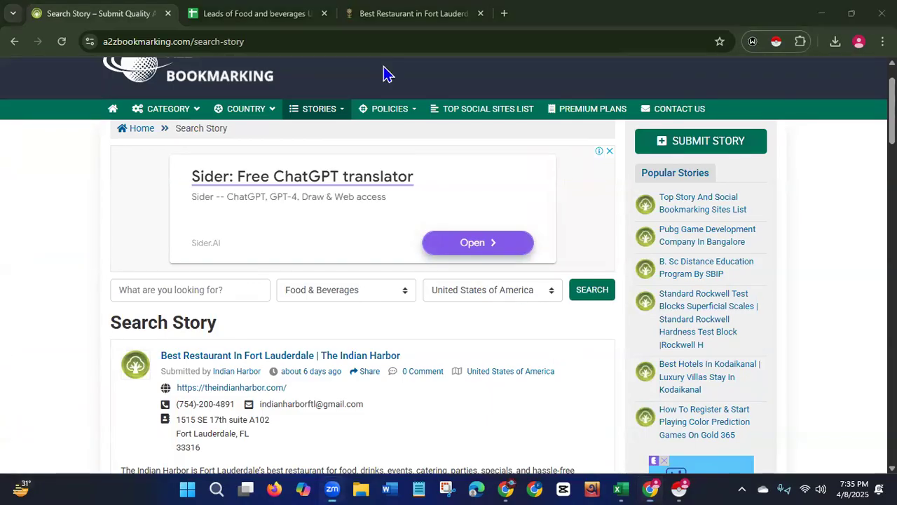
left_click(269, 18)
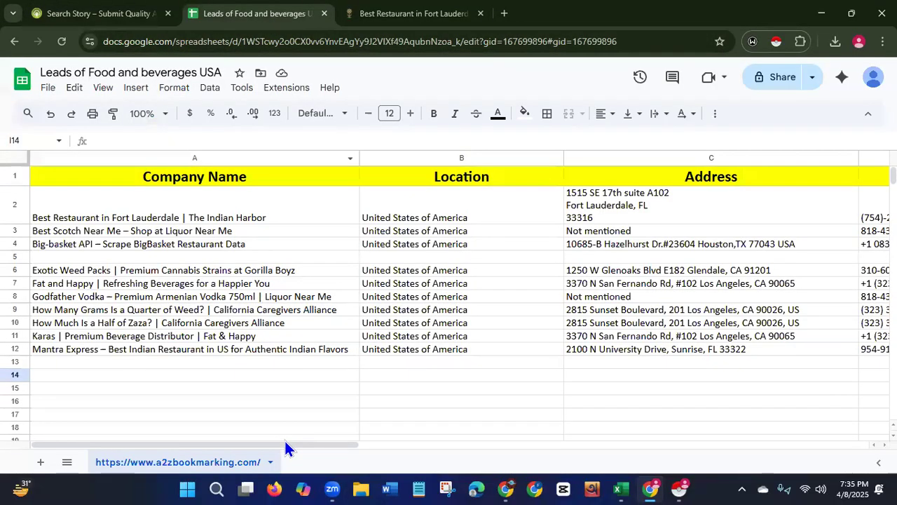
Copy the Gorilla Boyz website link from the Website Link column.
left_click_drag(286, 443, 535, 444)
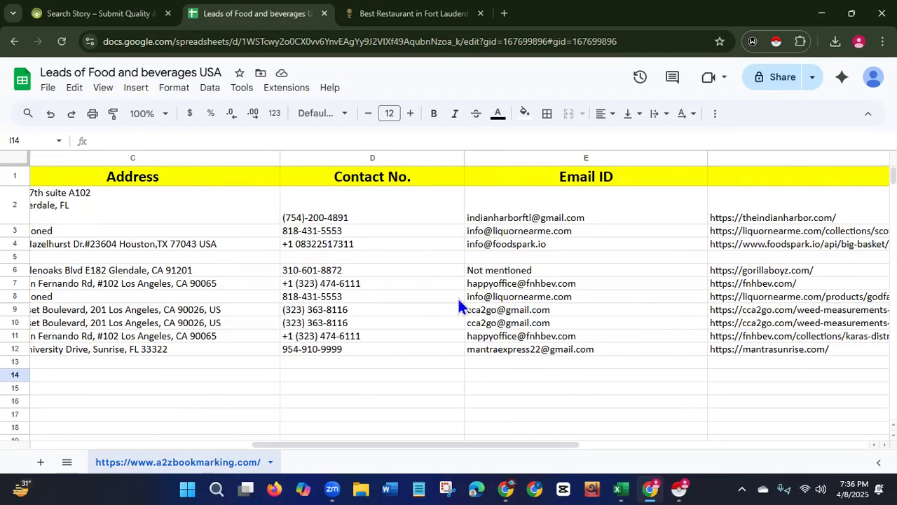
left_click(529, 270)
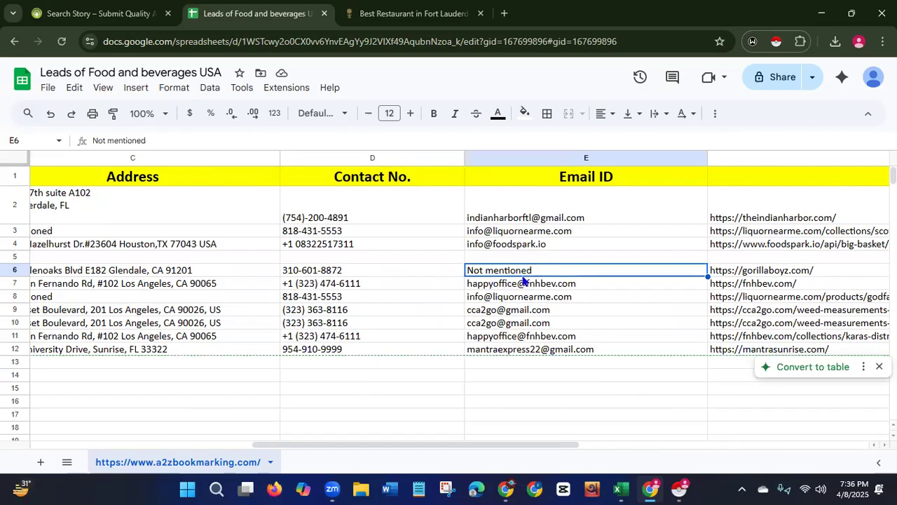
left_click_drag(432, 449, 160, 449)
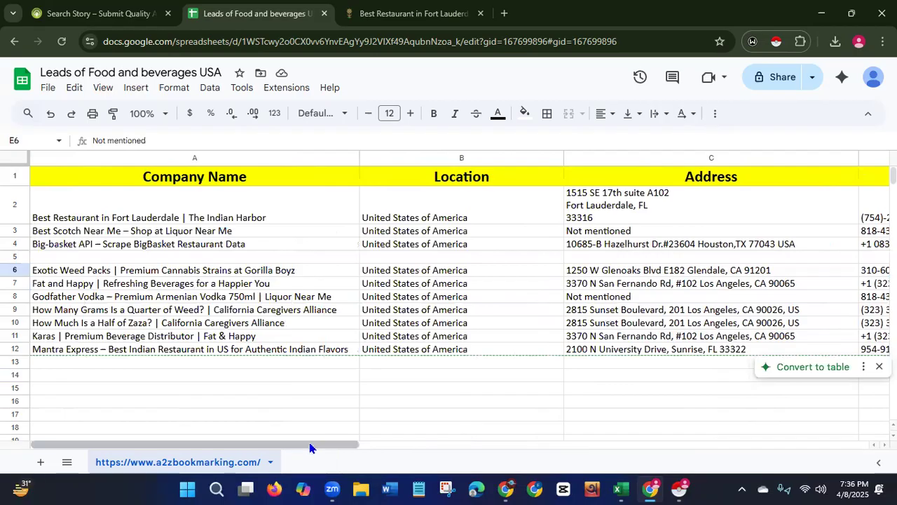
left_click_drag(310, 448, 492, 455)
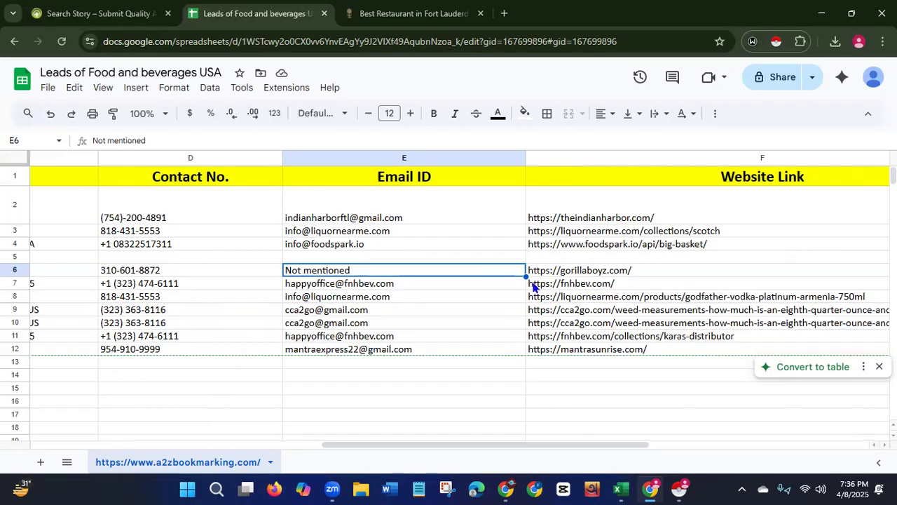
left_click(598, 271)
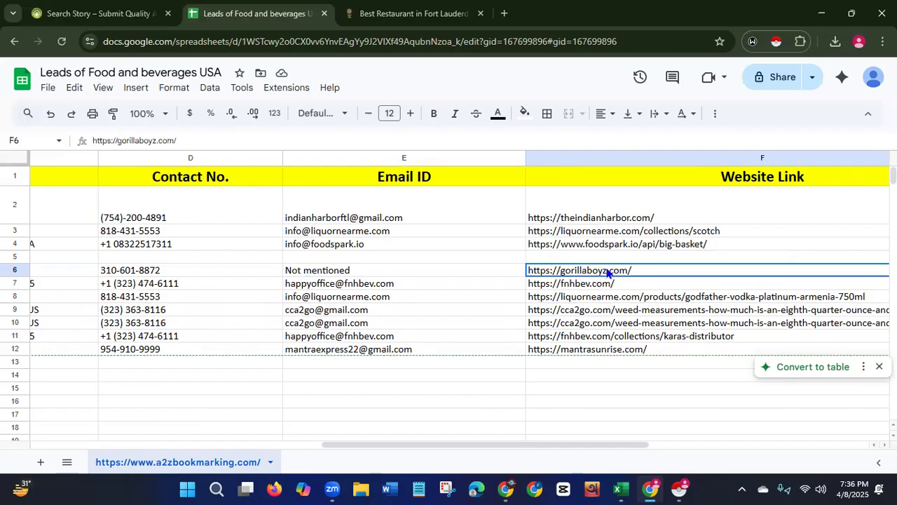
right_click(607, 272)
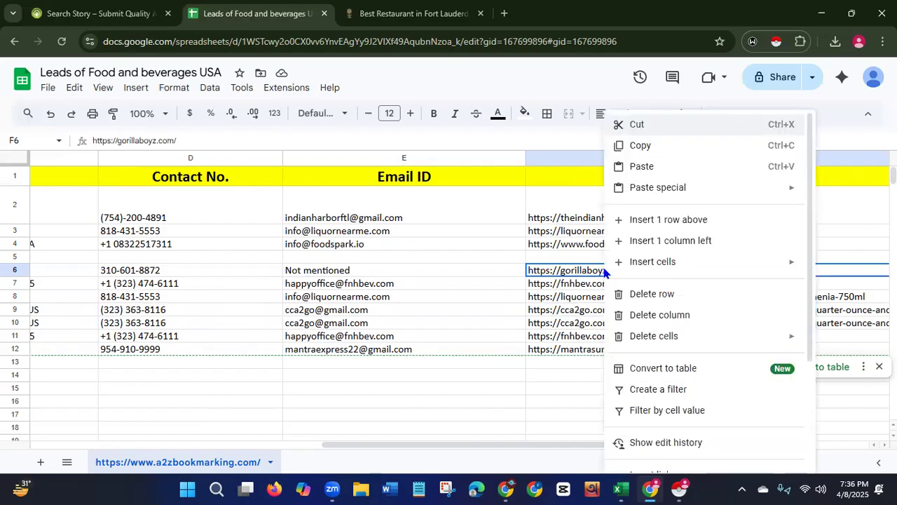
left_click(646, 145)
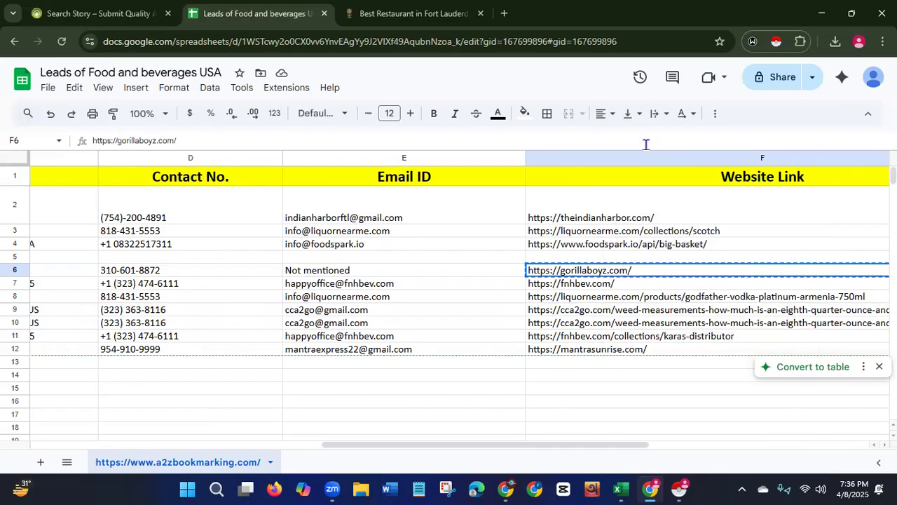
Close the restaurant tab and open the copied Gorilla Boyz link in a new tab.
left_click(505, 14)
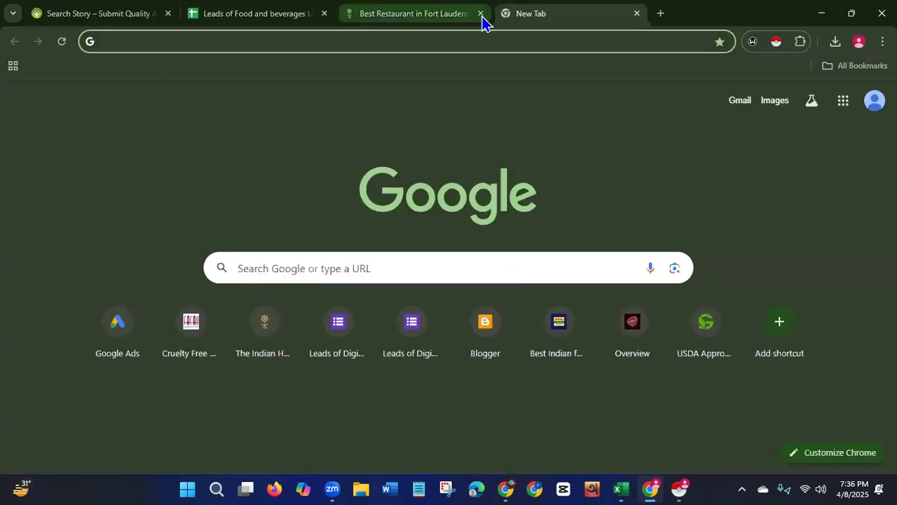
left_click(481, 14)
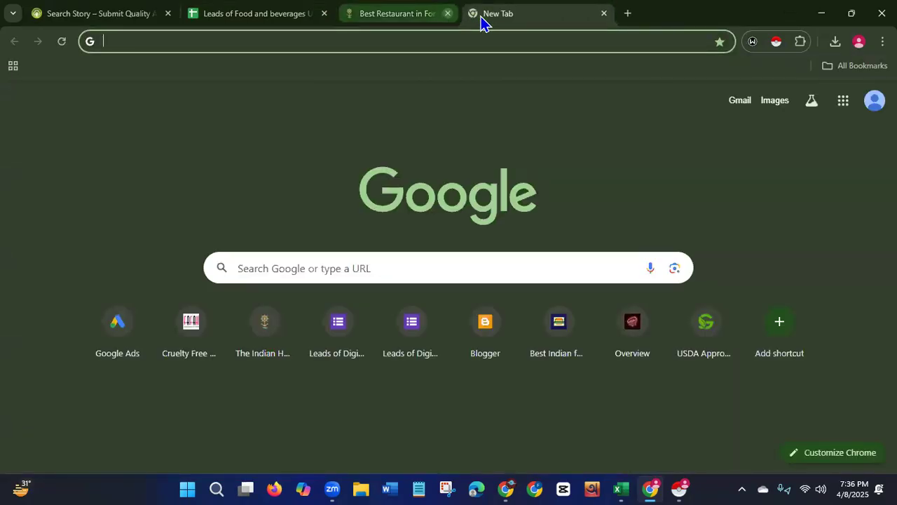
left_click(448, 39)
key("ctrl+v")
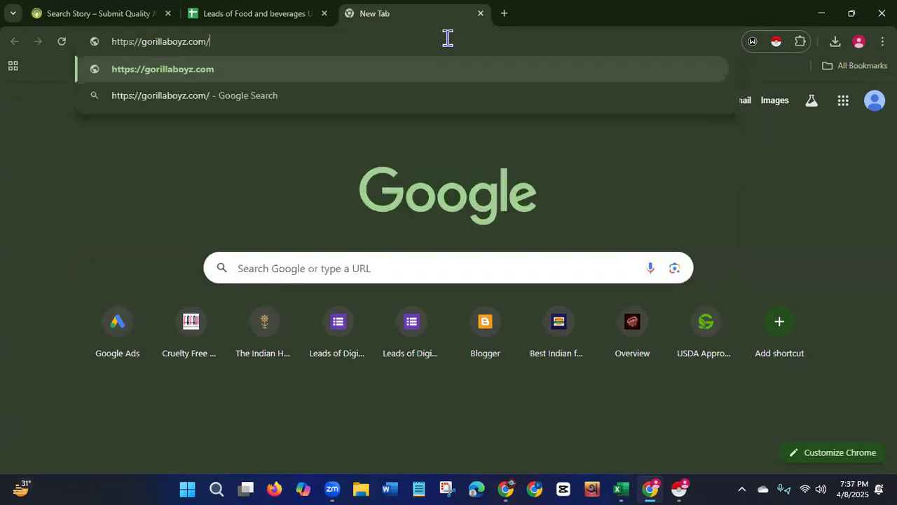
key("Return")
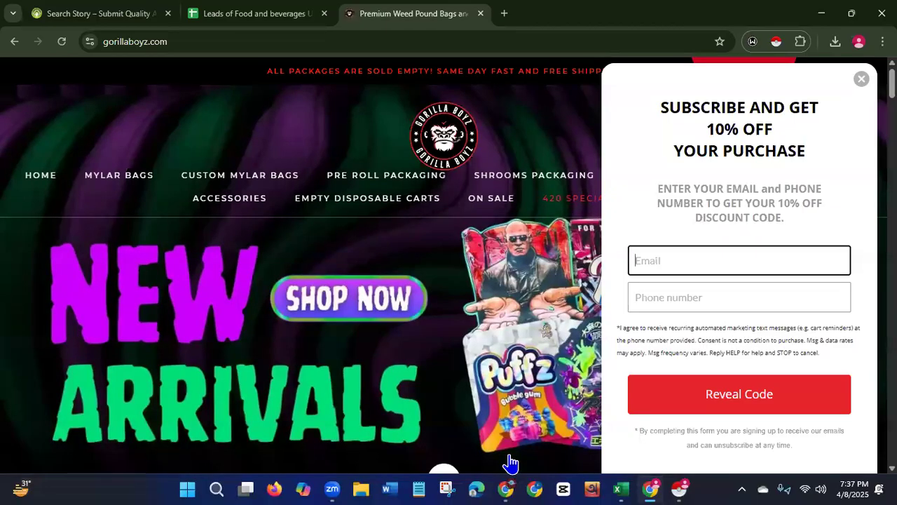
Dismiss the discount popup and scroll through the Gorilla Boyz homepage to its footer.
left_click(861, 80)
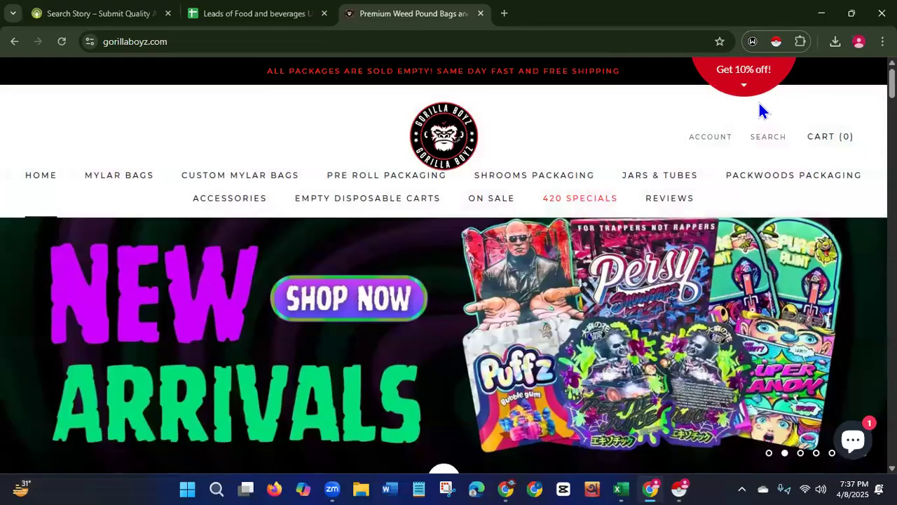
scroll(449, 280, "down", 15)
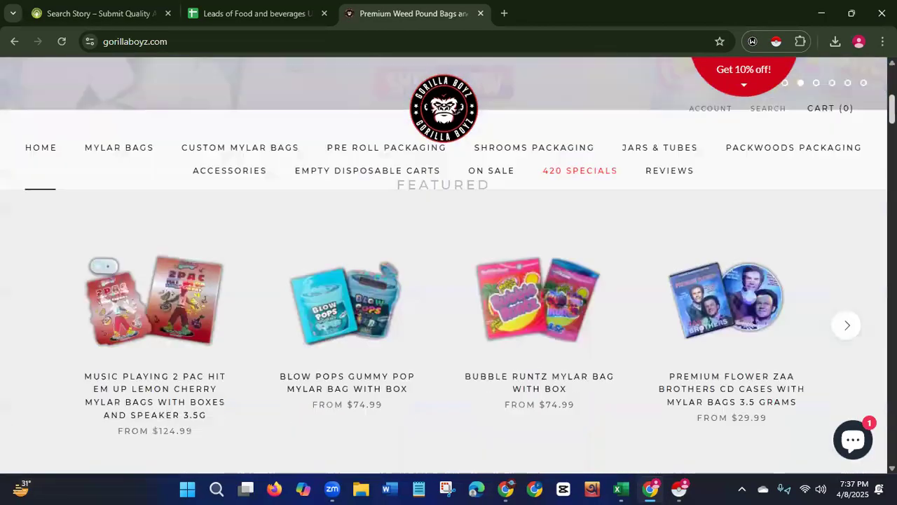
scroll(449, 330, "down", 7)
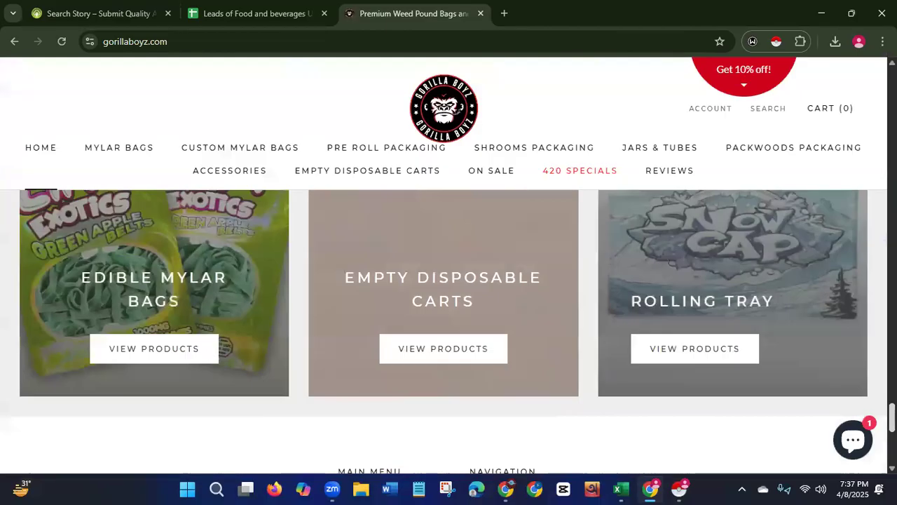
scroll(449, 329, "up", 2)
scroll(449, 330, "up", 1)
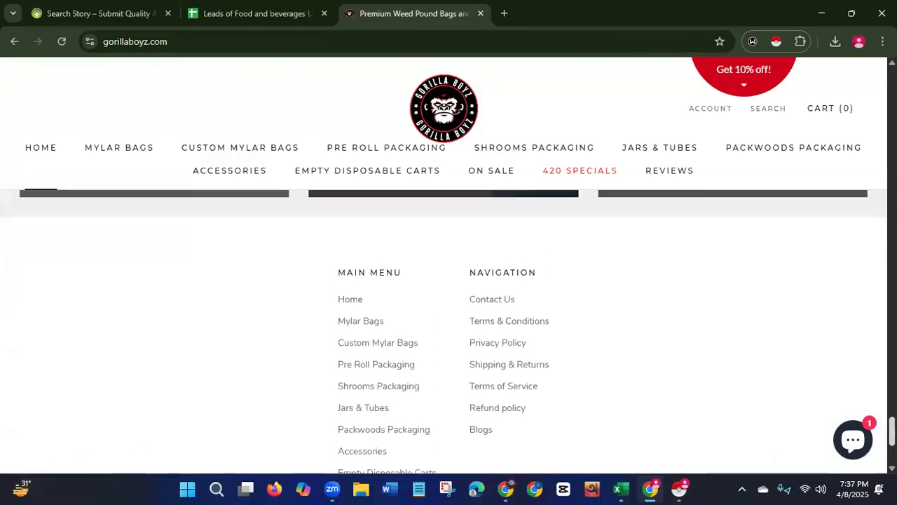
scroll(449, 329, "down", 4)
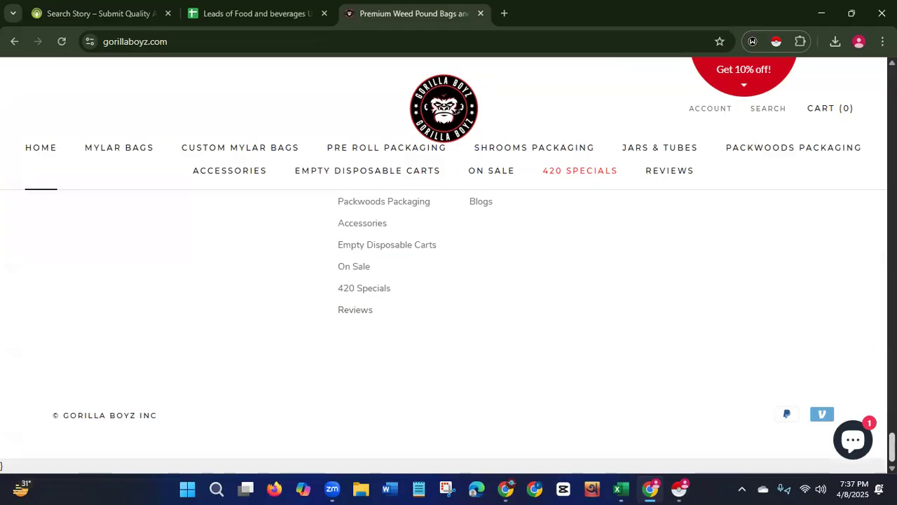
scroll(449, 329, "up", 4)
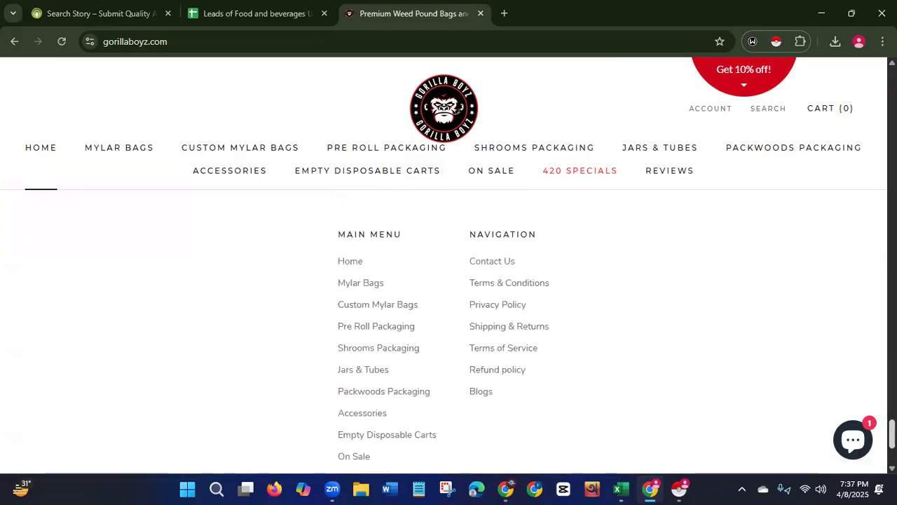
scroll(449, 329, "up", 1)
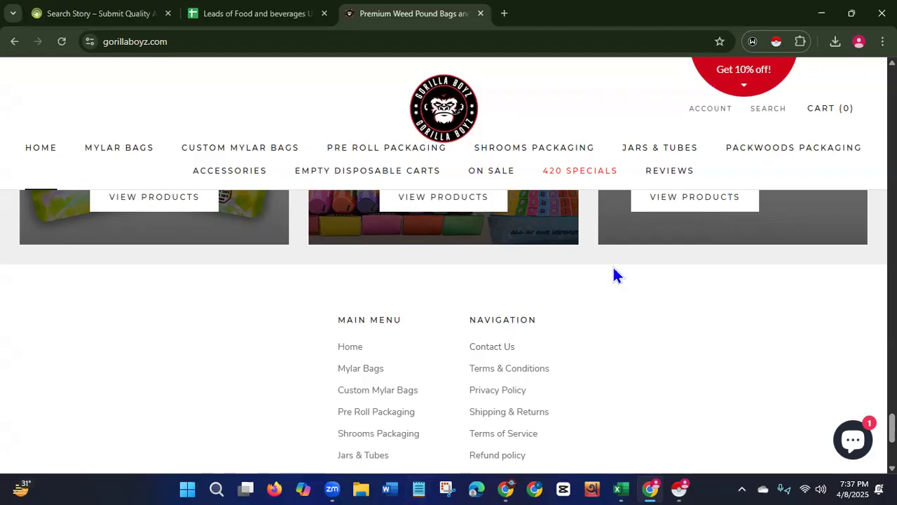
Open the Gorilla Boyz Contact Us page and scroll through its contact details and form.
left_click(491, 353)
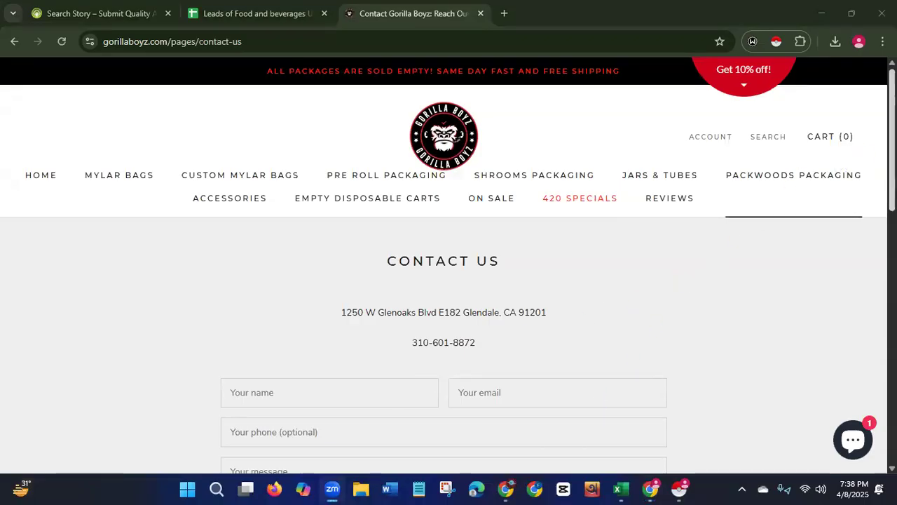
scroll(449, 281, "down", 2)
scroll(865, 334, "down", 5)
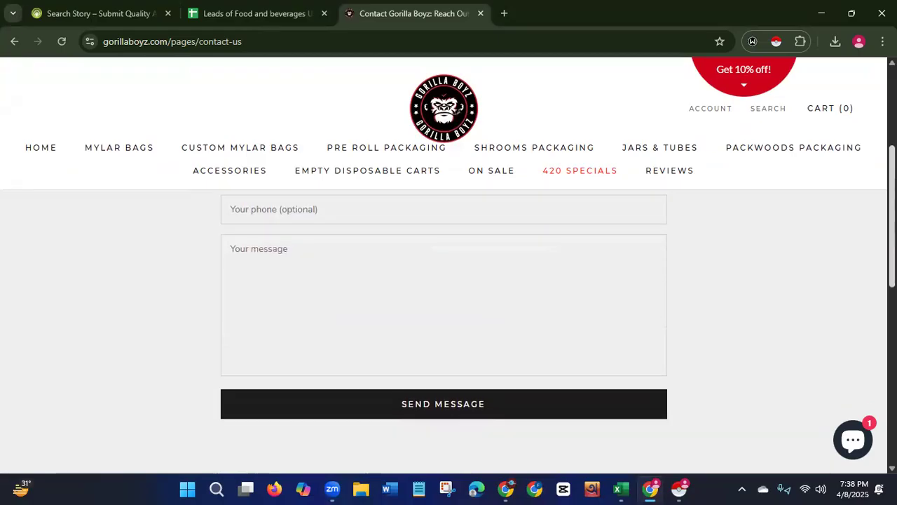
Scroll through the Gorilla Boyz Contact Us page's form and footer links.
scroll(861, 350, "down", 2)
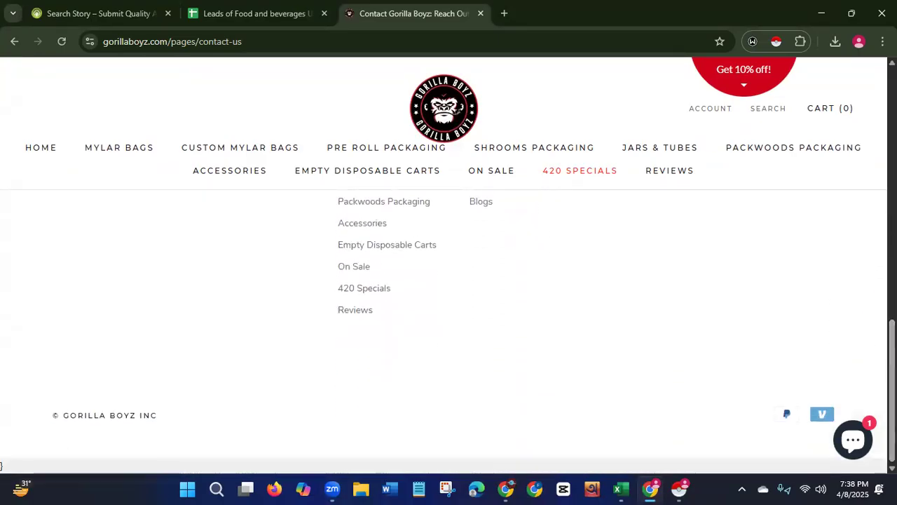
scroll(449, 330, "up", 3)
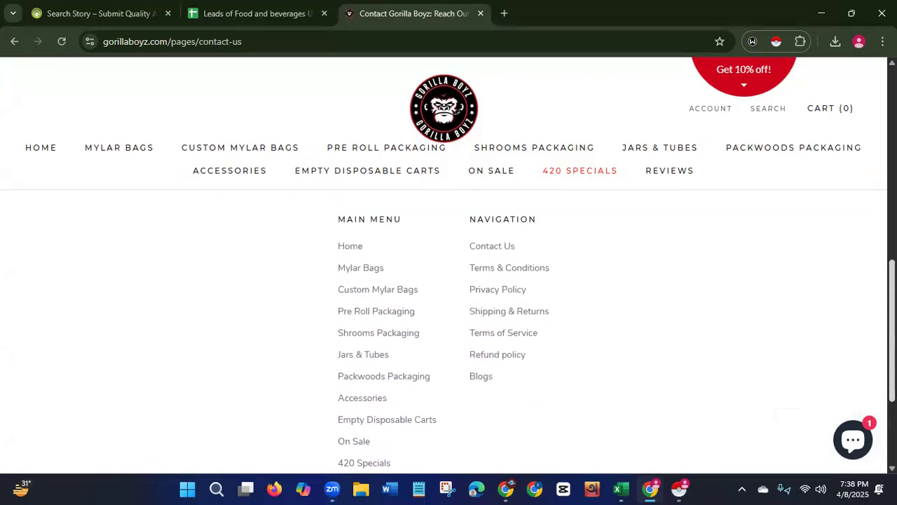
scroll(449, 330, "up", 6)
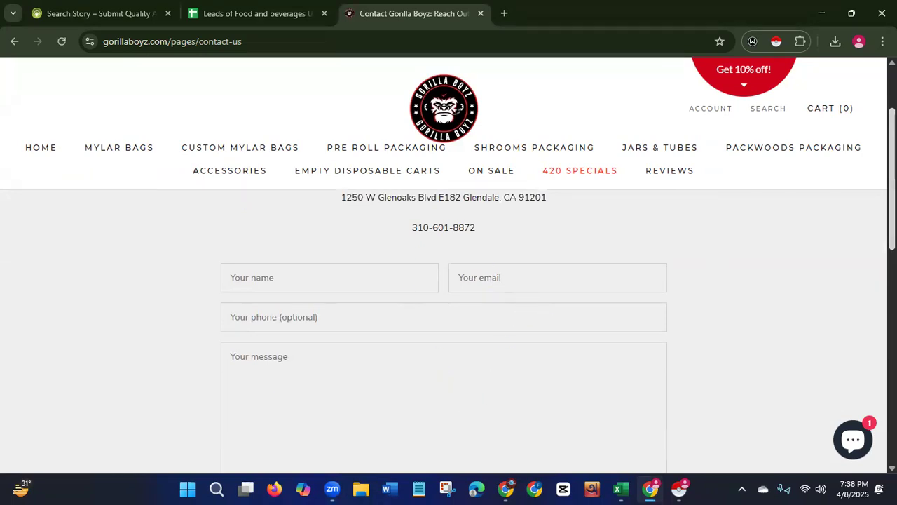
scroll(449, 315, "down", 3)
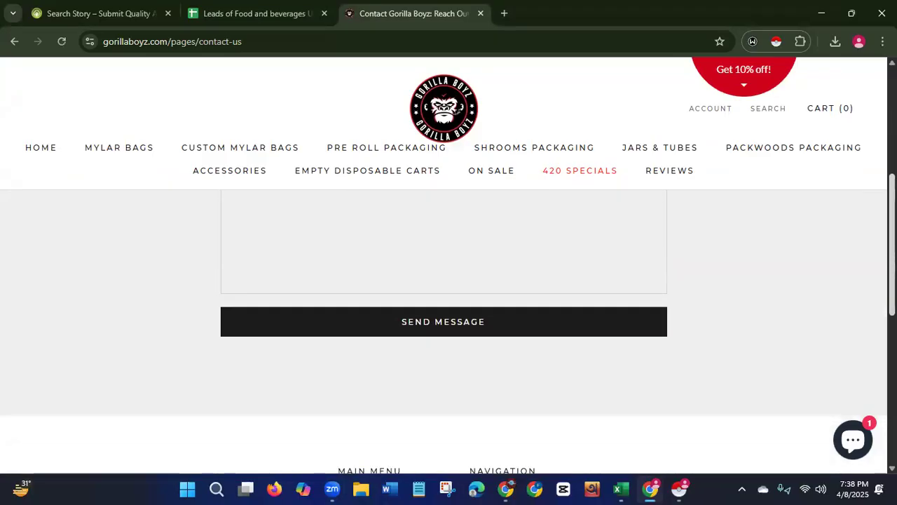
scroll(874, 305, "down", 2)
scroll(869, 316, "down", 1)
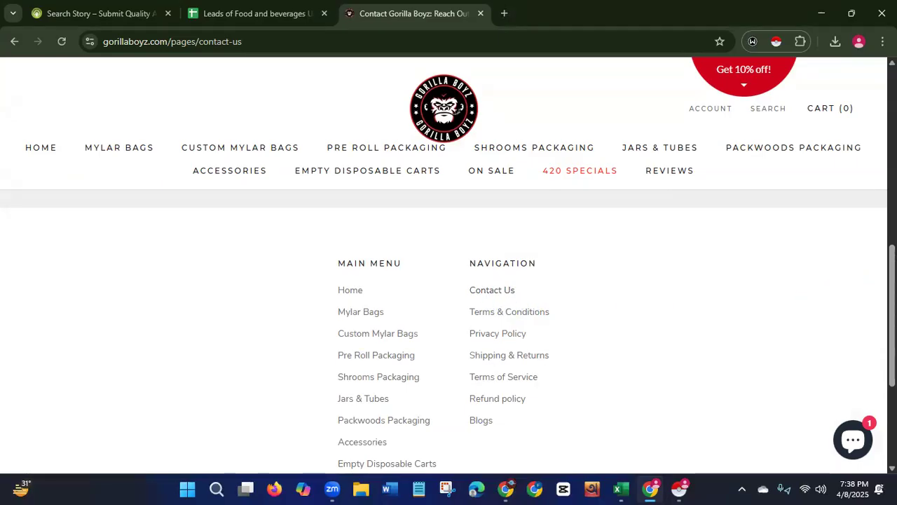
scroll(449, 329, "down", 3)
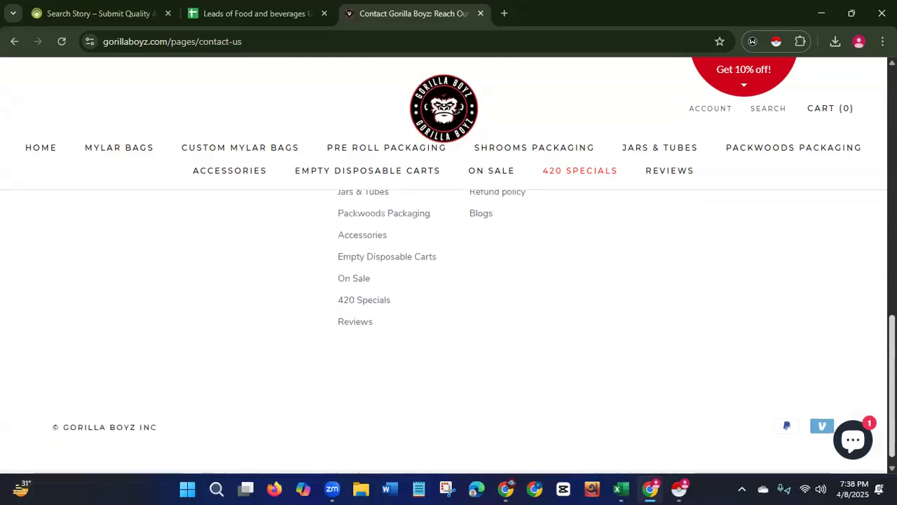
left_click_drag(892, 361, 871, 365)
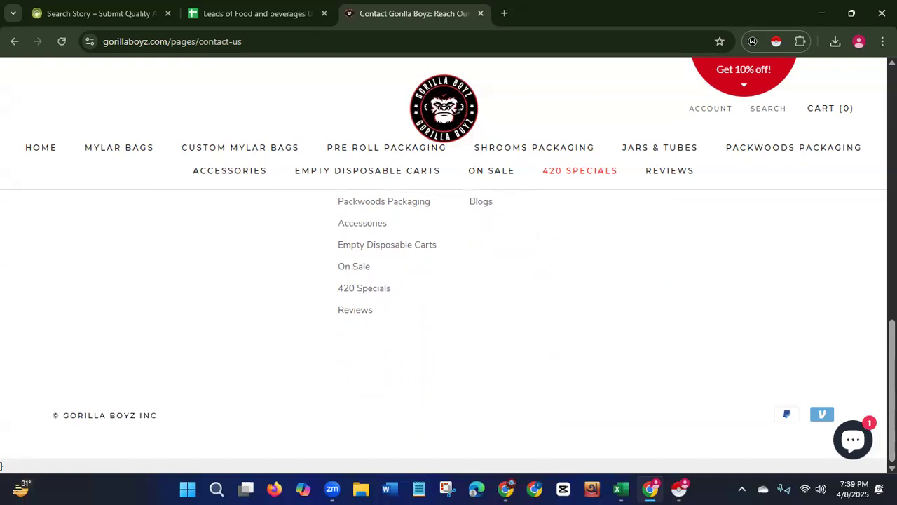
scroll(449, 315, "up", 10)
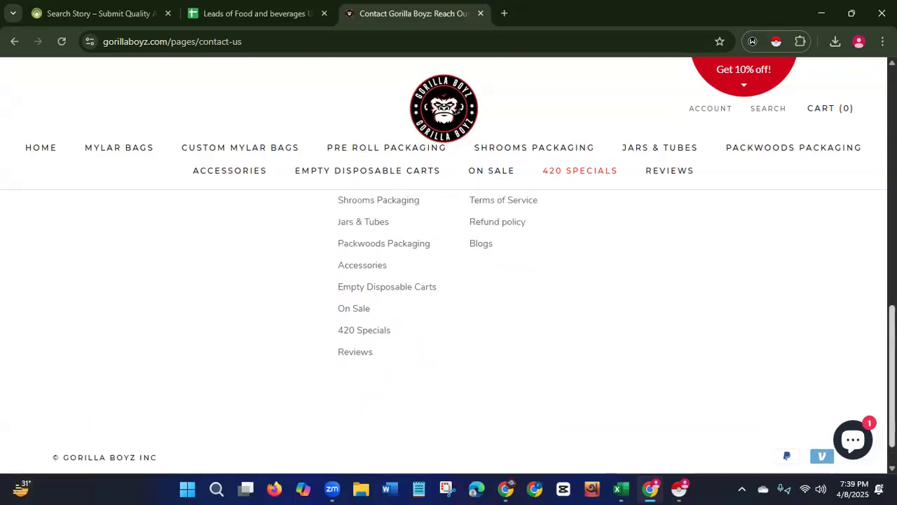
scroll(324, 269, "up", 1)
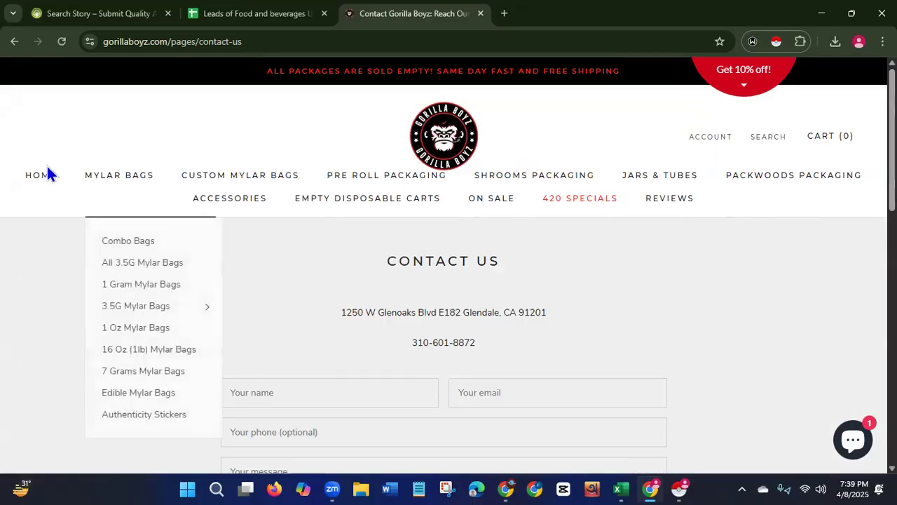
Visit the Gorilla Boyz homepage and its account login page, scrolling through the login form and footer.
left_click(39, 178)
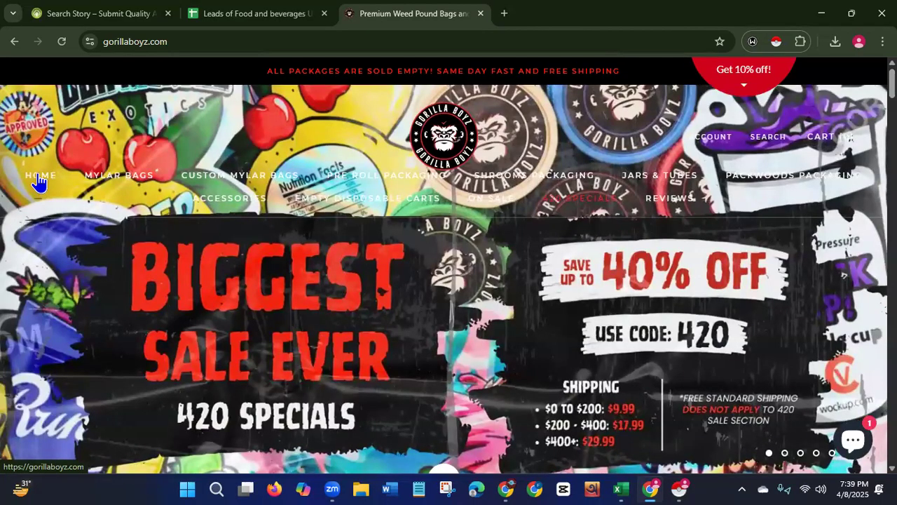
mouse_move(131, 182)
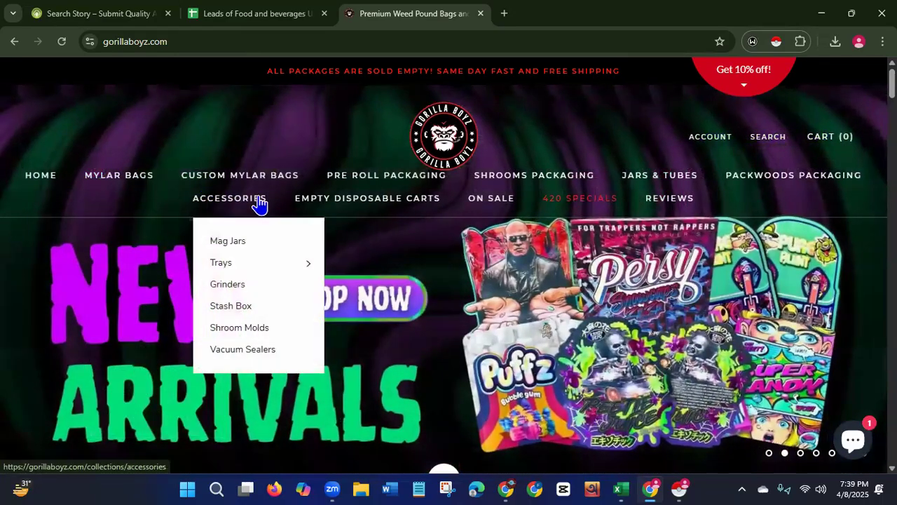
mouse_move(491, 204)
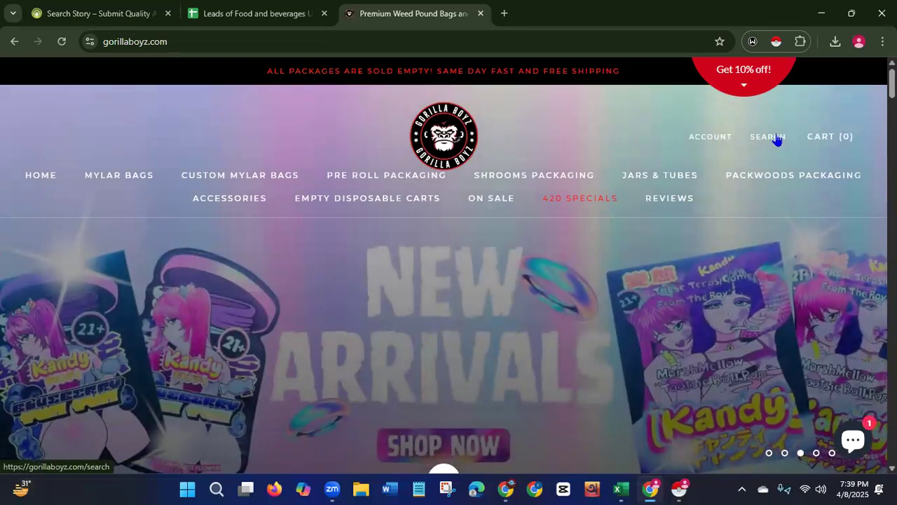
left_click(720, 139)
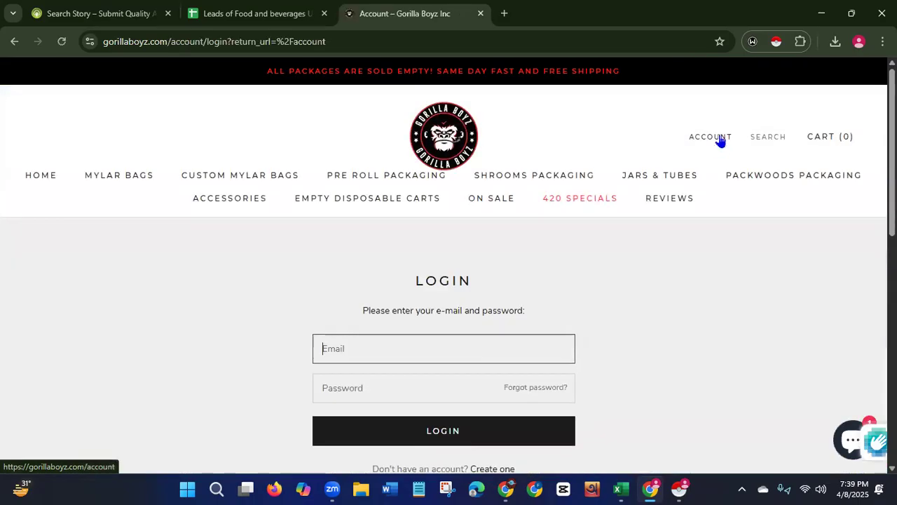
left_click(541, 349)
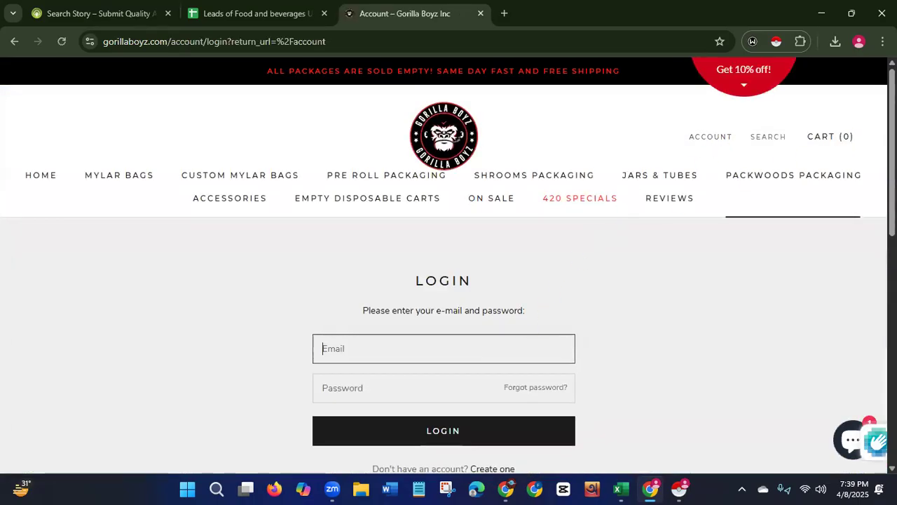
scroll(542, 348, "down", 2)
scroll(449, 329, "down", 2)
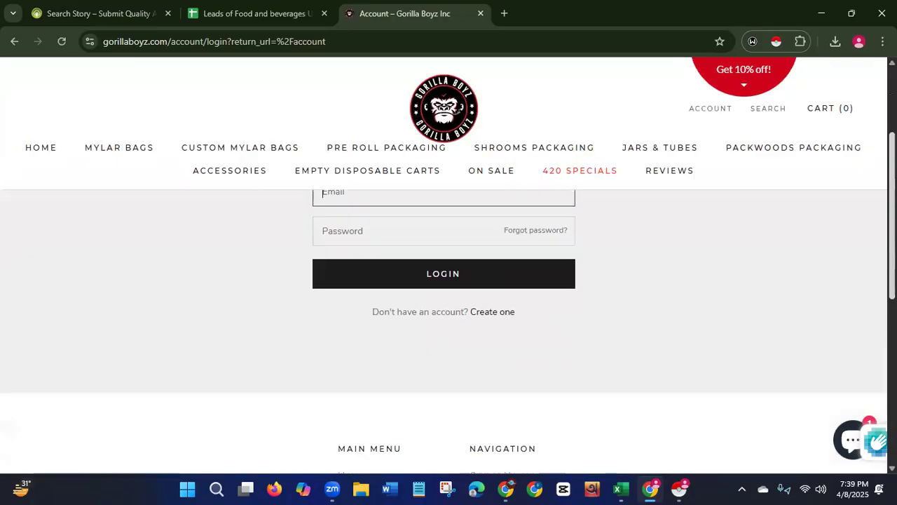
scroll(448, 329, "down", 2)
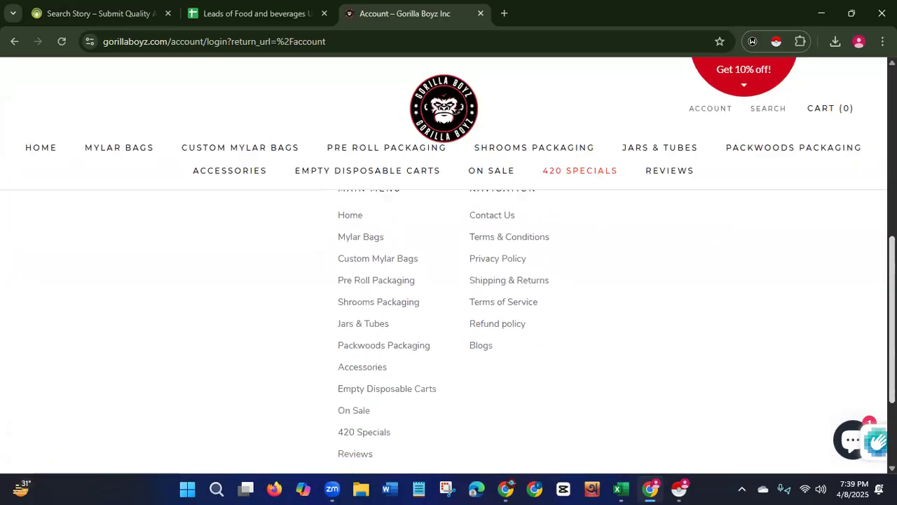
scroll(863, 358, "down", 2)
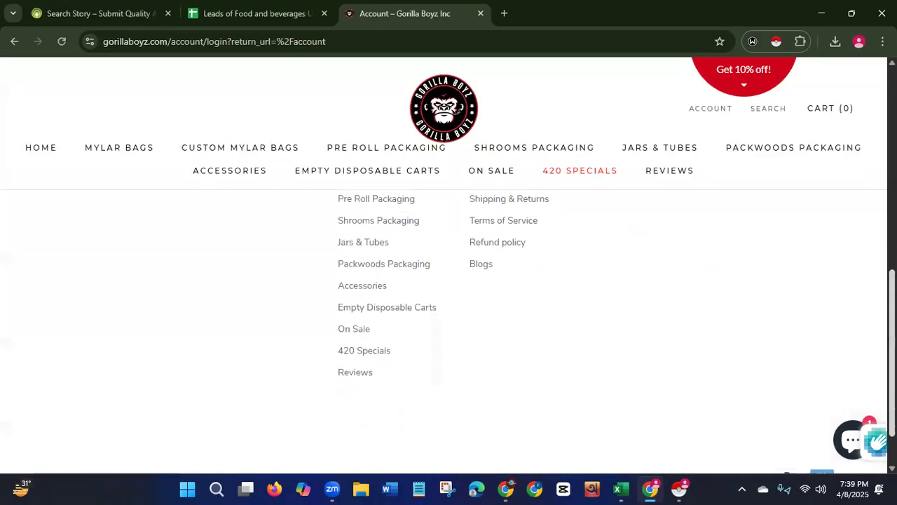
scroll(863, 358, "up", 1)
scroll(449, 267, "up", 5)
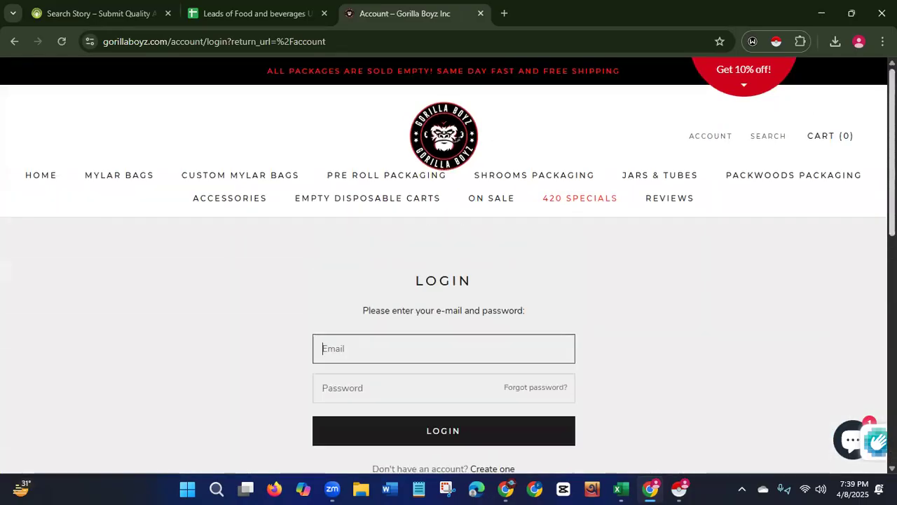
left_click(33, 178)
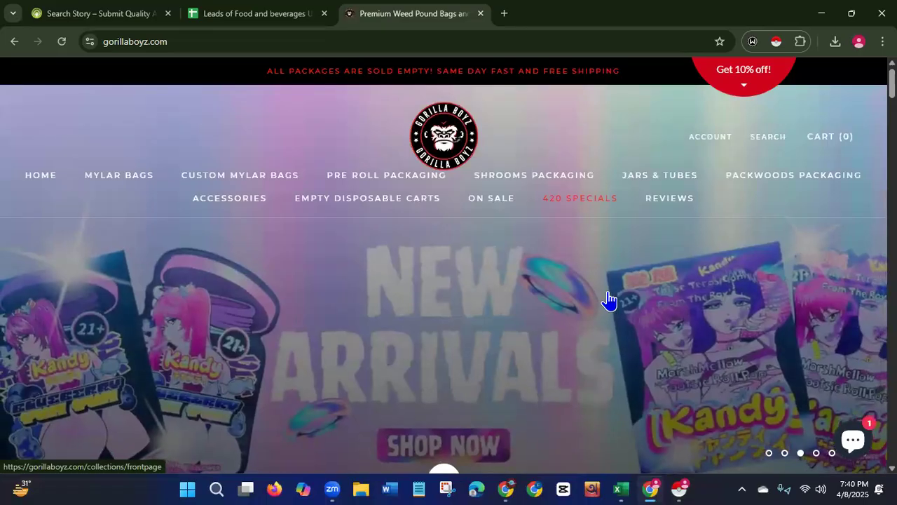
Open a new tab, check the installed extensions, and search Google for email extractor.
left_click(506, 15)
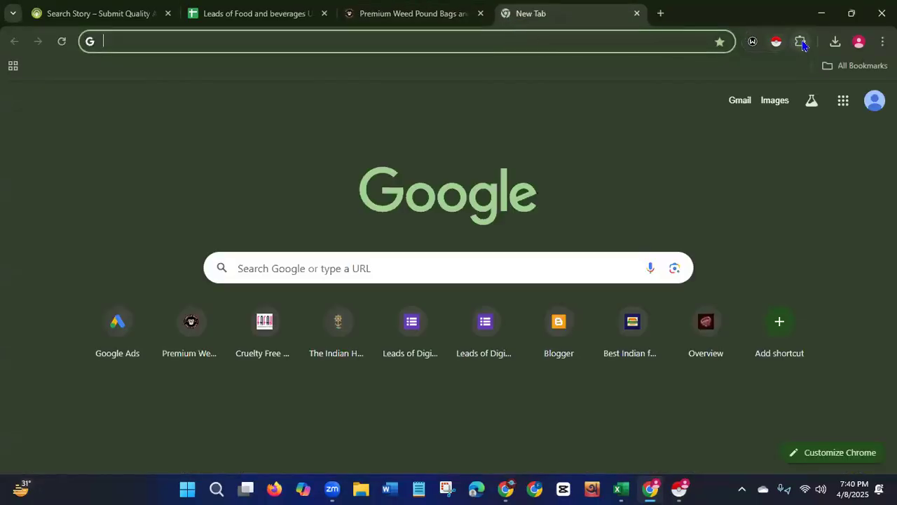
left_click(801, 42)
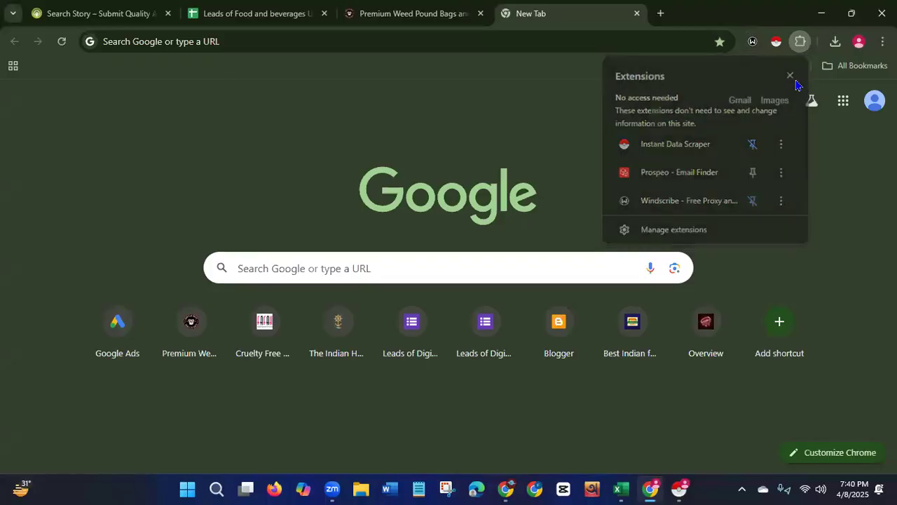
left_click(794, 78)
left_click(314, 42)
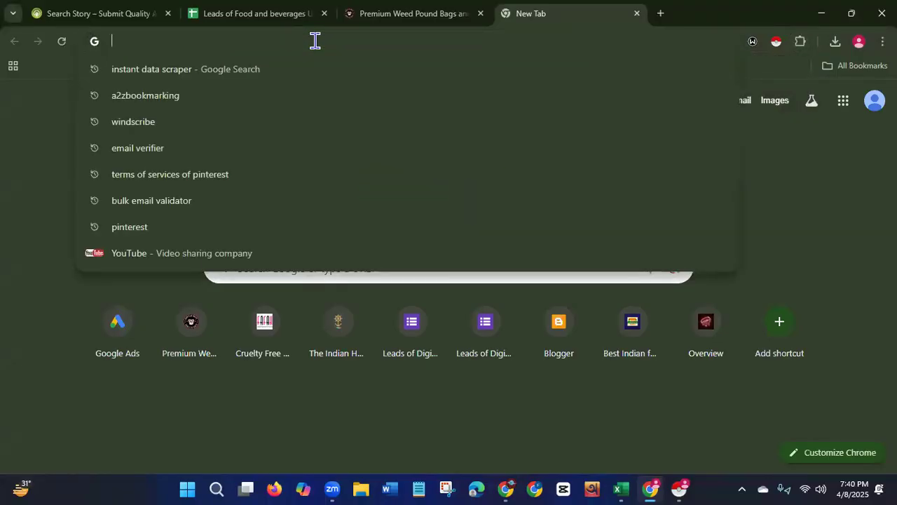
type("em")
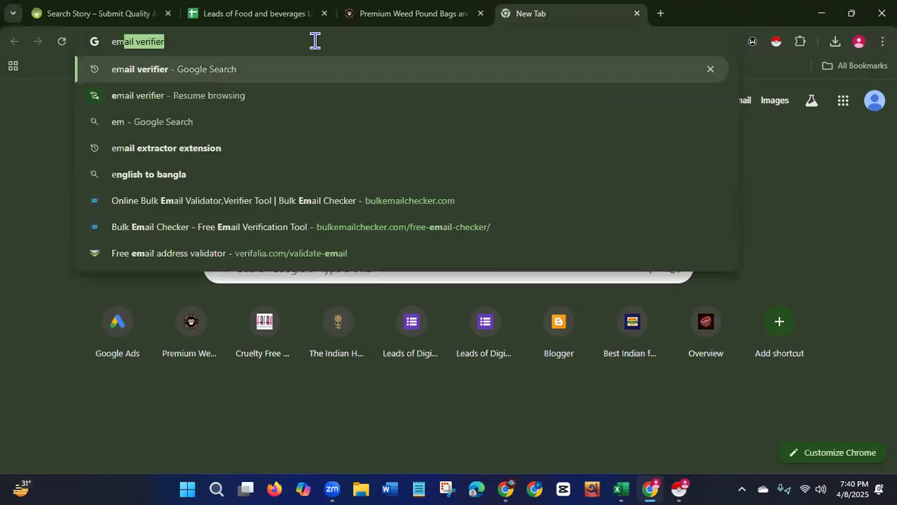
type("ail e")
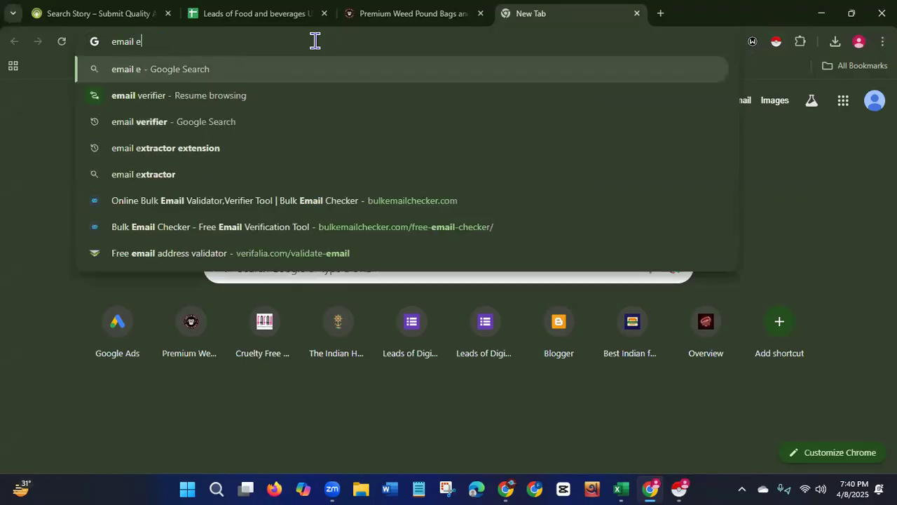
type("xtrac")
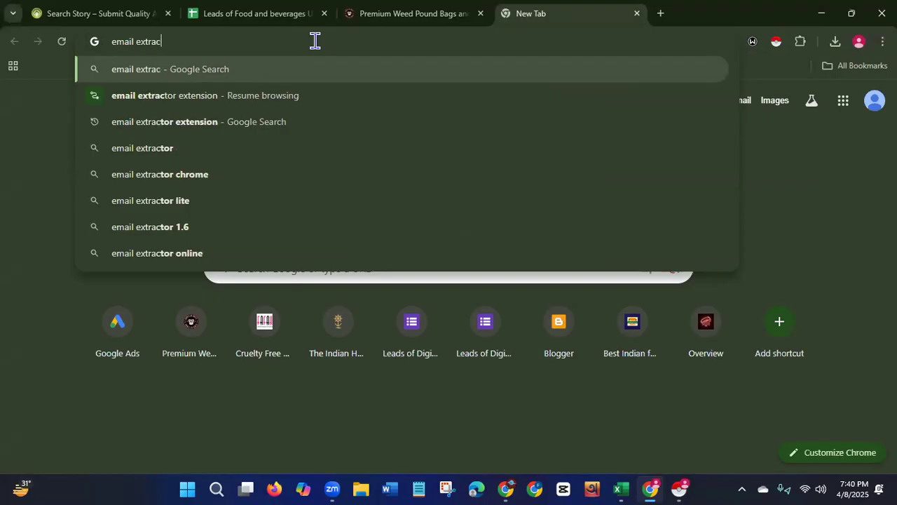
type("tor")
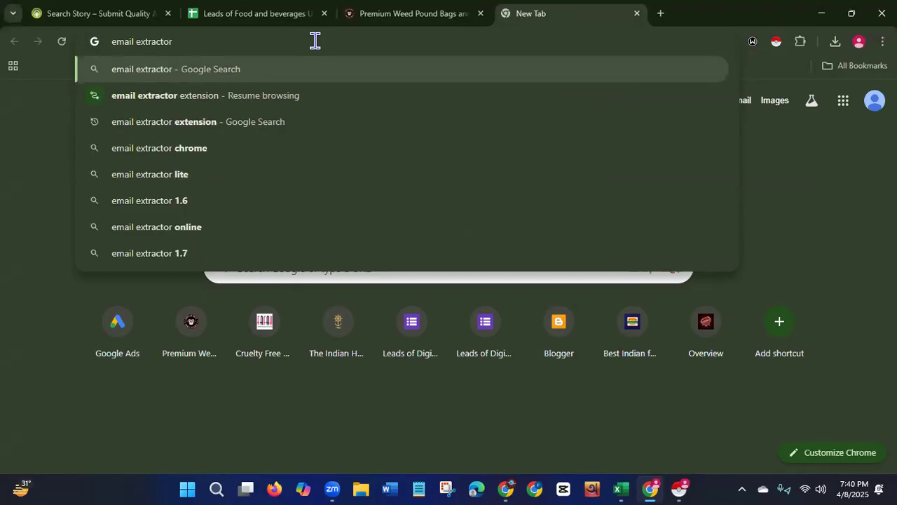
key("Return")
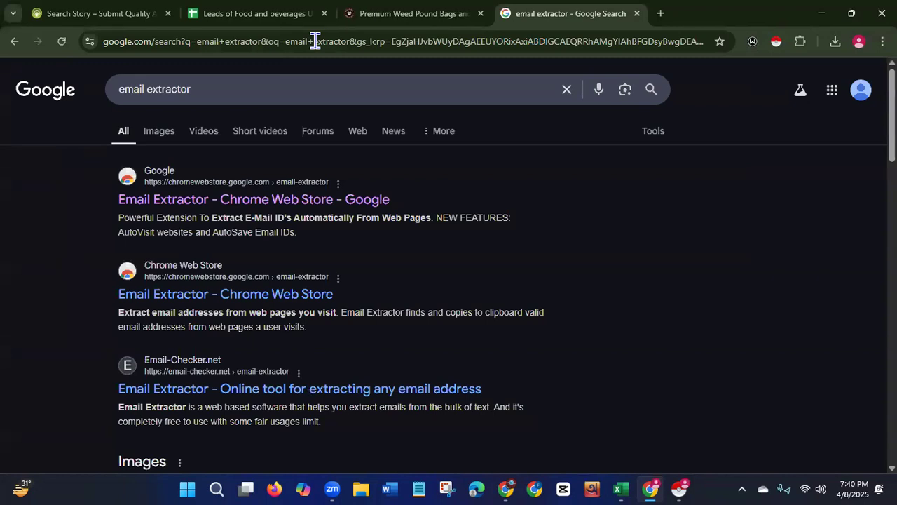
Install the Email Extractor extension from its Chrome Web Store page and dismiss the confirmation.
left_click(201, 202)
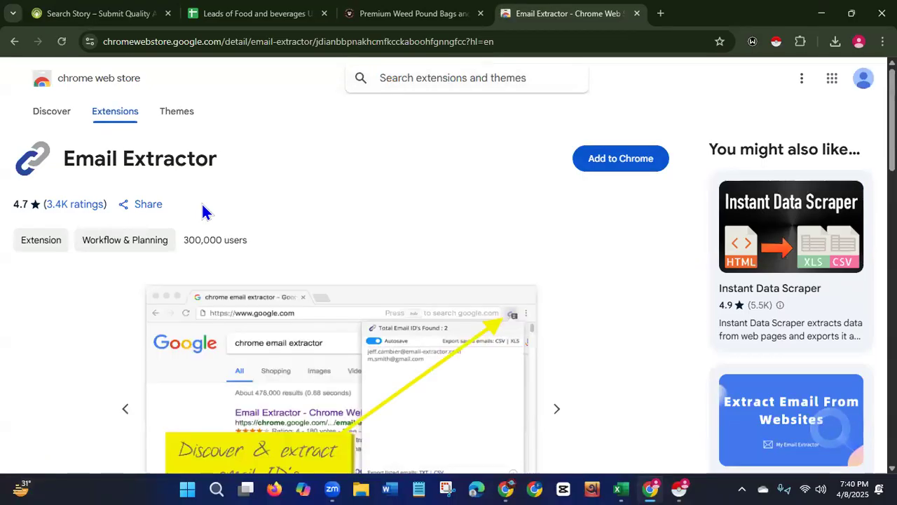
left_click(634, 166)
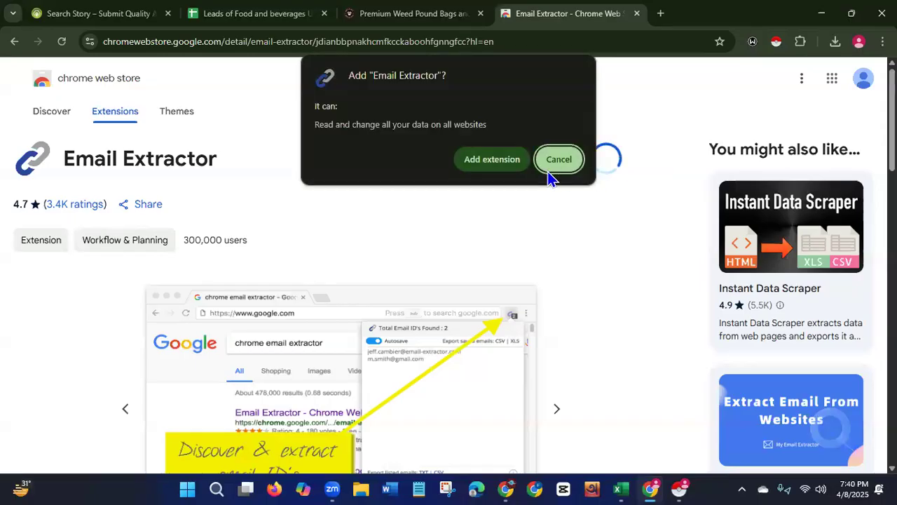
left_click(493, 162)
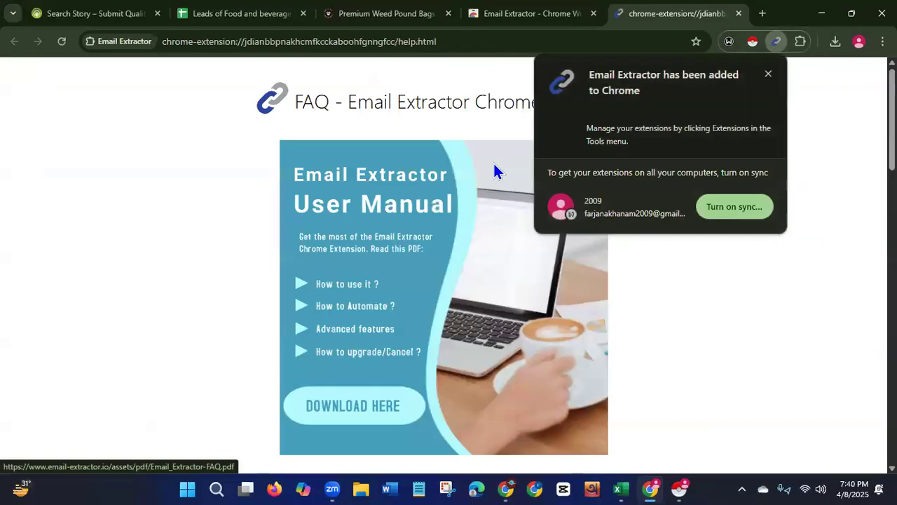
left_click(767, 80)
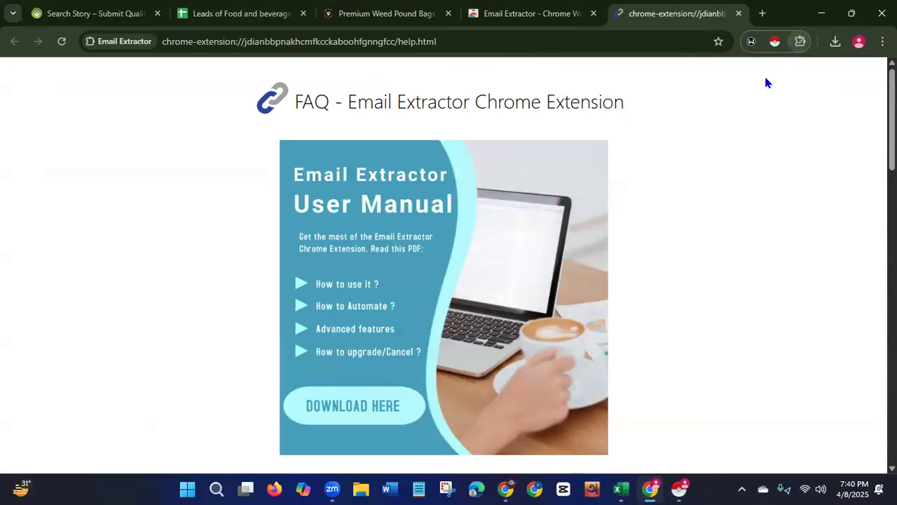
Check the extensions list, close the Web Store and help tabs, and reload the Gorilla Boyz homepage.
left_click(801, 43)
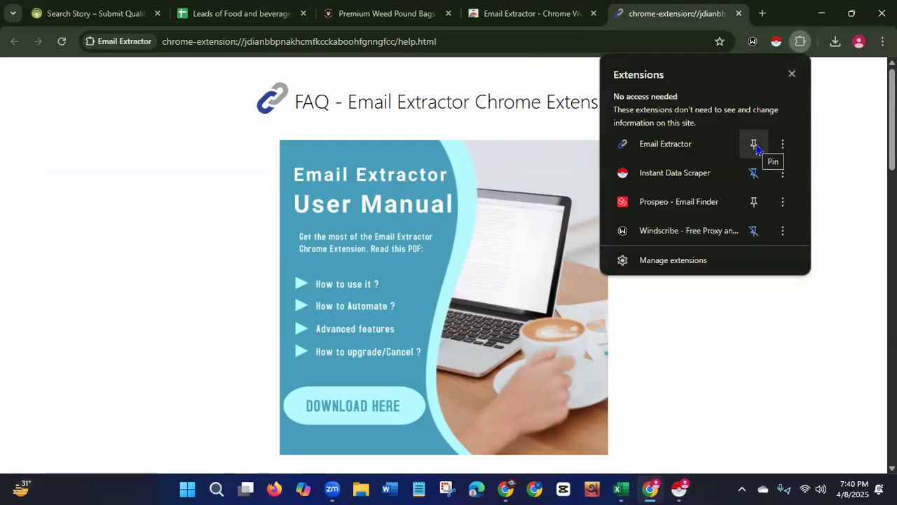
left_click(791, 75)
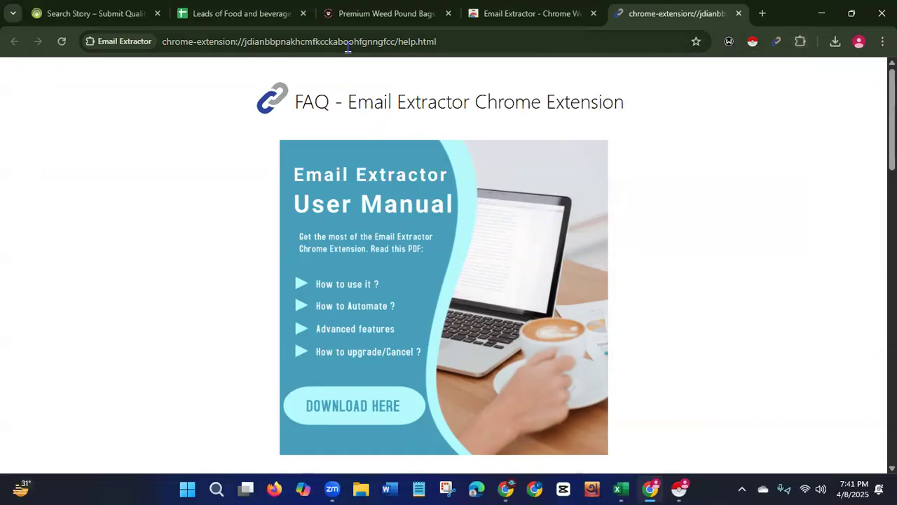
left_click(593, 14)
left_click(594, 14)
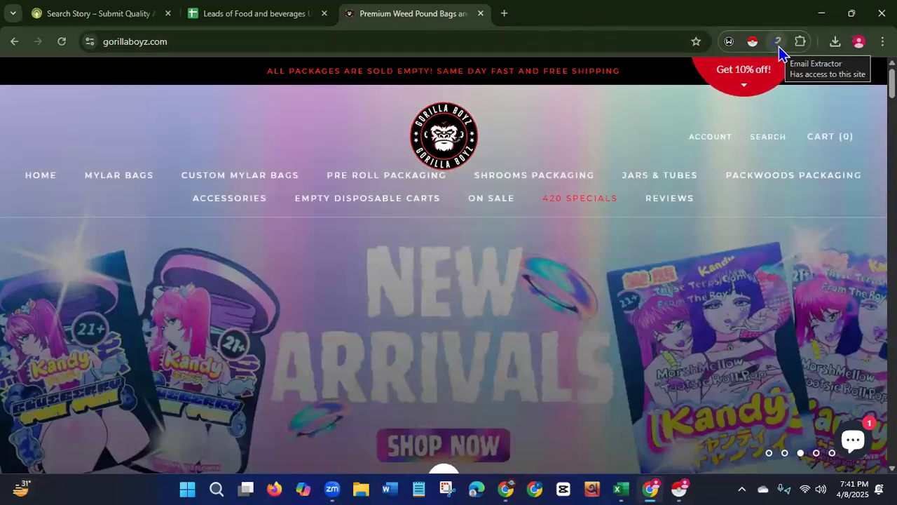
left_click(62, 42)
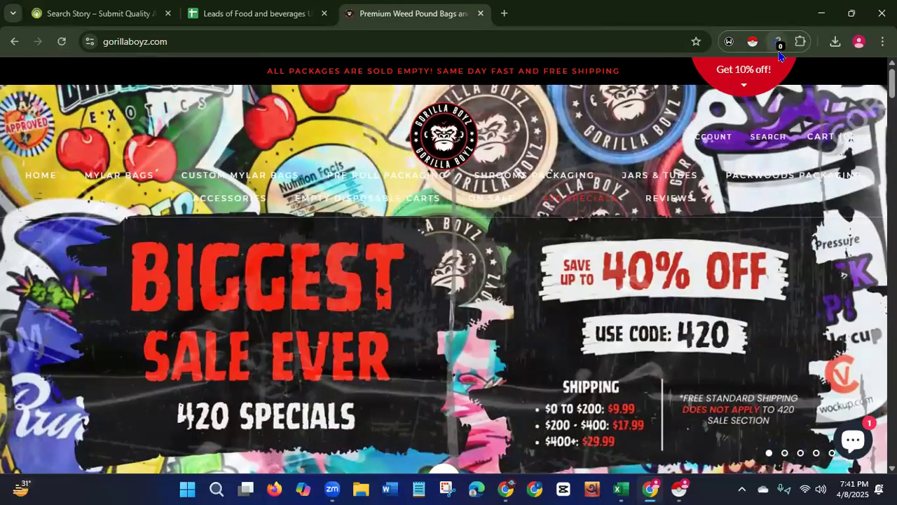
Run the Email Extractor extension on the Gorilla Boyz homepage and select its result text.
left_click(778, 44)
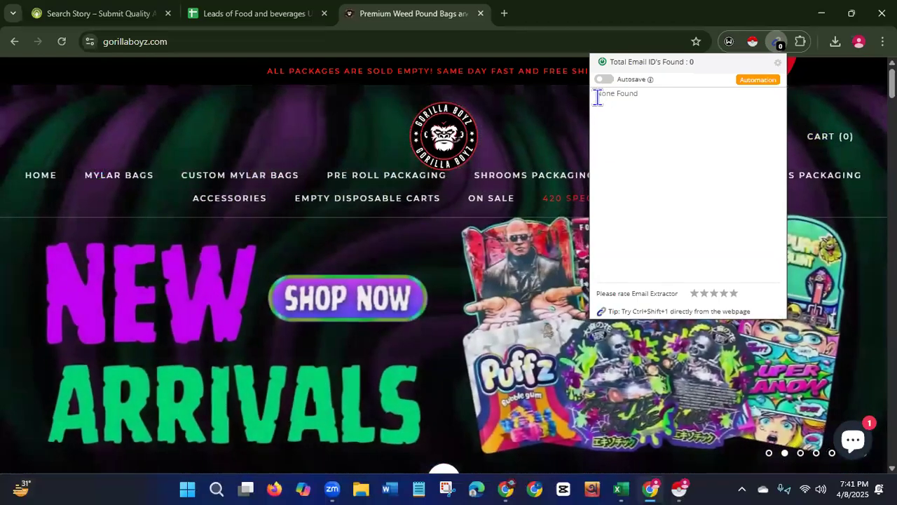
left_click_drag(598, 95, 641, 93)
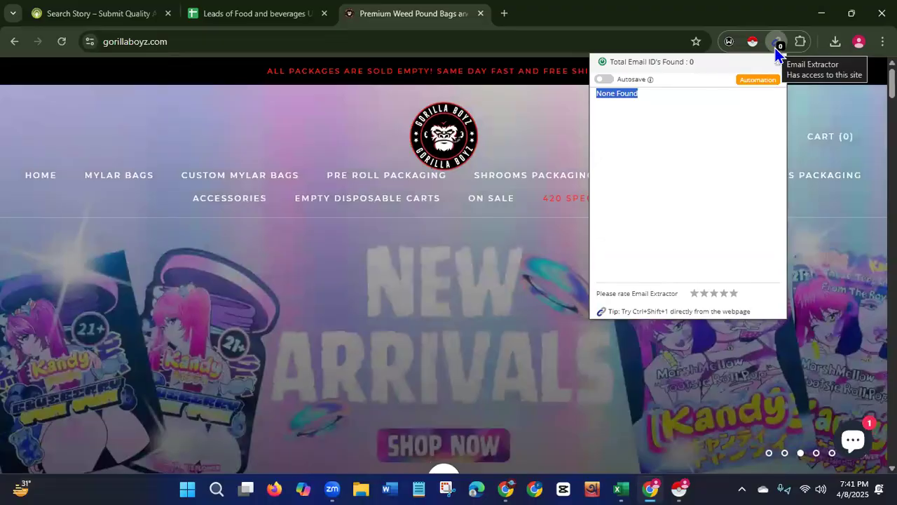
Switch to the leads sheet and copy The Indian Harbor website link from the Website Link column.
left_click(254, 21)
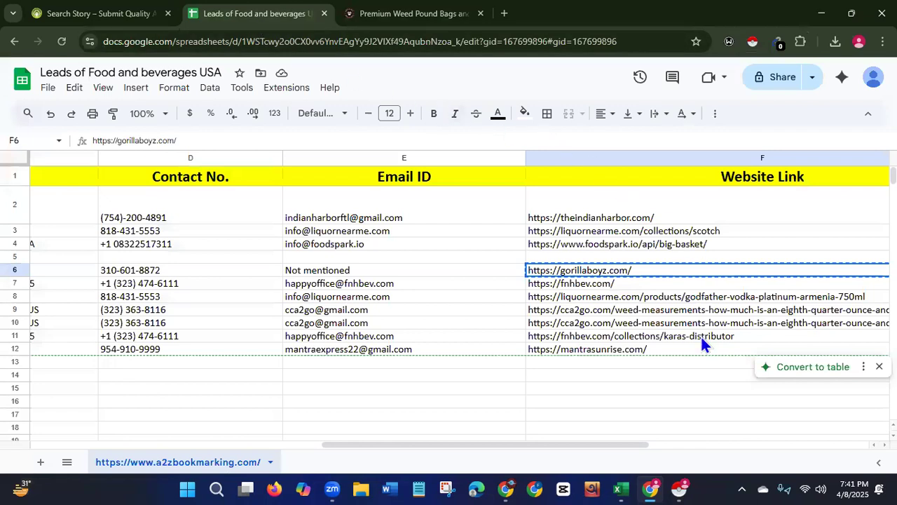
left_click(580, 217)
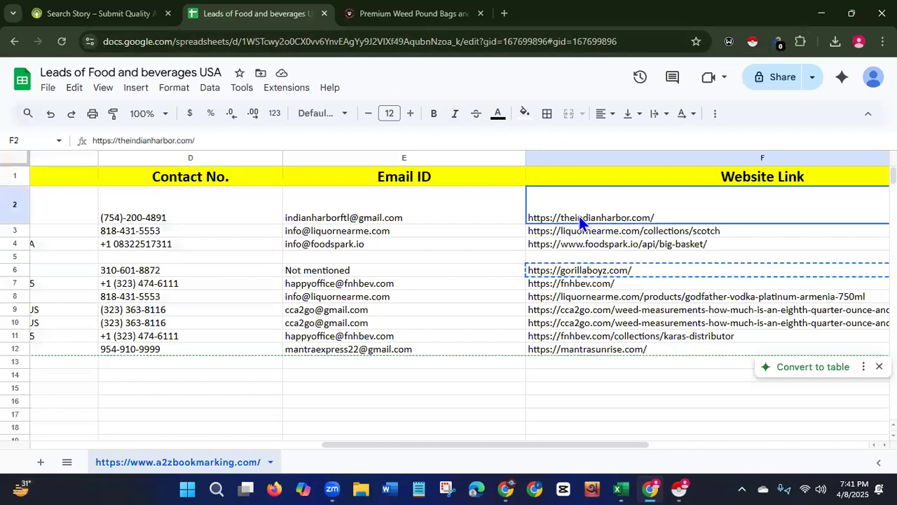
right_click(580, 217)
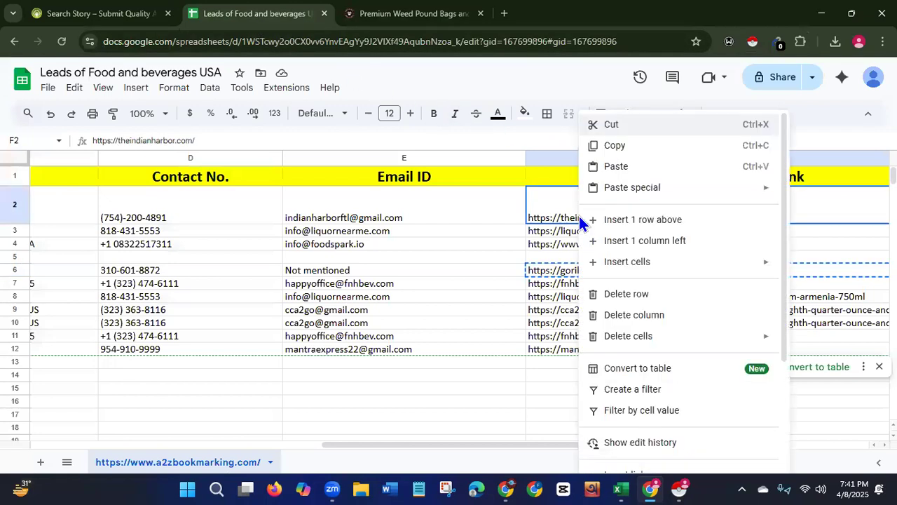
left_click(612, 146)
Open the copied Indian Harbor website link in a new tab and close the catering popup.
left_click(504, 12)
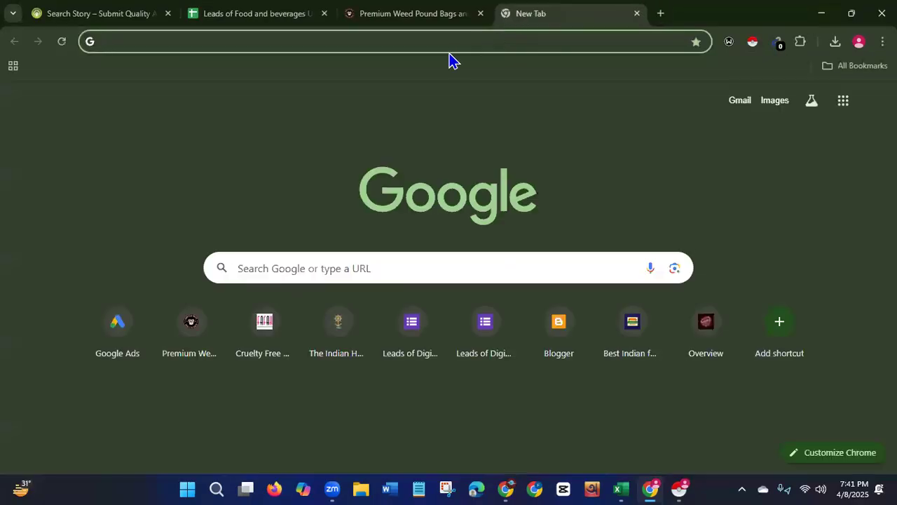
key("ctrl+v")
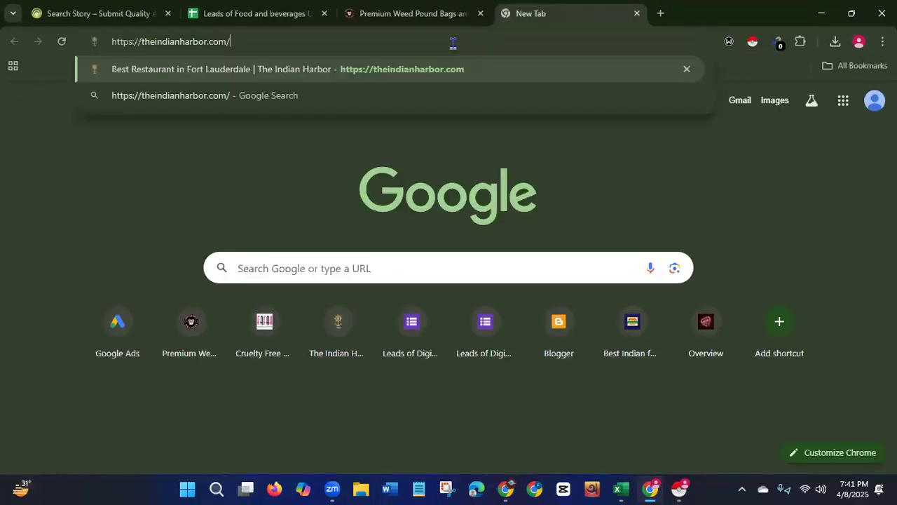
key("Return")
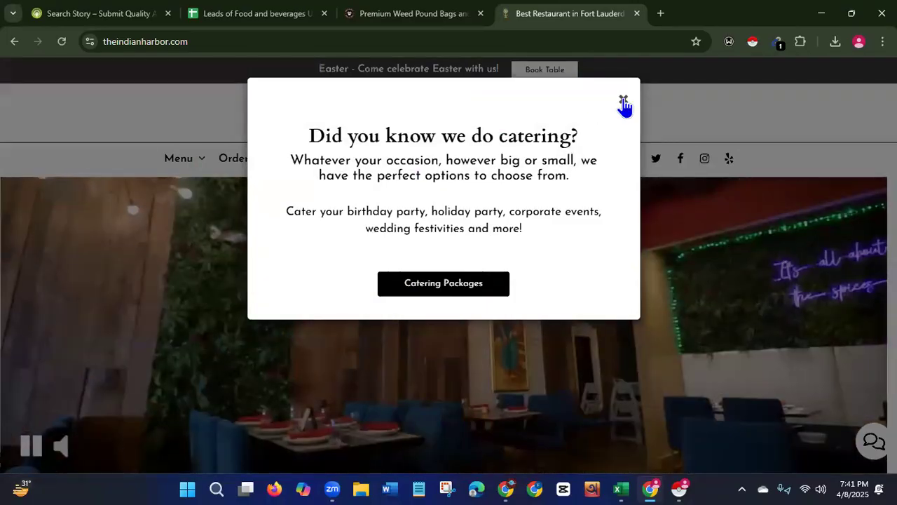
left_click(623, 99)
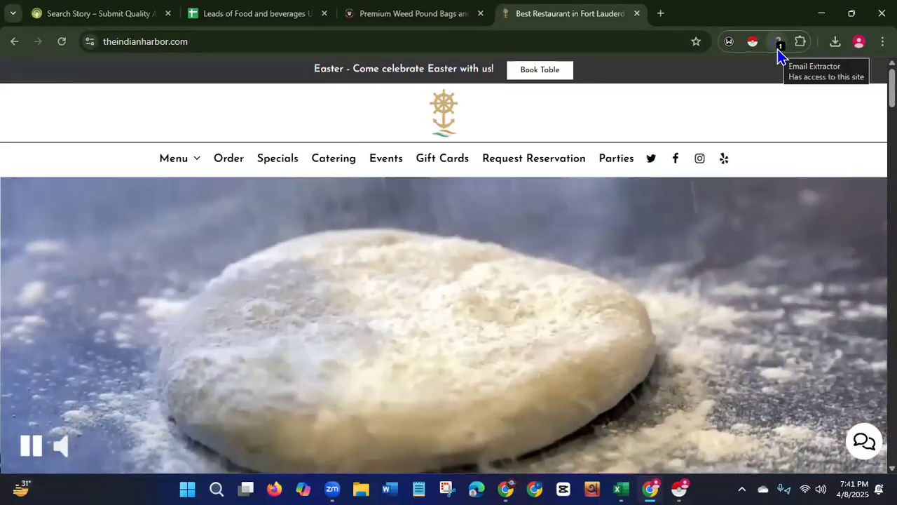
Run the Email Extractor extension on The Indian Harbor site and select the found email address.
left_click(778, 49)
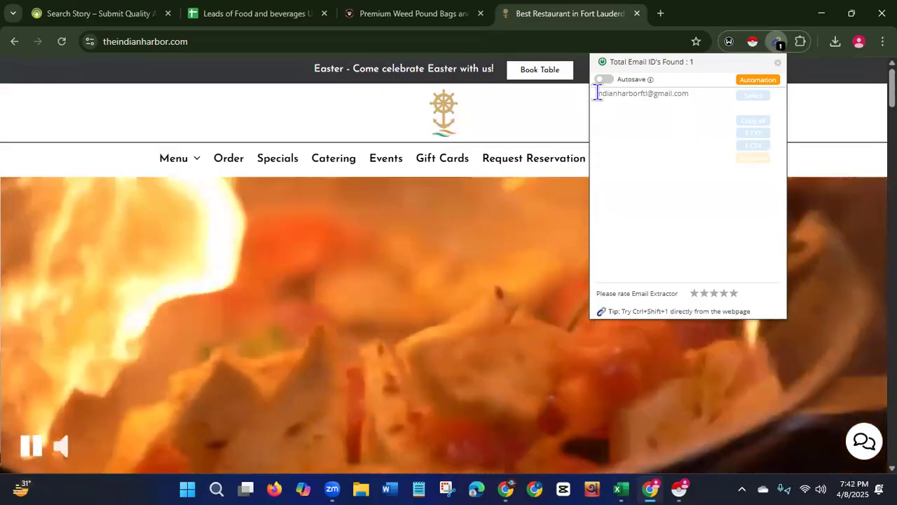
left_click_drag(597, 93, 693, 98)
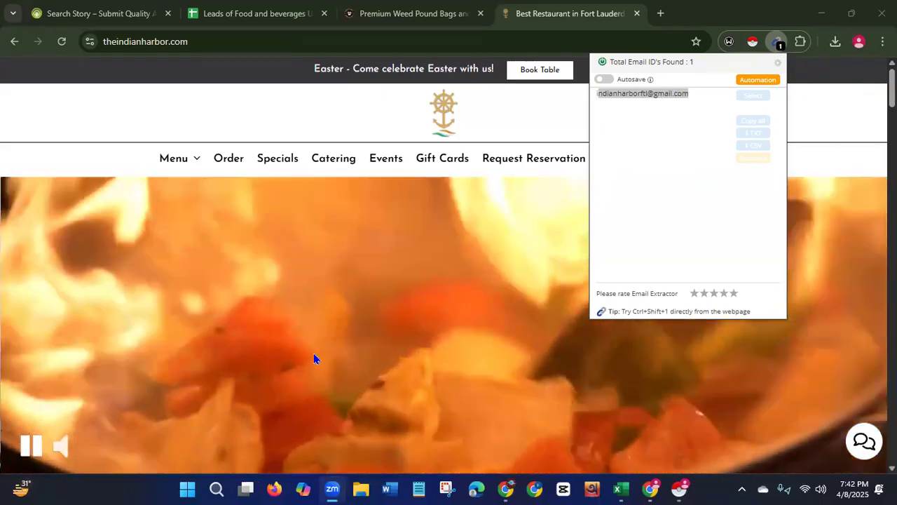
Scroll through The Indian Harbor homepage down to the footer's contact details.
scroll(449, 316, "down", 5)
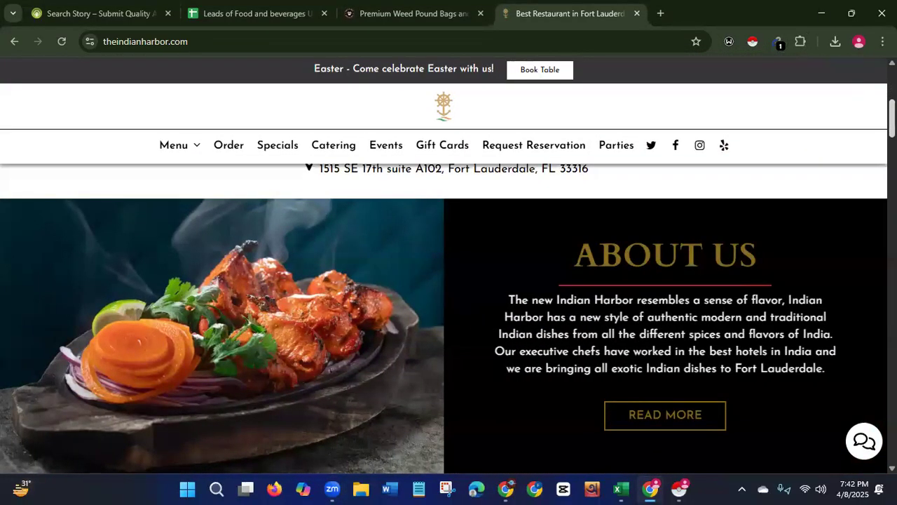
scroll(449, 315, "up", 6)
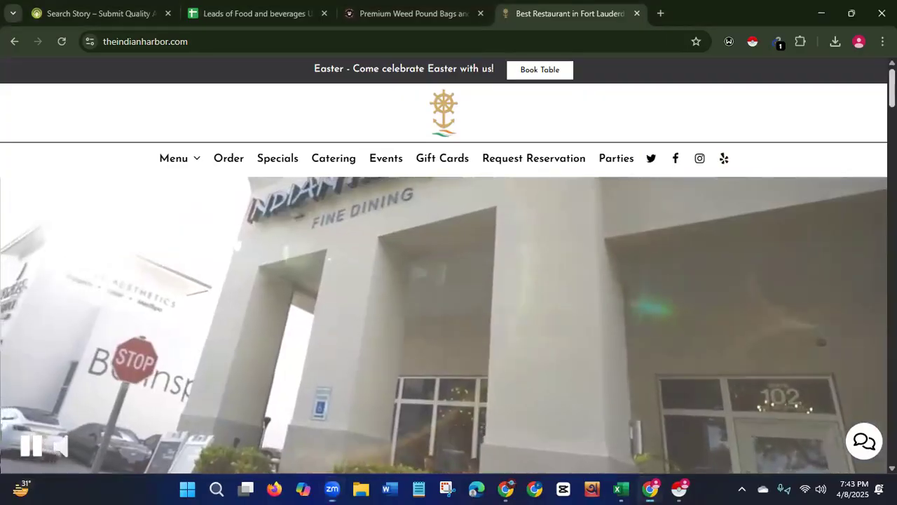
scroll(449, 316, "down", 5)
scroll(449, 316, "down", 15)
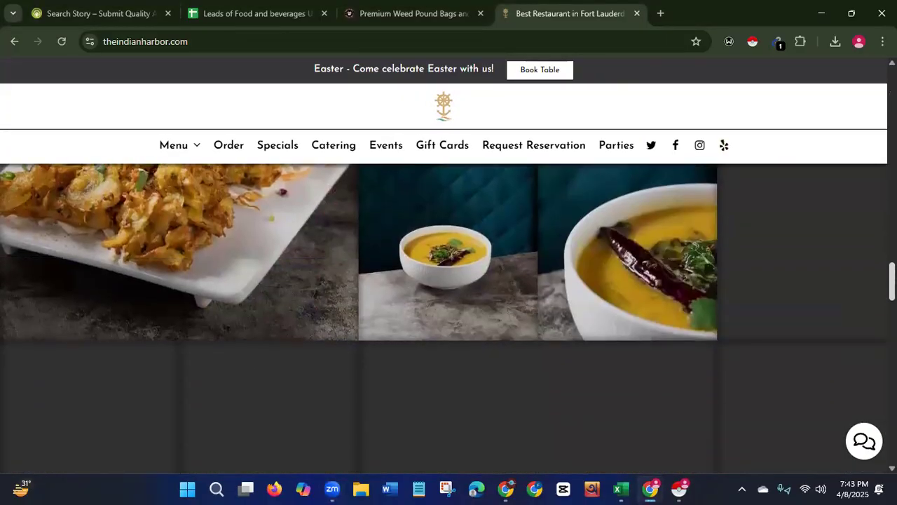
scroll(449, 316, "down", 15)
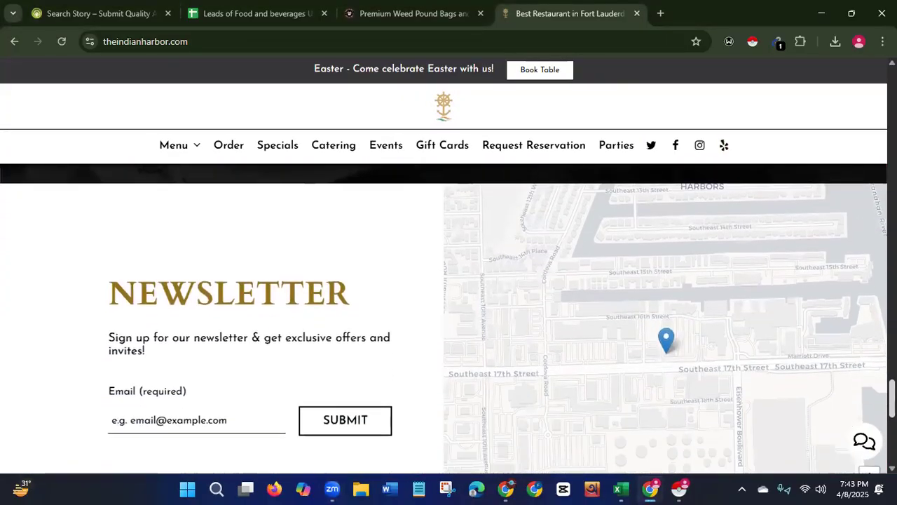
scroll(846, 427, "down", 2)
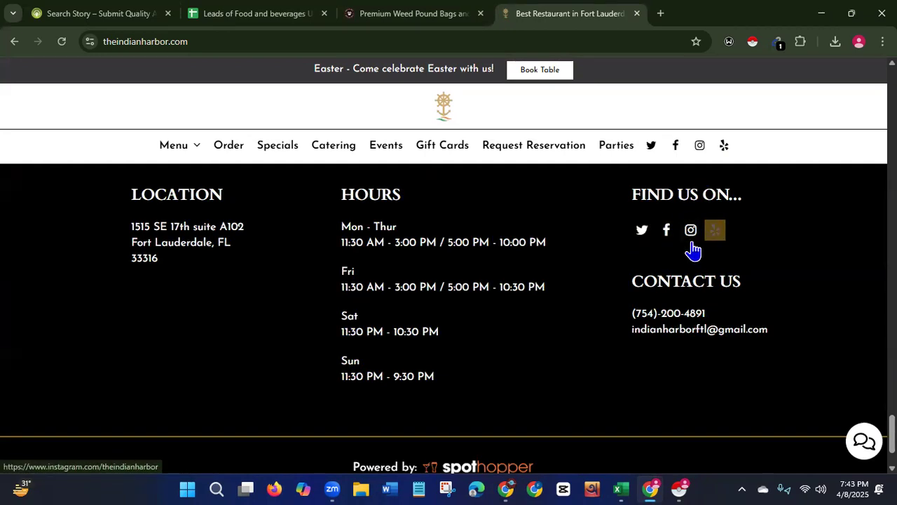
Open the restaurant's Facebook page from the footer link and reload it in its tab.
left_click(666, 242)
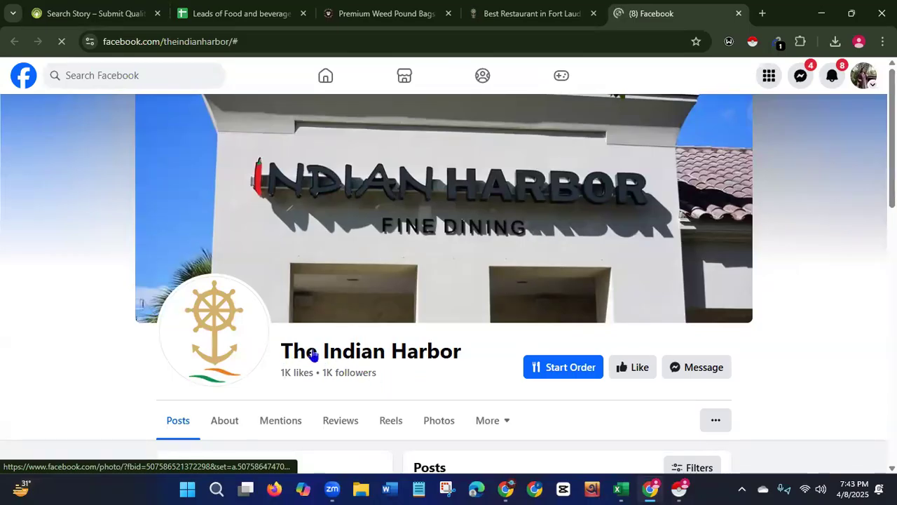
left_click(500, 16)
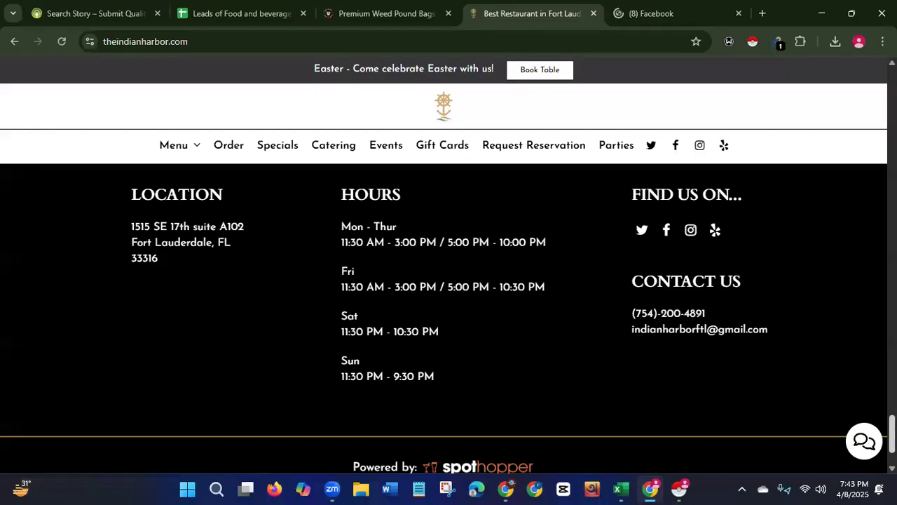
scroll(644, 164, "up", 20)
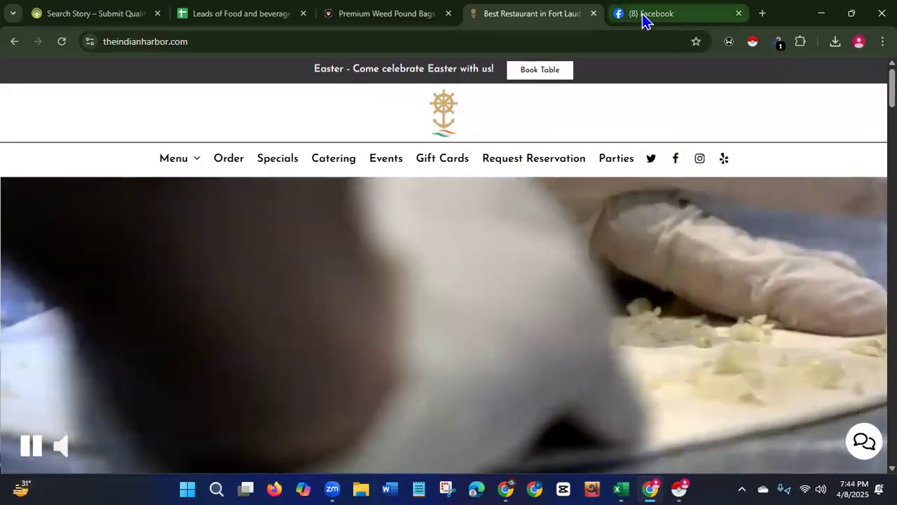
left_click(645, 16)
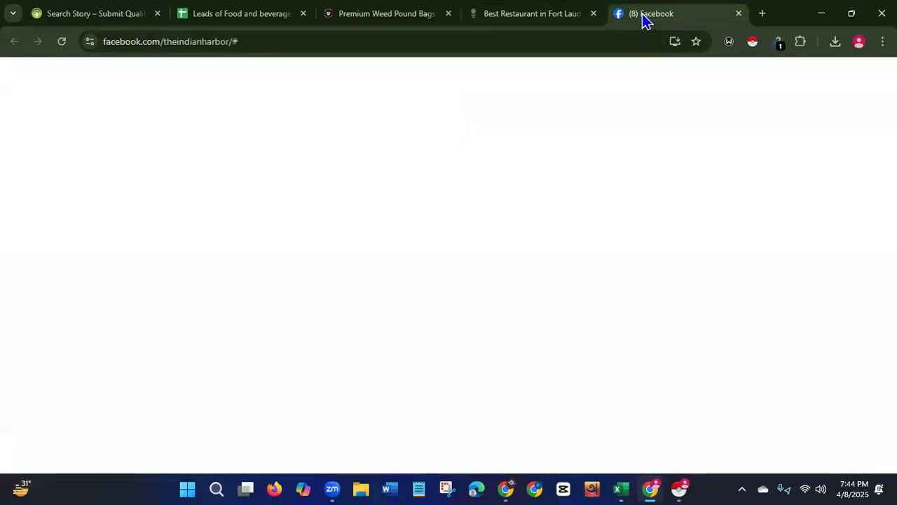
left_click(61, 44)
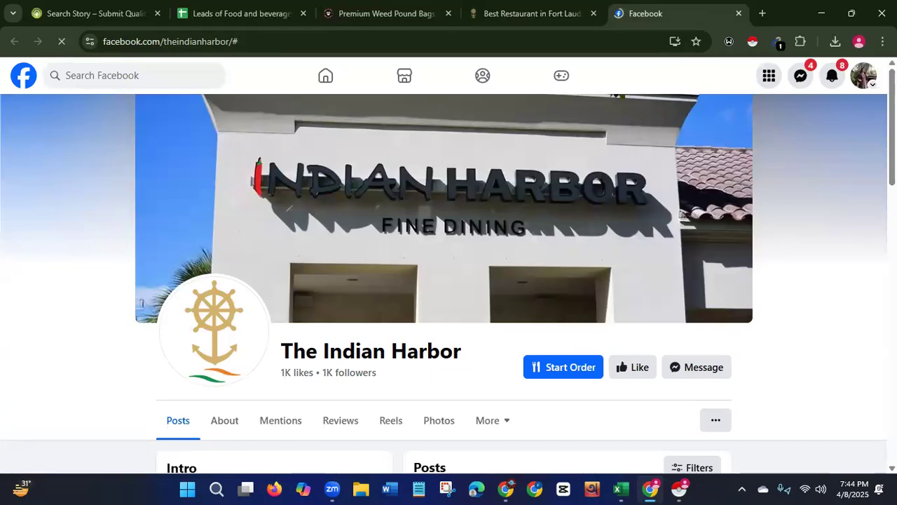
Scroll the Facebook page to review the intro section's phone, email and website details.
scroll(456, 327, "down", 4)
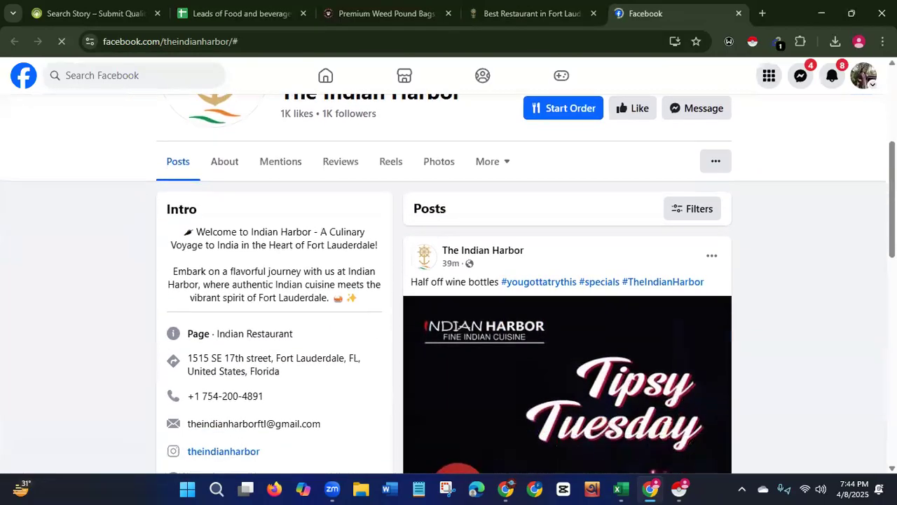
scroll(449, 284, "up", 3)
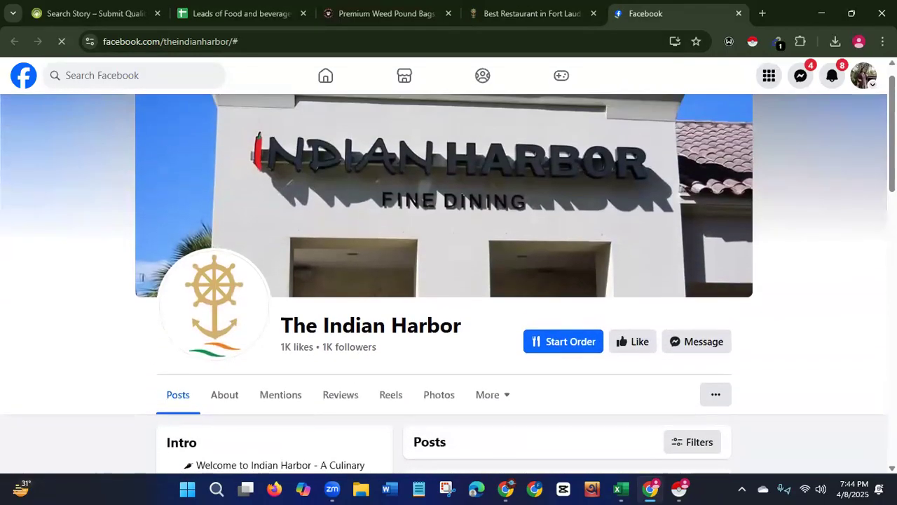
scroll(857, 317, "down", 5)
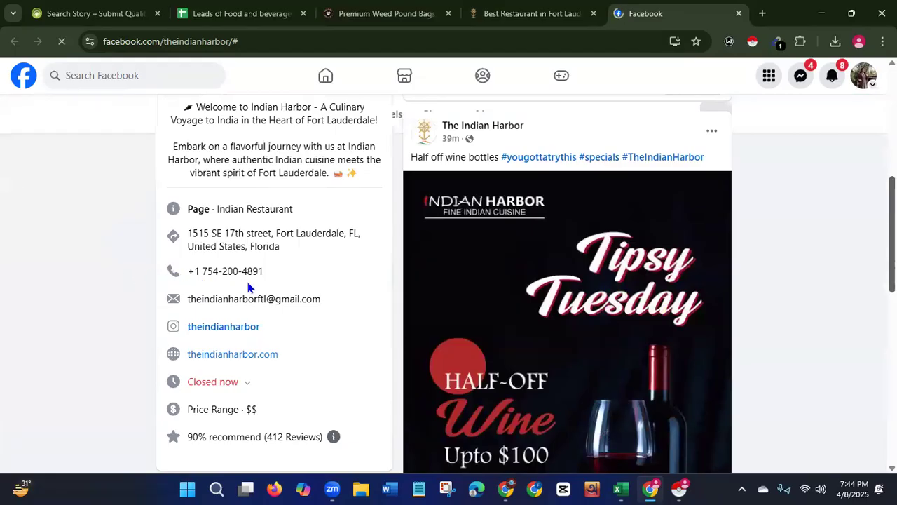
scroll(248, 287, "down", 2)
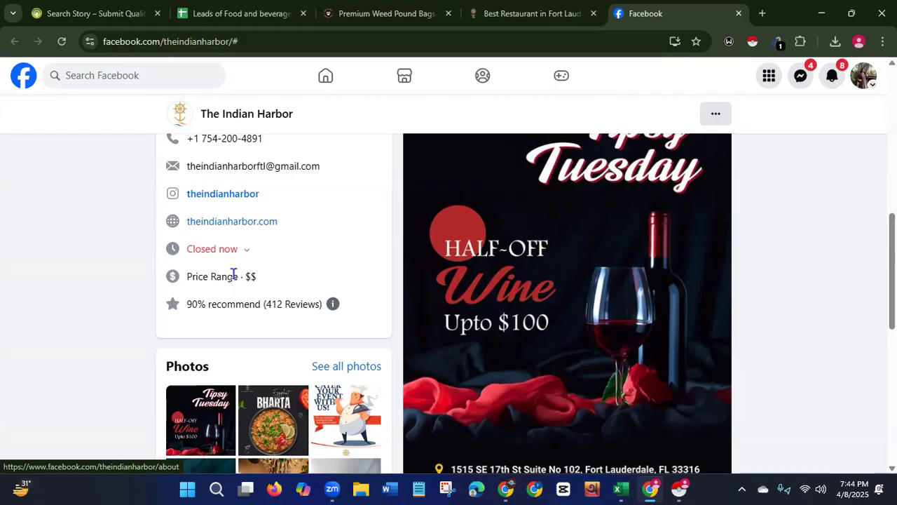
Return to the restaurant site, scroll to the footer, and select the Contact Us phone and email.
left_click(502, 15)
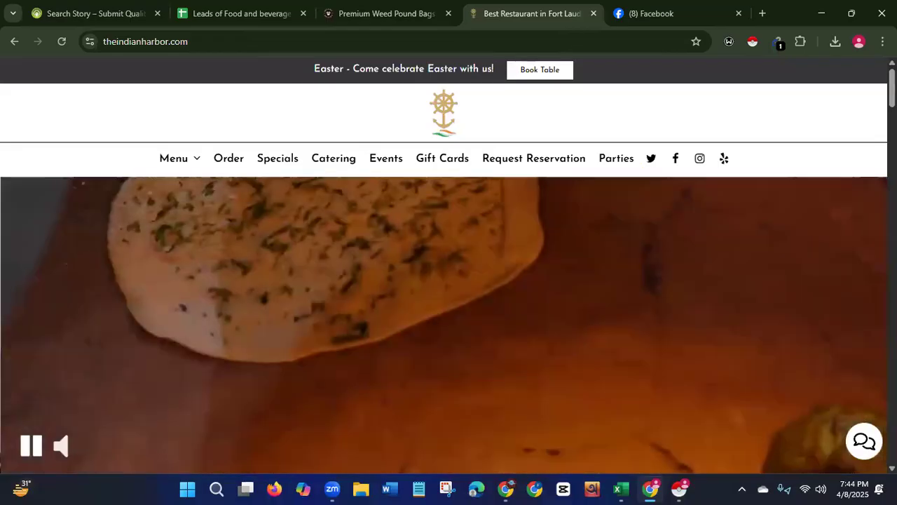
scroll(449, 316, "down", 15)
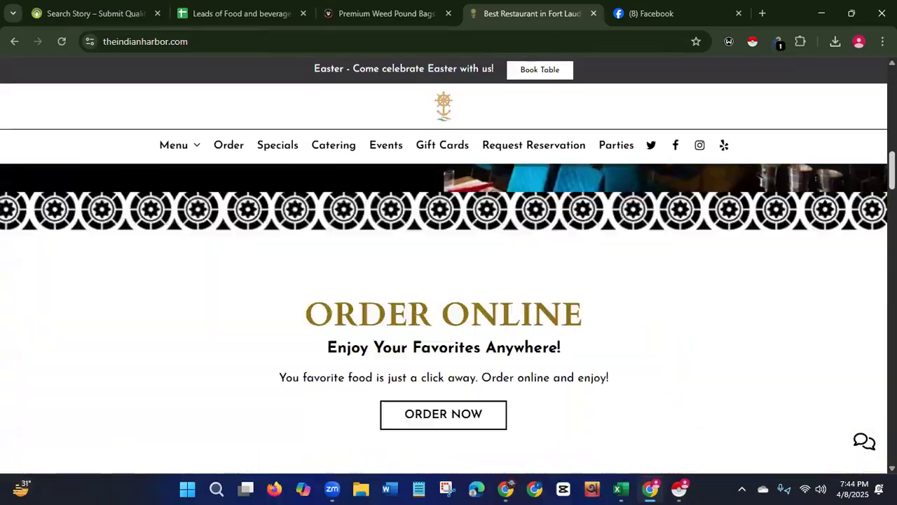
scroll(448, 315, "down", 15)
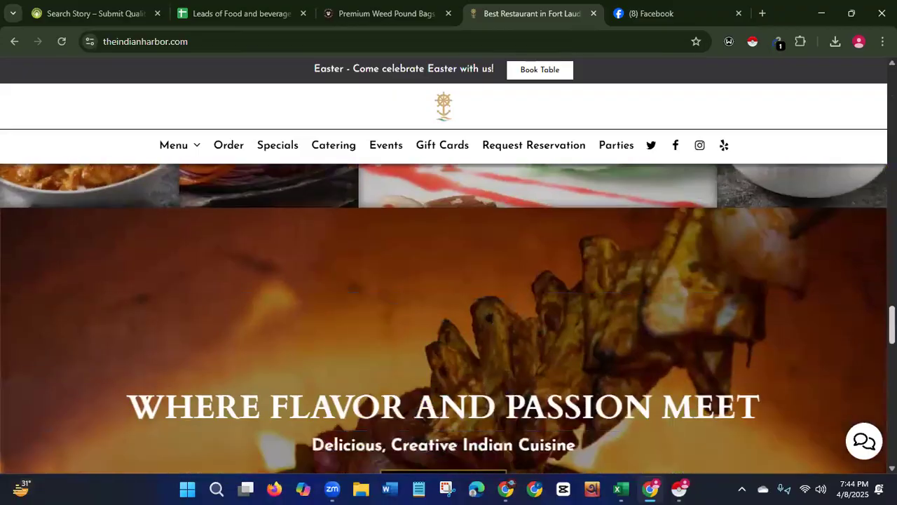
scroll(657, 341, "down", 7)
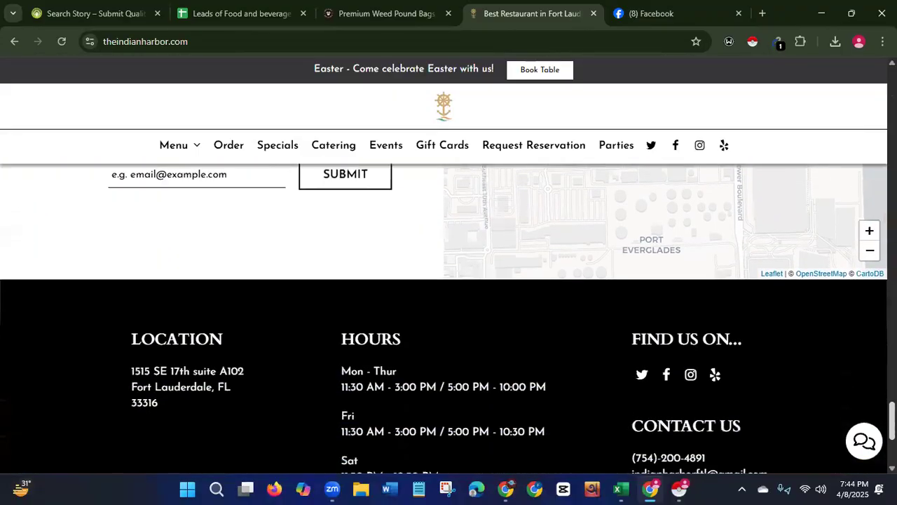
left_click_drag(644, 331, 804, 341)
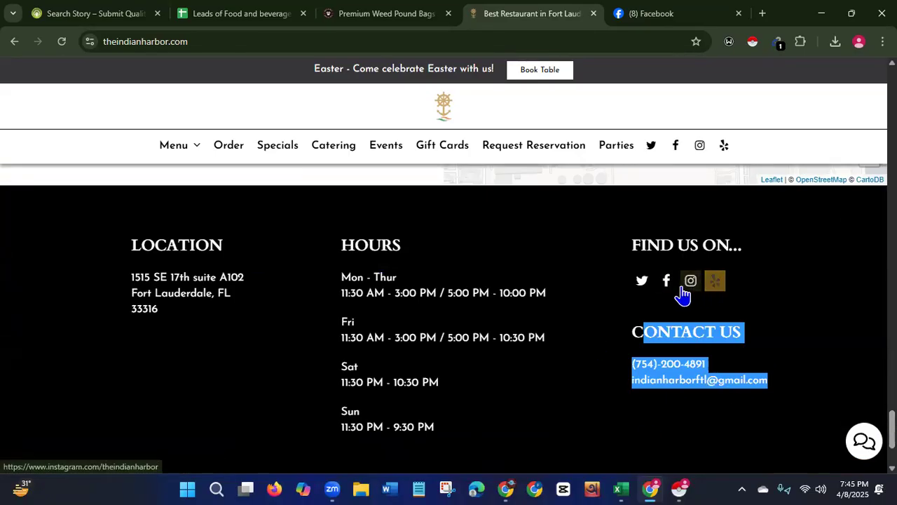
Recheck the Email Extractor result on the restaurant site, close it, and return to the leads sheet.
left_click(652, 16)
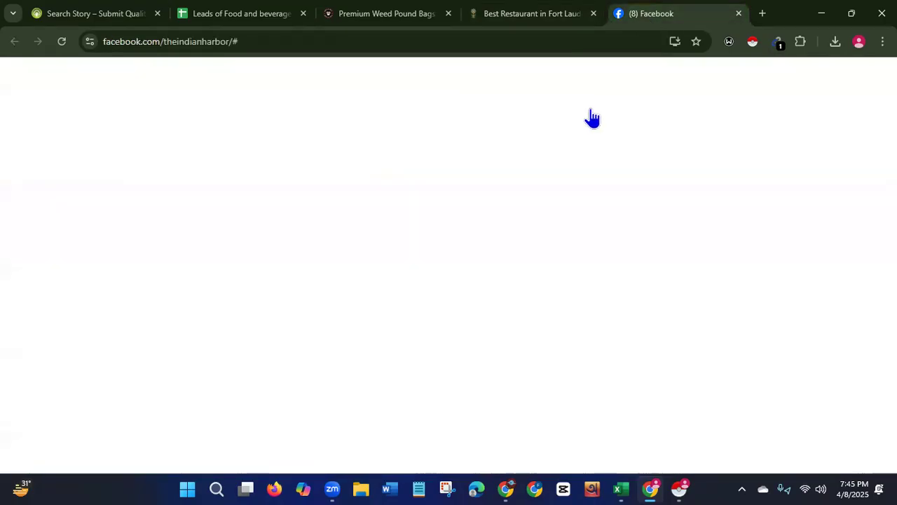
left_click(491, 18)
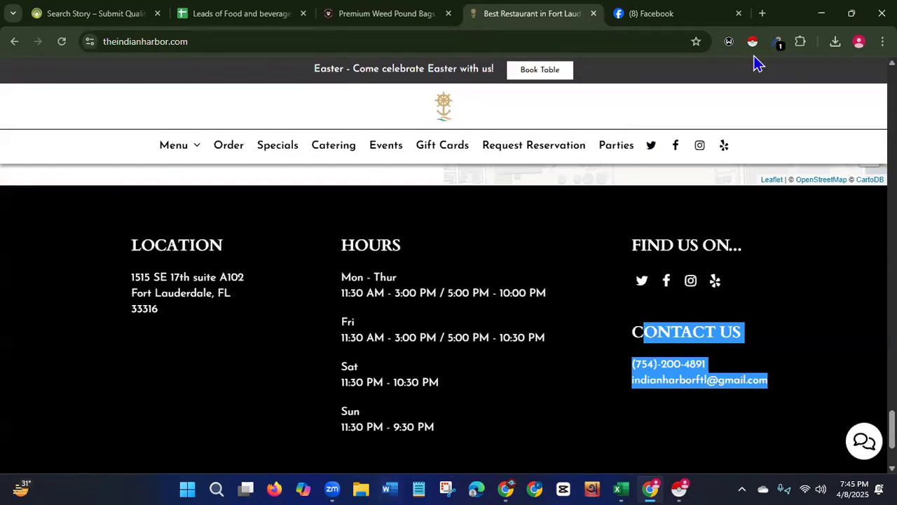
left_click(780, 43)
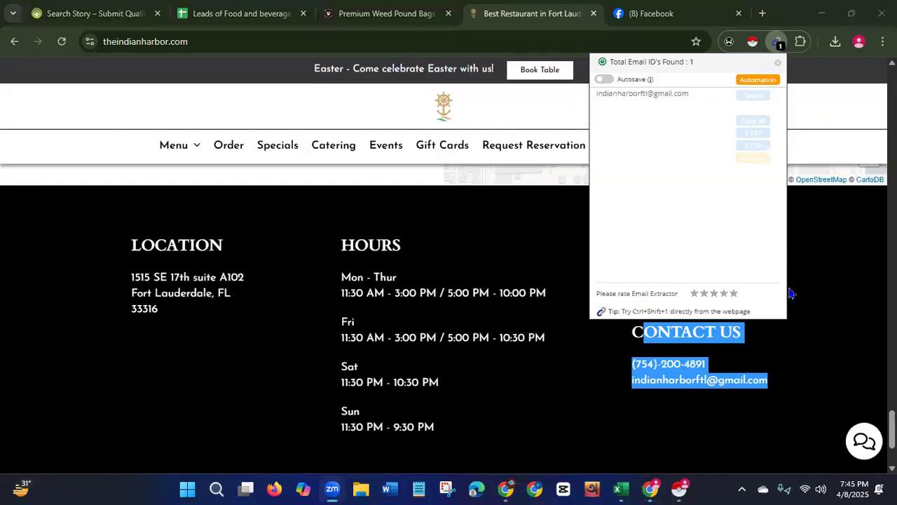
left_click(53, 106)
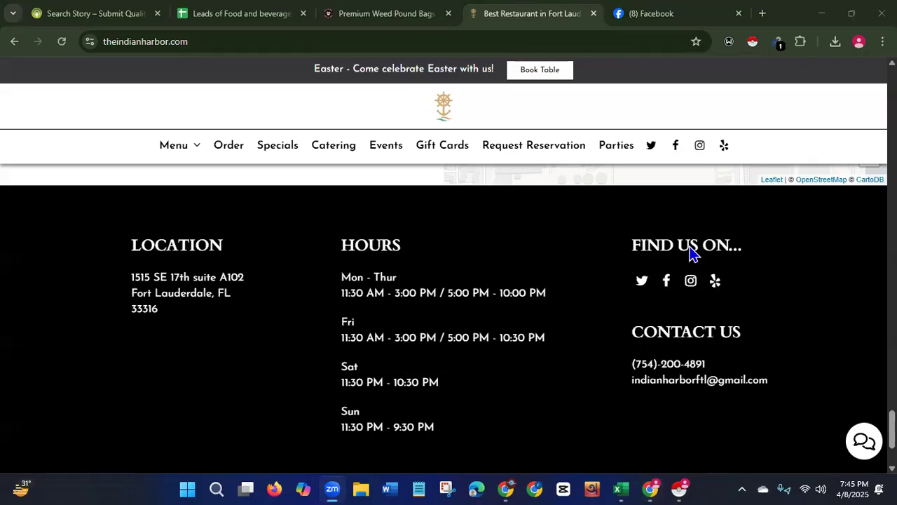
left_click(218, 21)
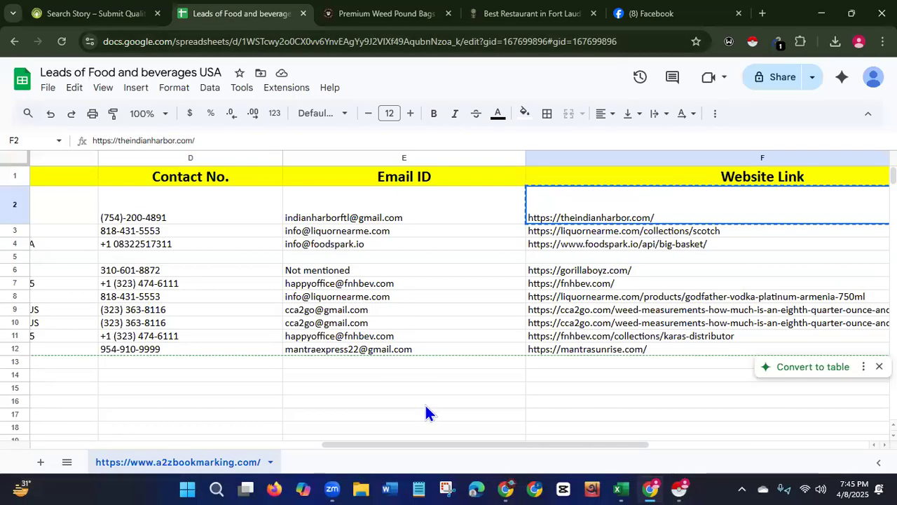
Delete the Exotic Weed Packs (Gorilla Boyz) row from the leads sheet.
left_click(303, 271)
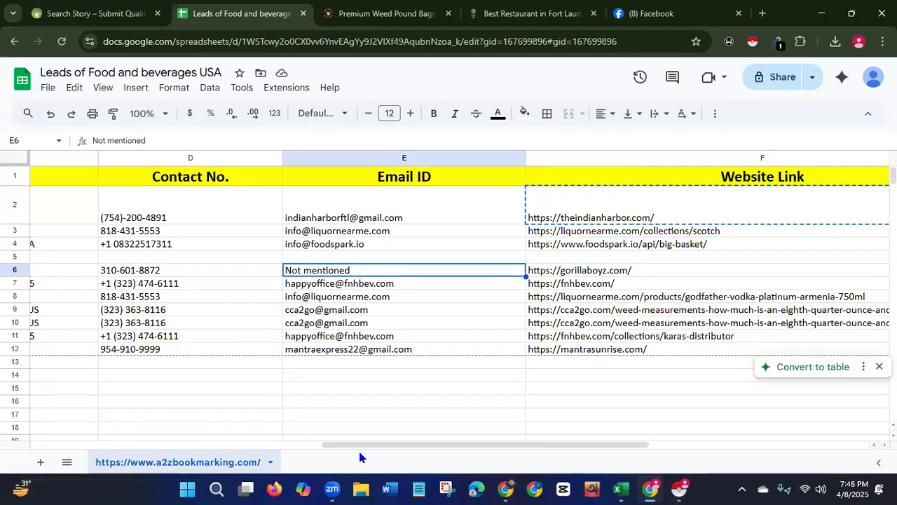
left_click_drag(358, 448, 23, 417)
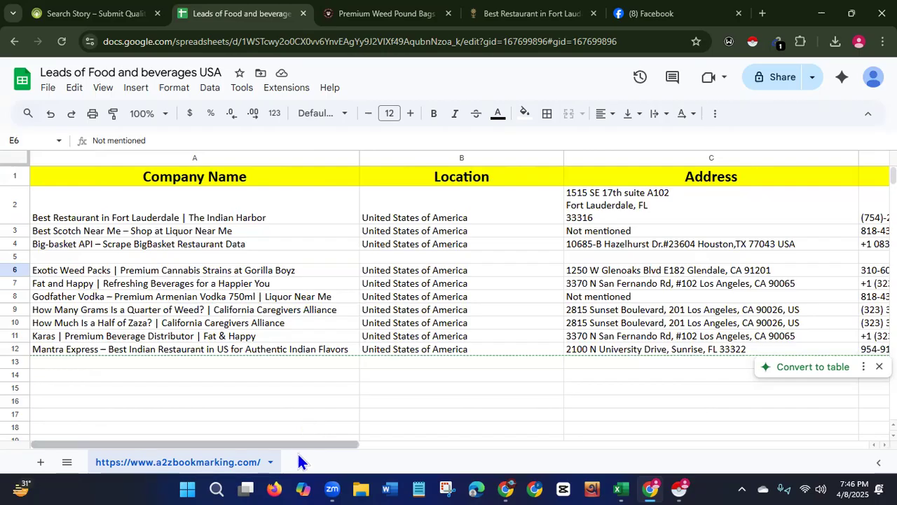
left_click(17, 269)
right_click(18, 269)
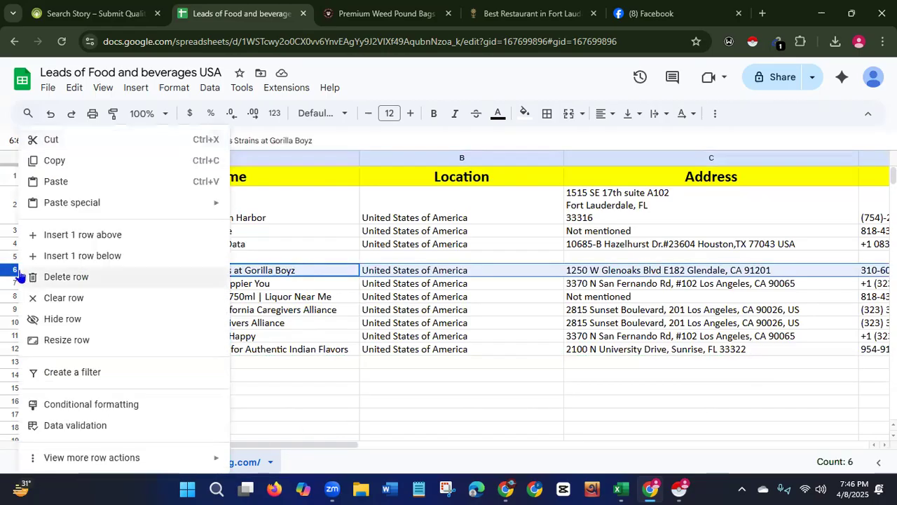
left_click(66, 277)
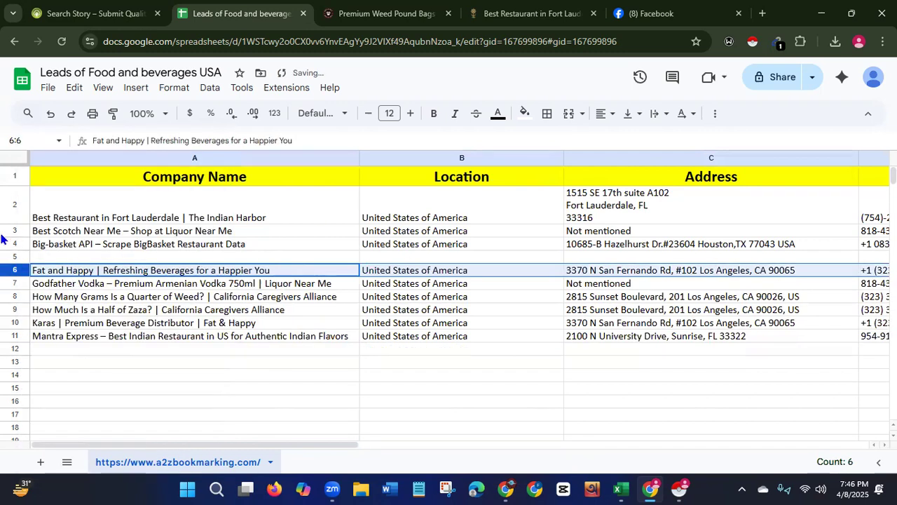
Move the Mantra Express row up into row 5, delete the empty row it leaves, and review the columns.
left_click(16, 341)
left_click_drag(15, 341, 32, 257)
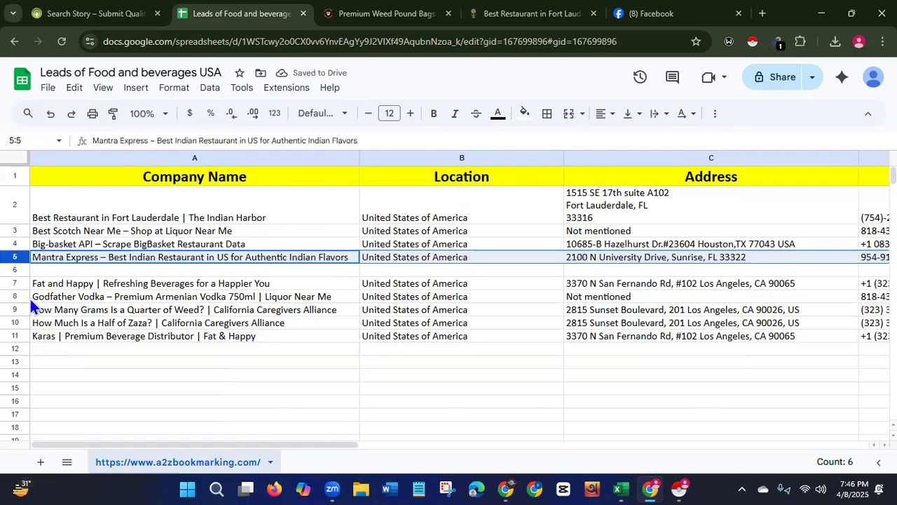
left_click(22, 270)
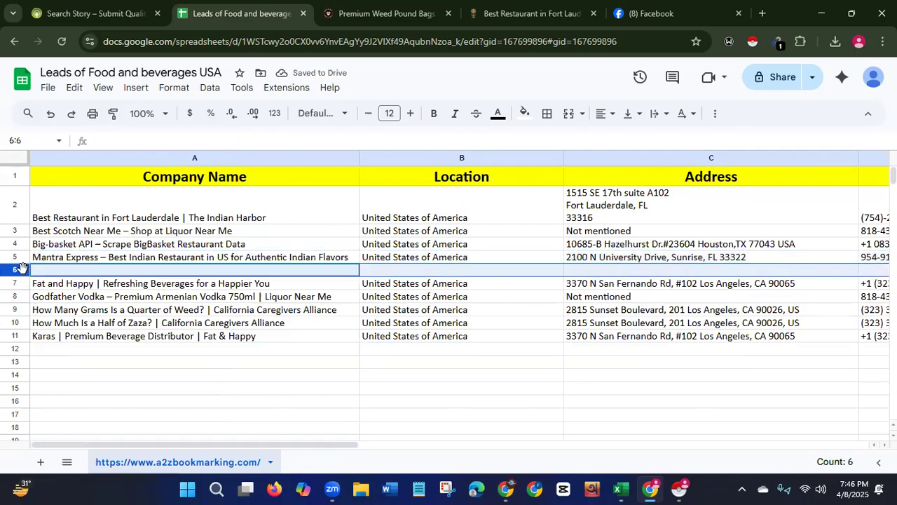
right_click(22, 271)
left_click(54, 278)
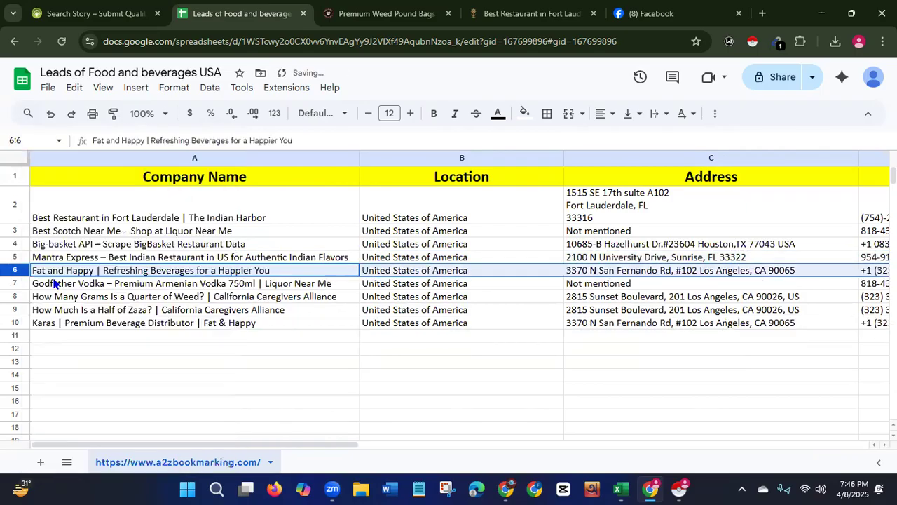
left_click(257, 403)
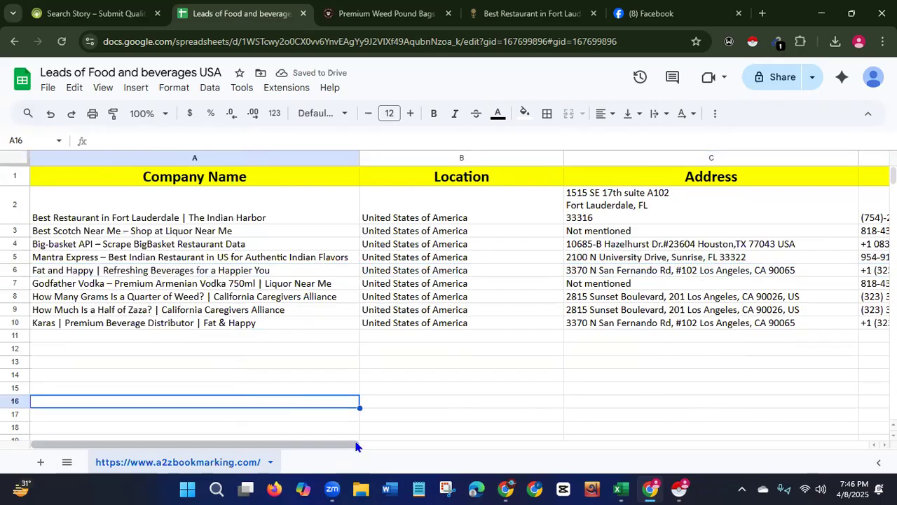
left_click_drag(356, 445, 444, 450)
scroll(445, 460, "right", 5)
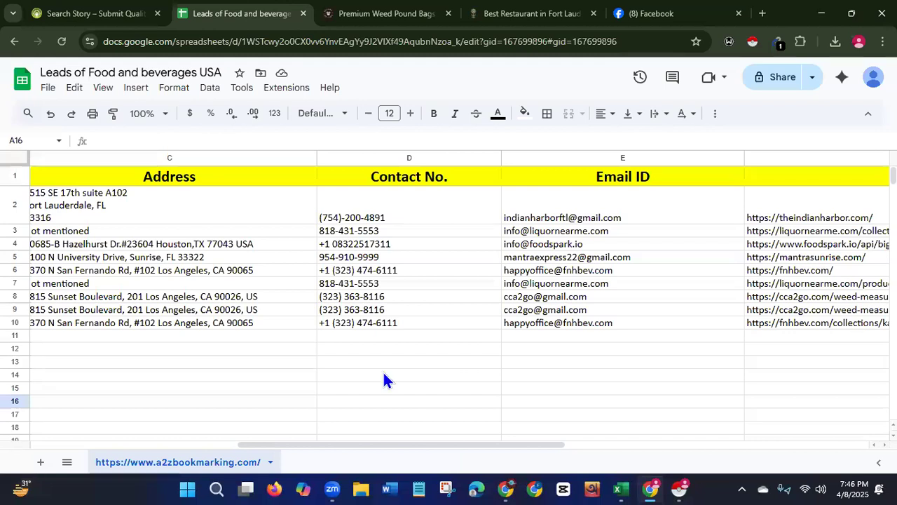
left_click_drag(539, 446, 287, 445)
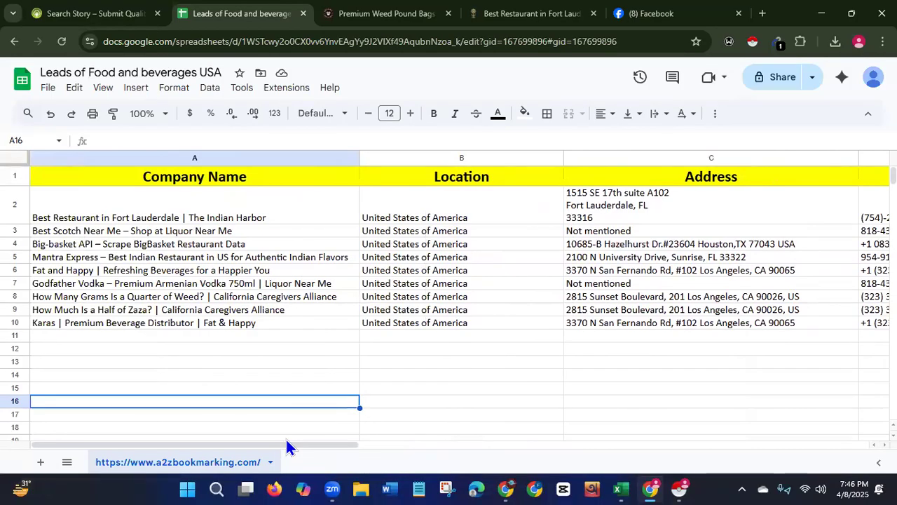
Close the Premium Weed Pound Bags and Facebook tabs and switch to the restaurant site tab.
left_click(449, 13)
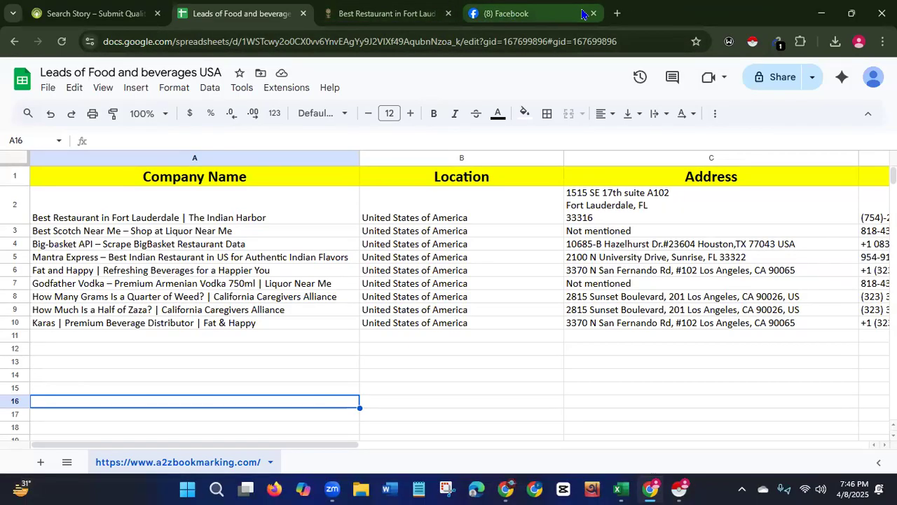
left_click(593, 14)
left_click(434, 25)
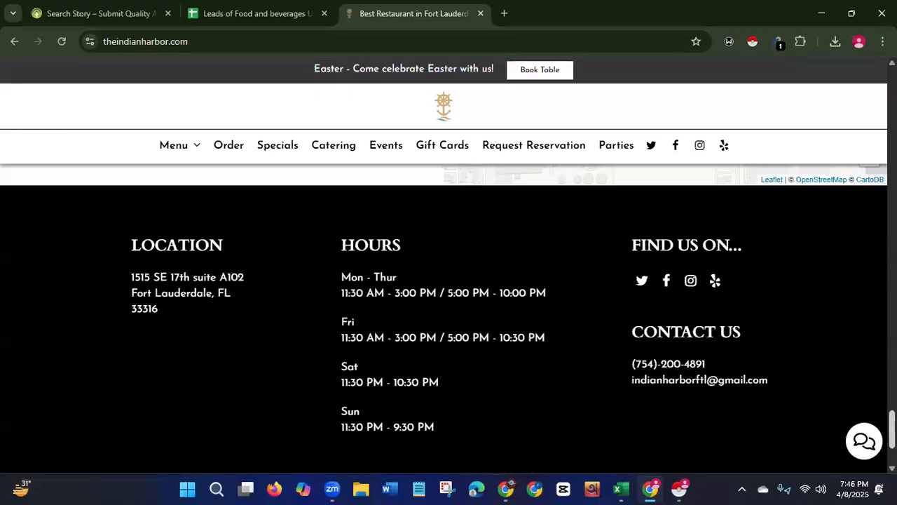
Scroll back up through the restaurant website to its top.
scroll(449, 316, "up", 5)
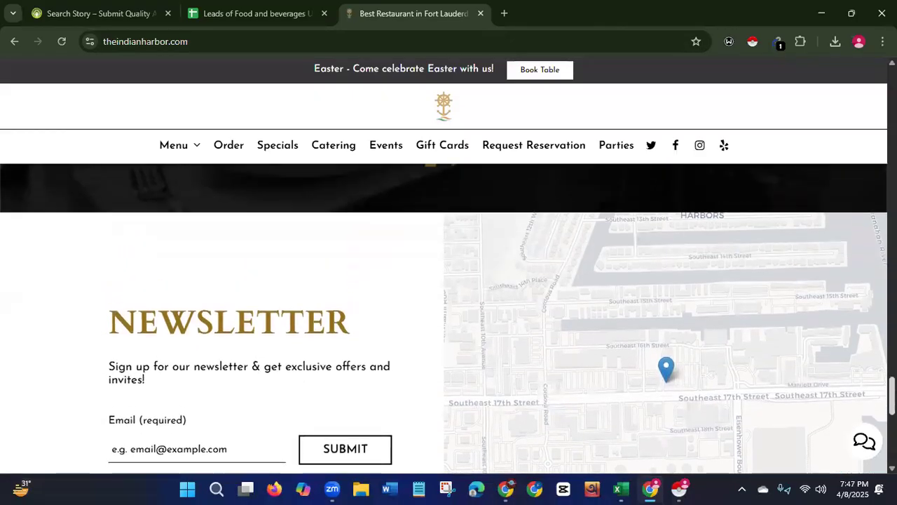
scroll(449, 316, "up", 4)
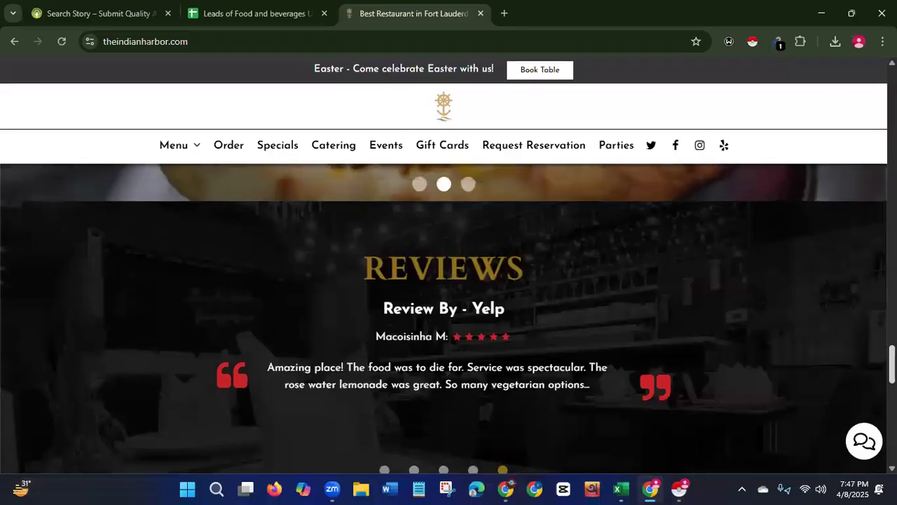
scroll(448, 316, "up", 6)
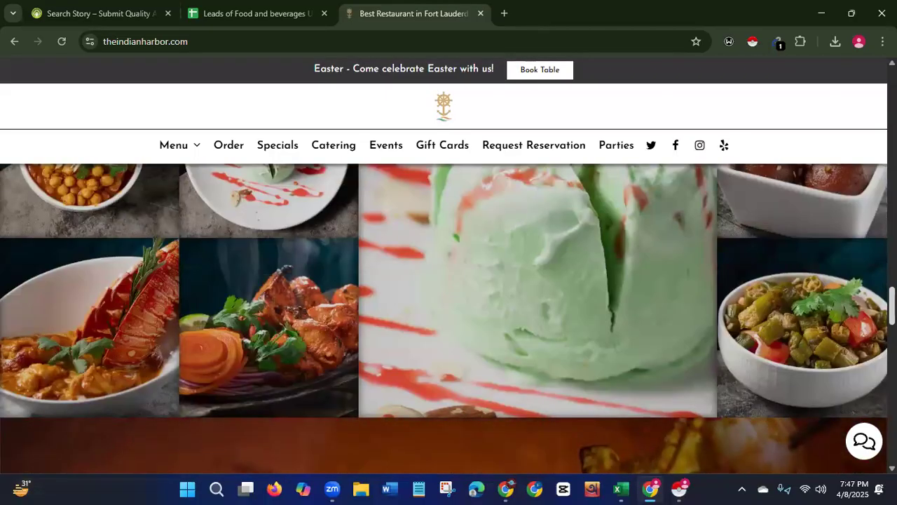
scroll(449, 316, "up", 2)
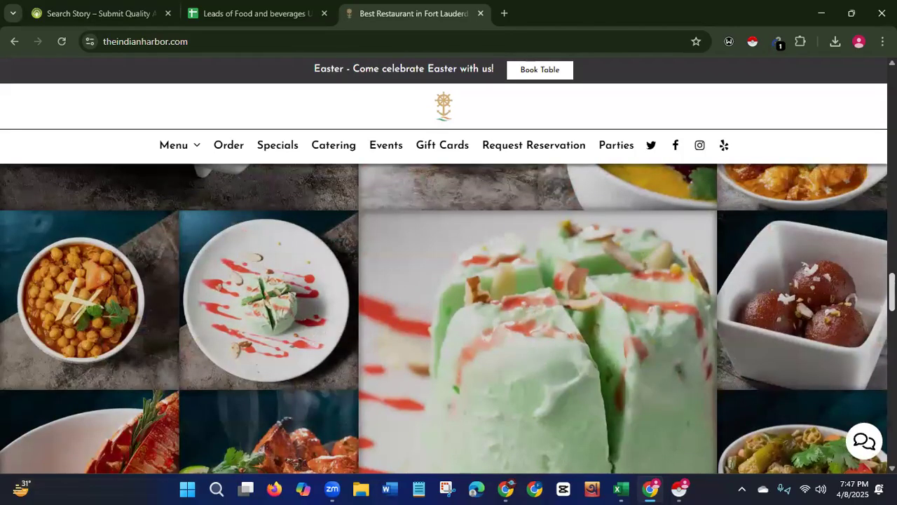
scroll(449, 315, "up", 5)
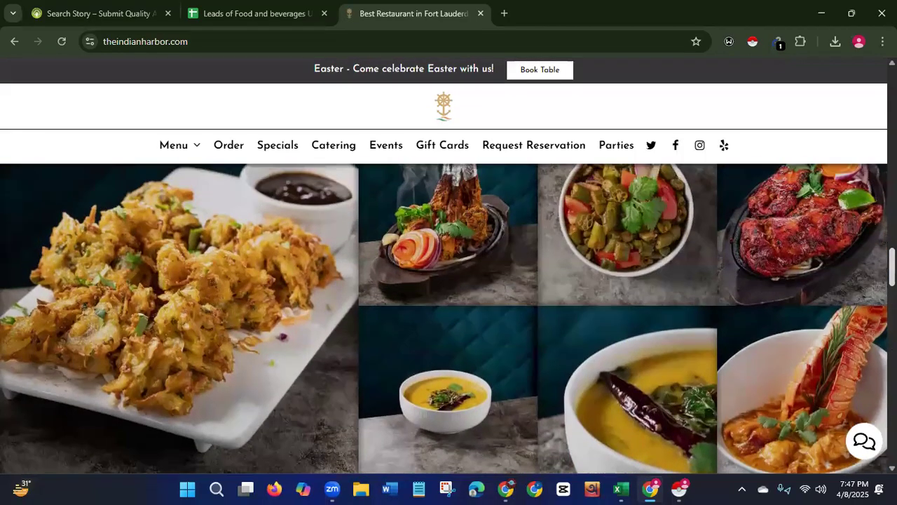
scroll(449, 315, "up", 6)
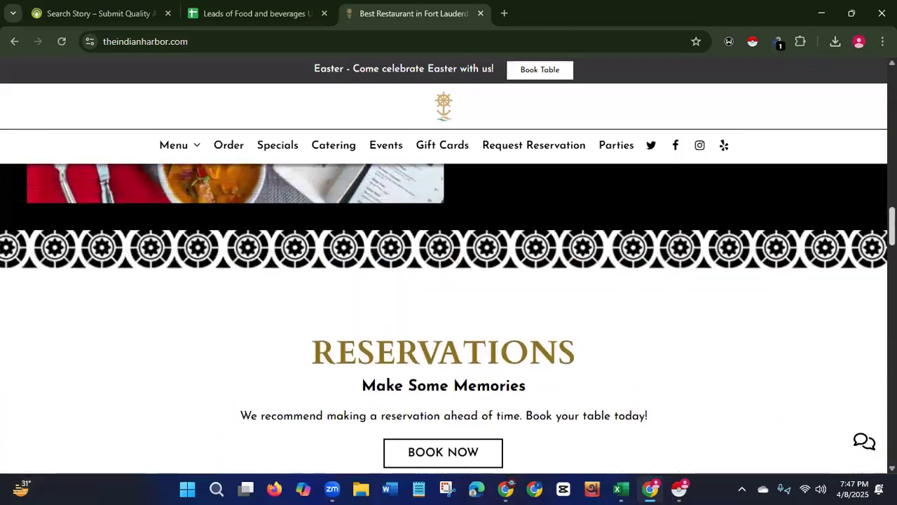
scroll(449, 315, "up", 4)
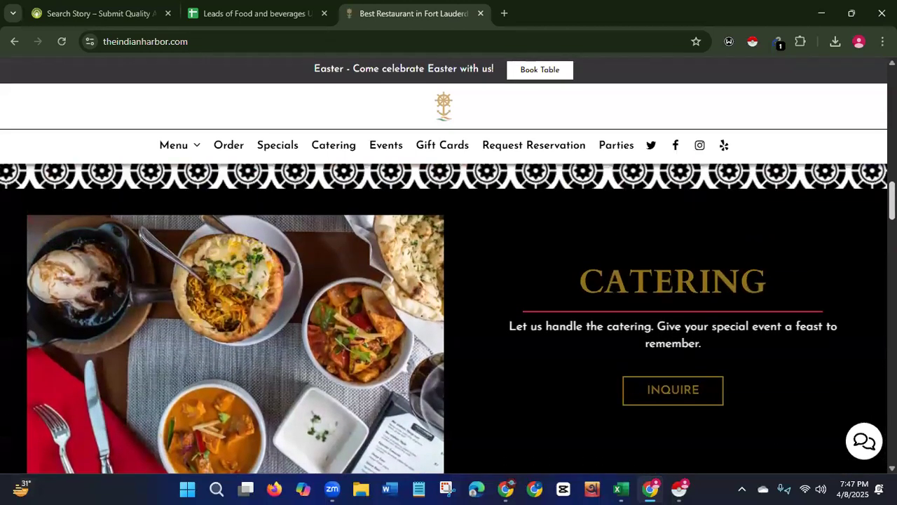
scroll(449, 315, "up", 8)
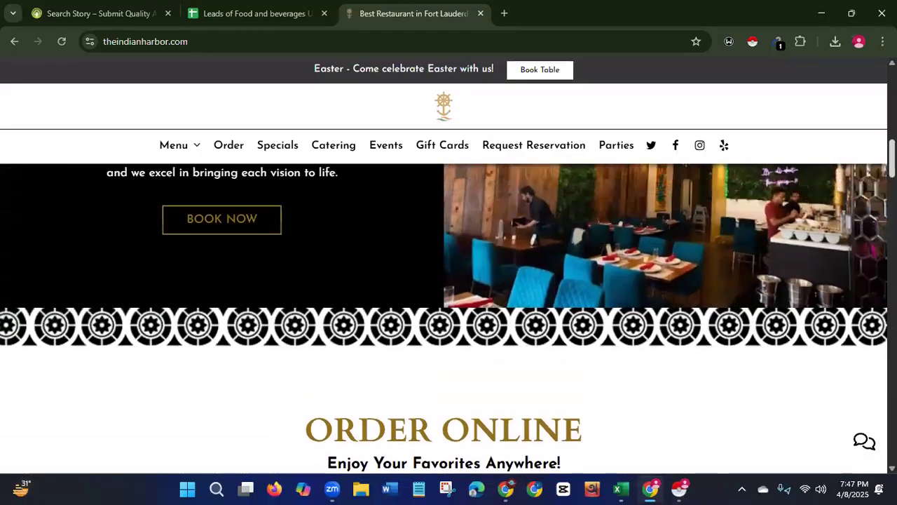
scroll(448, 316, "up", 8)
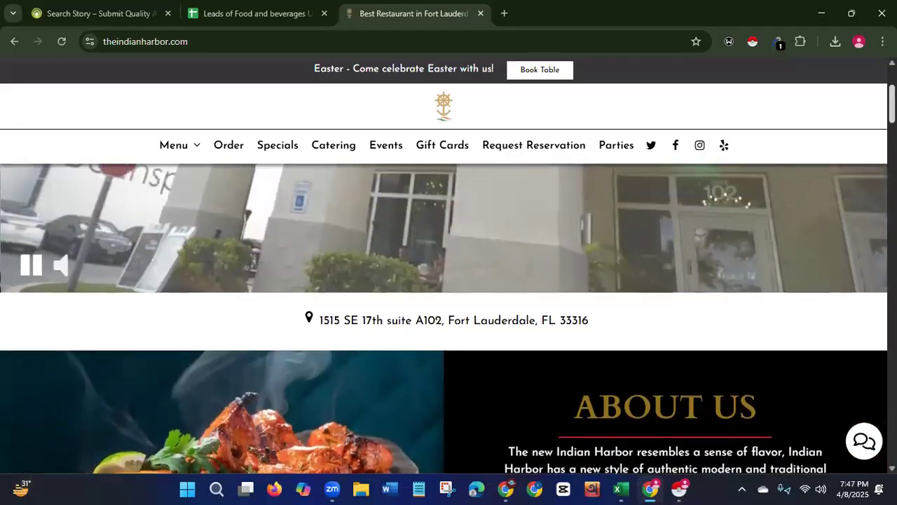
scroll(449, 316, "up", 1)
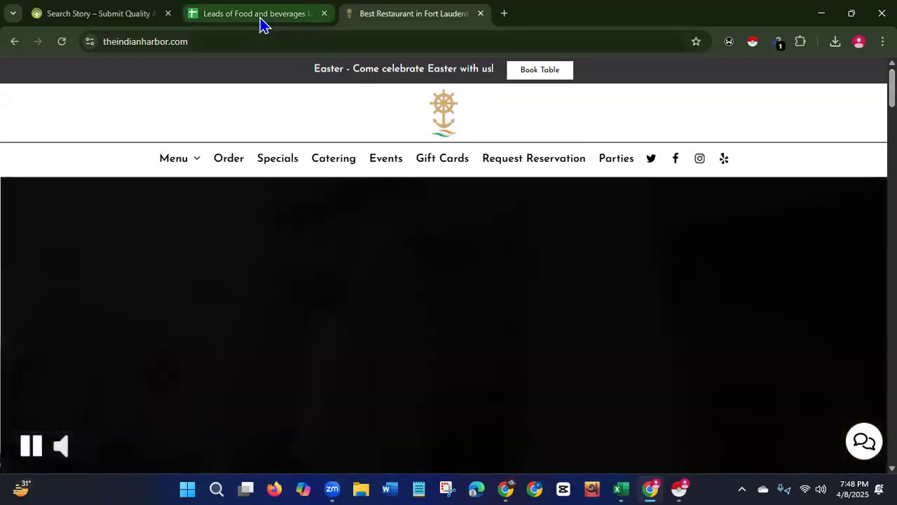
Return to the leads sheet and view the contact, email and website columns.
left_click(261, 21)
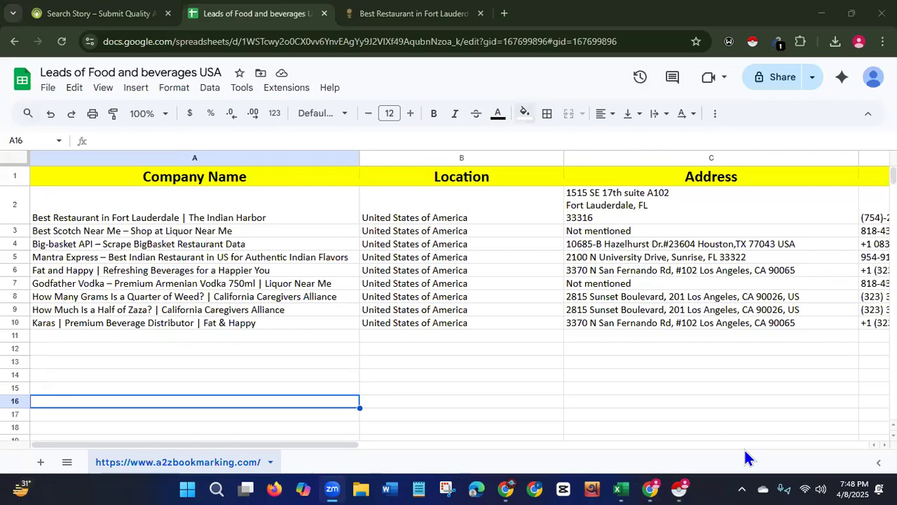
left_click_drag(193, 442, 227, 445)
scroll(228, 442, "right", 5)
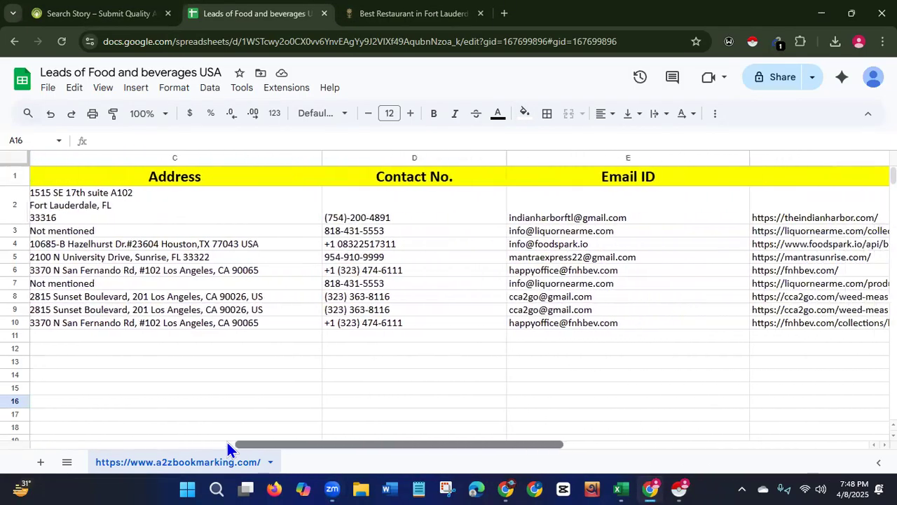
scroll(227, 441, "right", 3)
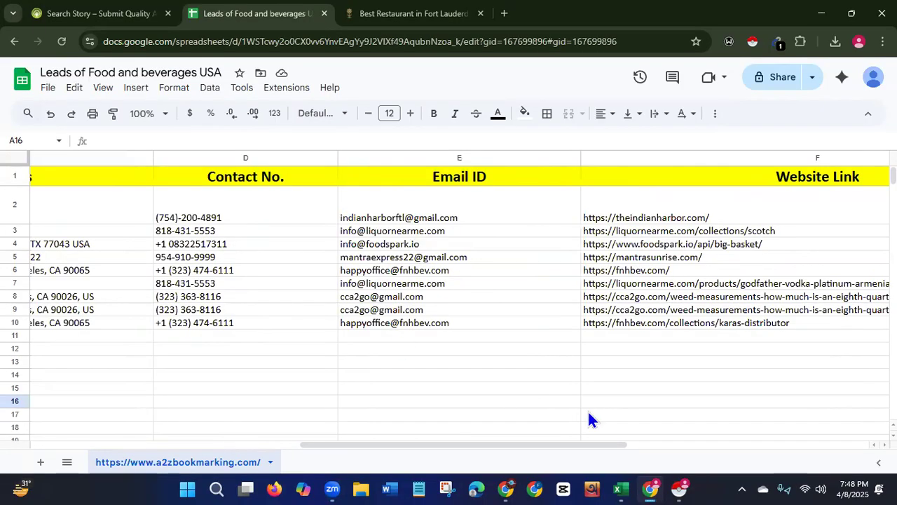
Search Google for email verifier in a new tab and open Verifalia's free email address validator.
left_click(504, 14)
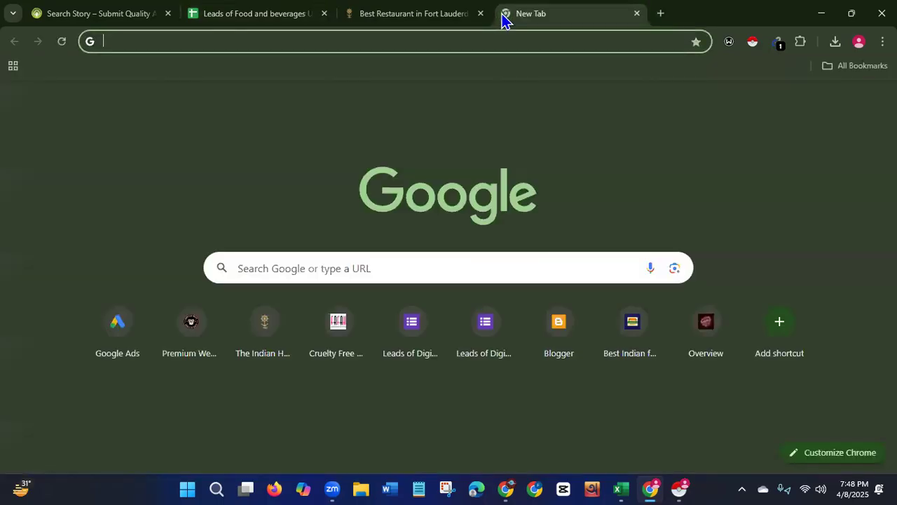
left_click(462, 42)
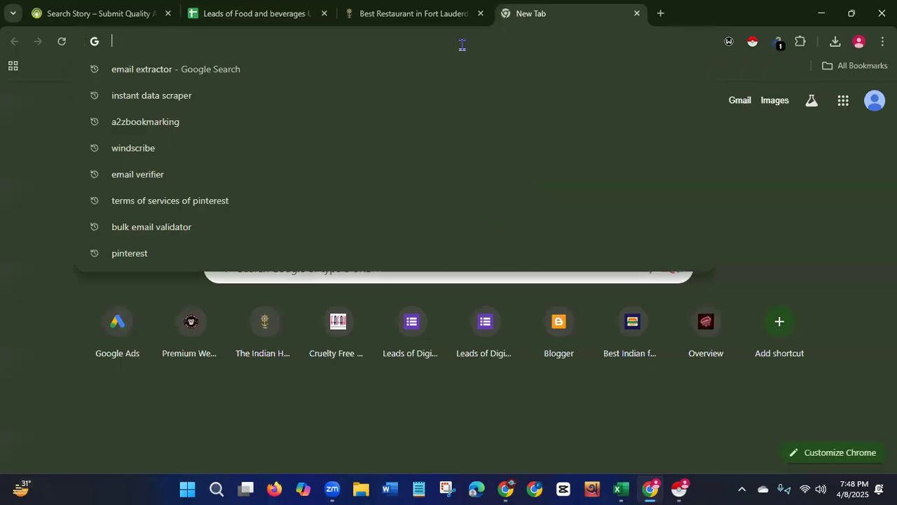
type("email")
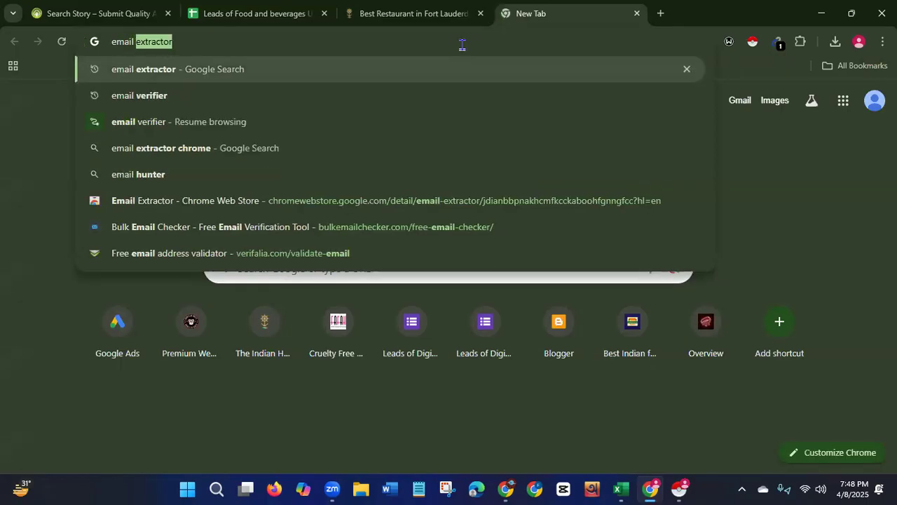
type(" verifie")
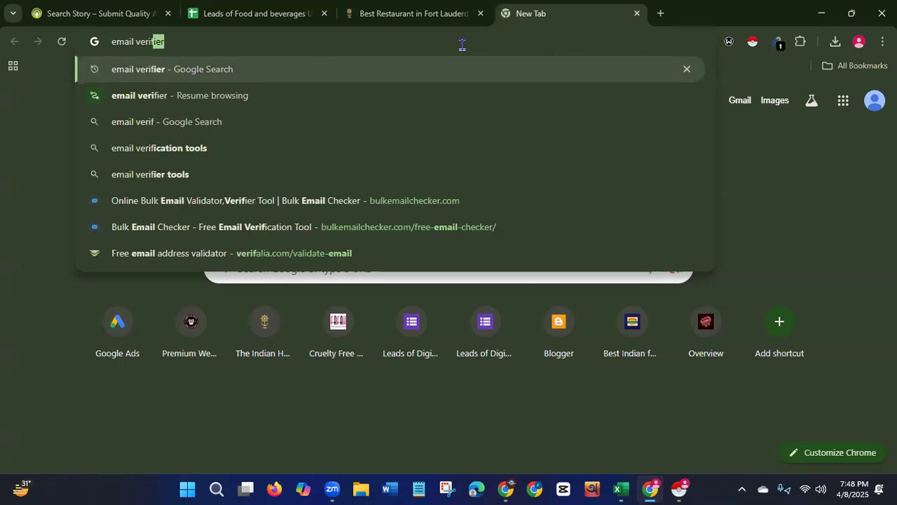
type("r")
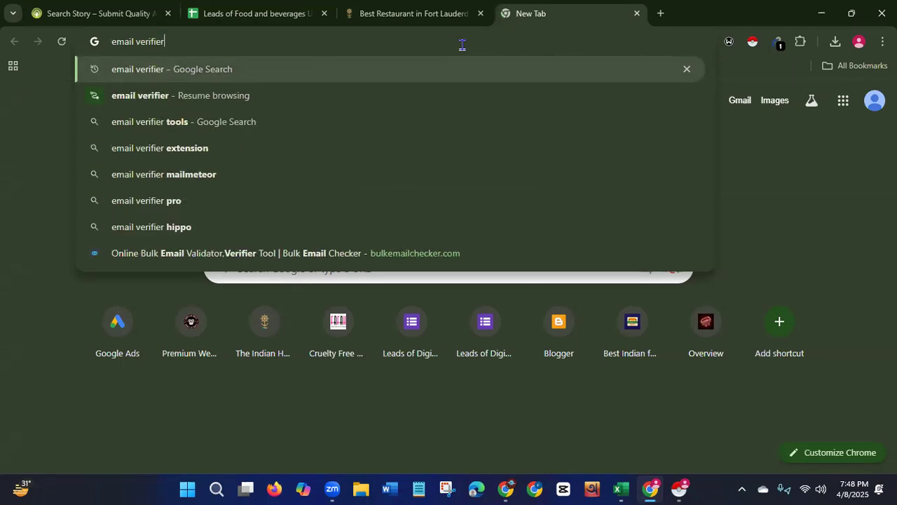
key("Return")
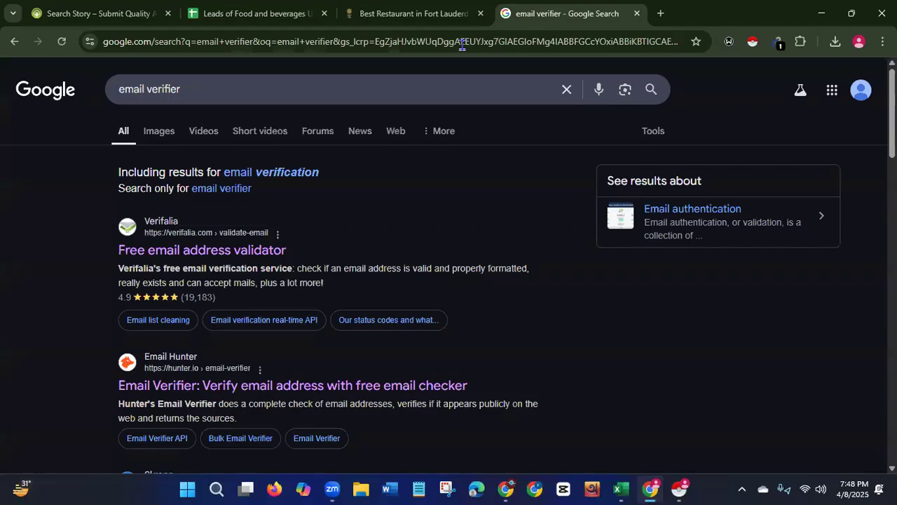
left_click(220, 250)
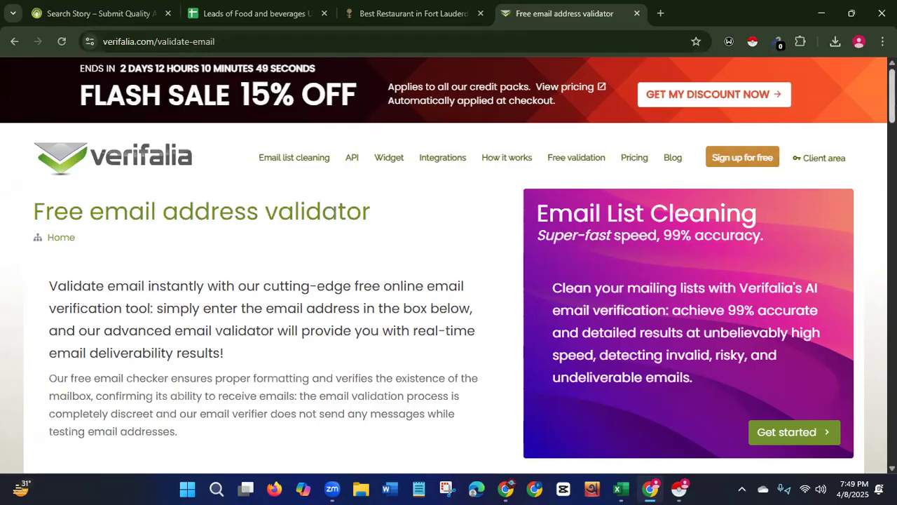
scroll(449, 281, "down", 4)
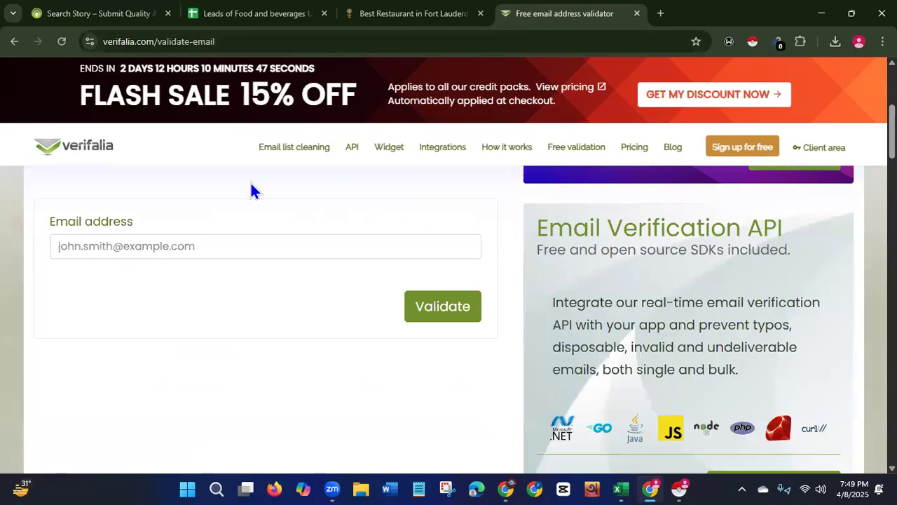
Copy the first listing's website link from the leads sheet into the validator's email address field.
left_click(277, 16)
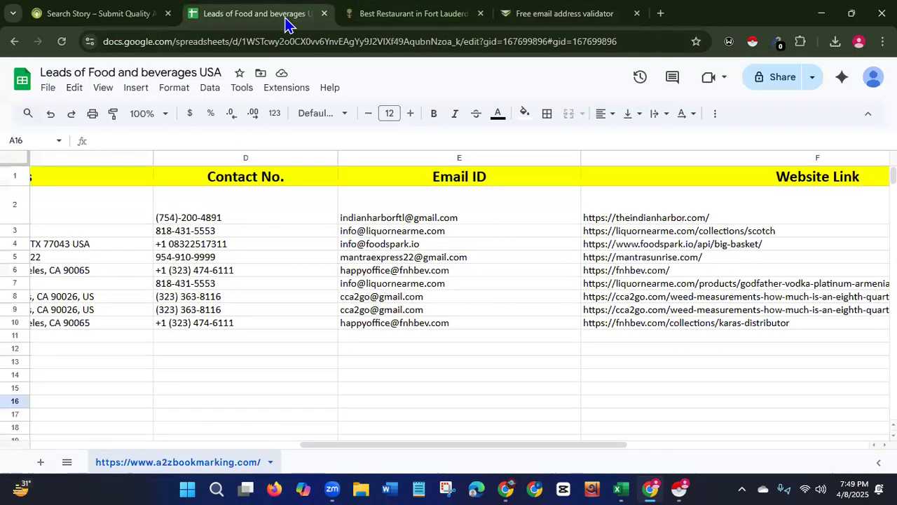
left_click(635, 219)
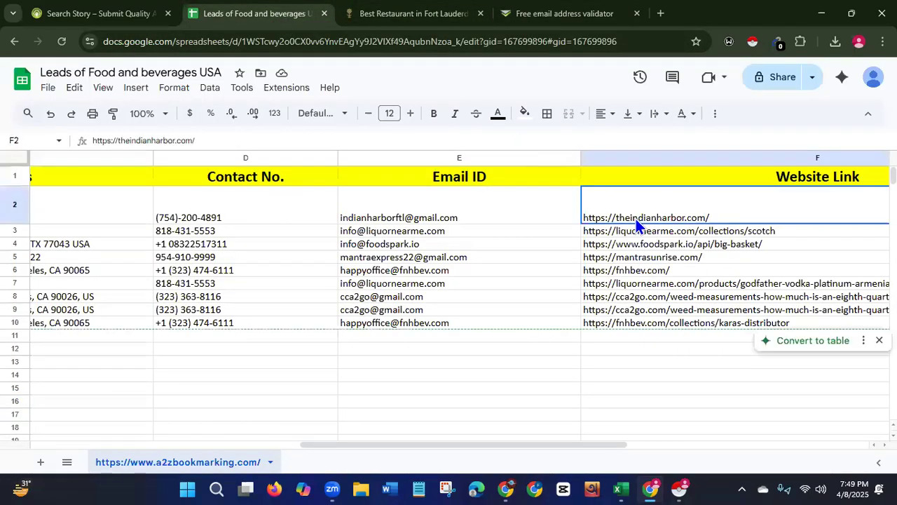
right_click(636, 219)
left_click(675, 146)
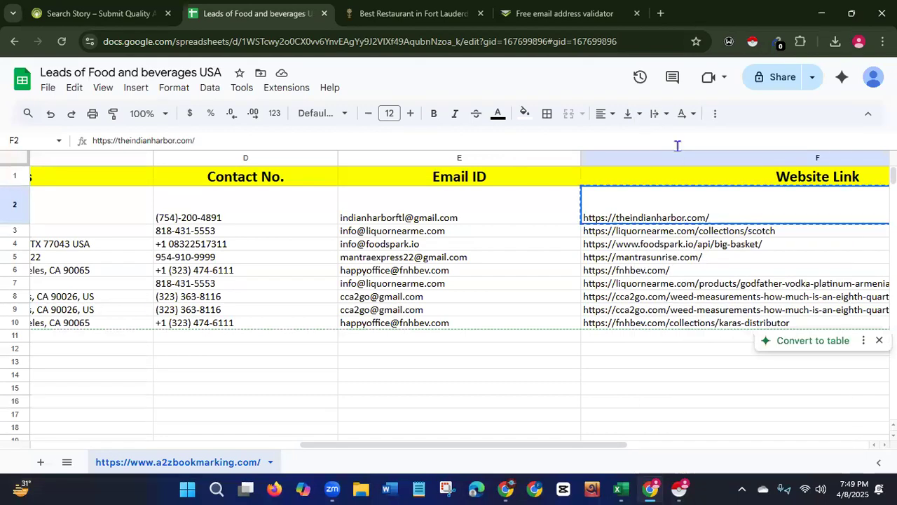
left_click(569, 17)
left_click(255, 254)
key("ctrl+v")
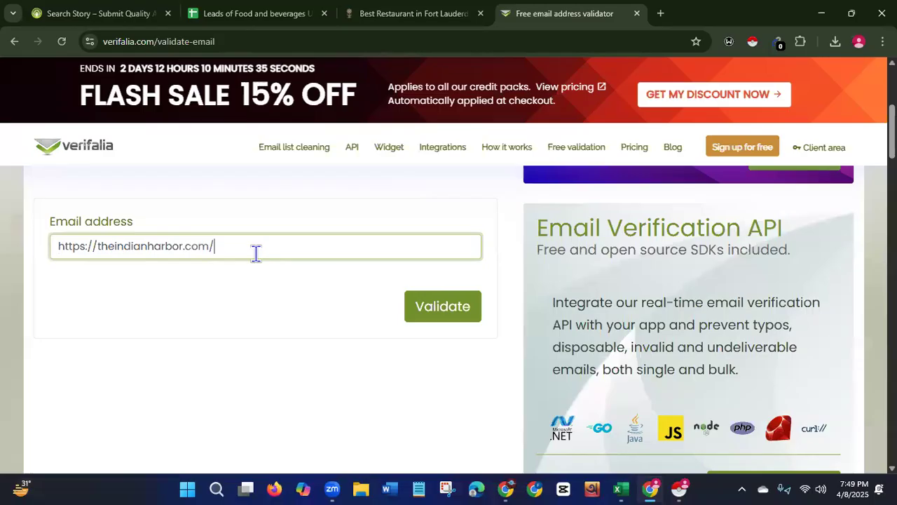
Copy the first listing's email address from the sheet, replace the validator field's contents with it and validate.
left_click(284, 15)
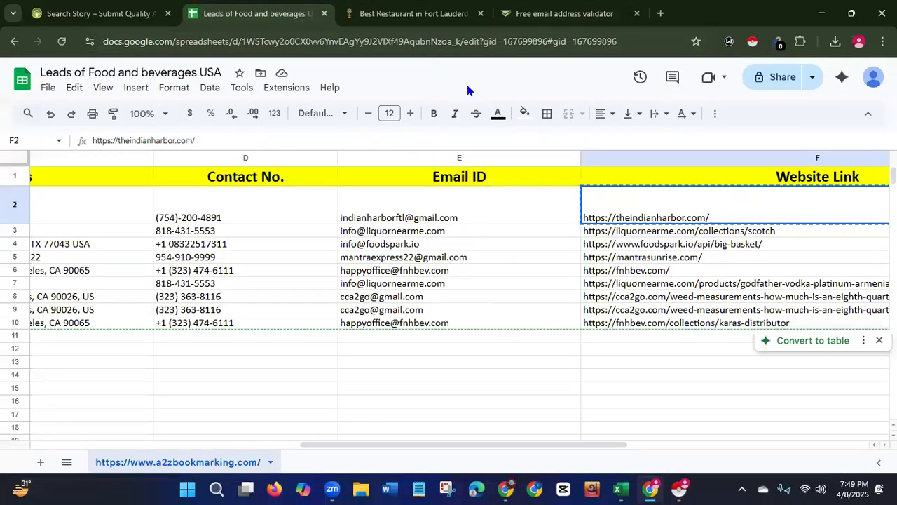
left_click(404, 219)
right_click(405, 220)
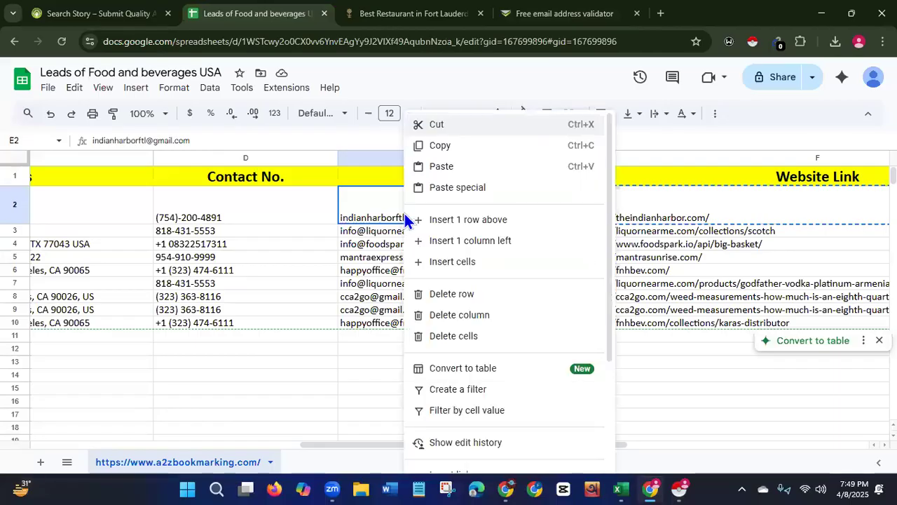
left_click(446, 146)
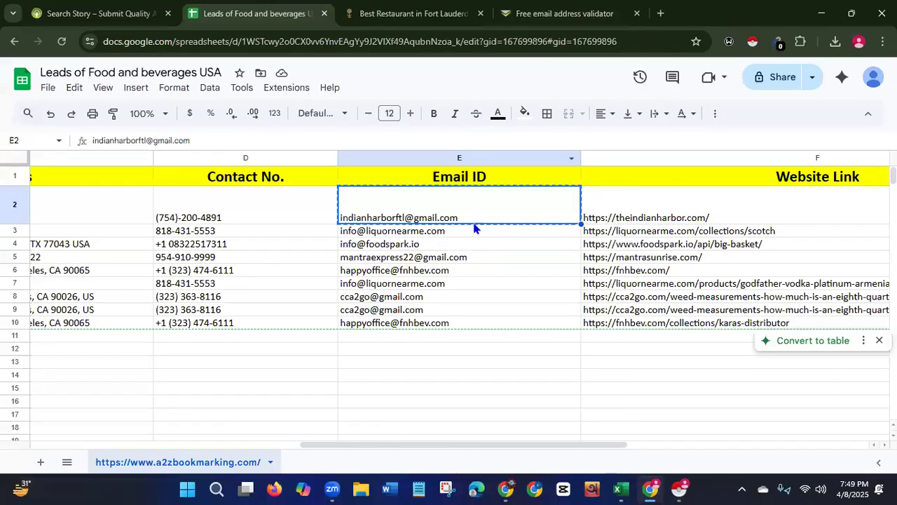
left_click(532, 19)
left_click_drag(219, 246, 44, 244)
key("BackSpace")
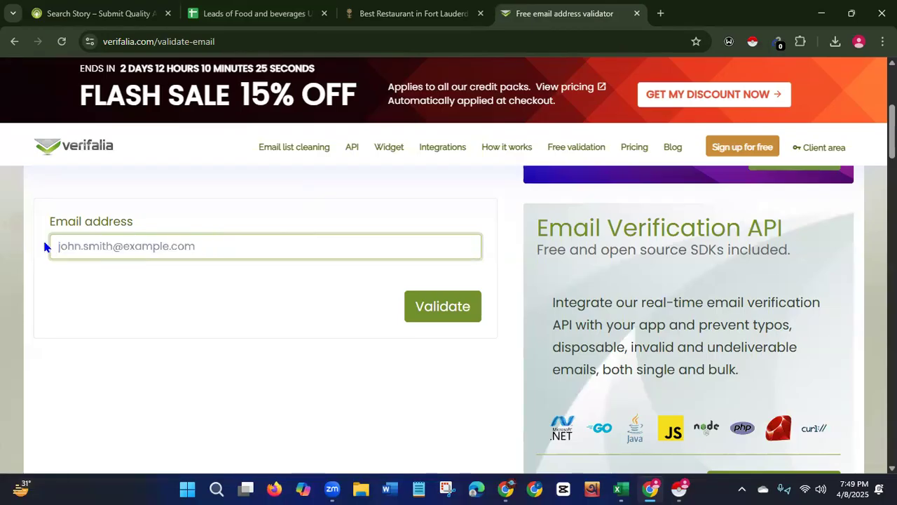
key("ctrl+v")
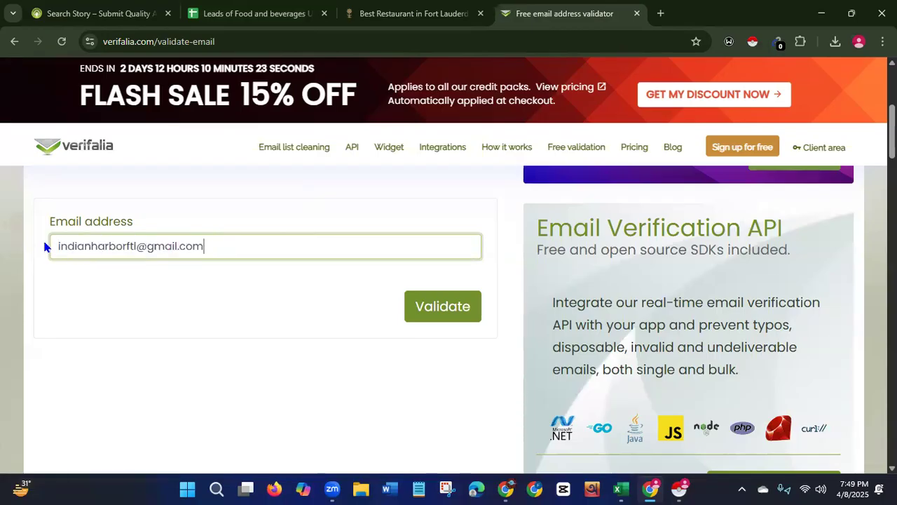
left_click(442, 308)
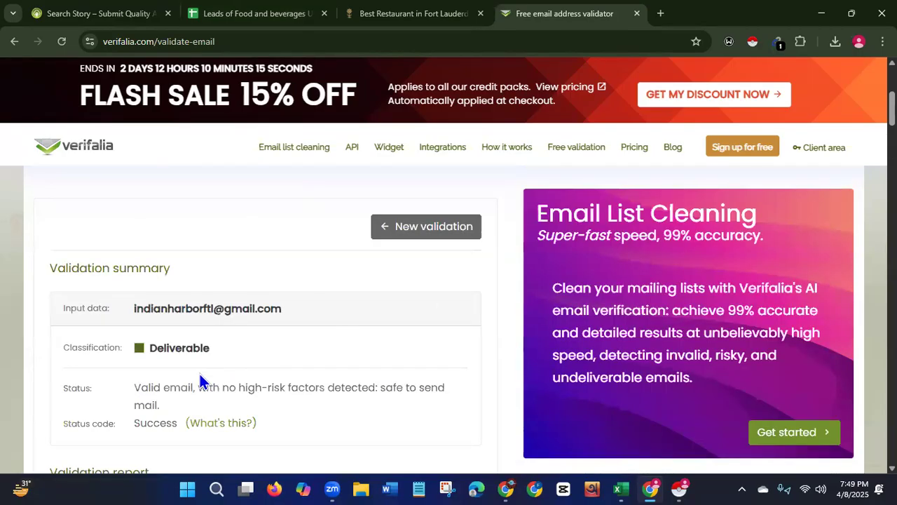
Examine the validation status details and the listings on the a2zbookmarking search page.
left_click_drag(134, 387, 377, 400)
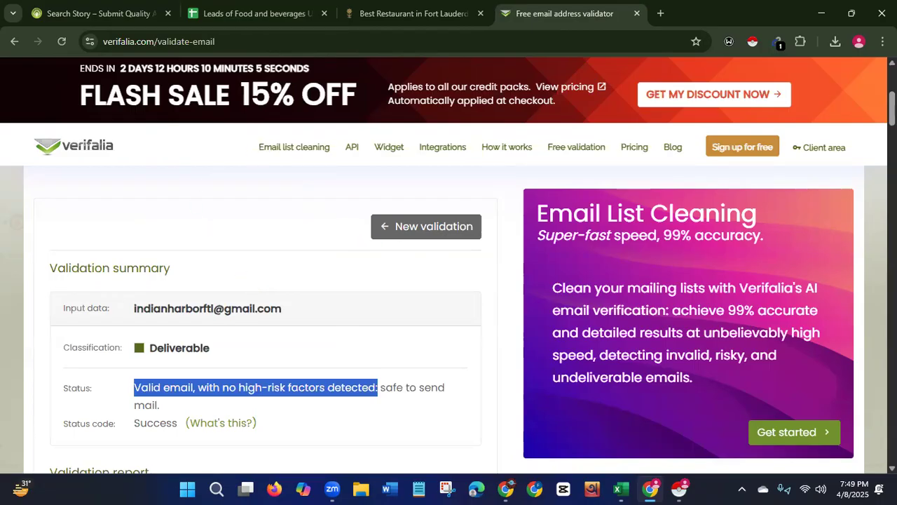
scroll(615, 115, "down", 3)
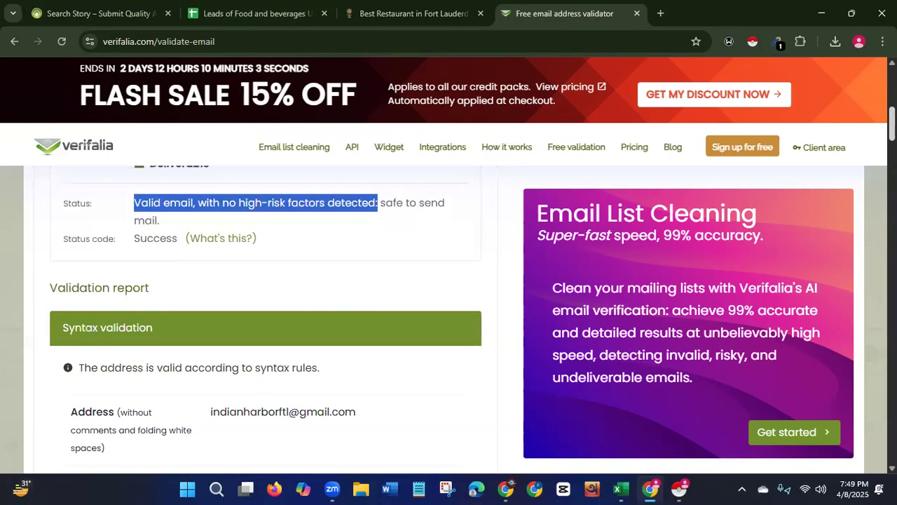
scroll(616, 114, "up", 2)
left_click(65, 13)
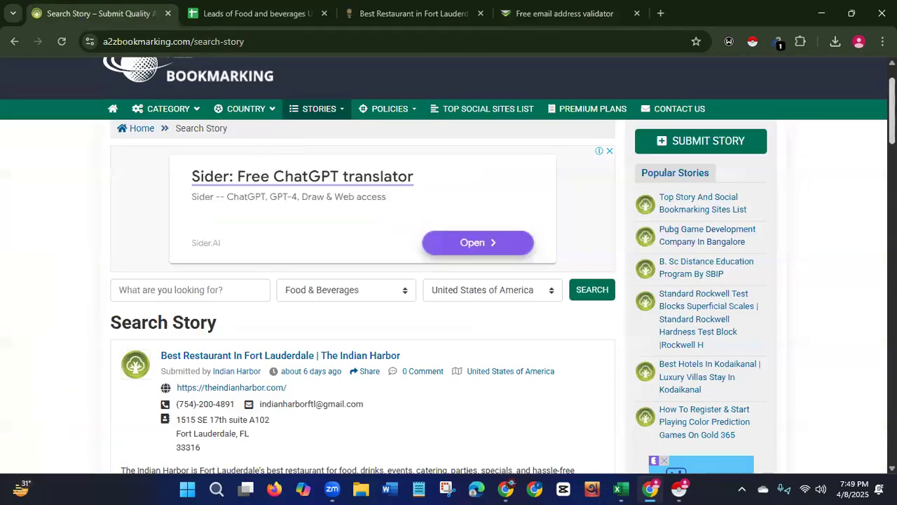
scroll(448, 281, "up", 1)
scroll(449, 280, "down", 12)
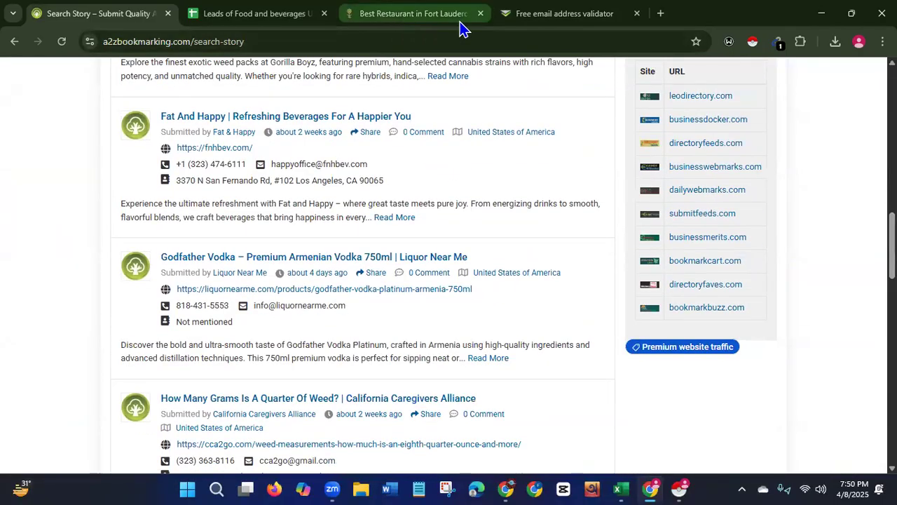
Copy the email address in row 8 of the sheet and run a new validation on it.
left_click(239, 14)
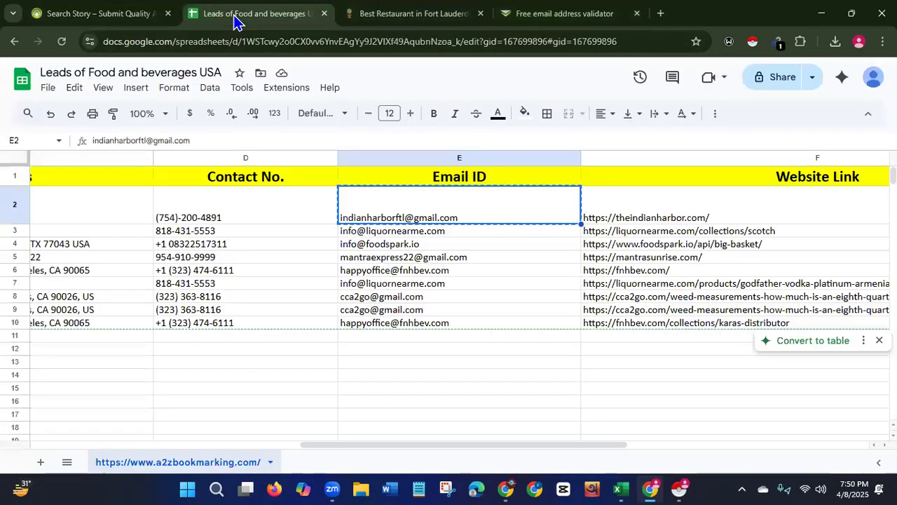
left_click(355, 299)
right_click(355, 300)
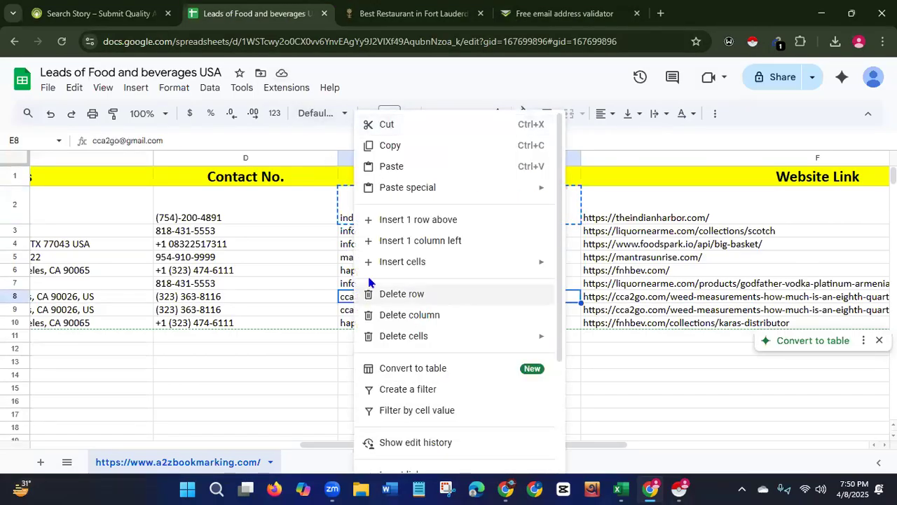
left_click(403, 147)
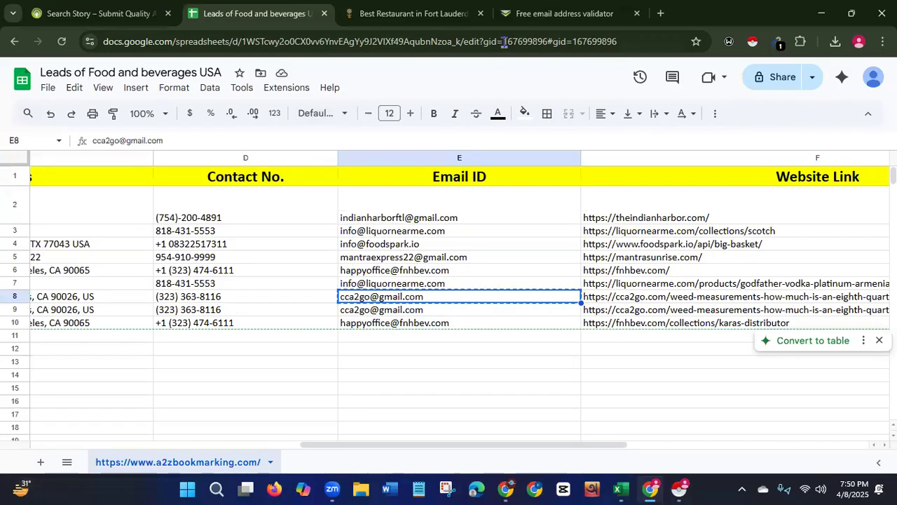
left_click(532, 17)
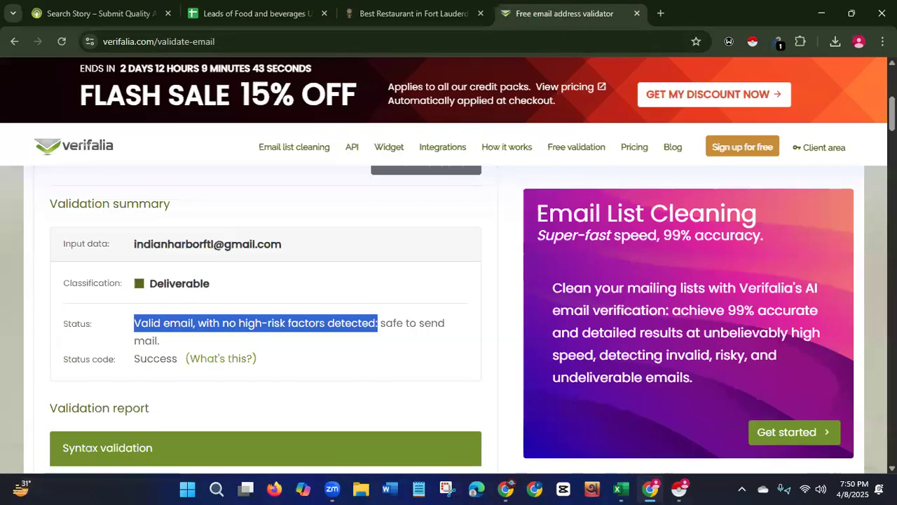
scroll(448, 316, "up", 1)
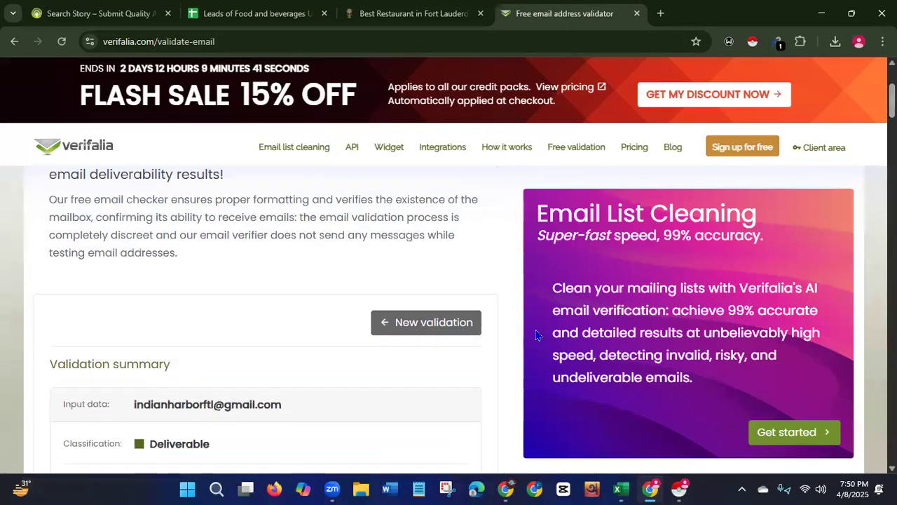
left_click(436, 323)
left_click(242, 343)
key("ctrl+v")
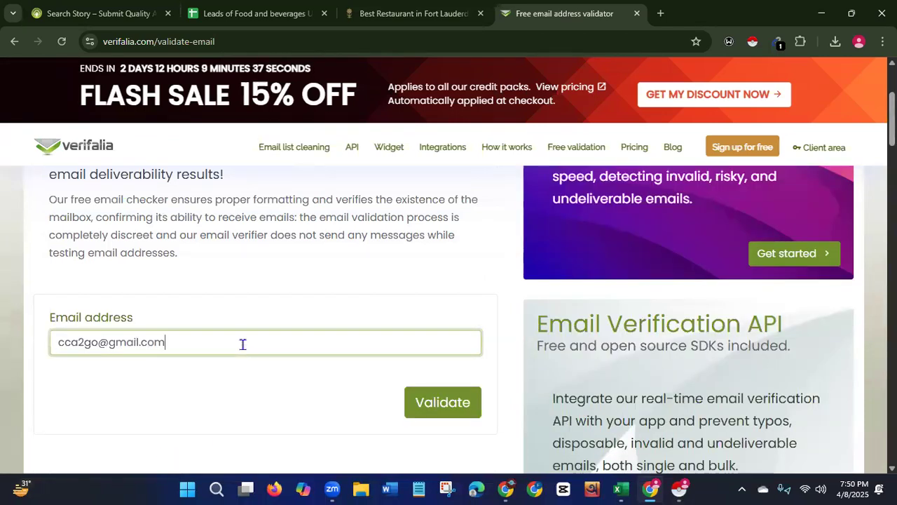
left_click(442, 402)
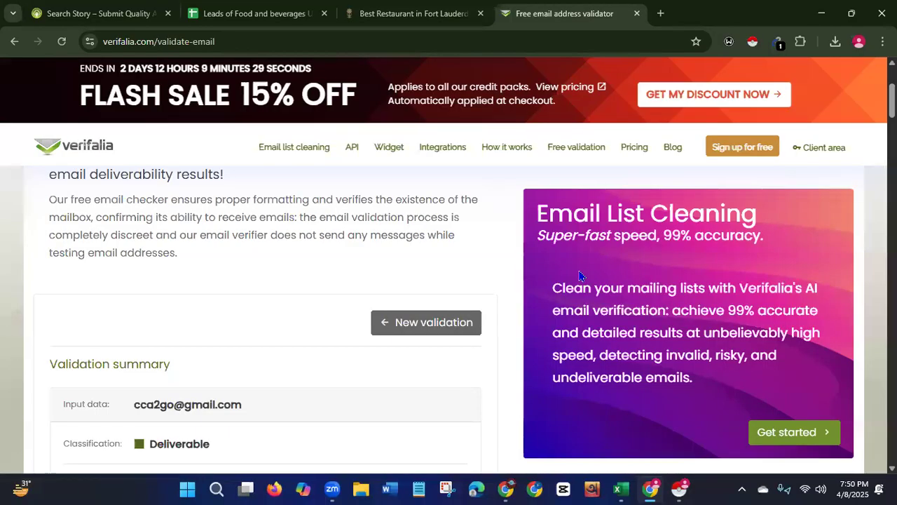
Dismiss the Convert to table suggestion in the leads sheet.
left_click_drag(892, 100, 893, 120)
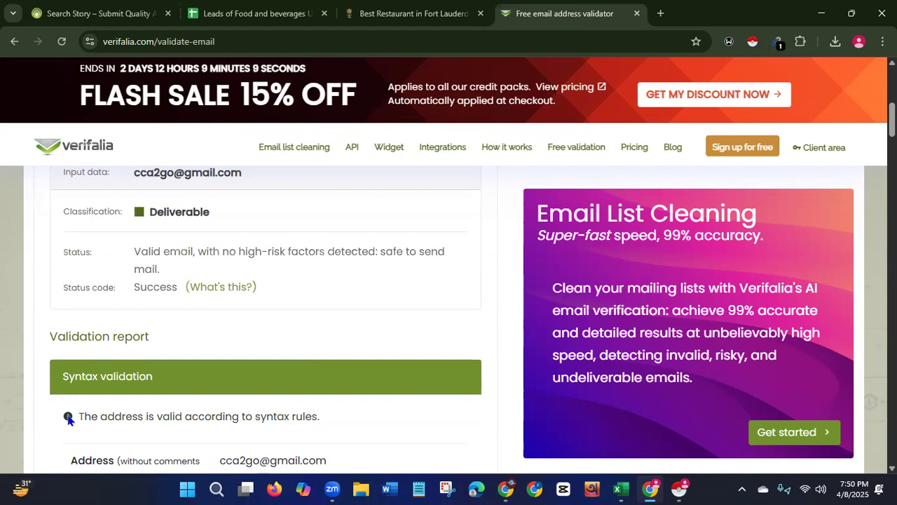
left_click(254, 23)
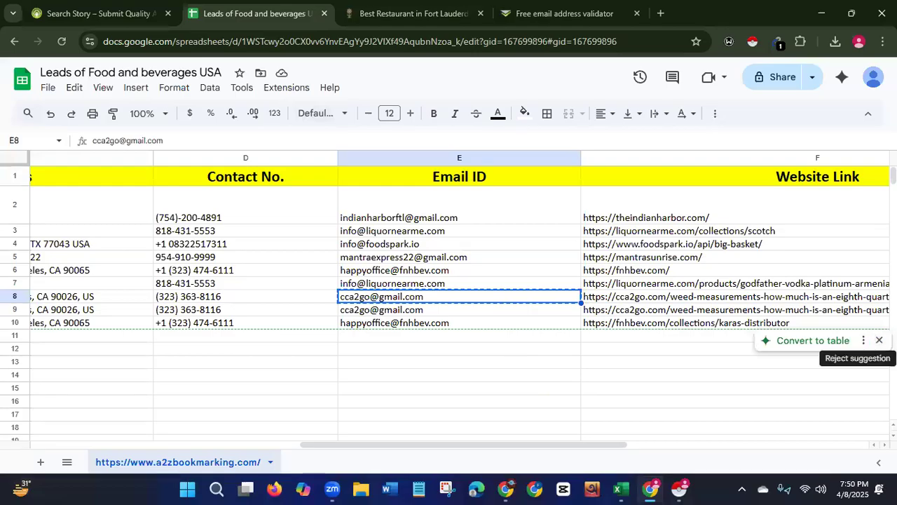
left_click(879, 340)
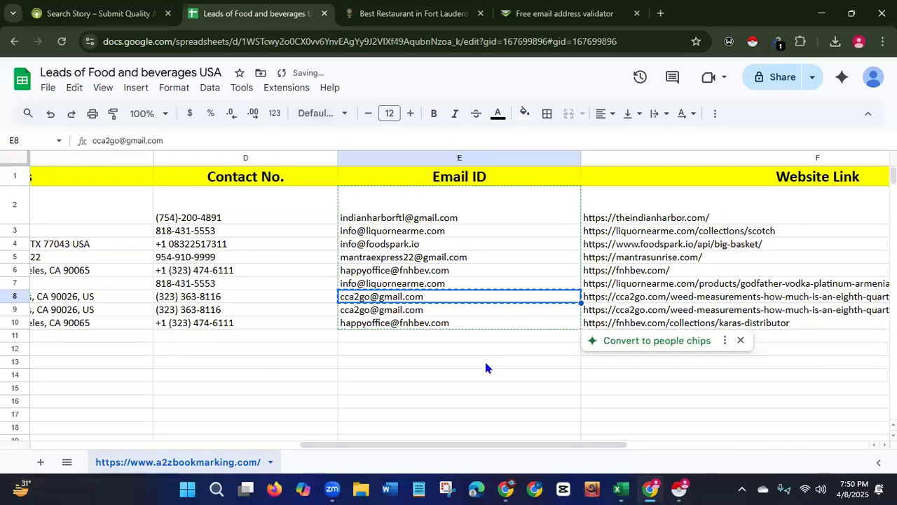
left_click(400, 375)
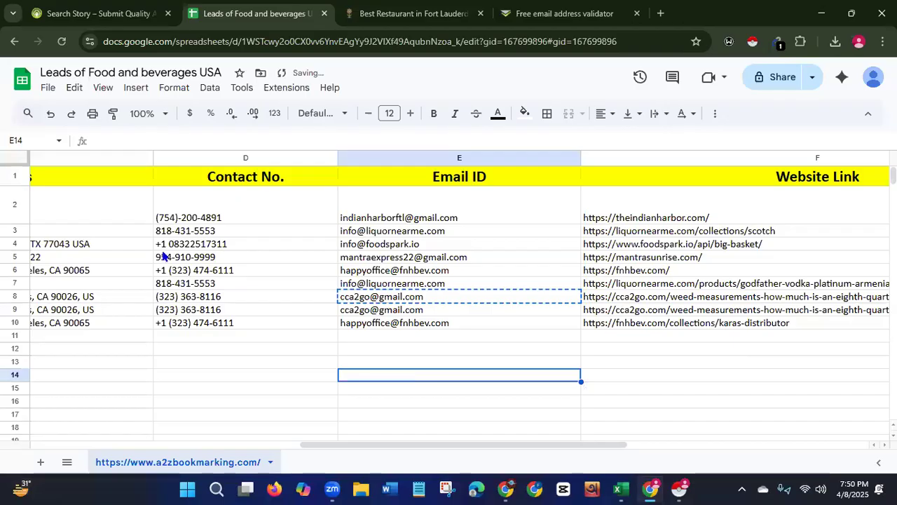
left_click_drag(379, 444, 162, 444)
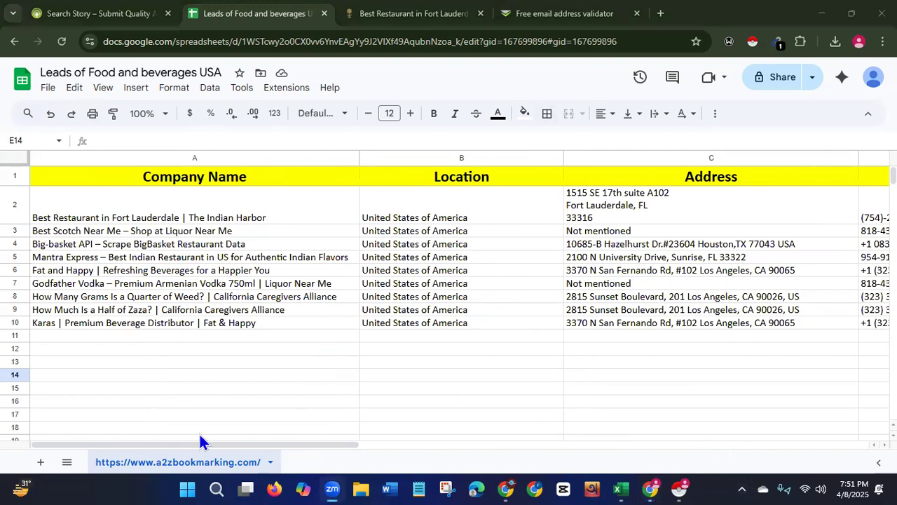
left_click_drag(179, 443, 229, 446)
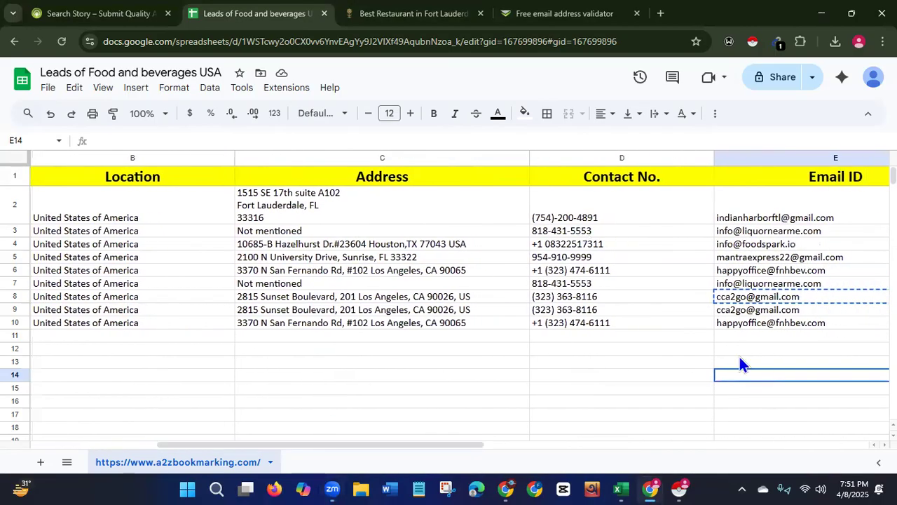
Search Google for bulk email verifier in a new tab.
left_click(660, 12)
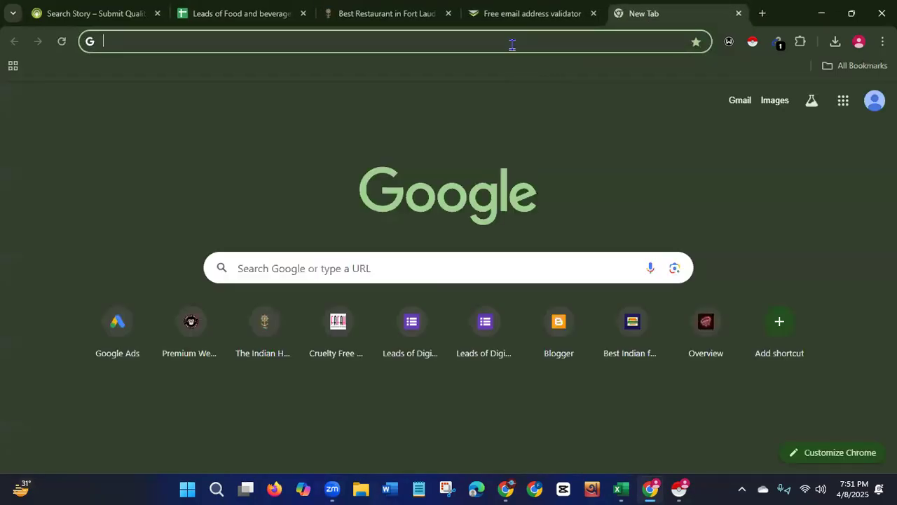
type("bulk")
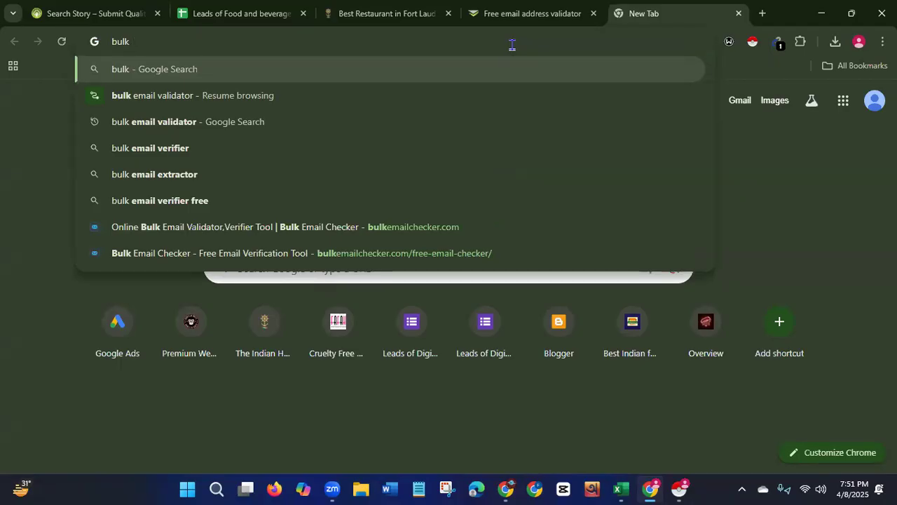
left_click(177, 148)
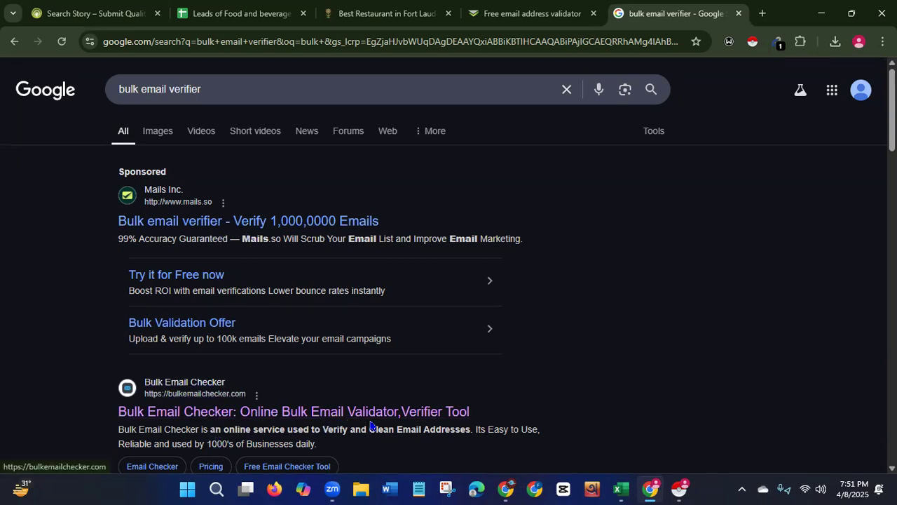
scroll(449, 266, "down", 5)
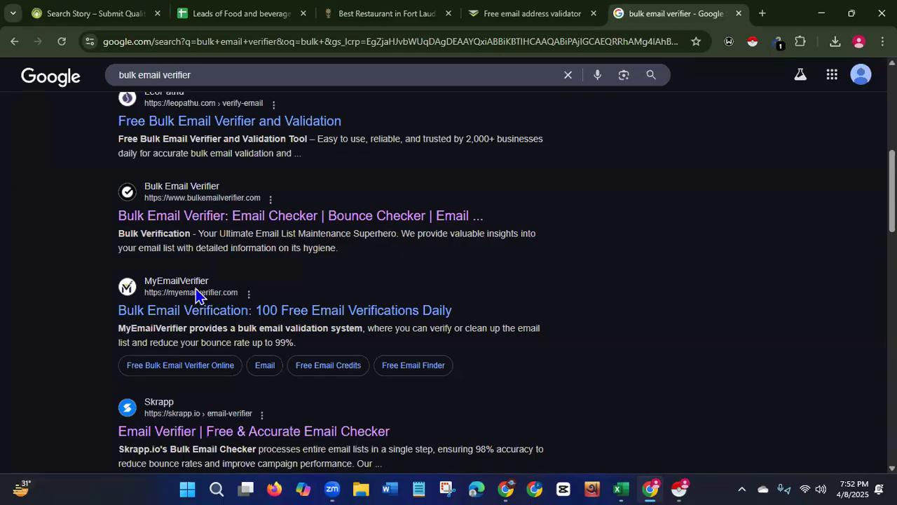
left_click(364, 313)
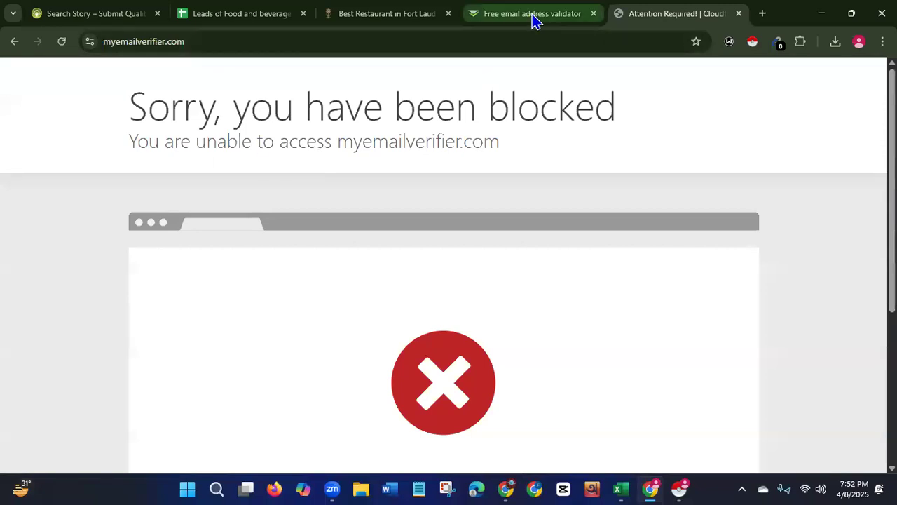
left_click(13, 42)
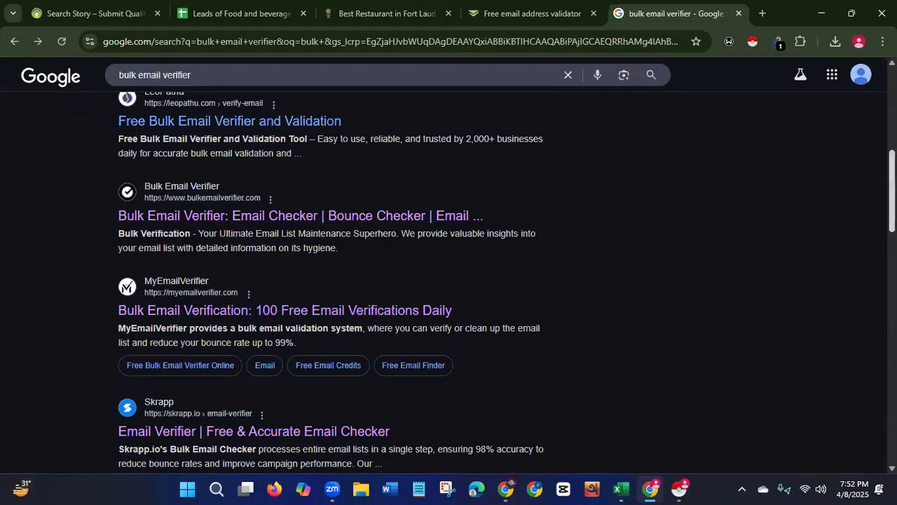
Open the Bulk Email Checker site from the search results.
scroll(629, 265, "up", 8)
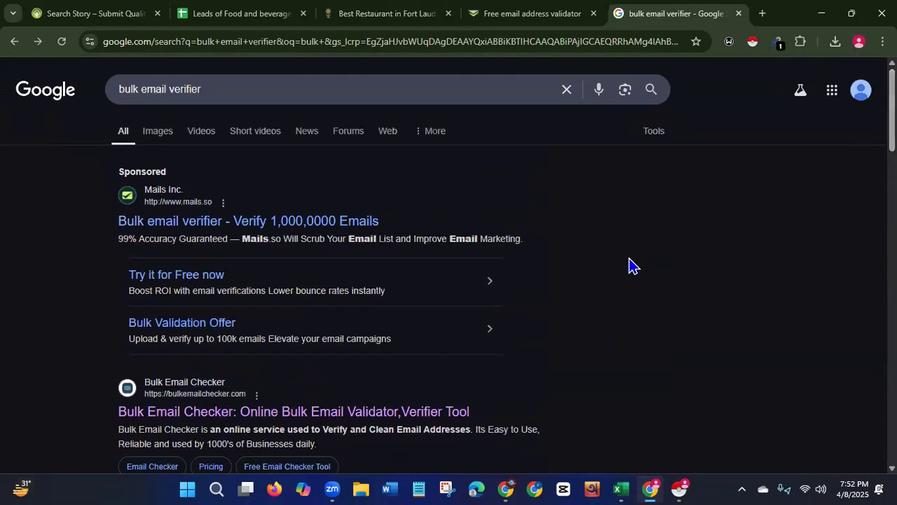
left_click(262, 416)
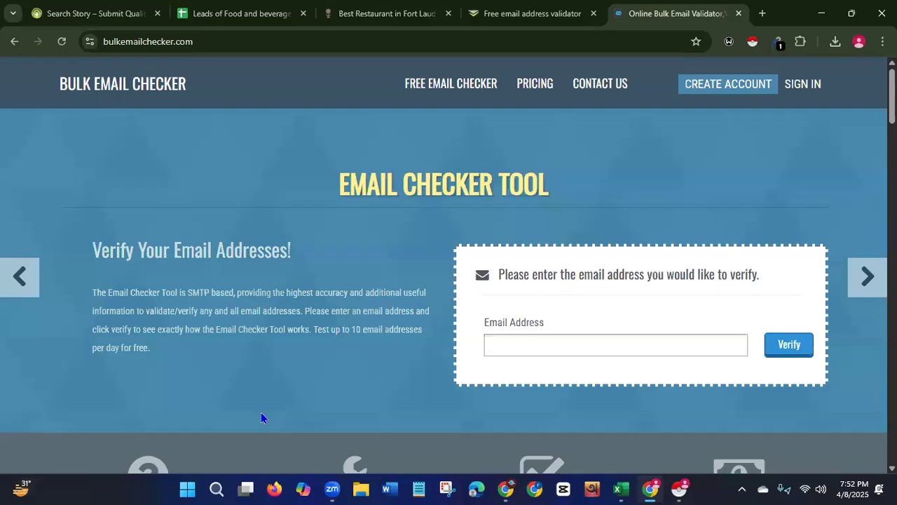
Paste the copied email address into Bulk Email Checker's free checker, tick the reCAPTCHA and check the email.
left_click(582, 343)
key("ctrl+v")
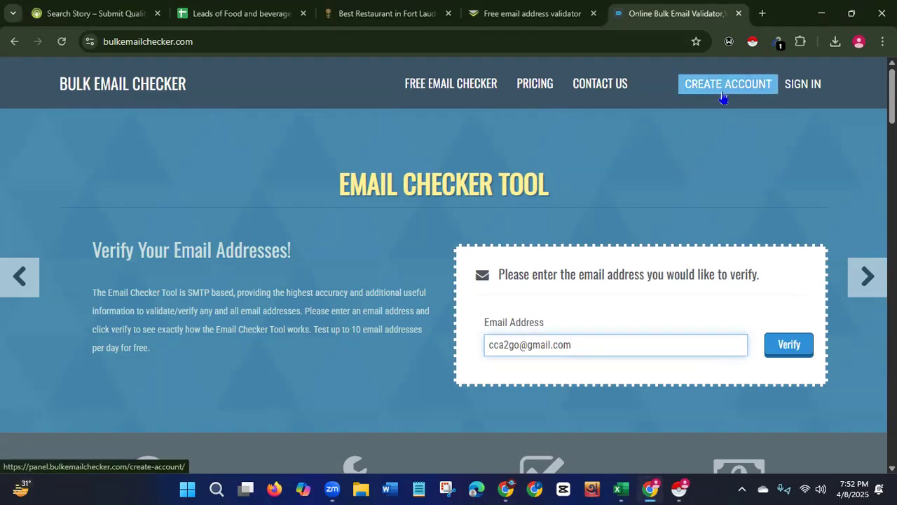
left_click(798, 346)
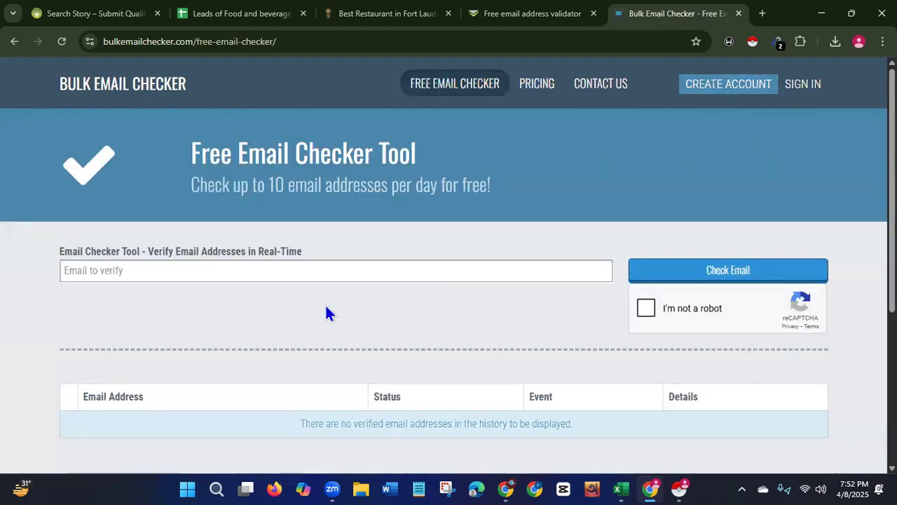
left_click(289, 269)
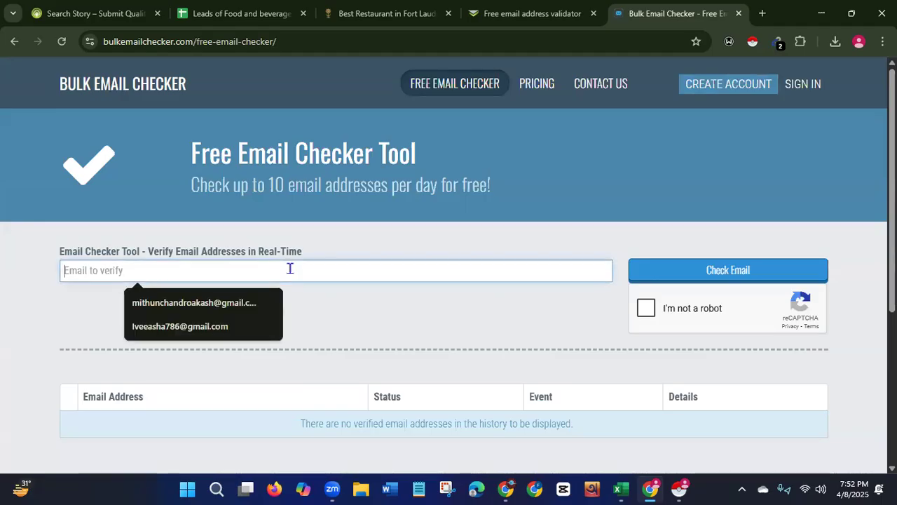
key("ctrl+v")
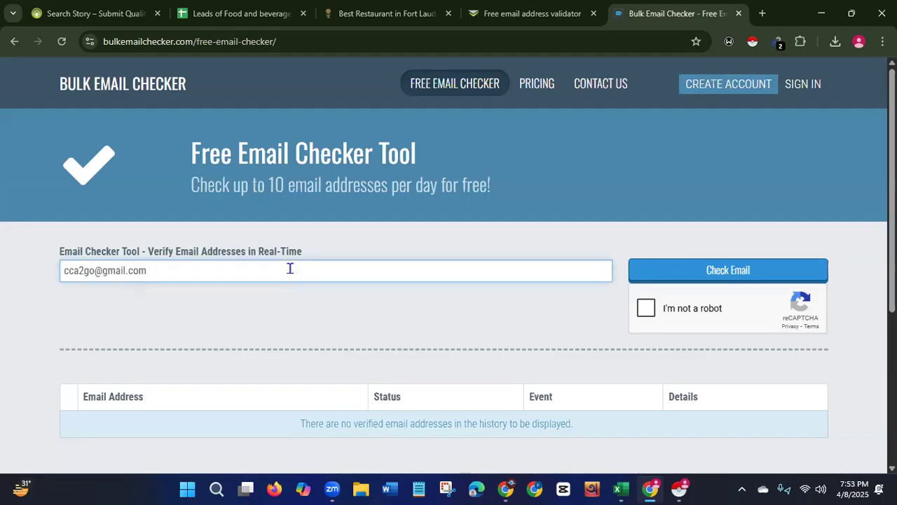
left_click(644, 310)
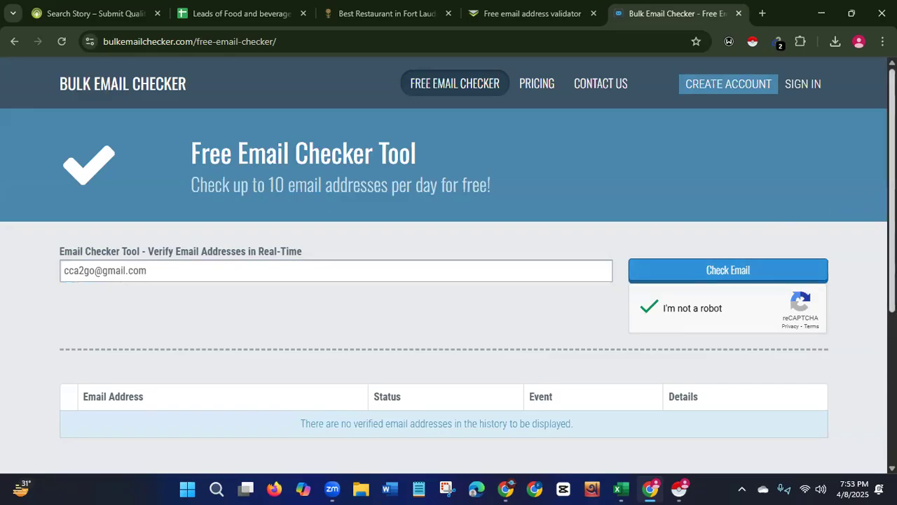
left_click(743, 272)
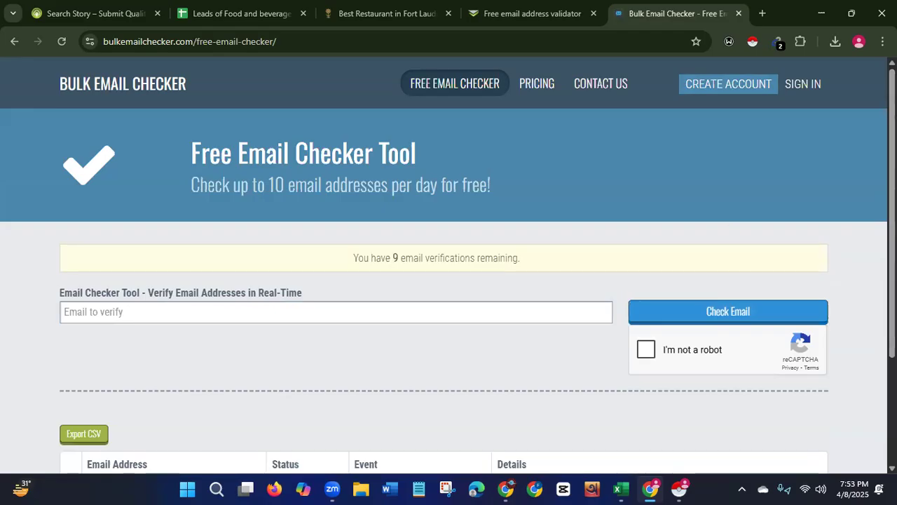
Review the verification result in the history table and the remaining daily verifications notice.
scroll(444, 270, "down", 2)
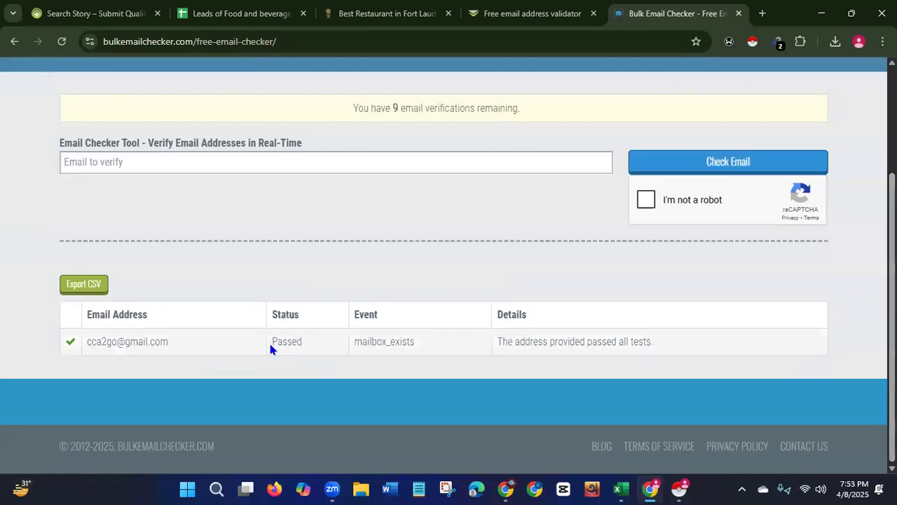
left_click_drag(273, 342, 331, 343)
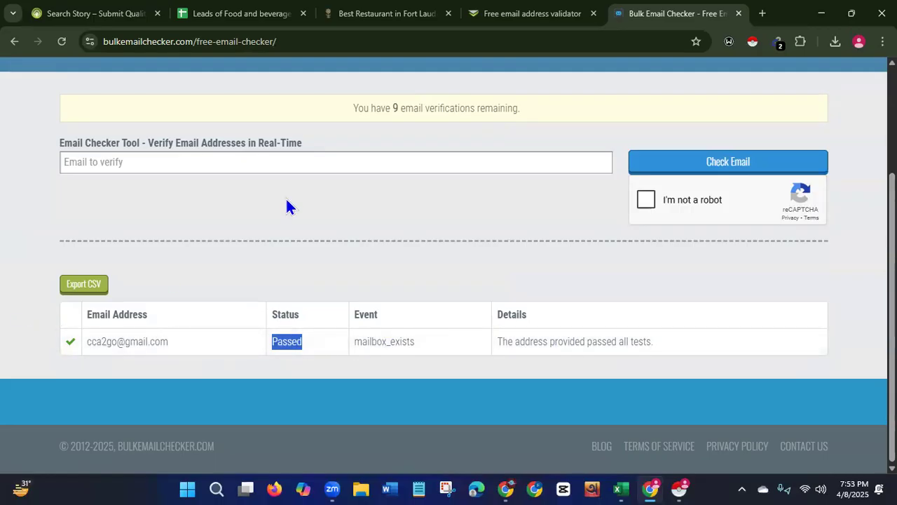
left_click_drag(376, 110, 483, 109)
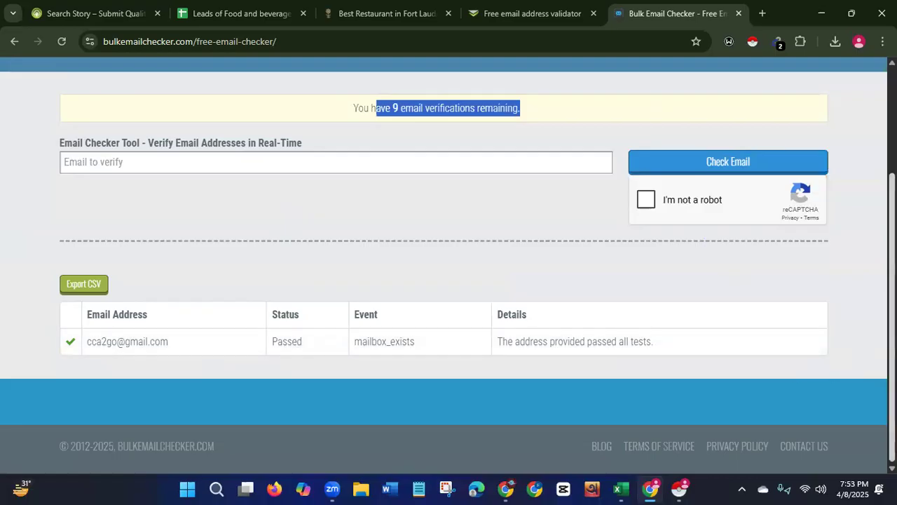
scroll(319, 162, "up", 3)
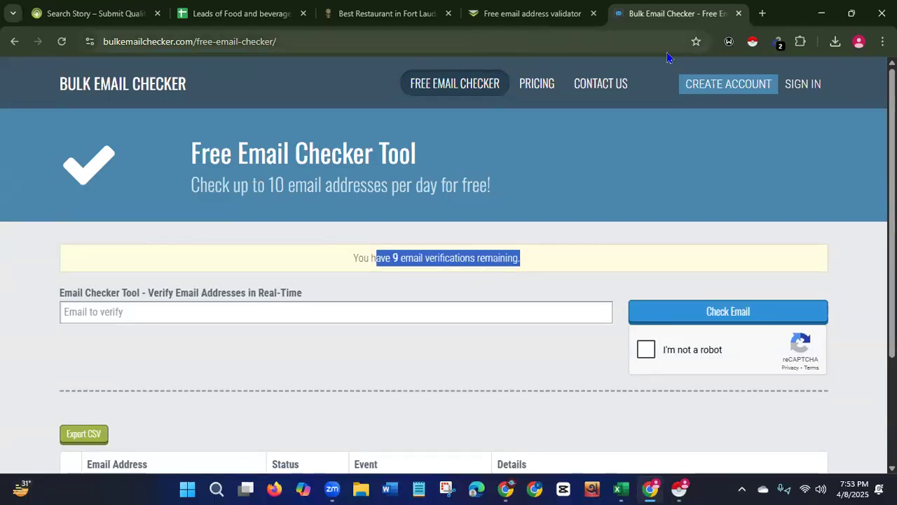
Remove the Email Extractor extension from Chrome.
right_click(778, 46)
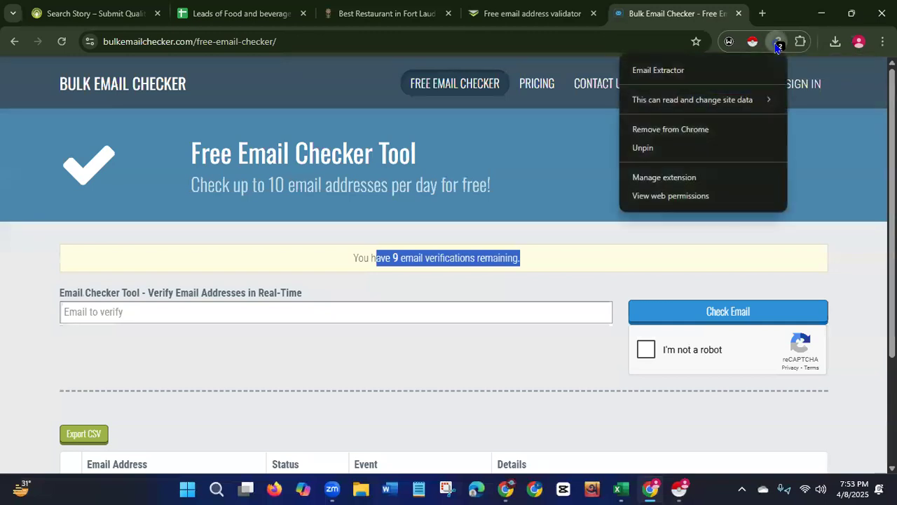
left_click(652, 130)
left_click(688, 147)
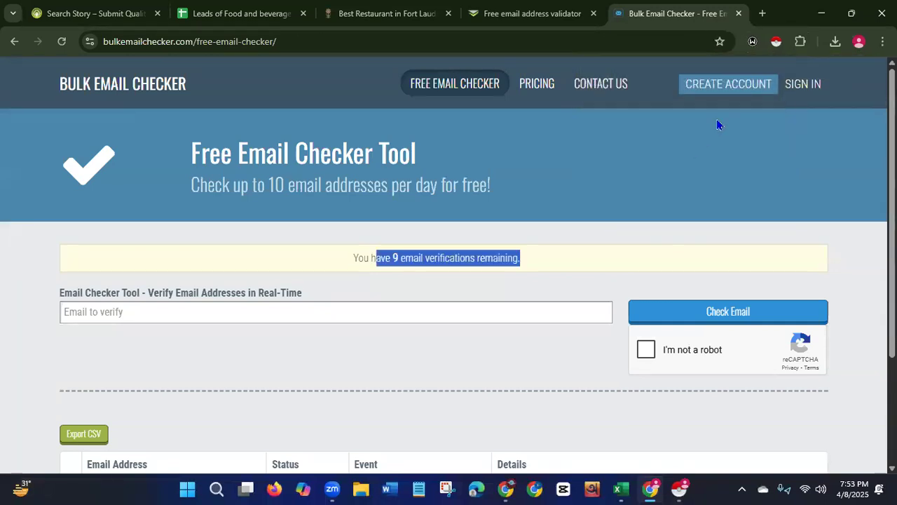
Remove the Instant Data Scraper extension from Chrome.
right_click(774, 45)
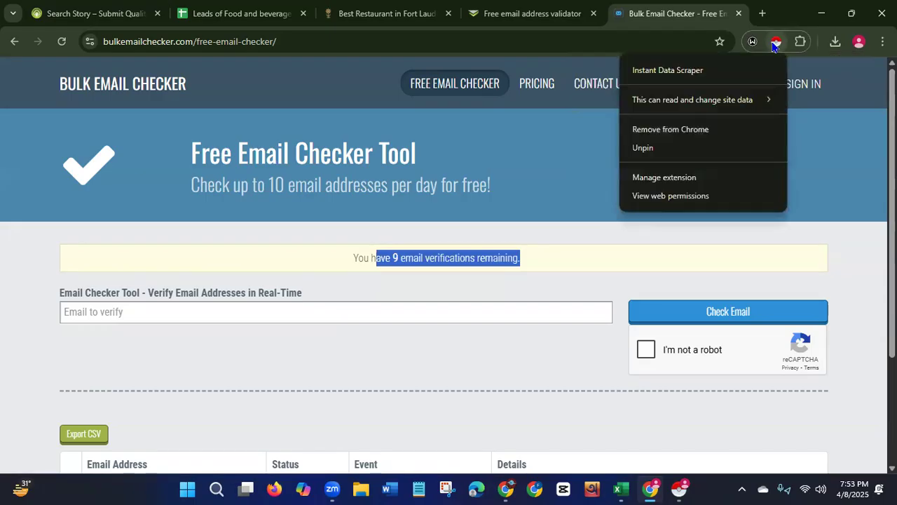
left_click(652, 130)
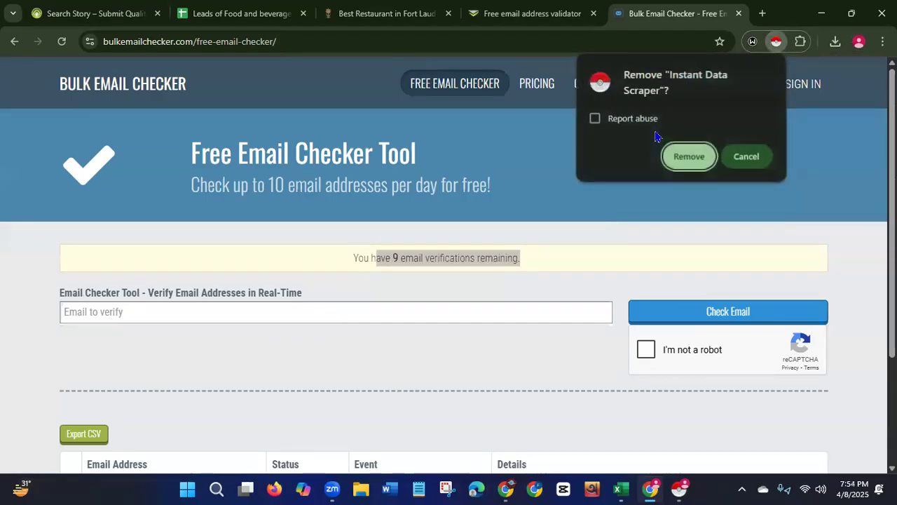
left_click(689, 156)
Remove the Windscribe - Free Proxy and Ad Blocker extension from Chrome.
right_click(776, 46)
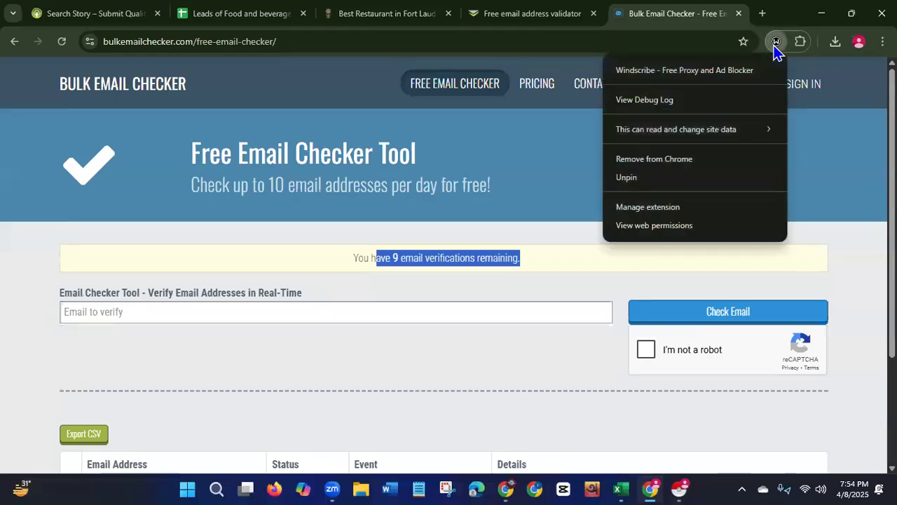
left_click(648, 167)
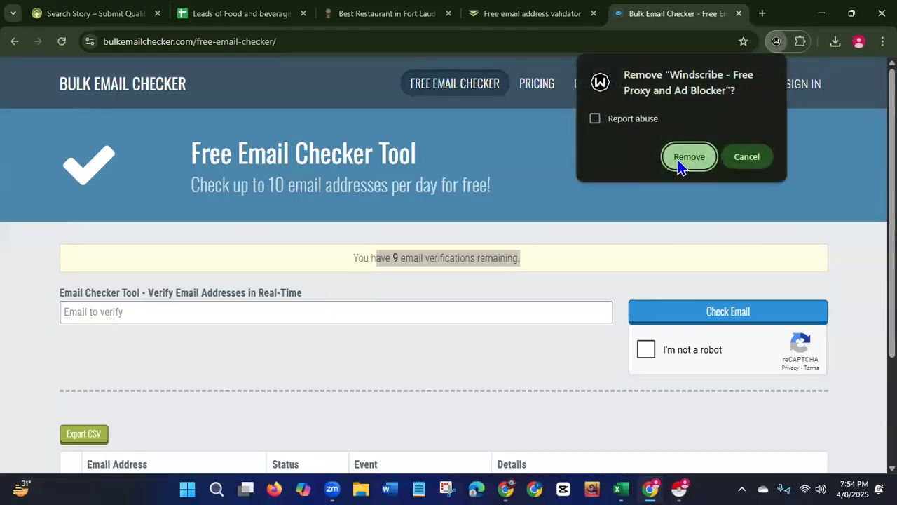
left_click(678, 161)
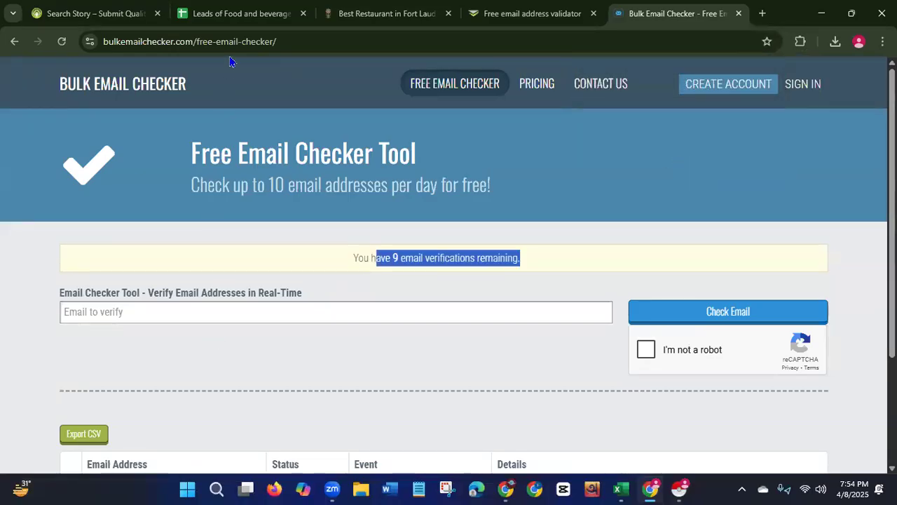
Share the leads sheet so anyone with the link can view it, and copy the sharing link.
left_click(242, 16)
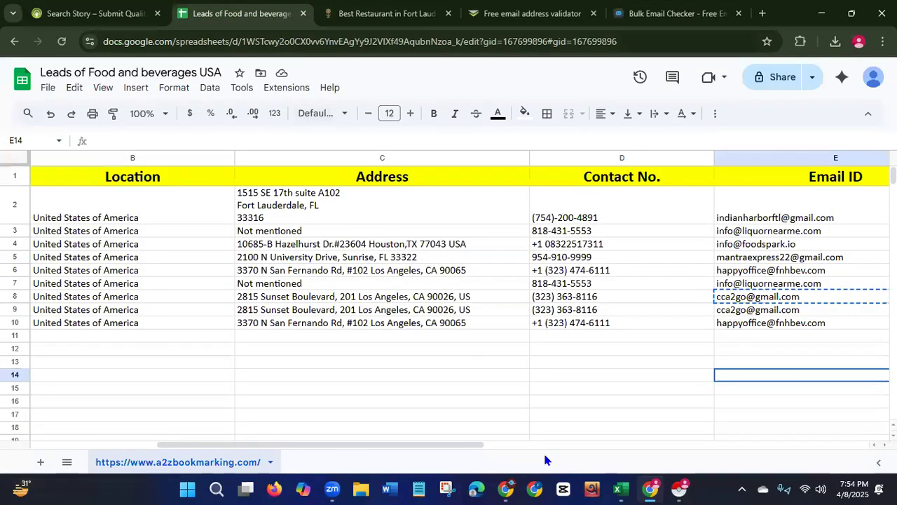
left_click(784, 82)
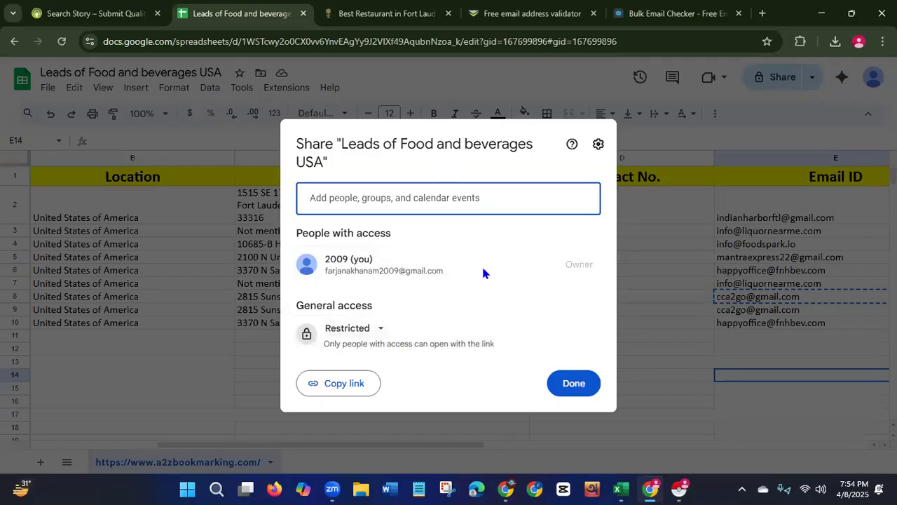
left_click(378, 334)
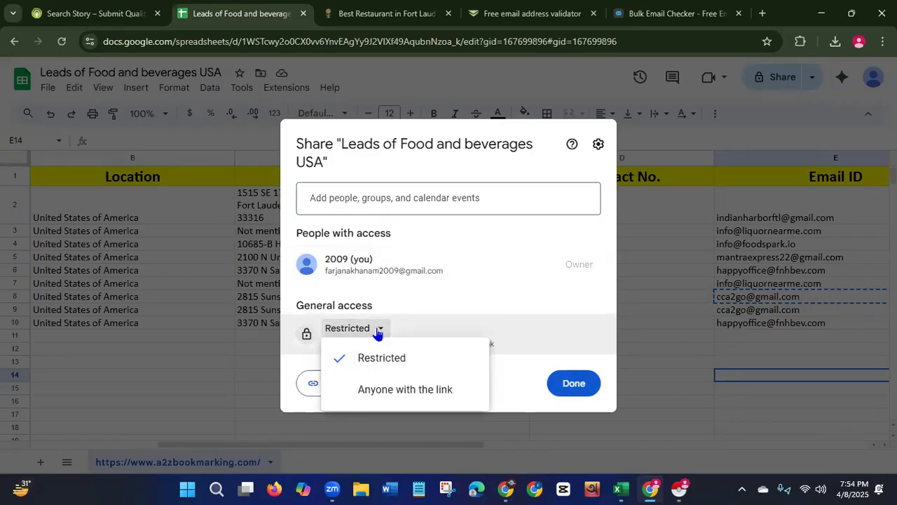
left_click(385, 389)
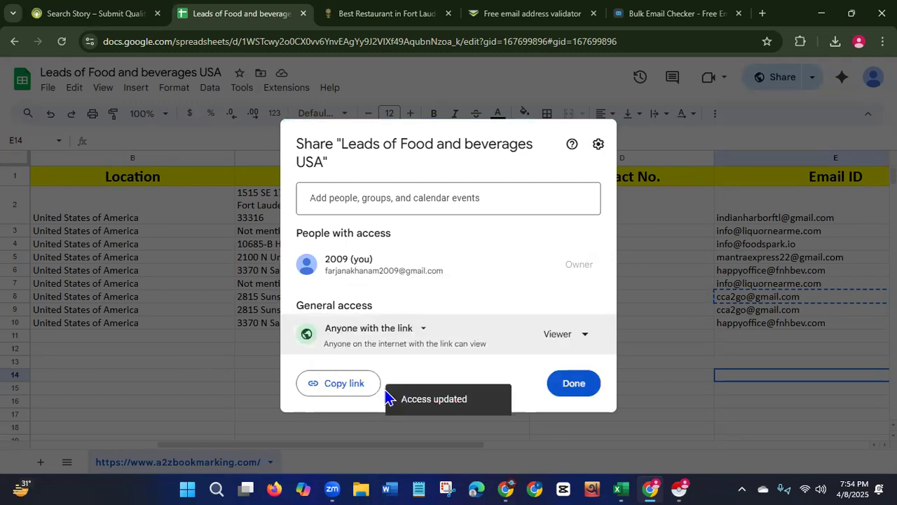
left_click(337, 383)
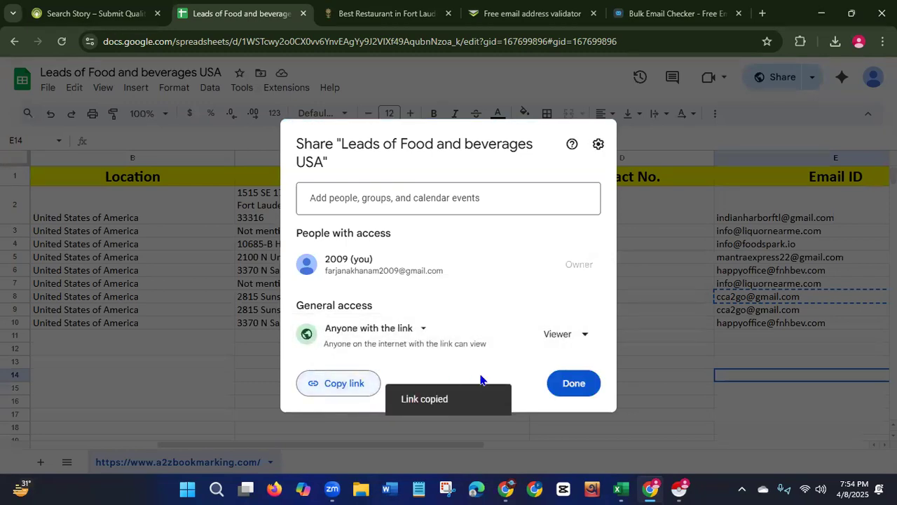
left_click(577, 388)
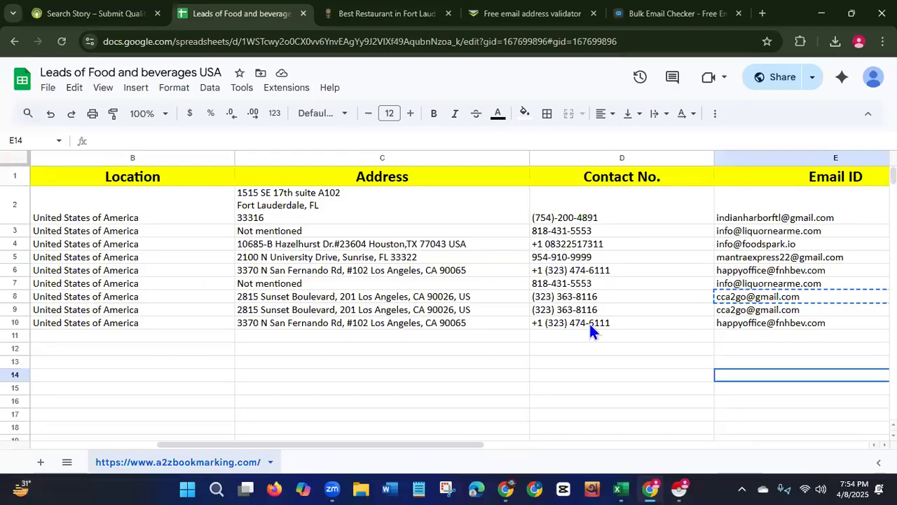
left_click(618, 402)
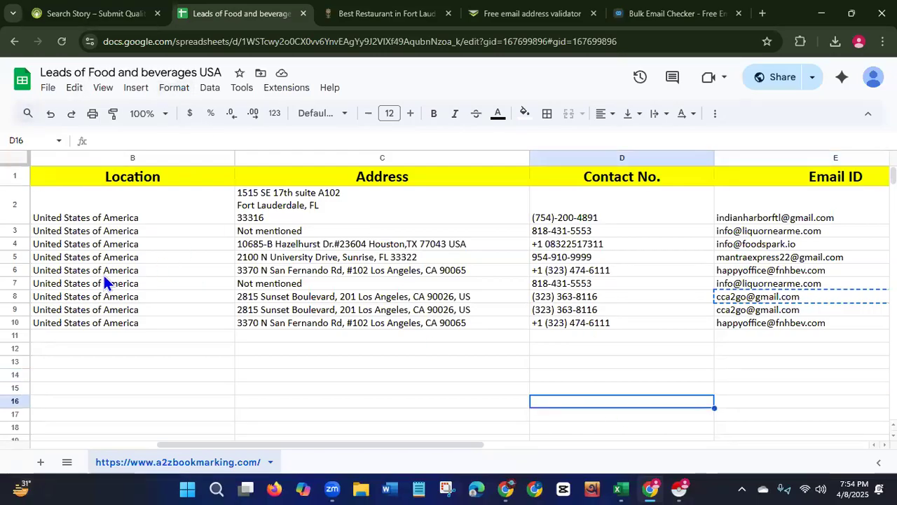
left_click_drag(385, 446, 207, 326)
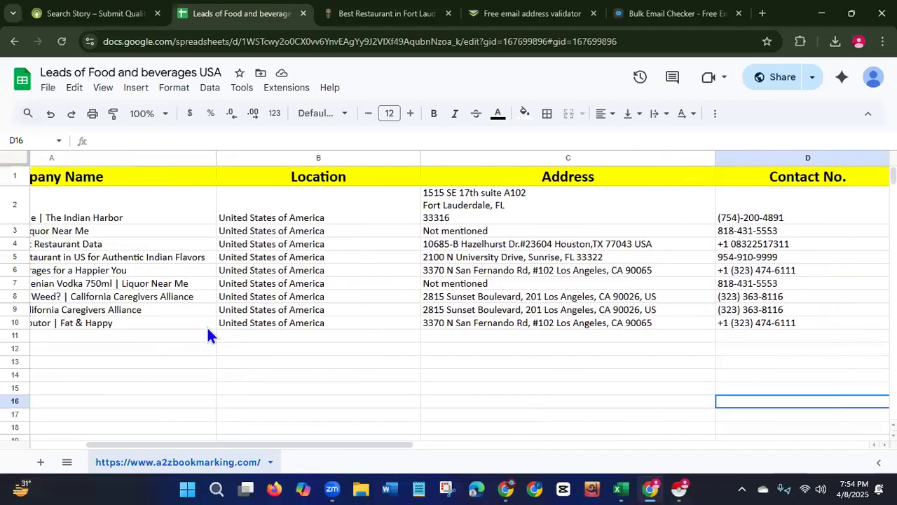
left_click_drag(87, 72, 198, 68)
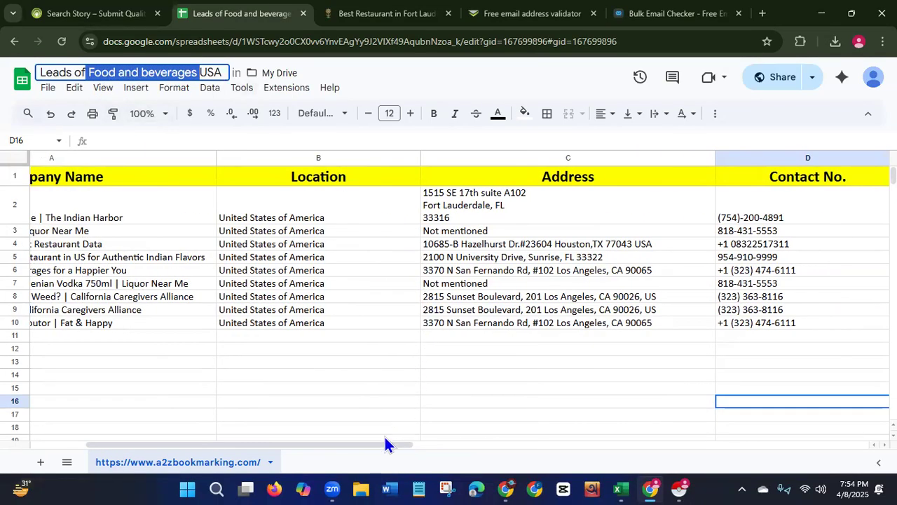
Search a2zbookmarking stories for the Fashion & Jewelry category in United States of America.
left_click(67, 21)
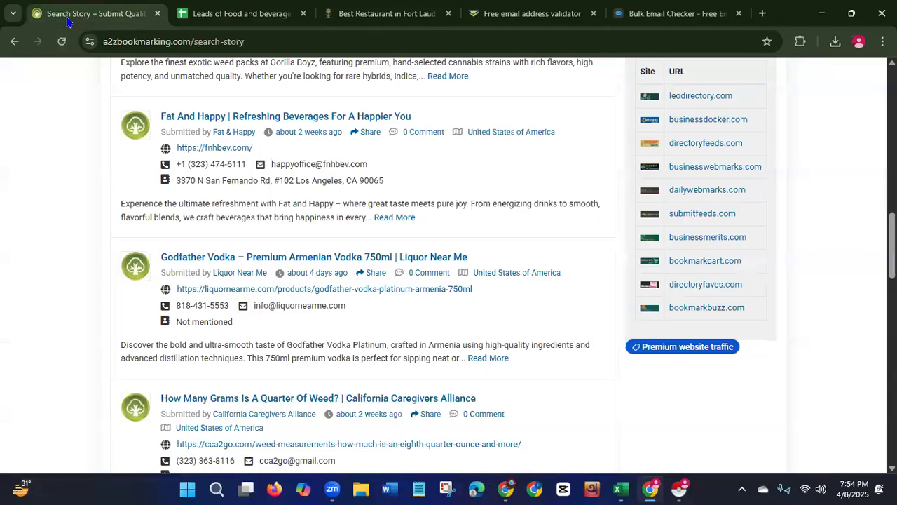
scroll(608, 249, "up", 10)
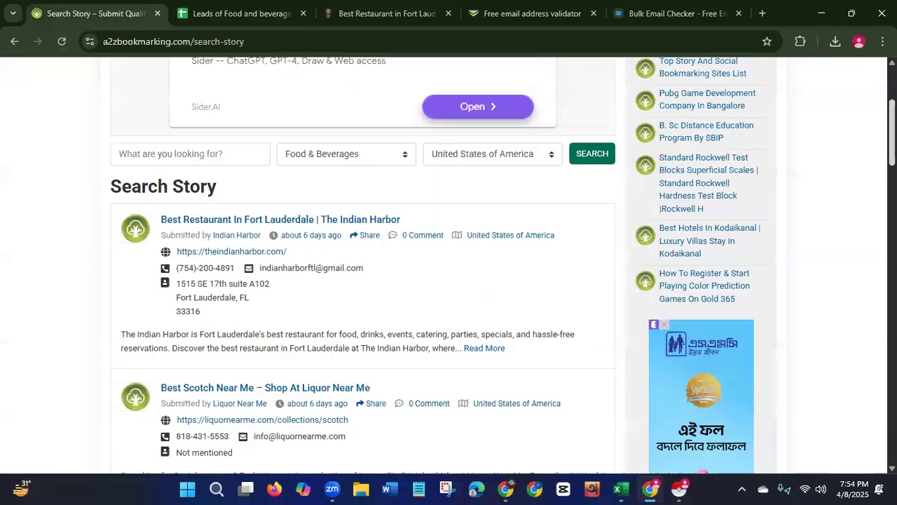
left_click(378, 351)
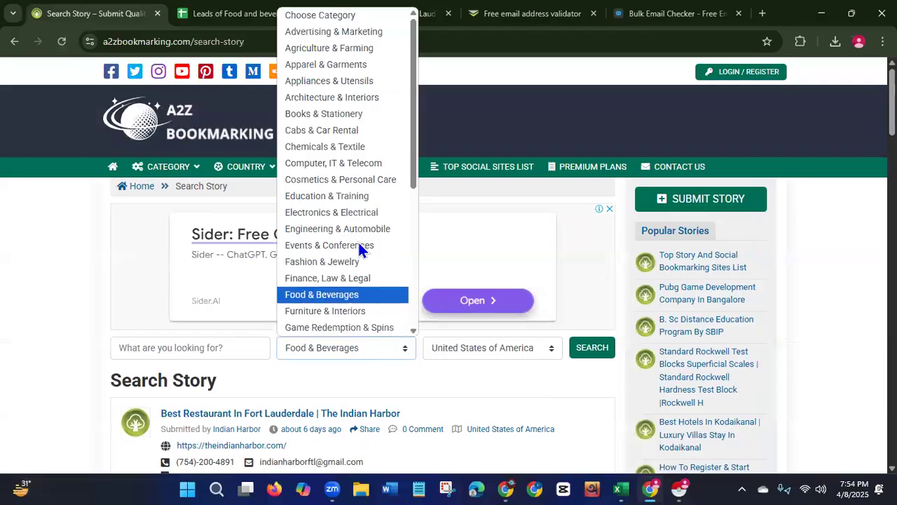
left_click(326, 264)
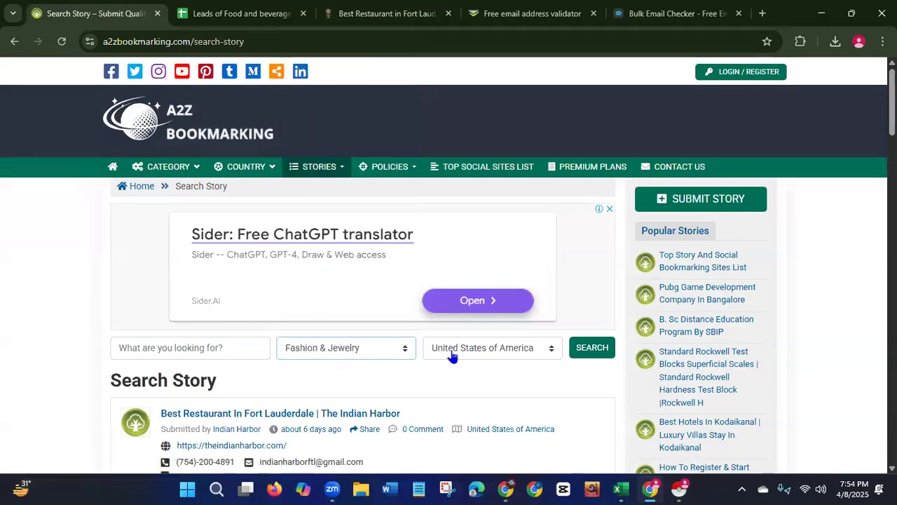
left_click(580, 354)
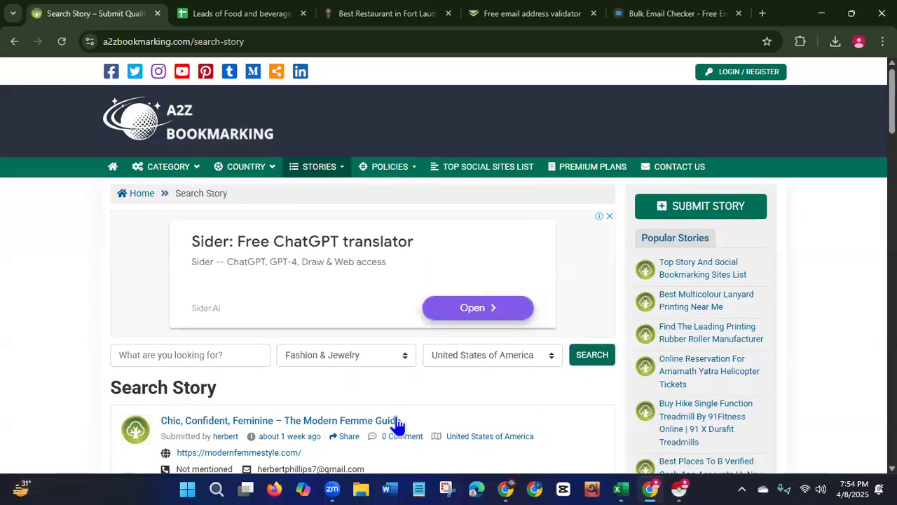
scroll(449, 281, "down", 5)
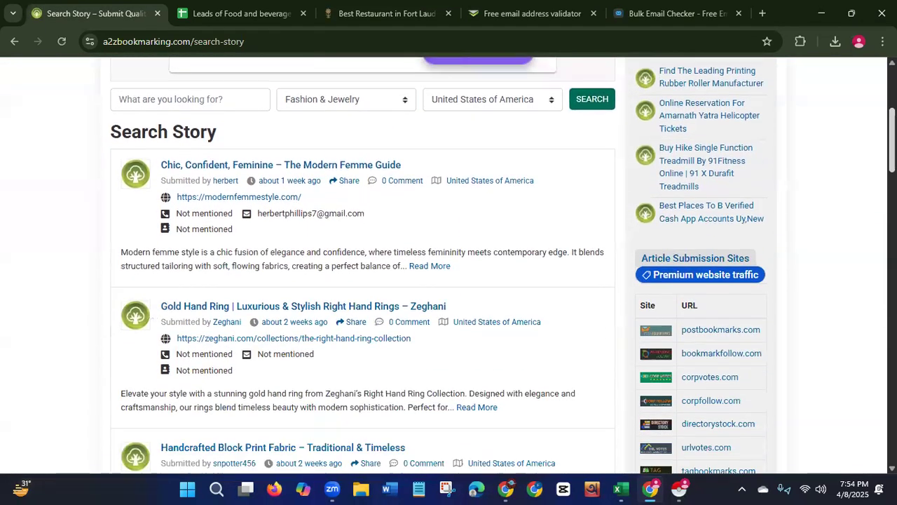
Reopen the leads sheet's sharing dialog to check its general access setting.
left_click(250, 18)
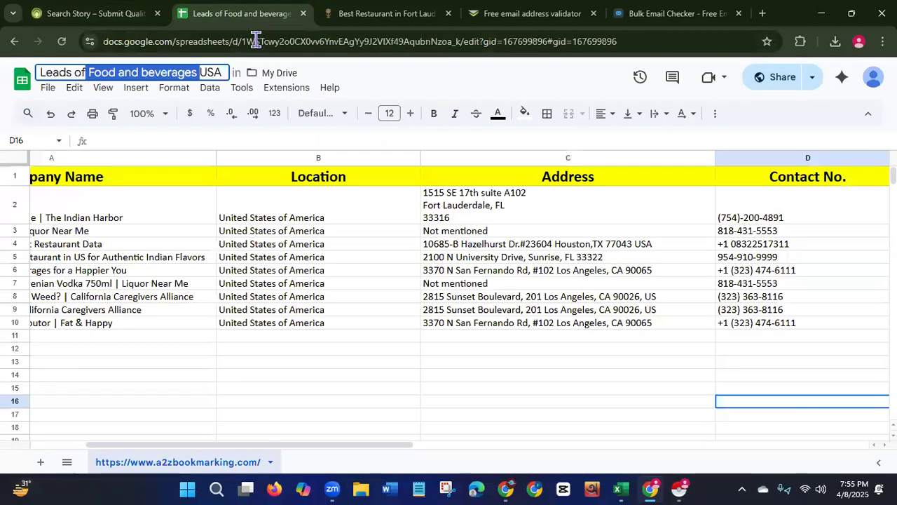
left_click(484, 427)
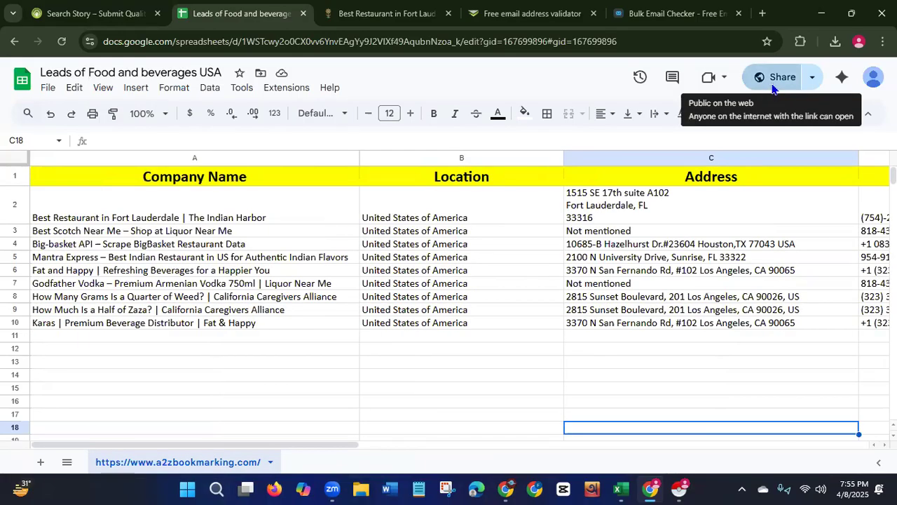
left_click(774, 85)
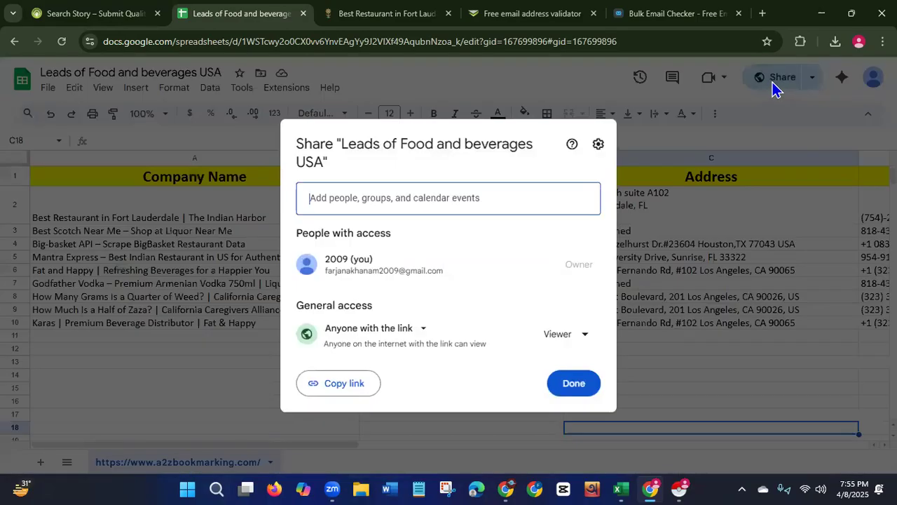
Change the sheet's link access role to Editor and close the sharing dialog.
left_click(580, 335)
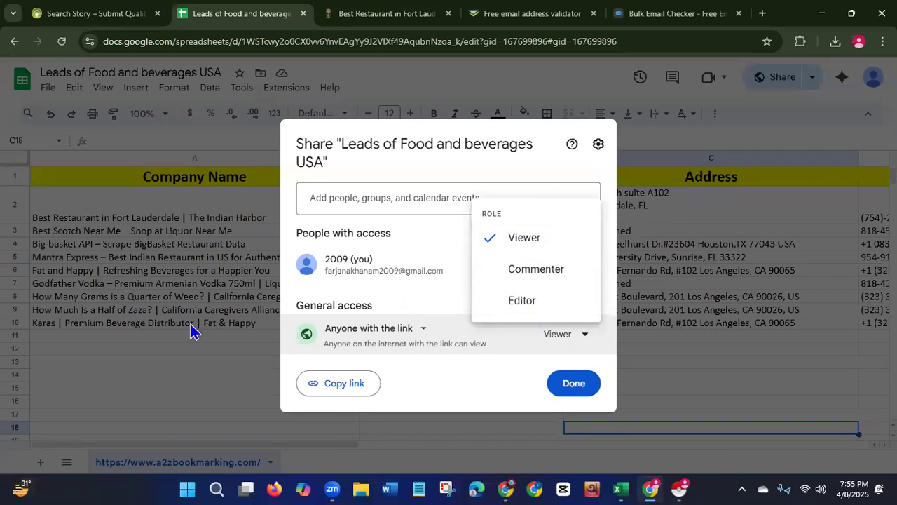
left_click(531, 301)
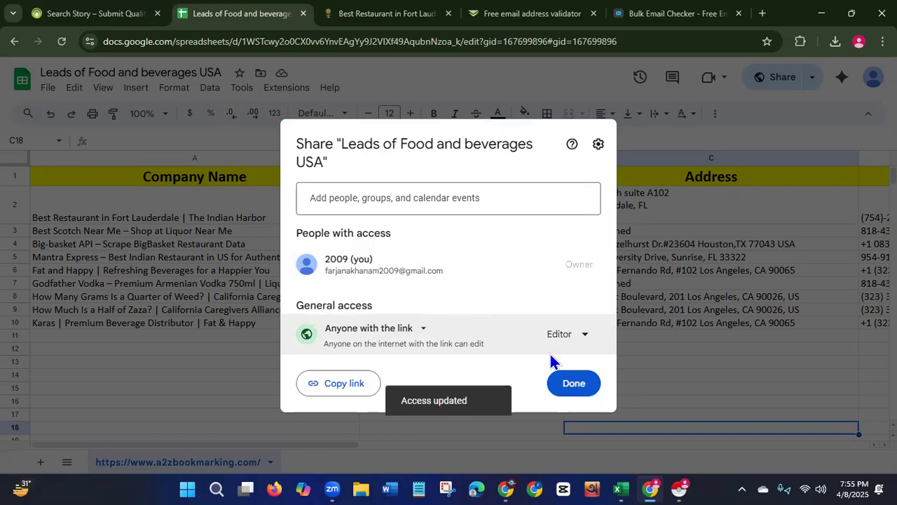
left_click(573, 384)
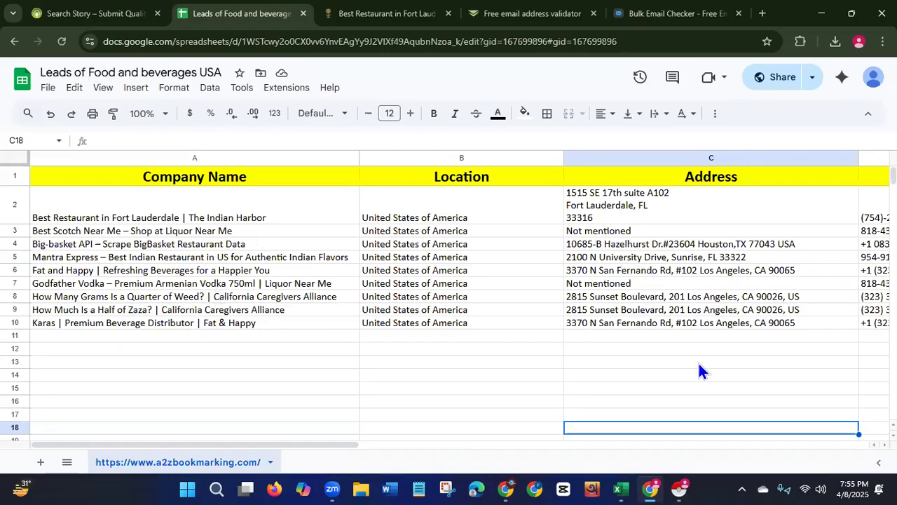
Open the Fiverr website from a Google search in a new tab and dismiss the sign-in prompt.
left_click(762, 13)
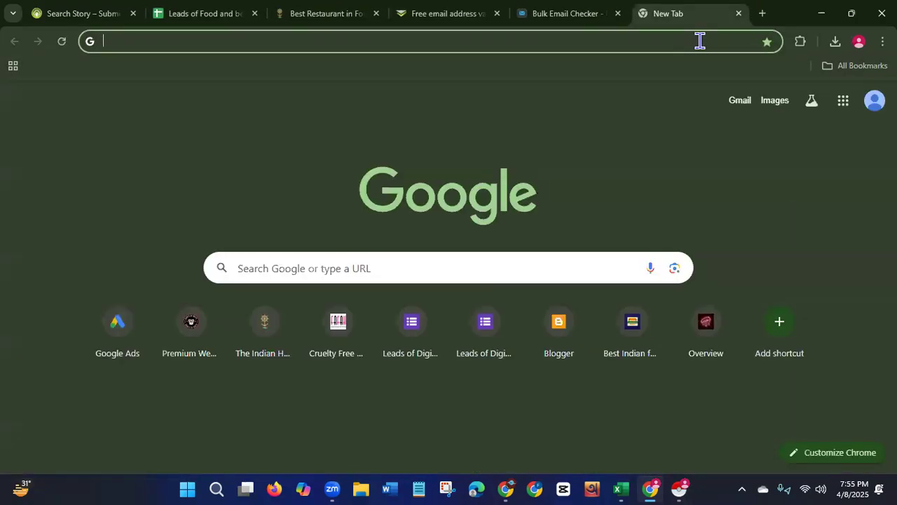
type("fiverr")
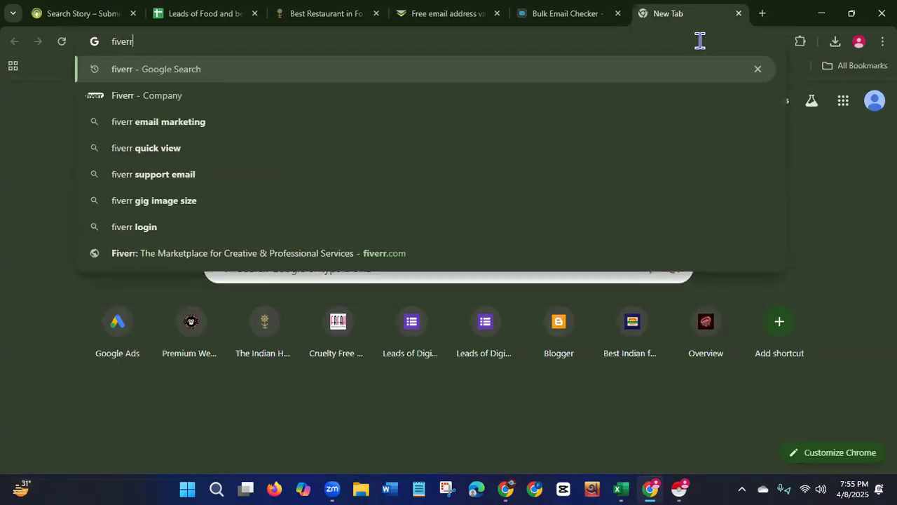
key("Return")
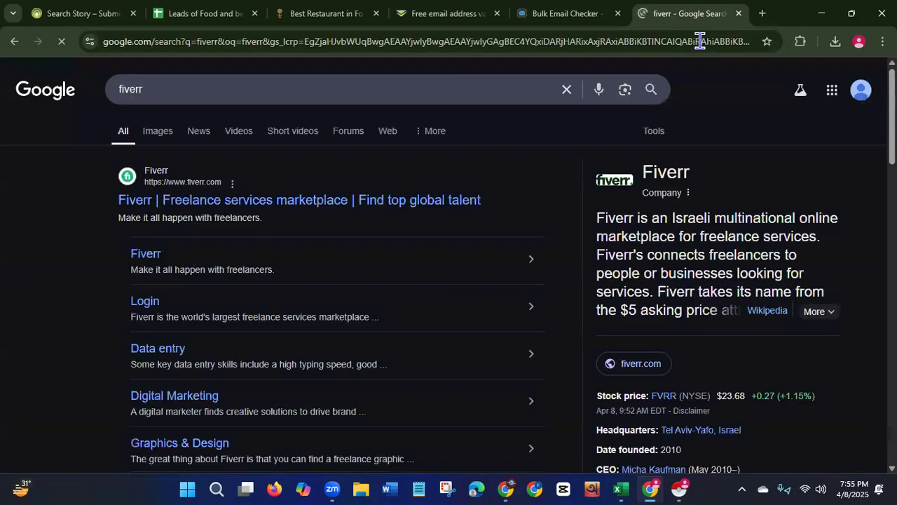
left_click(378, 203)
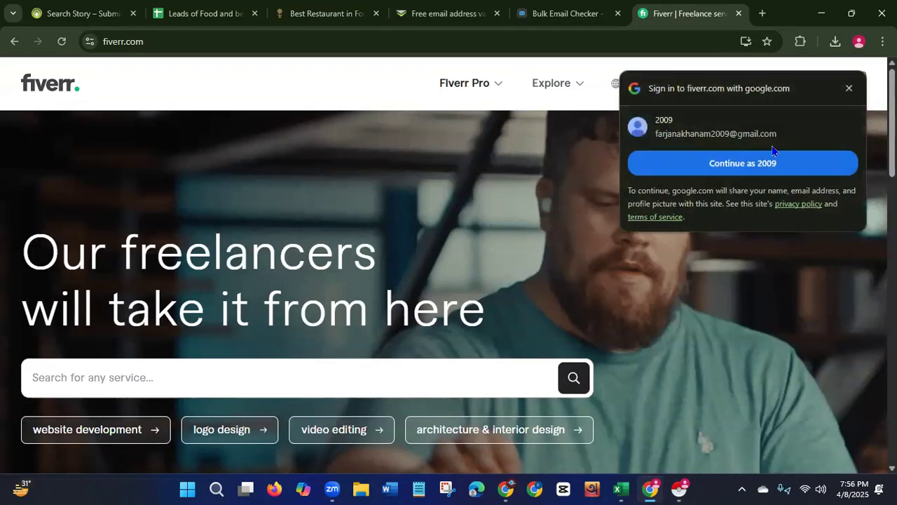
left_click(849, 87)
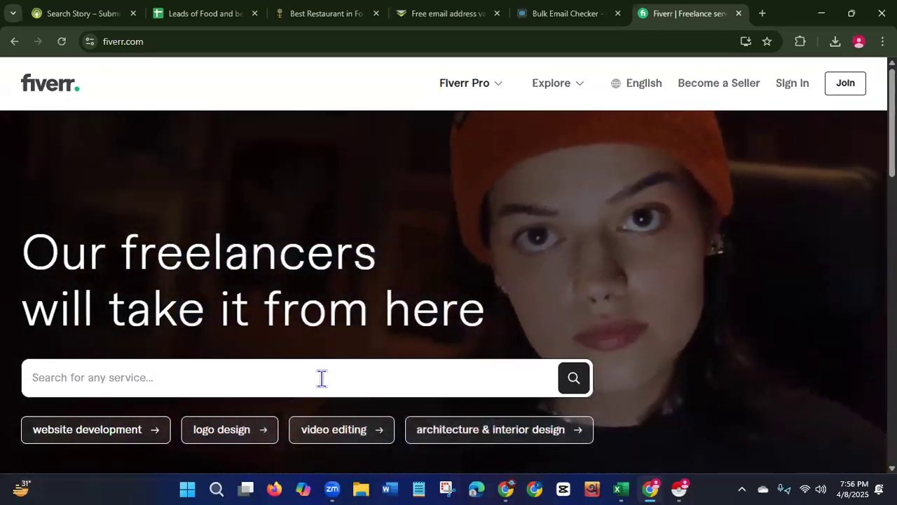
Search Fiverr for lead generation services and dismiss the account and filter pop-ups.
left_click(322, 378)
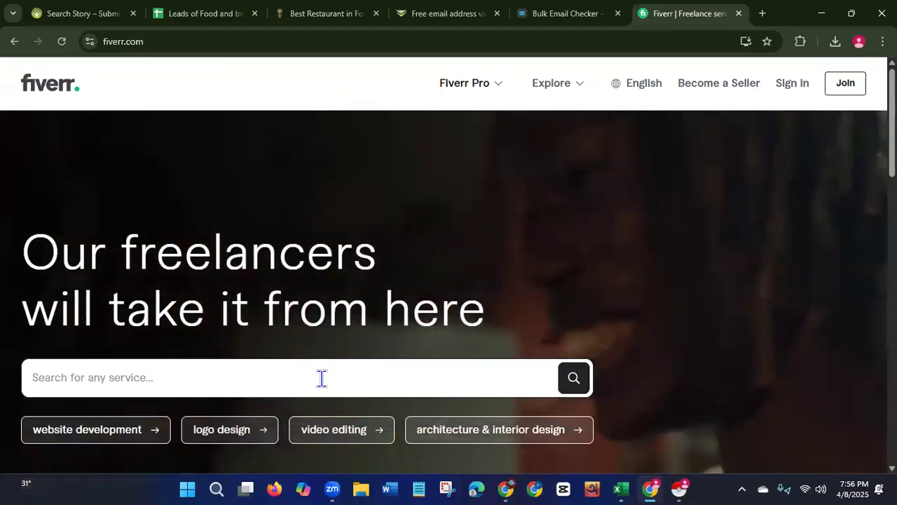
type("lead")
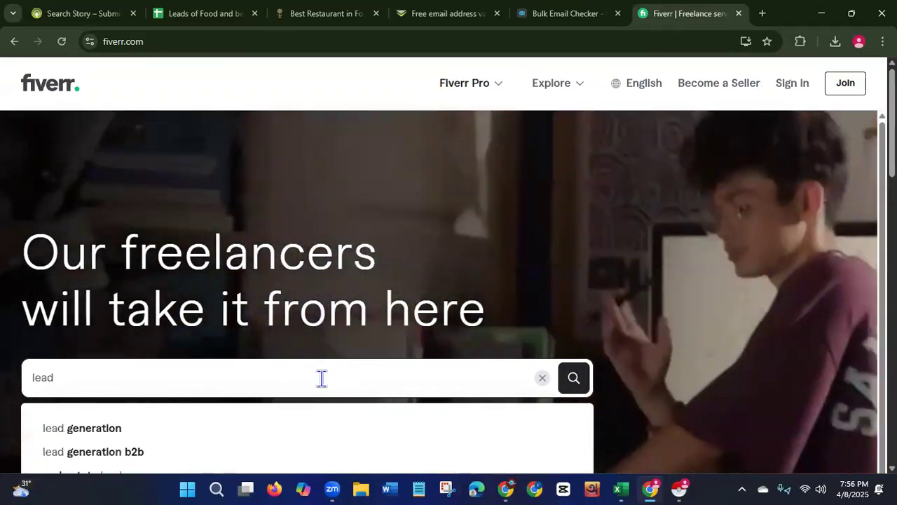
left_click(234, 436)
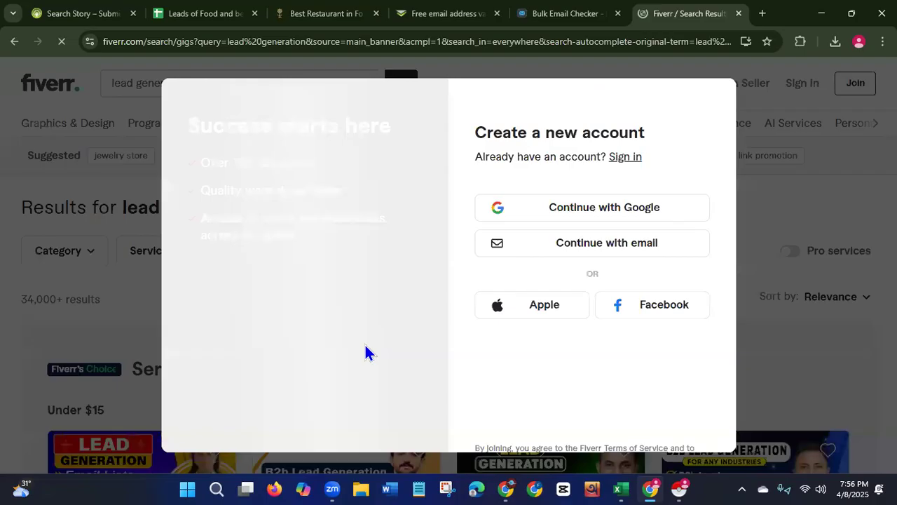
left_click(755, 203)
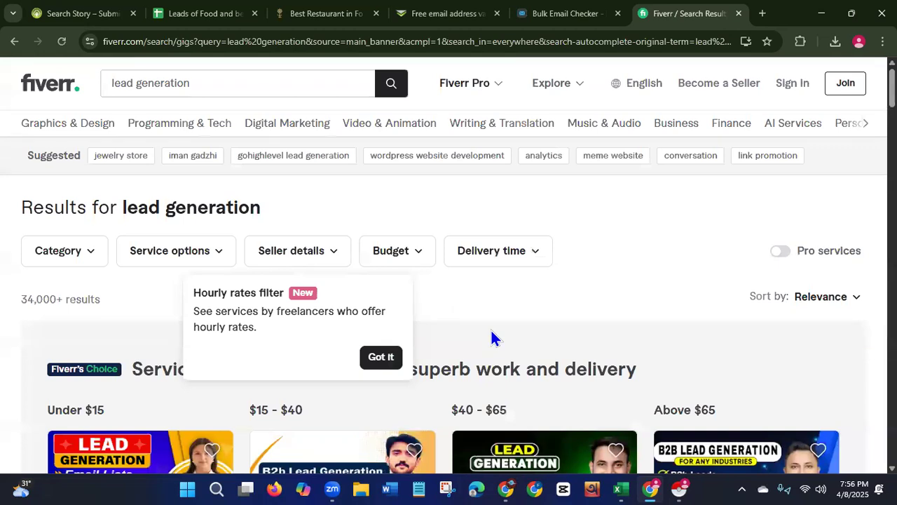
left_click(381, 357)
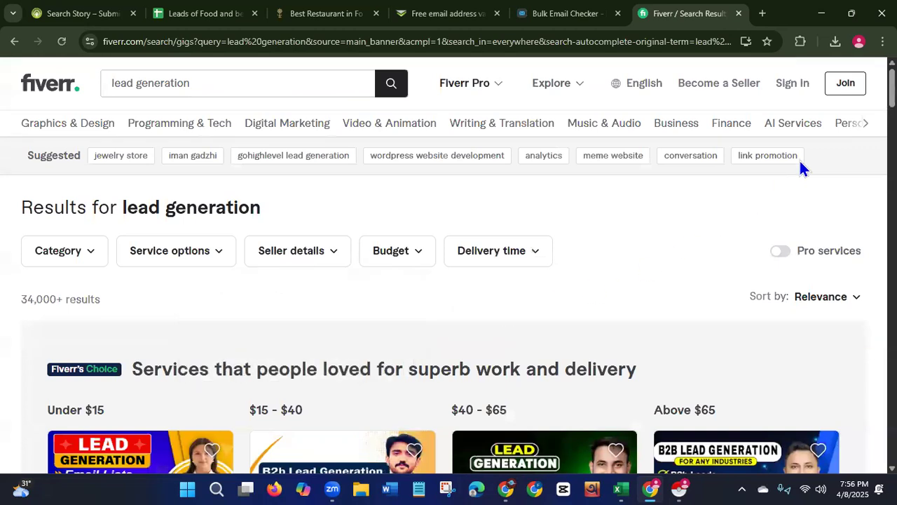
Browse the results and open the gig "I will do b2b lead generation for your business".
scroll(449, 281, "down", 2)
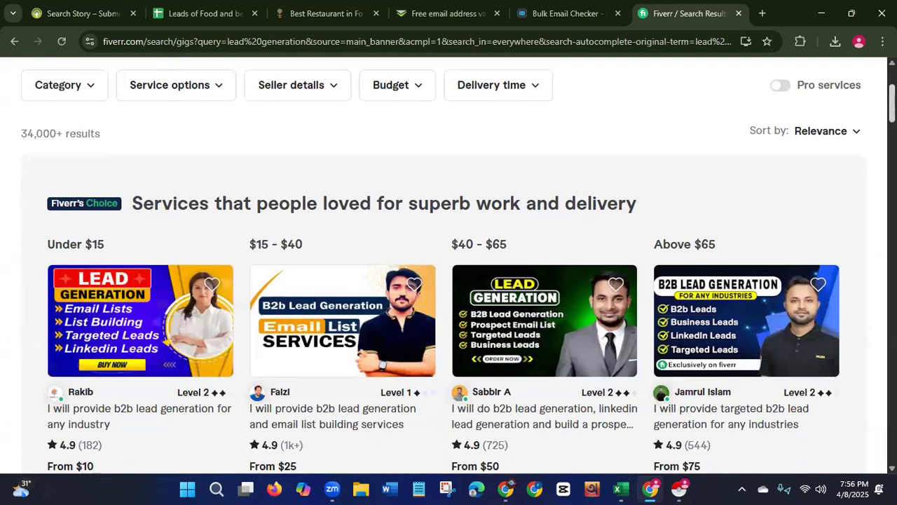
scroll(449, 280, "down", 1)
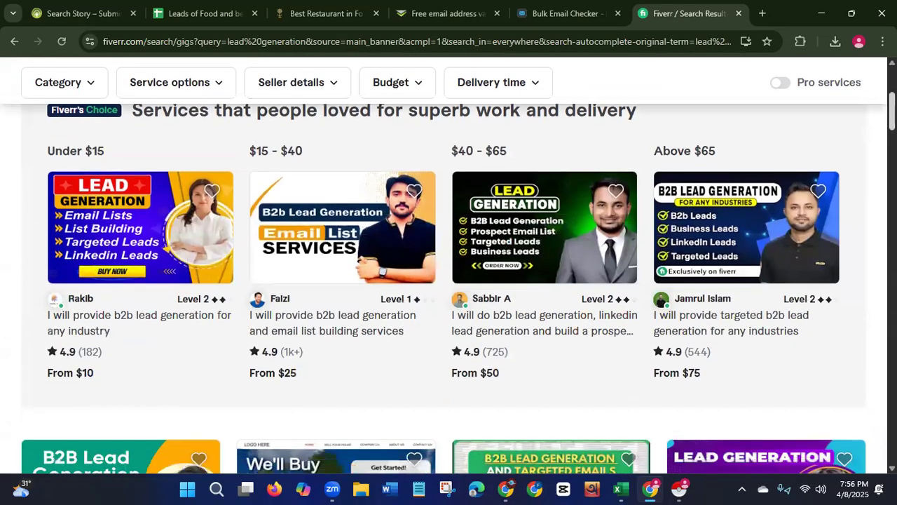
scroll(449, 280, "down", 1)
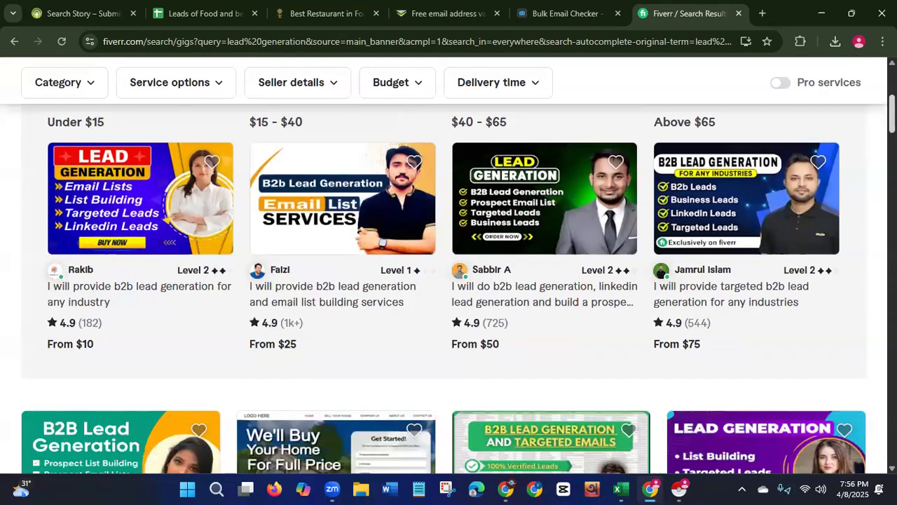
scroll(448, 281, "down", 2)
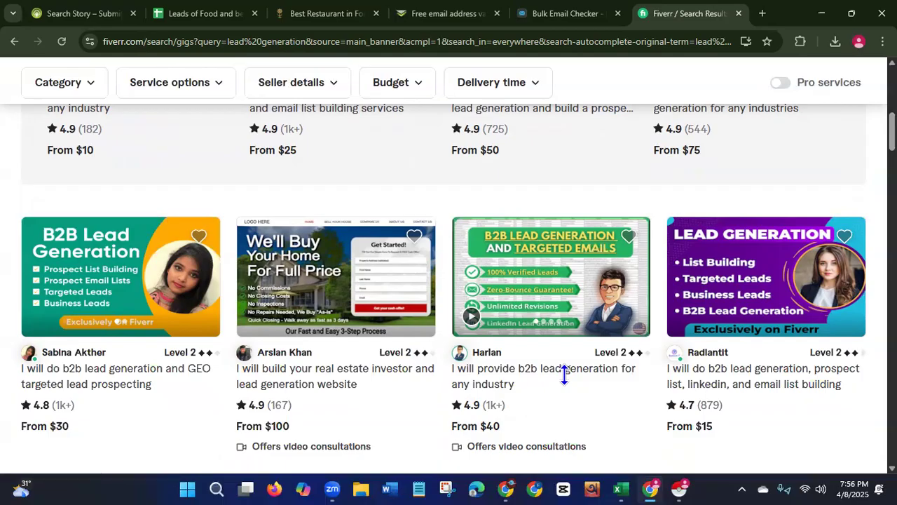
scroll(448, 280, "down", 7)
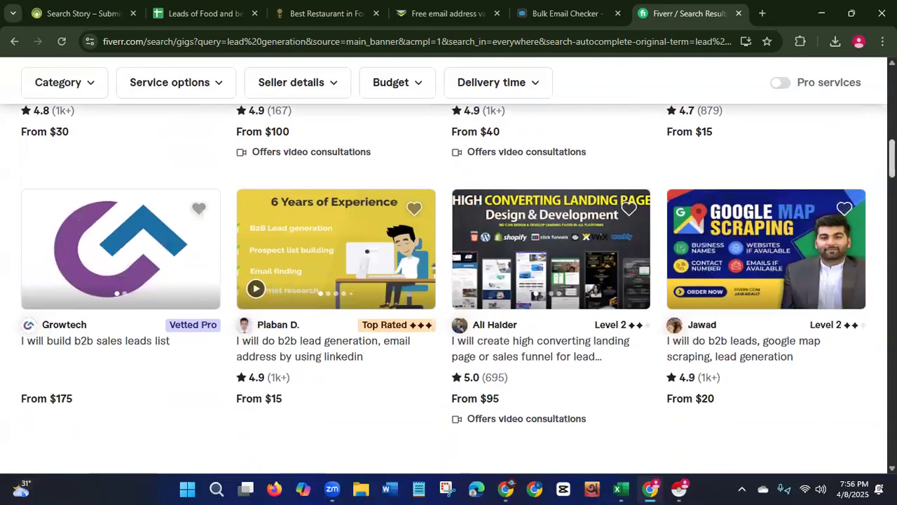
scroll(449, 280, "down", 1)
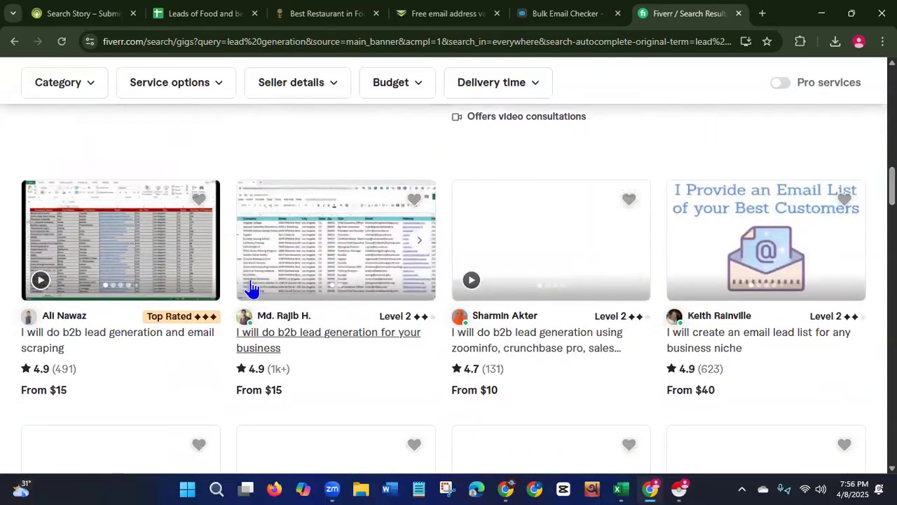
left_click(292, 343)
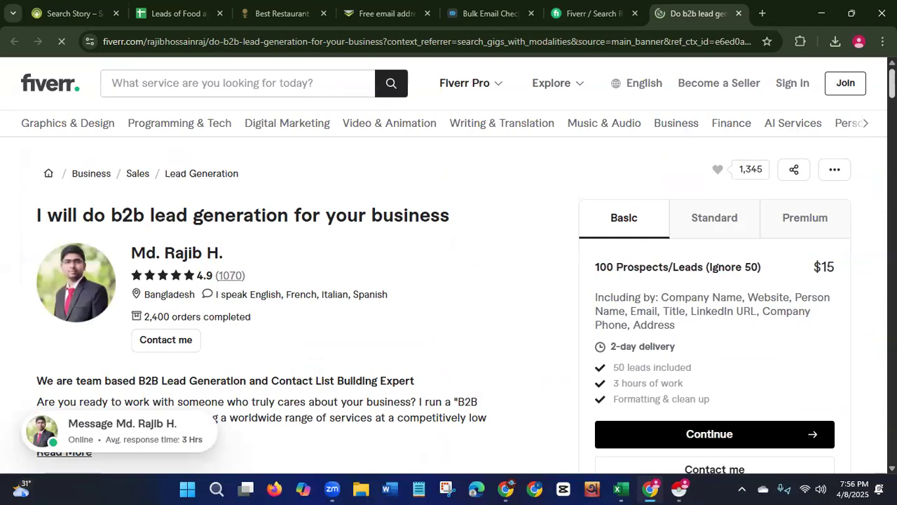
Open the gig's first gallery sample to view the example lead sheet.
scroll(449, 266, "down", 3)
scroll(270, 267, "down", 10)
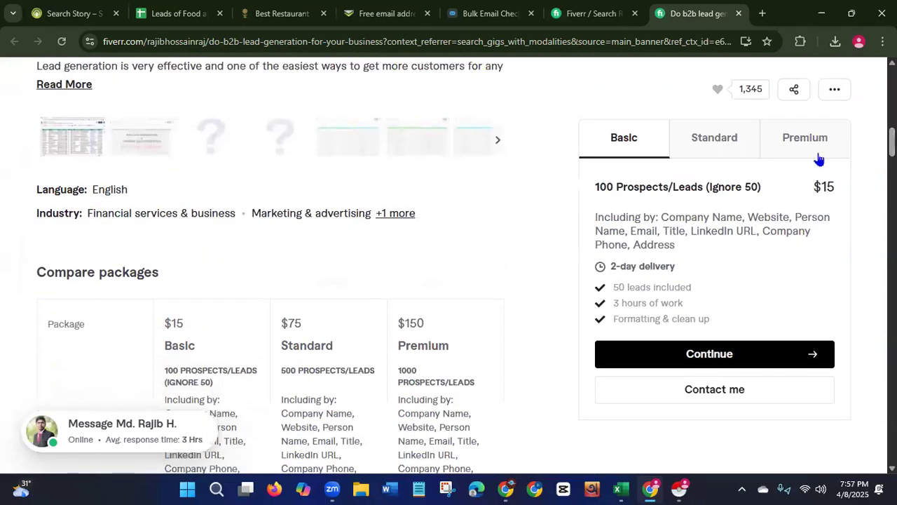
left_click(68, 140)
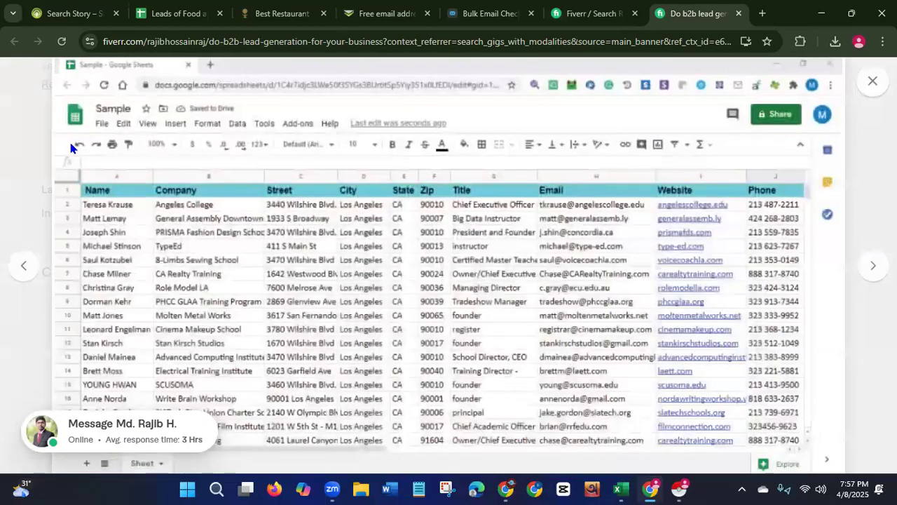
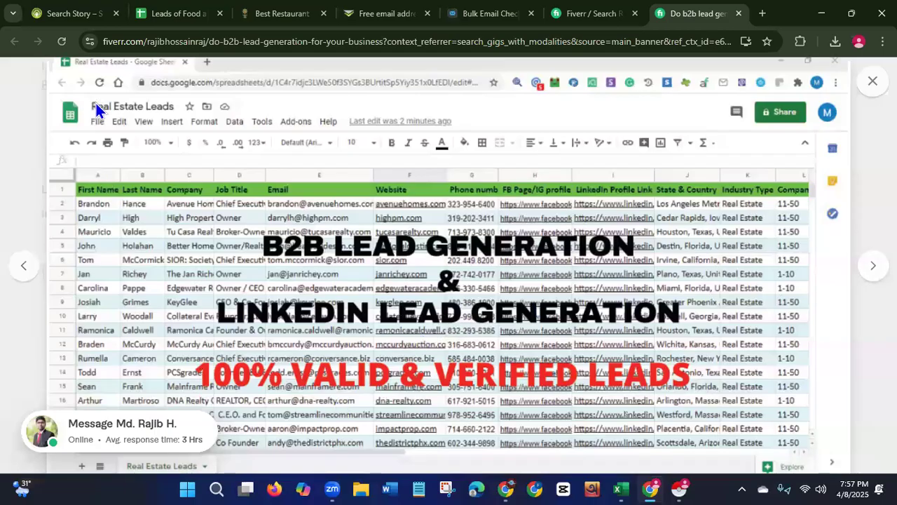
Page through the remaining gallery sample lead sheets of the gig and close the gallery.
left_click_drag(92, 107, 132, 102)
left_click(869, 266)
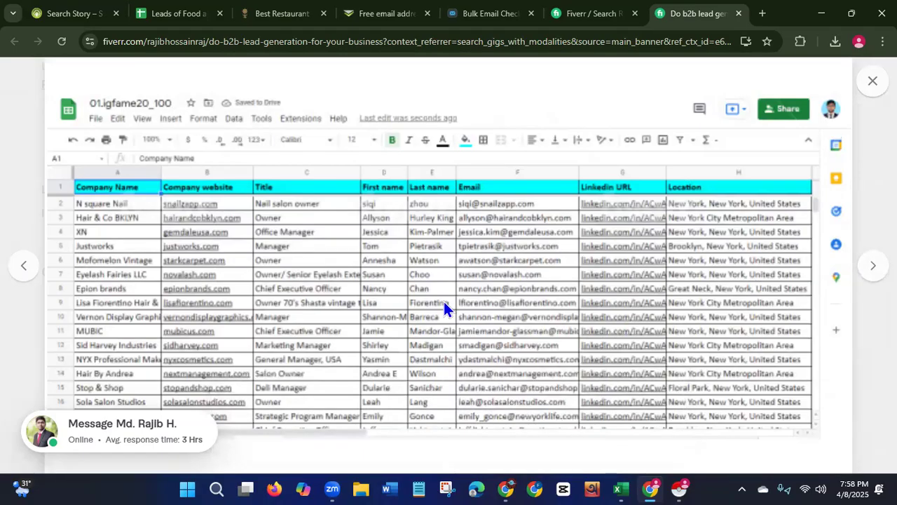
left_click(871, 268)
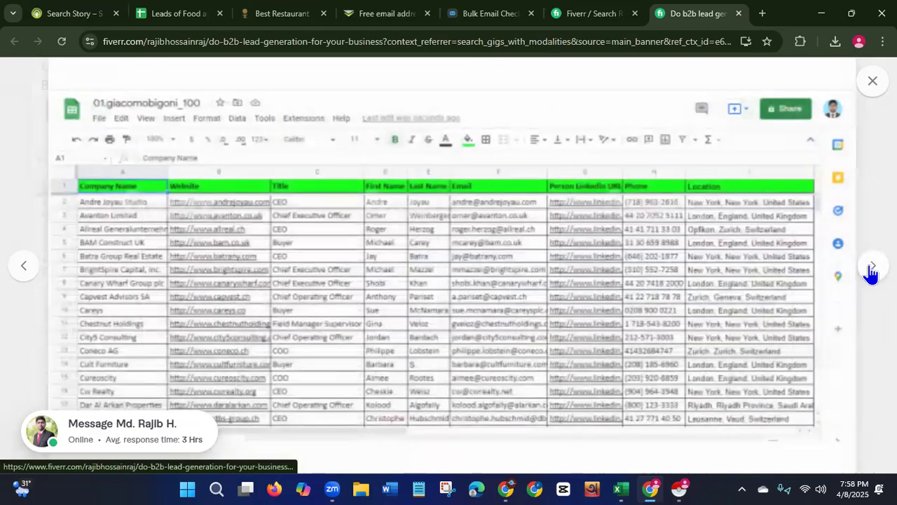
left_click(871, 270)
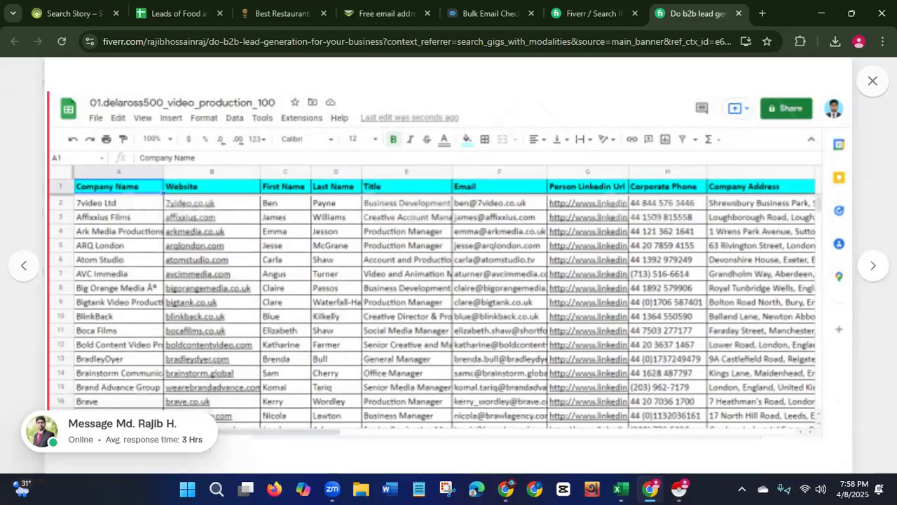
left_click(874, 274)
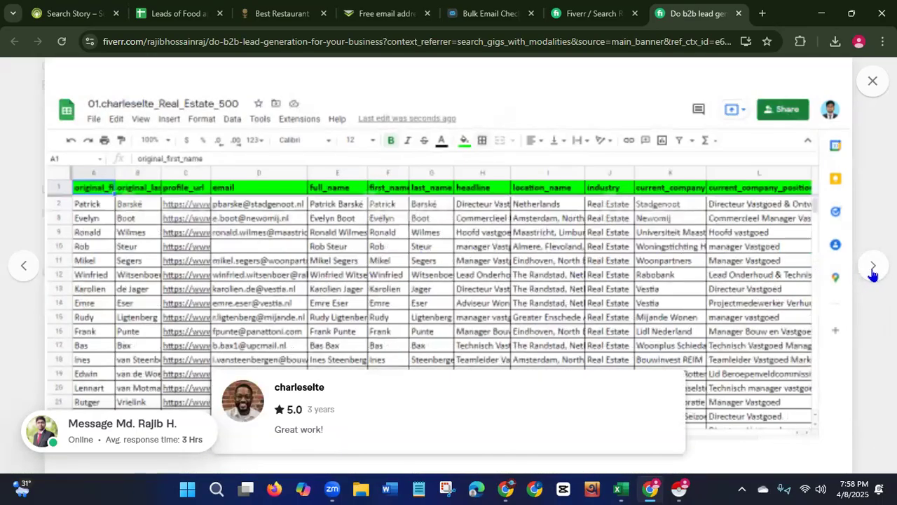
left_click(873, 274)
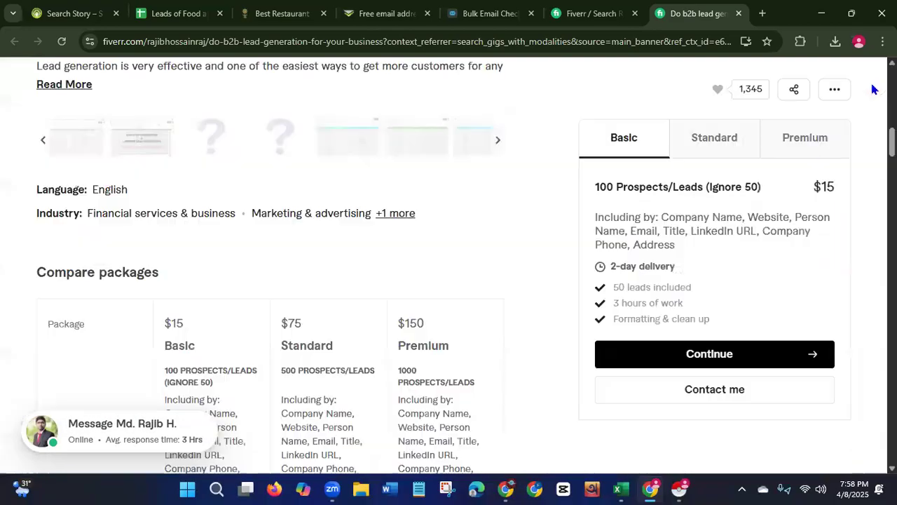
left_click(873, 81)
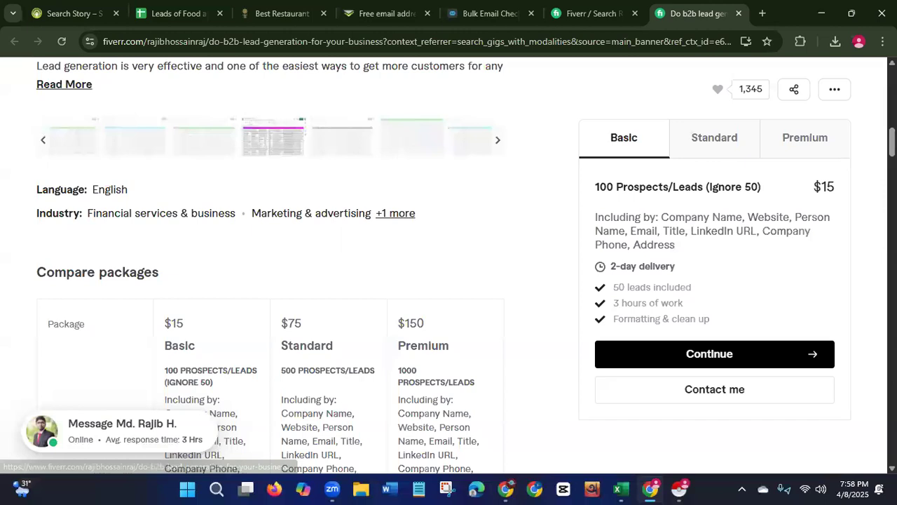
Scroll the gig page and highlight the Basic package's lead count and included data fields.
scroll(283, 156, "up", 1)
scroll(283, 156, "up", 1)
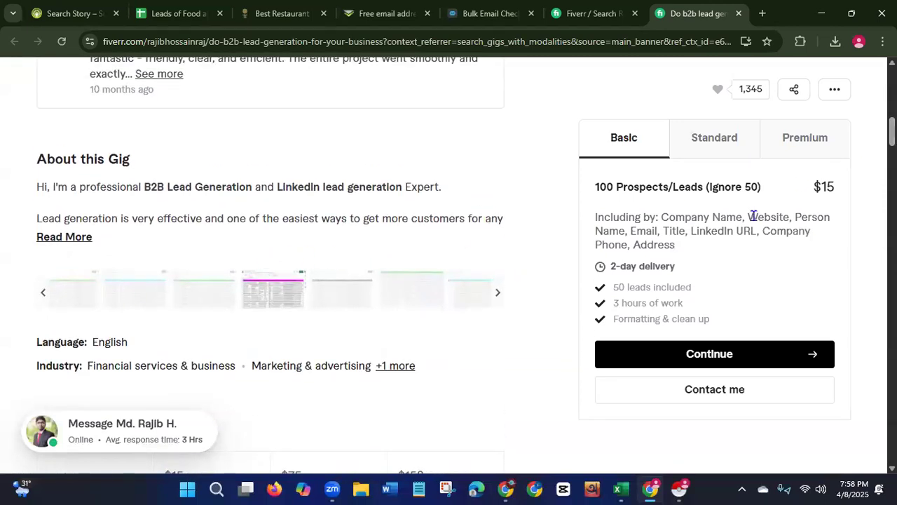
scroll(270, 266, "up", 4)
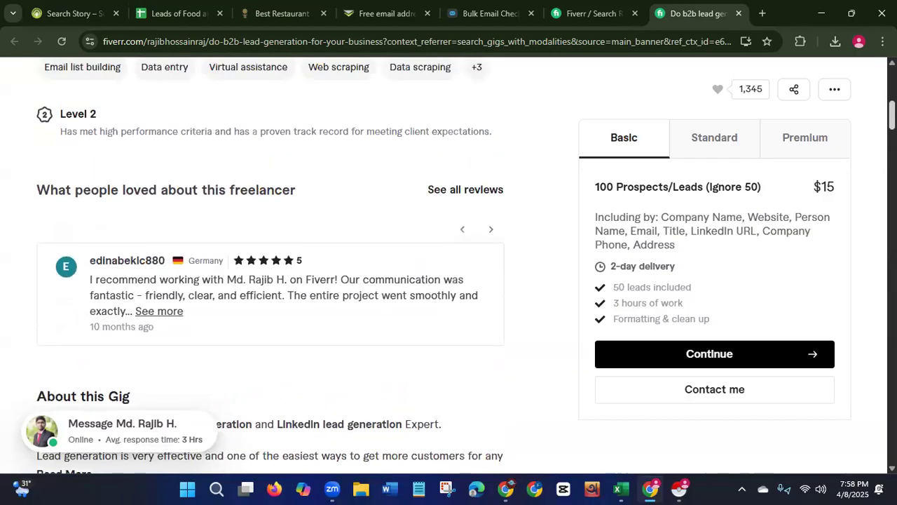
scroll(270, 266, "down", 11)
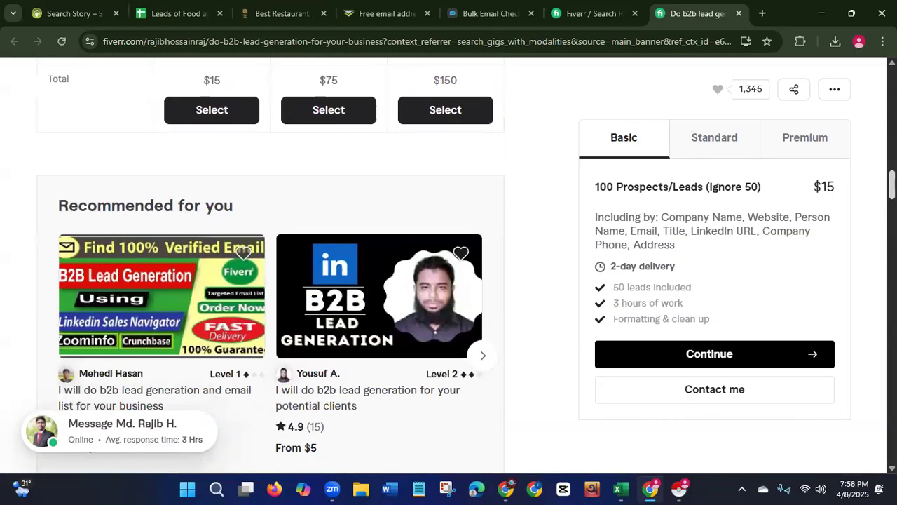
scroll(270, 267, "down", 1)
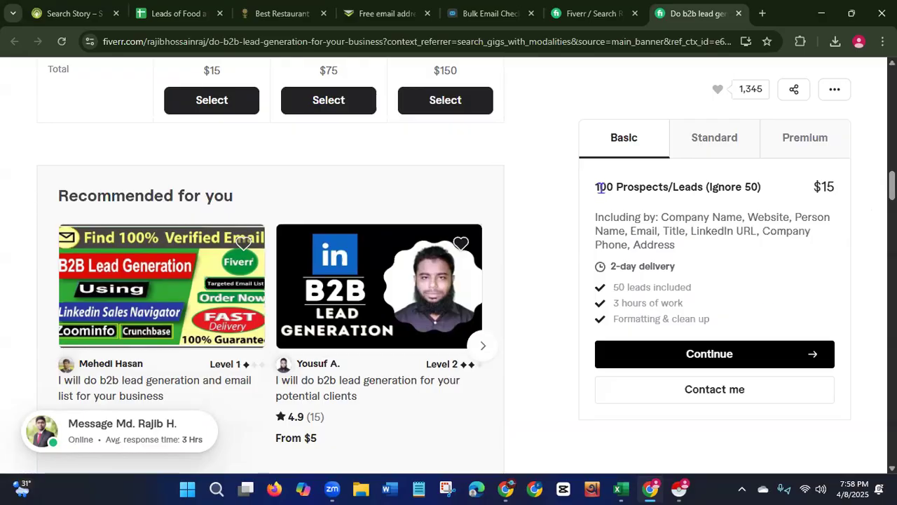
left_click_drag(596, 187, 703, 187)
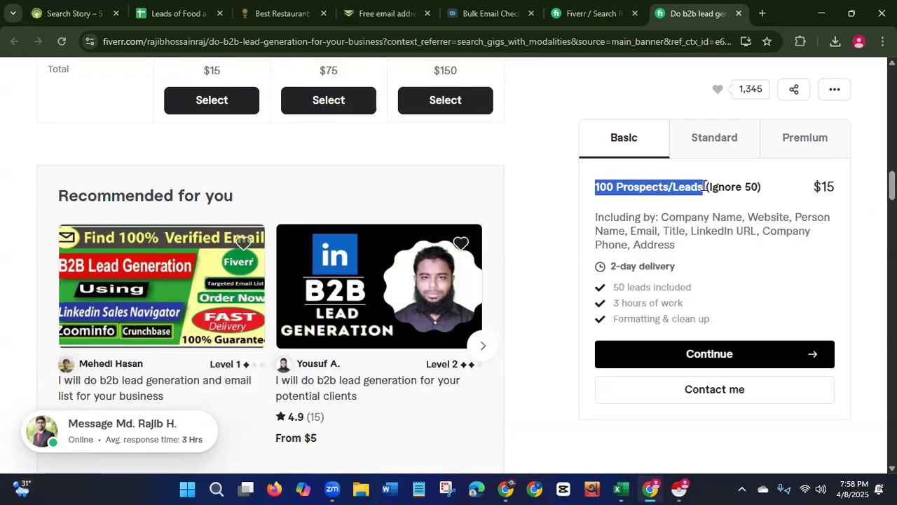
left_click_drag(661, 217, 806, 249)
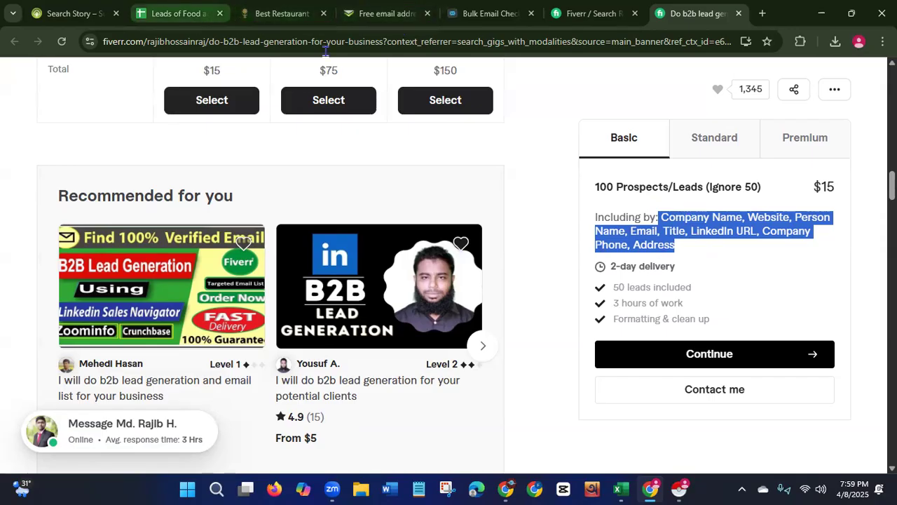
left_click_drag(815, 188, 863, 198)
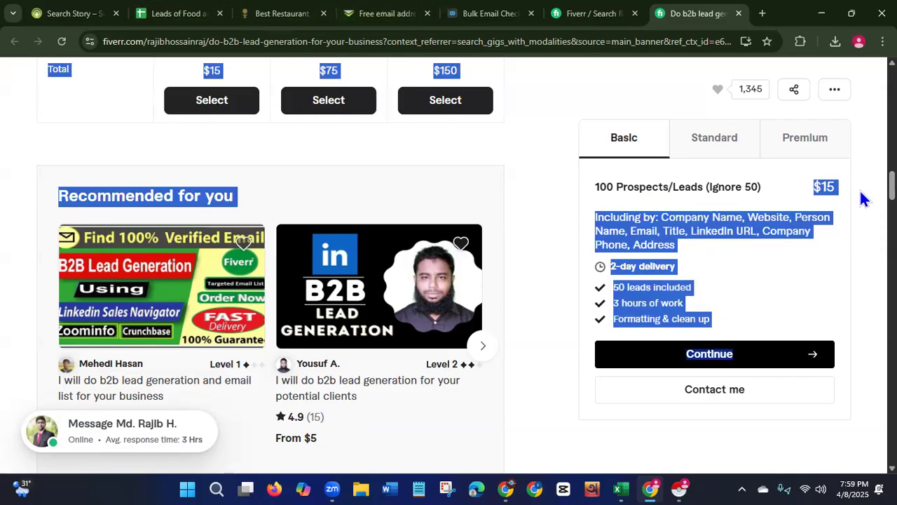
left_click(547, 284)
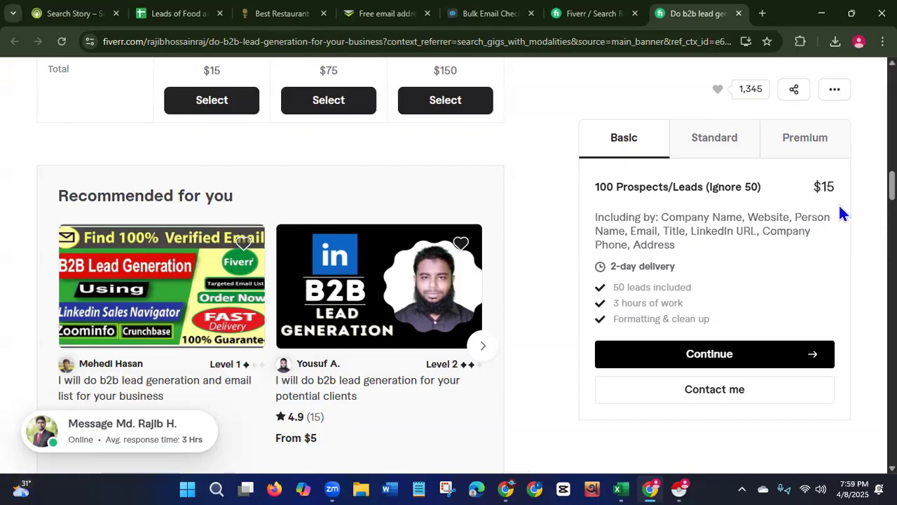
Compare the Standard and Premium packages, highlighting each package's lead count and included data fields.
left_click(718, 152)
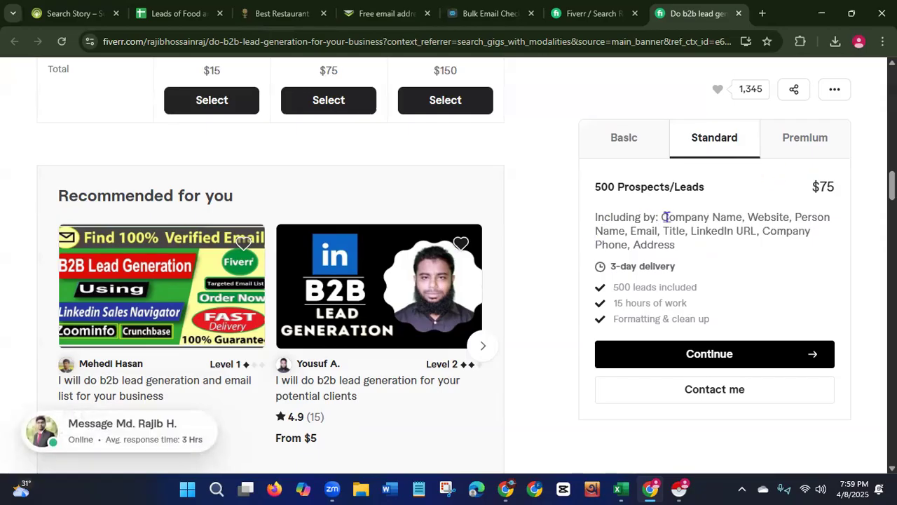
left_click_drag(663, 218, 700, 251)
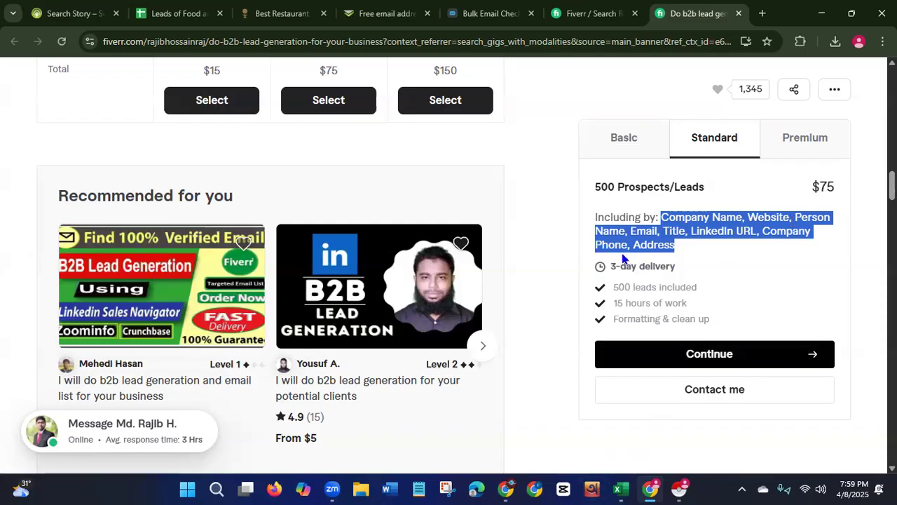
left_click(805, 138)
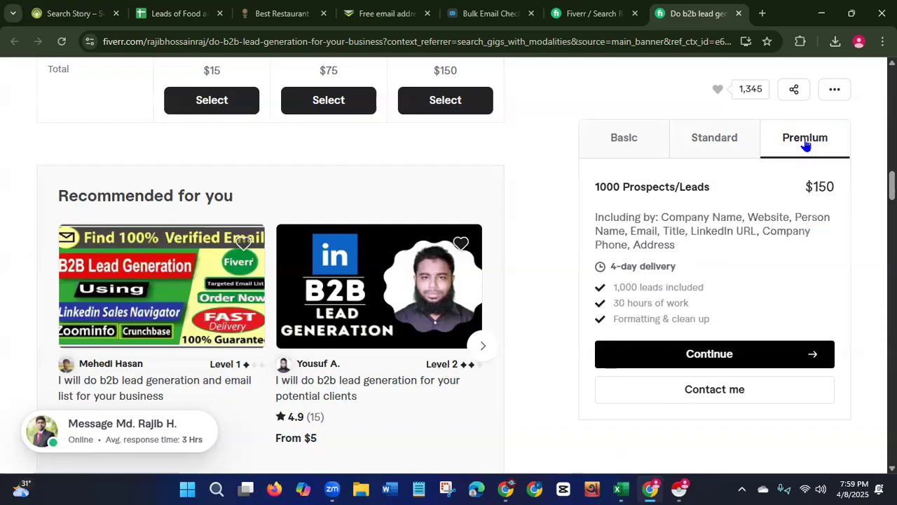
left_click_drag(592, 186, 783, 203)
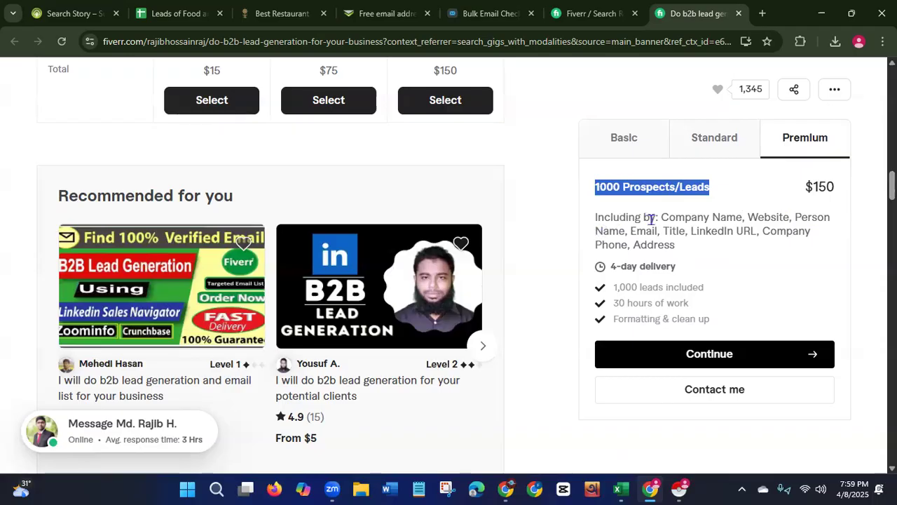
left_click_drag(660, 220, 737, 245)
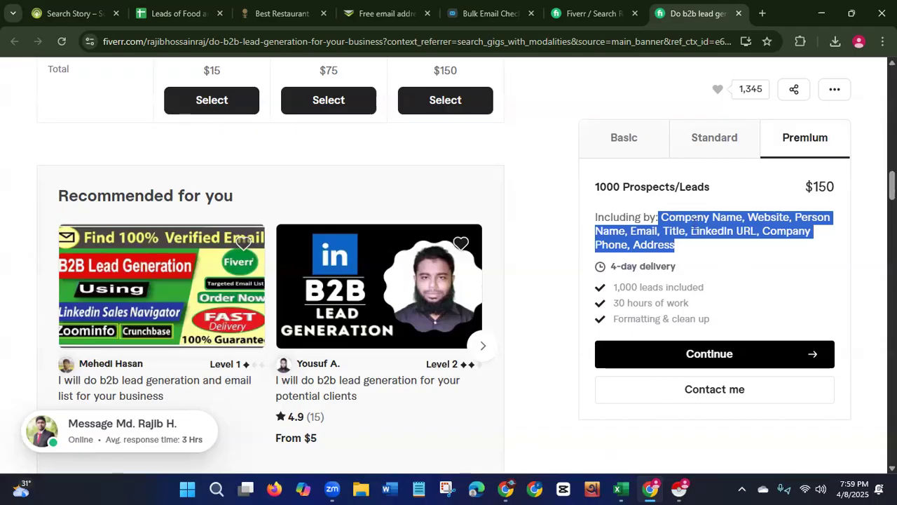
Scroll past the reviews and open the recommended gig "I will provide b2b lead generation for any industry".
scroll(269, 266, "down", 20)
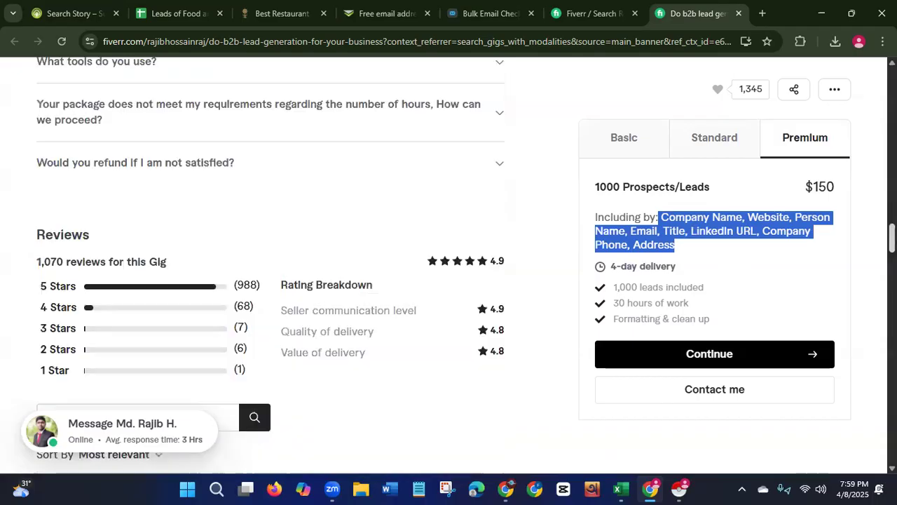
scroll(856, 335, "down", 8)
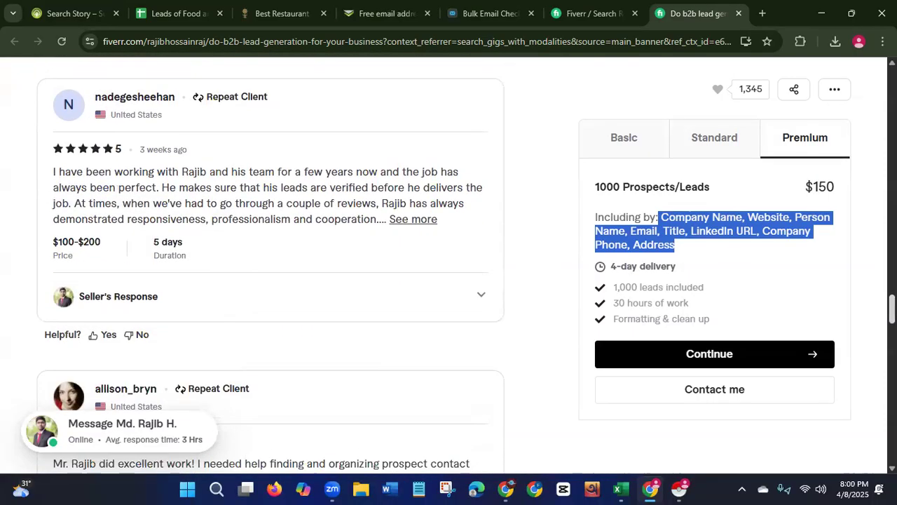
scroll(856, 335, "down", 3)
scroll(856, 366, "down", 3)
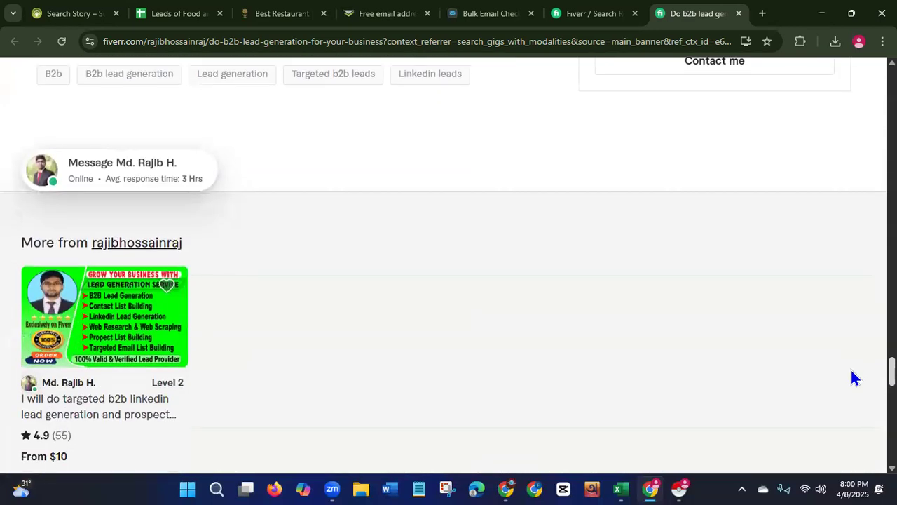
scroll(852, 379, "down", 5)
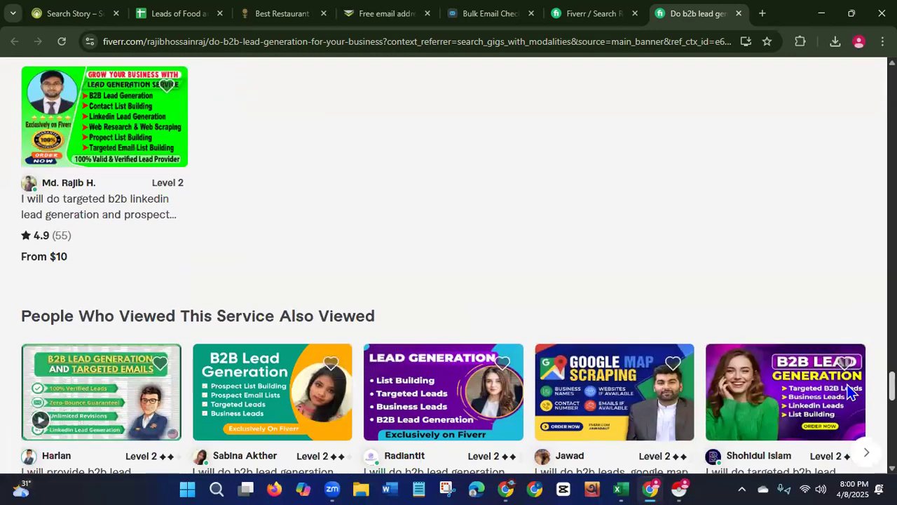
left_click_drag(846, 394, 846, 398)
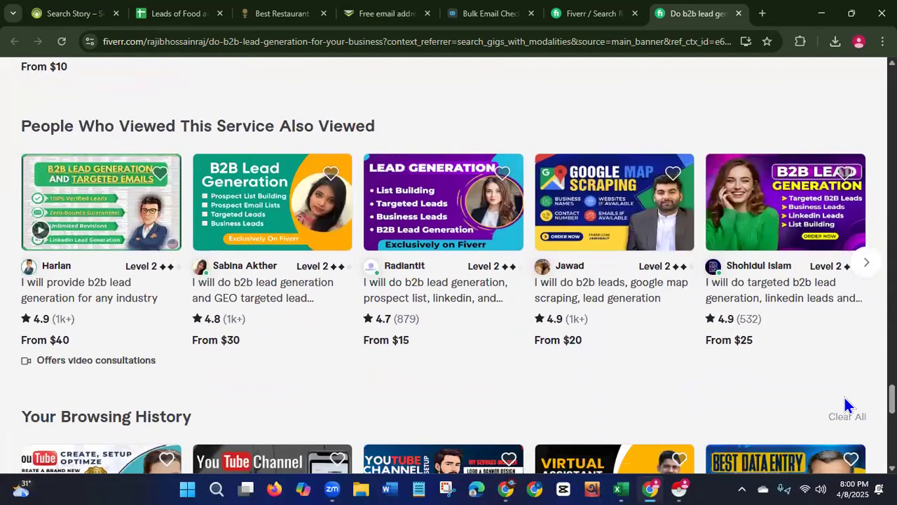
left_click(105, 301)
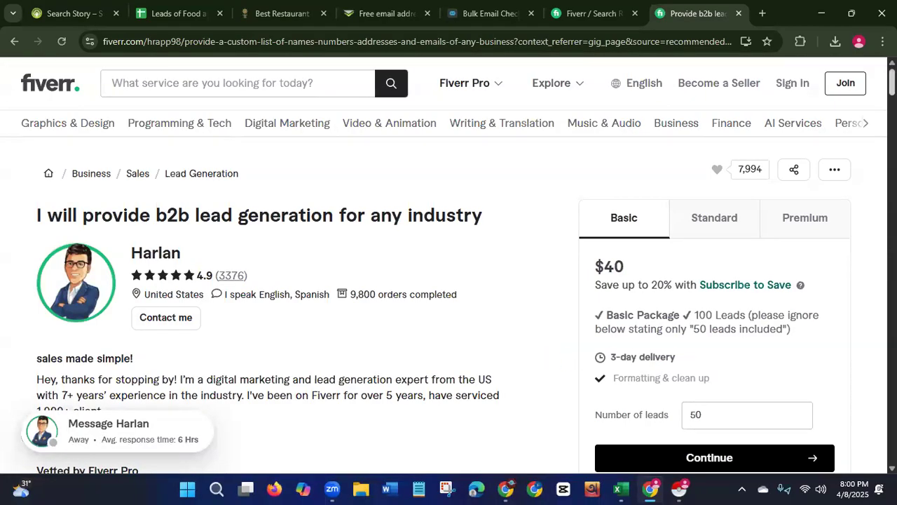
Scroll down the new gig page and open its first gallery sample.
scroll(449, 266, "down", 4)
scroll(270, 266, "down", 3)
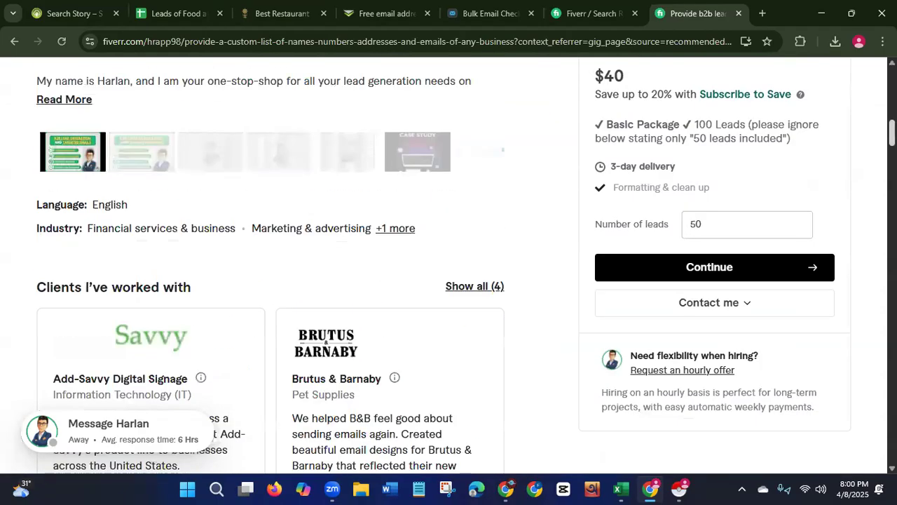
left_click(85, 165)
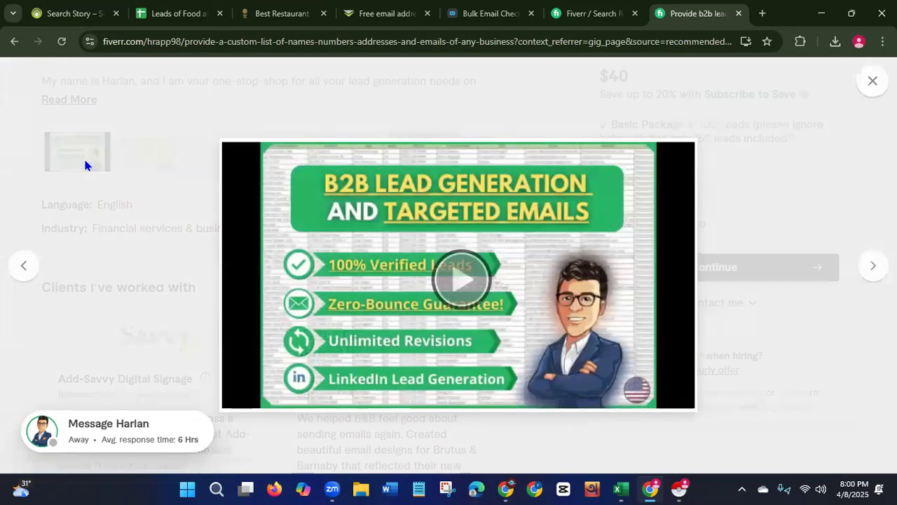
Page through the gig's gallery samples, including the lead sheets and industry list.
left_click(874, 272)
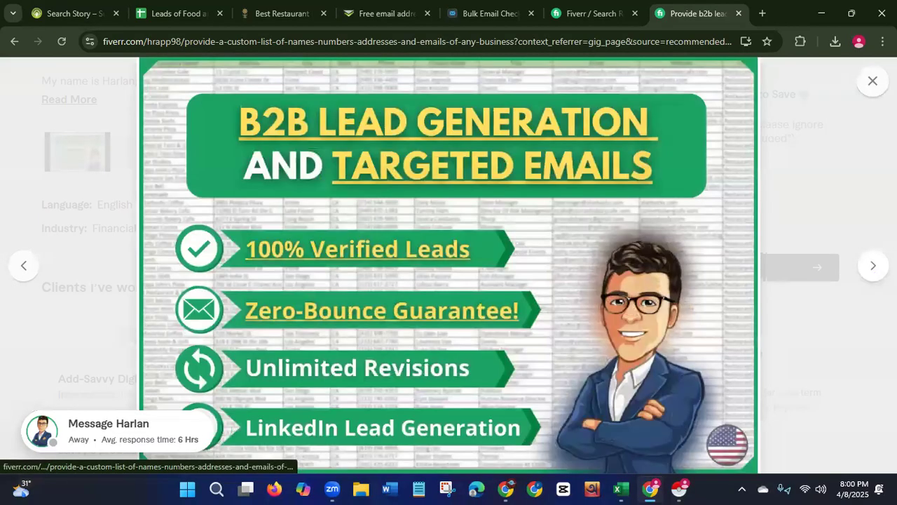
left_click(873, 272)
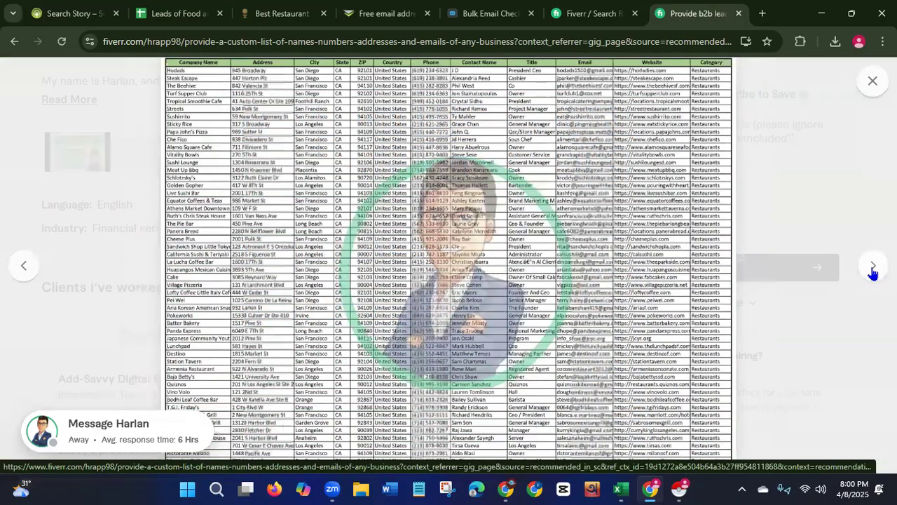
left_click(874, 272)
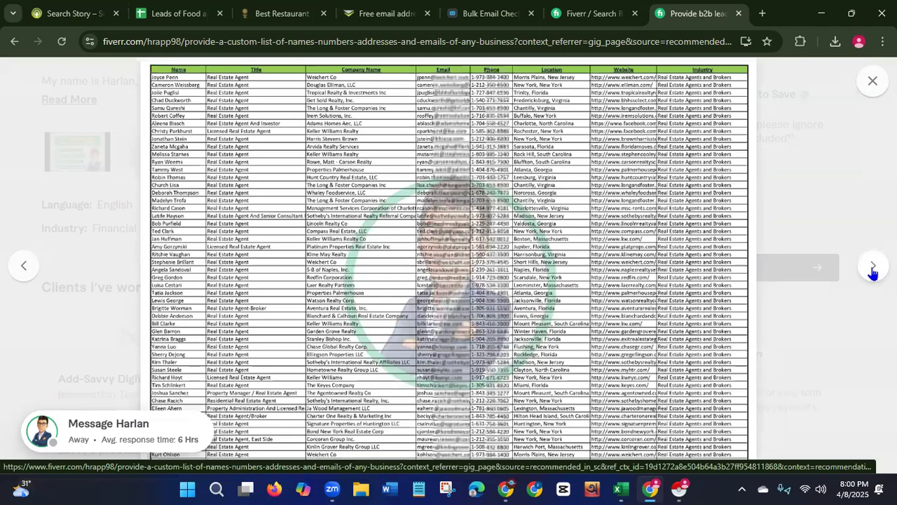
left_click(874, 272)
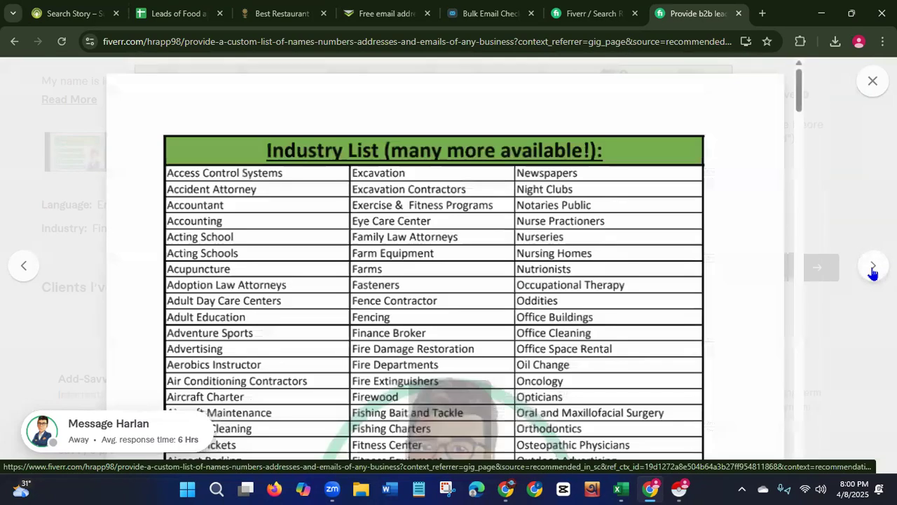
mouse_move(798, 97)
left_mouse_down()
mouse_move(798, 132)
mouse_move(802, 114)
left_mouse_up()
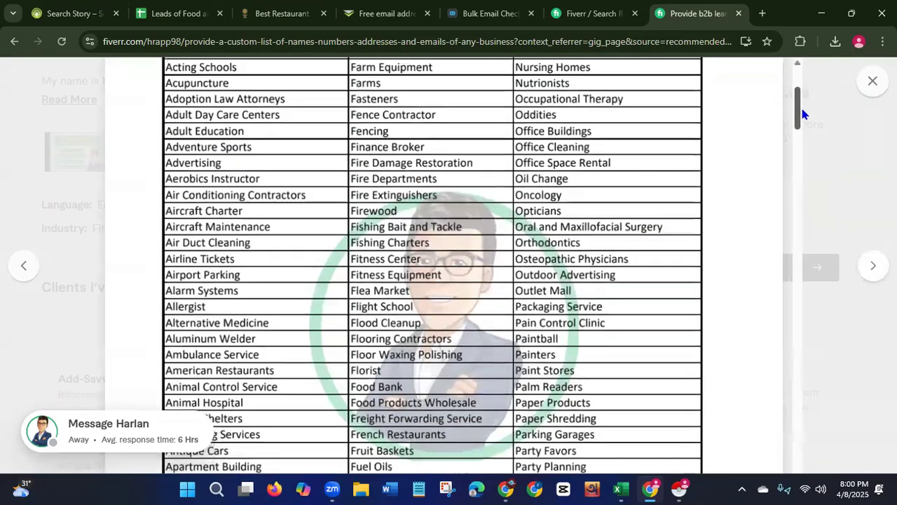
left_click(870, 268)
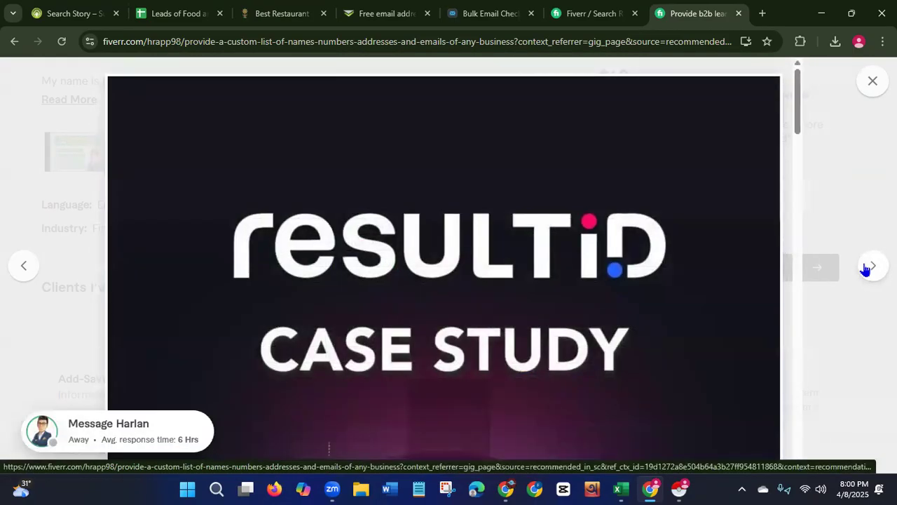
left_click(869, 267)
left_click(870, 267)
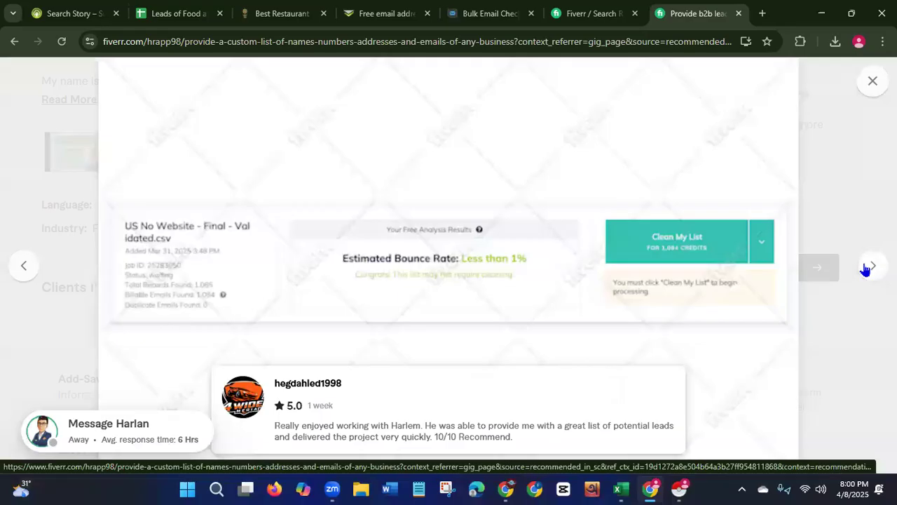
left_click(868, 267)
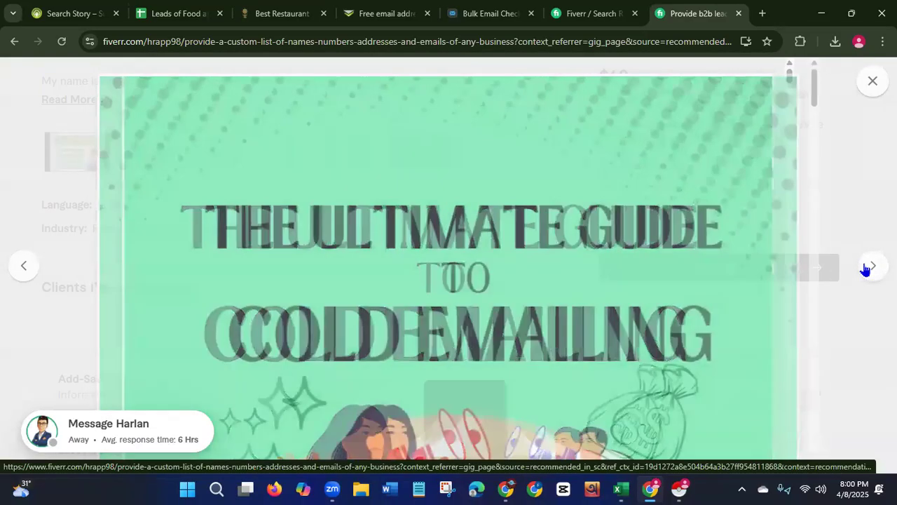
Close the gallery viewer and scroll back to the top of the gig page.
left_click(872, 83)
scroll(443, 265, "up", 10)
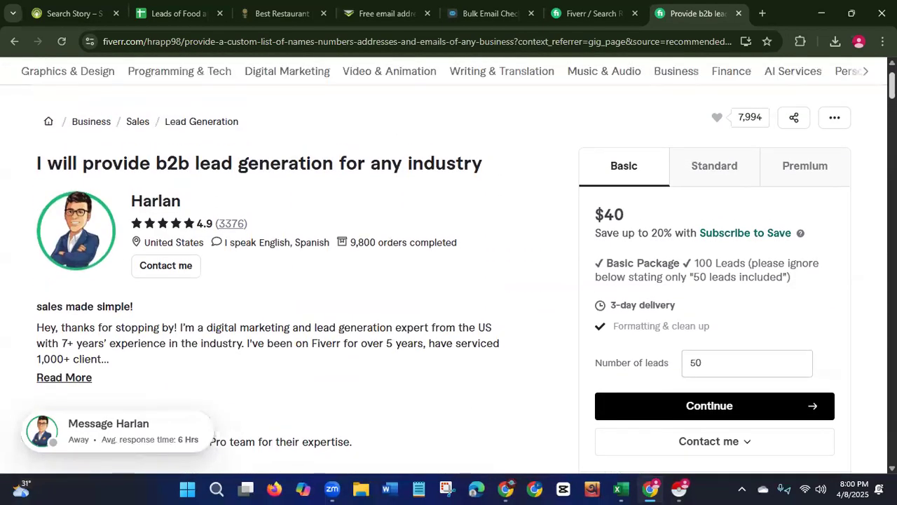
scroll(444, 266, "up", 1)
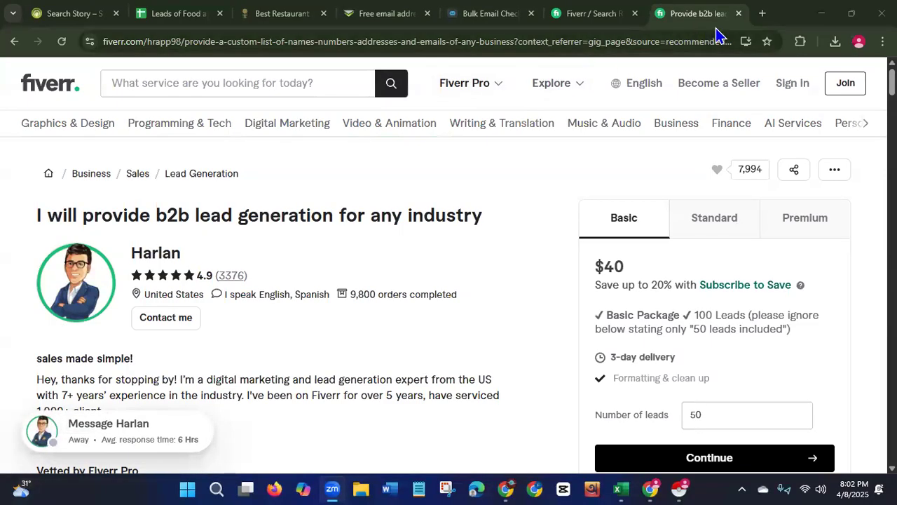
Close the Fiverr gig, Fiverr search results, email checker, email validator and restaurant tabs.
left_click(738, 14)
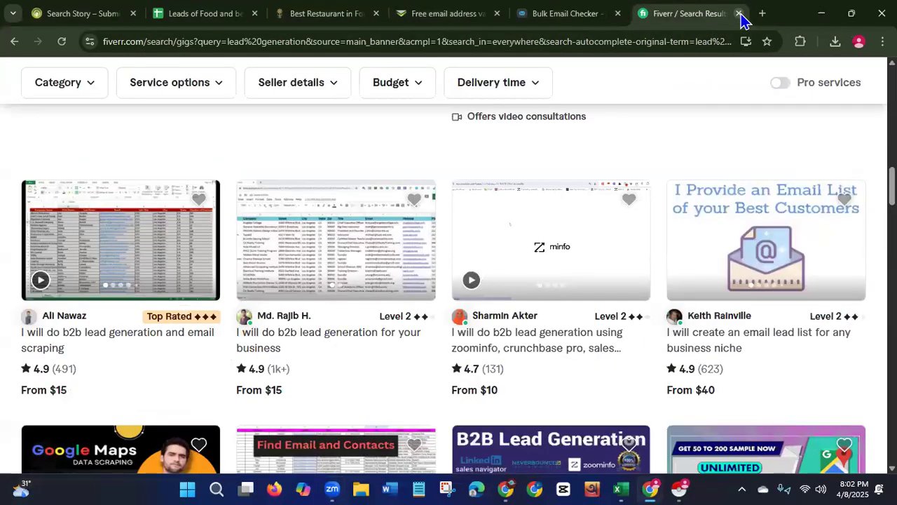
left_click(739, 15)
left_click(738, 14)
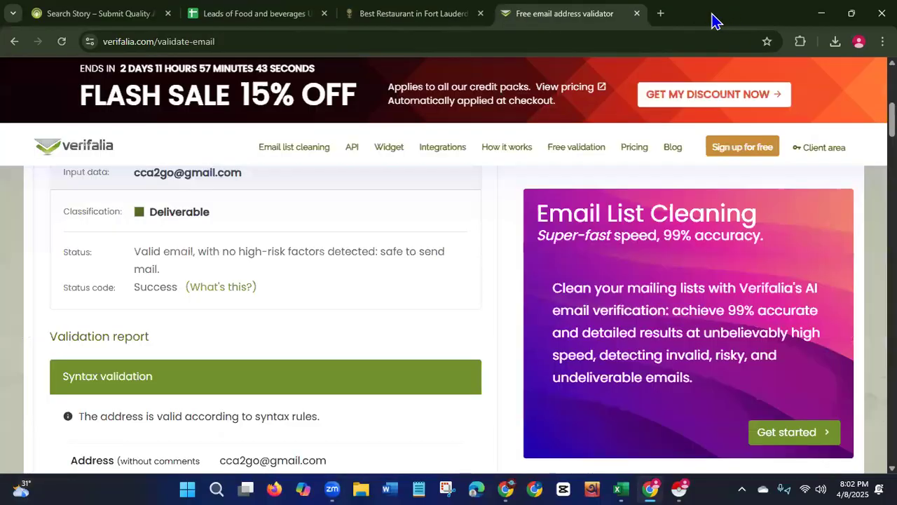
left_click(480, 14)
left_click(480, 14)
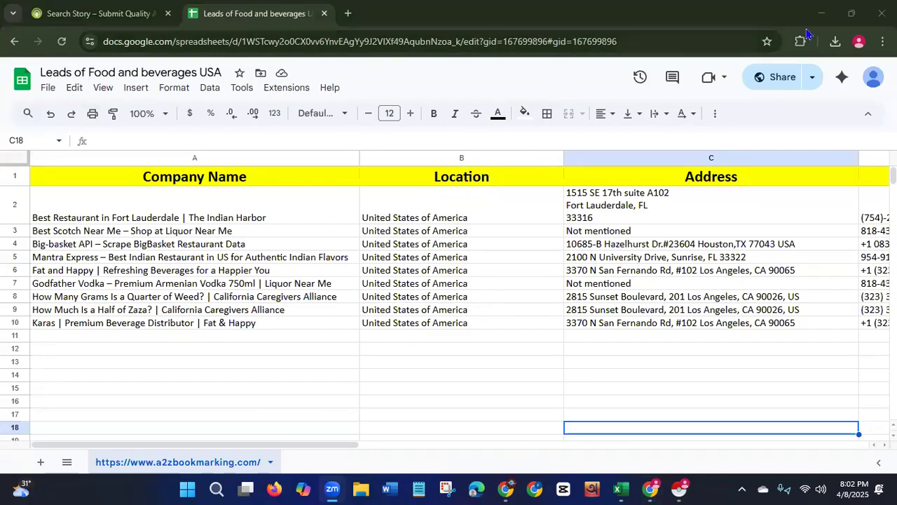
Close the remaining browser windows and refresh the desktop.
left_click(884, 12)
left_click(822, 61)
left_click(822, 58)
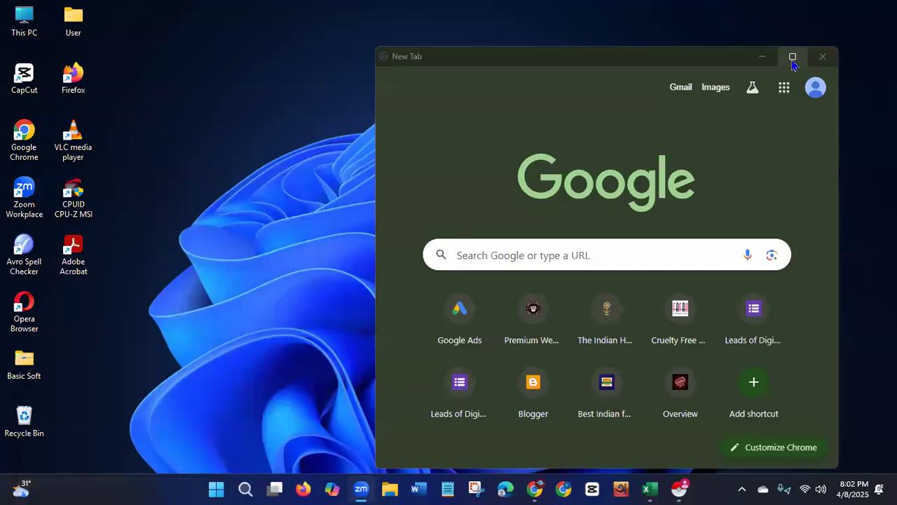
left_click(793, 56)
left_click(882, 7)
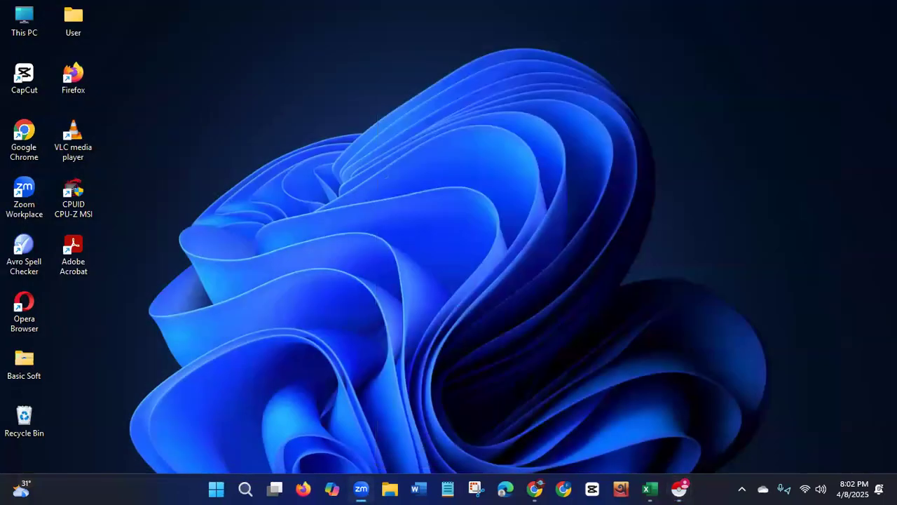
right_click(462, 121)
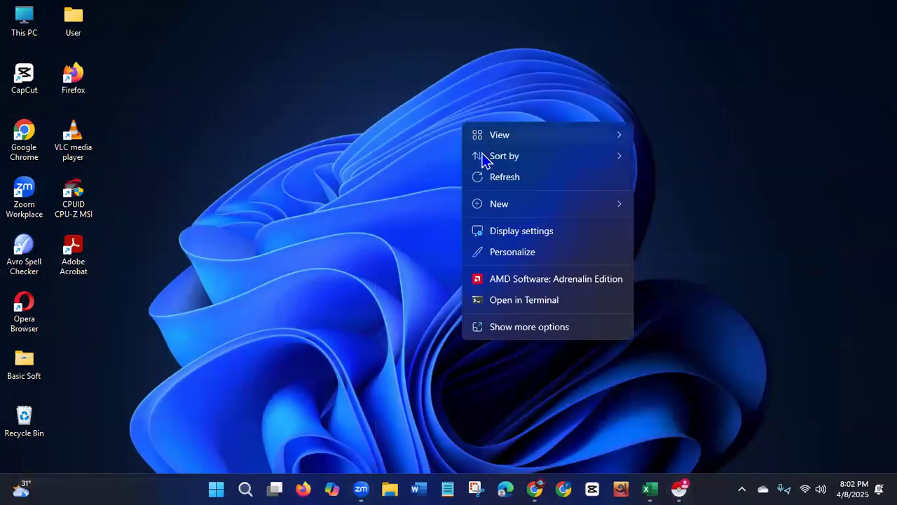
left_click(484, 177)
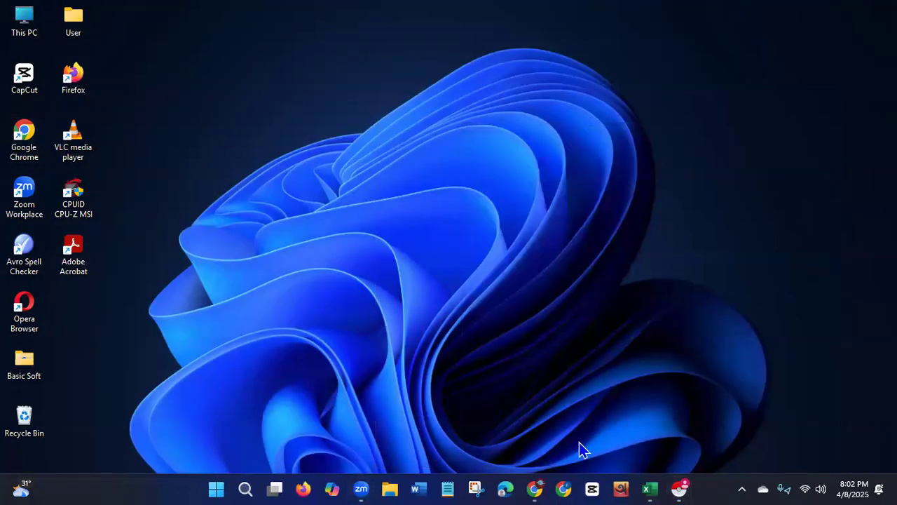